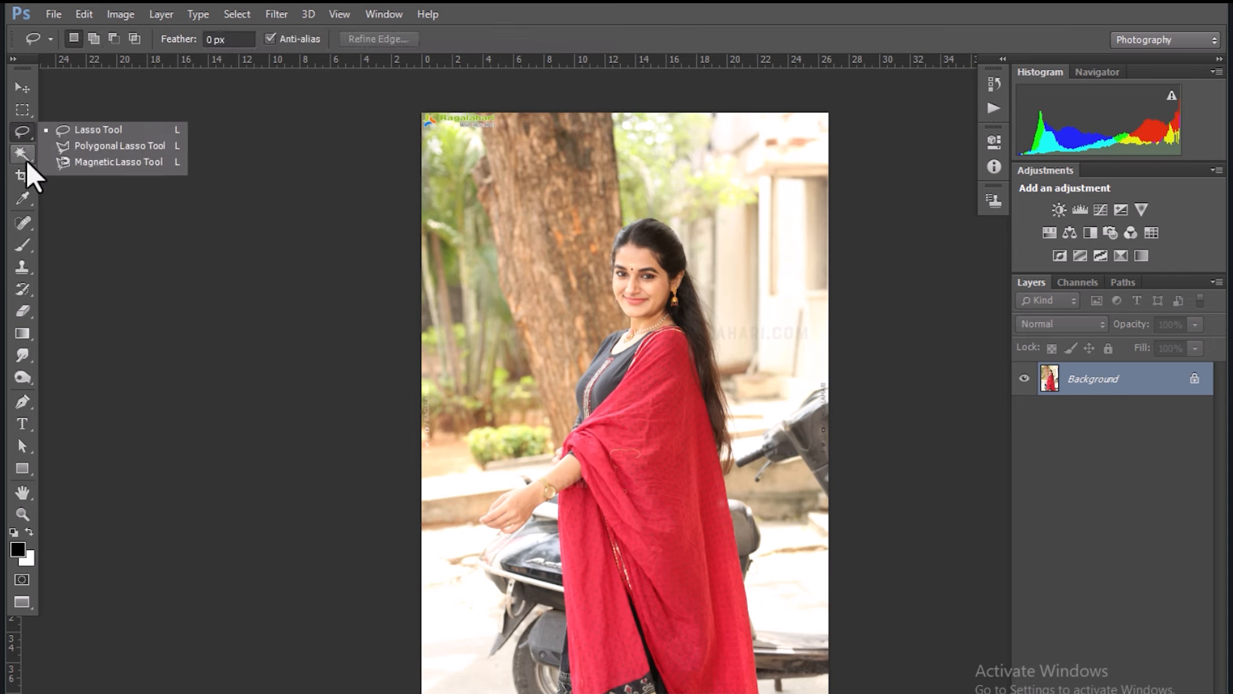
Draw a loose Lasso selection around the woman's head and long hair and copy it to a new layer.
right_click(25, 159)
right_click(20, 136)
scroll(610, 317, up, 5)
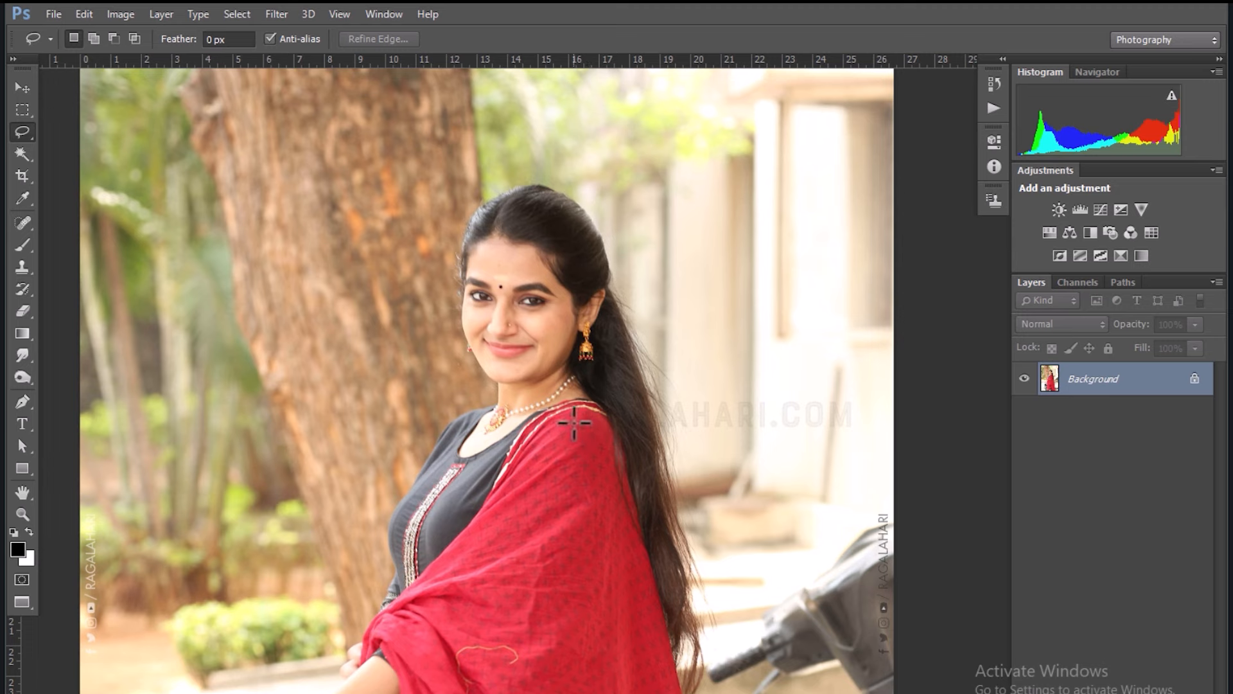
drag(553, 406, 454, 295)
mouse_move(403, 399)
mouse_down()
mouse_move(487, 505)
mouse_move(496, 274)
mouse_move(473, 240)
mouse_move(535, 479)
mouse_move(510, 367)
mouse_move(450, 210)
mouse_move(398, 188)
mouse_move(316, 208)
mouse_move(271, 283)
mouse_move(288, 378)
mouse_move(429, 580)
mouse_up()
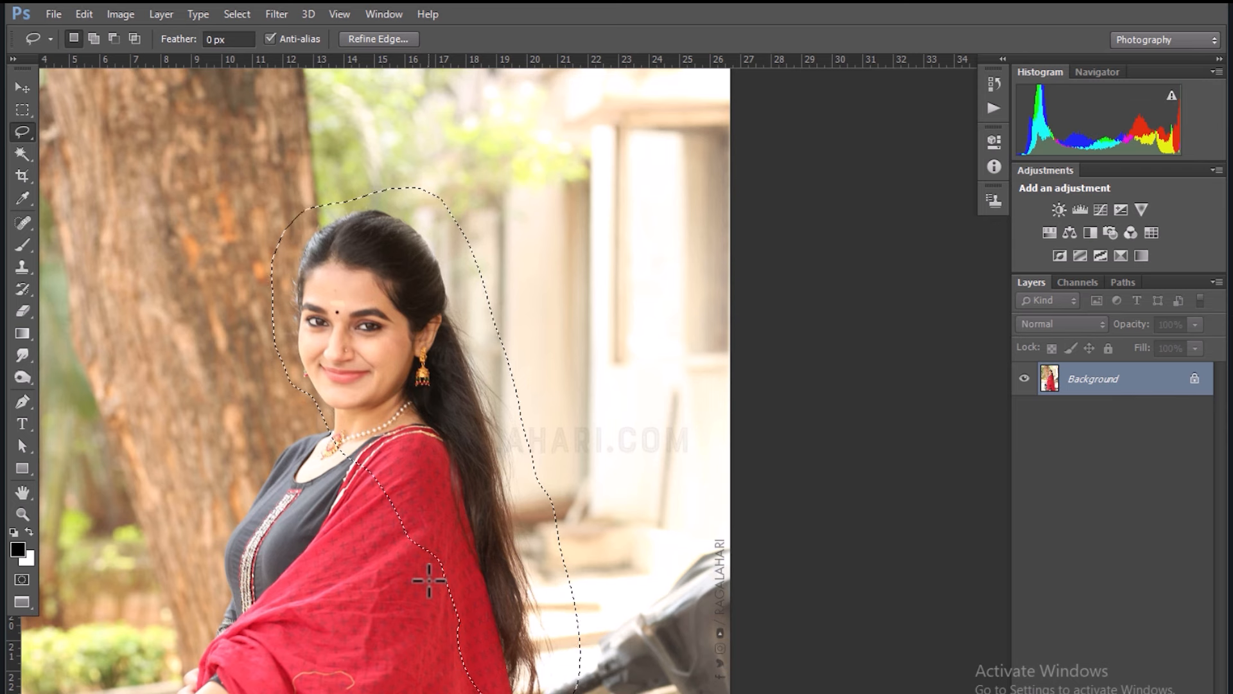
key(ctrl+j)
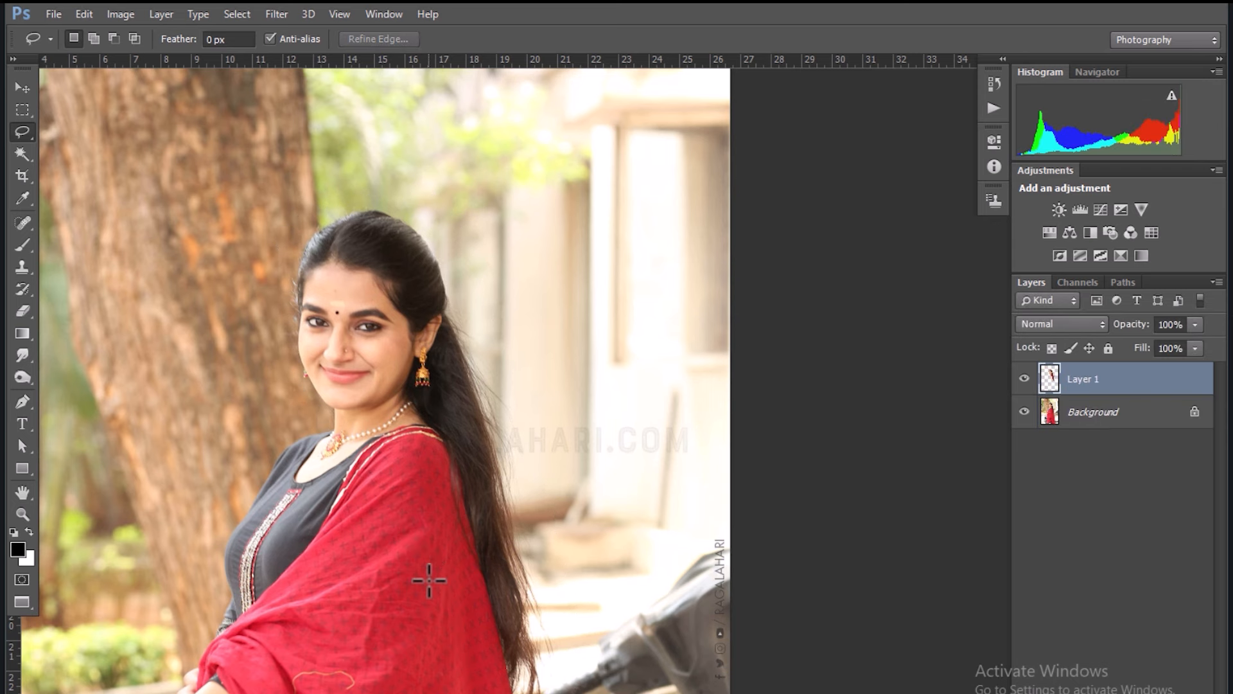
Fully desaturate the copied head-and-hair layer with Hue/Saturation and set its blend mode to Multiply.
key(ctrl+u)
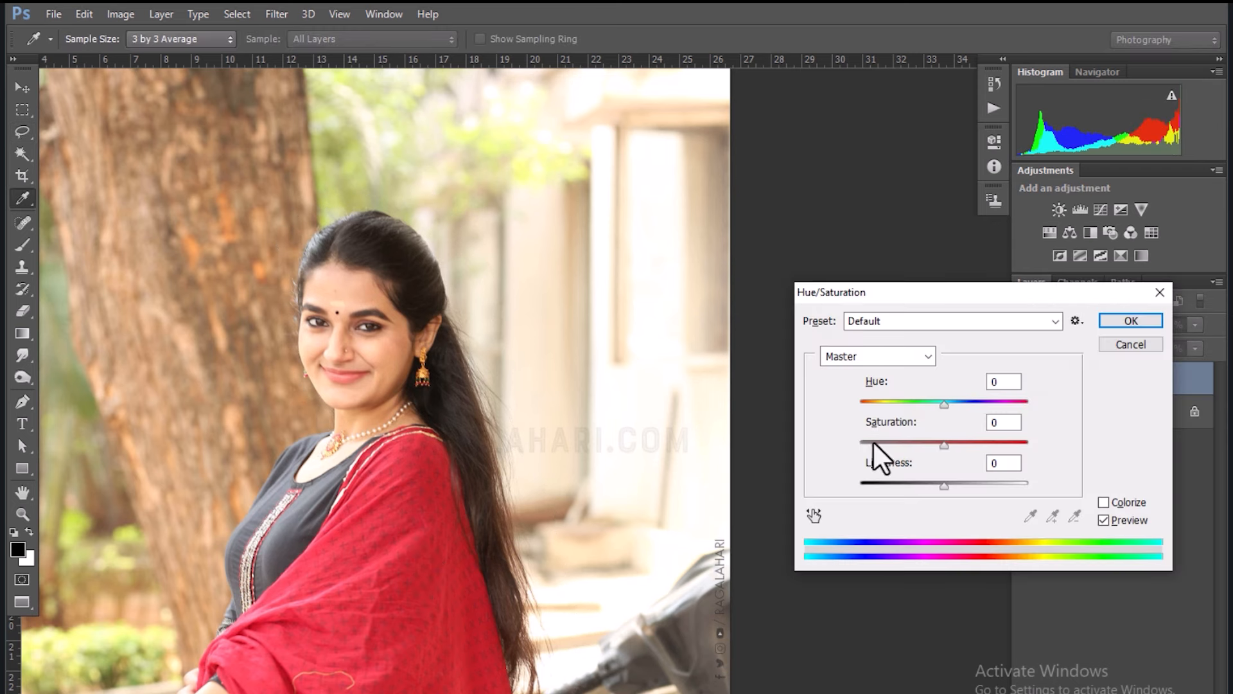
drag(873, 442, 861, 442)
key(Return)
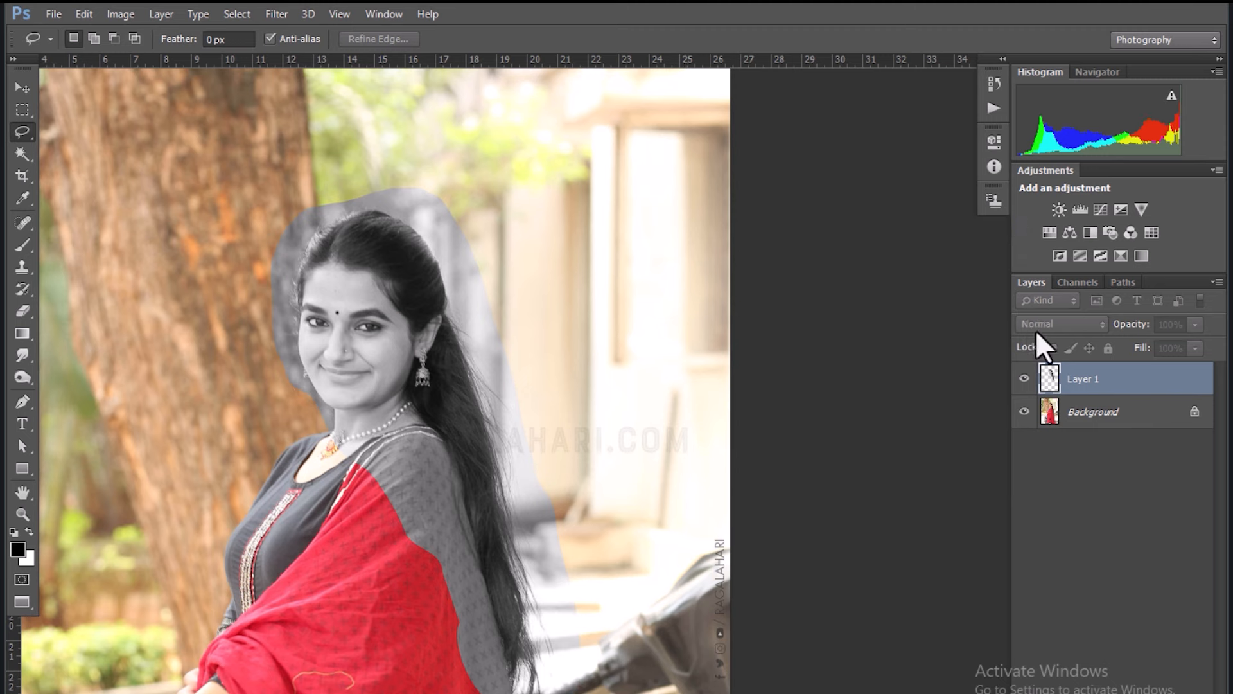
click(1038, 326)
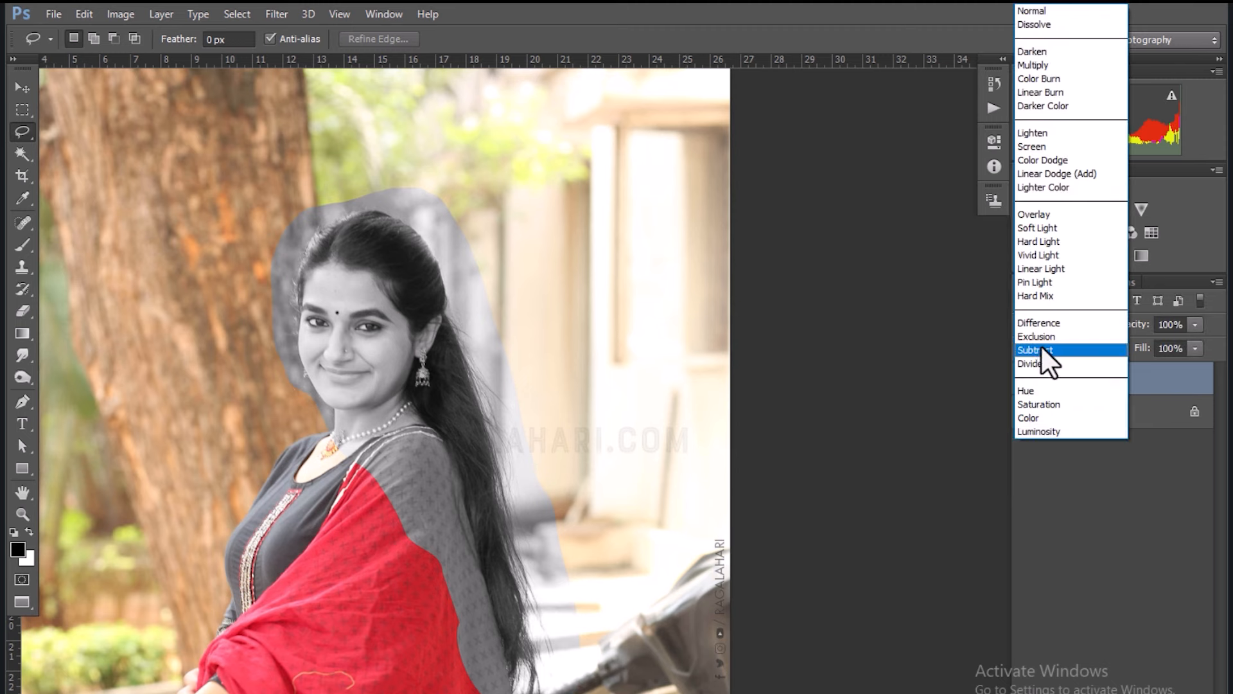
click(1048, 65)
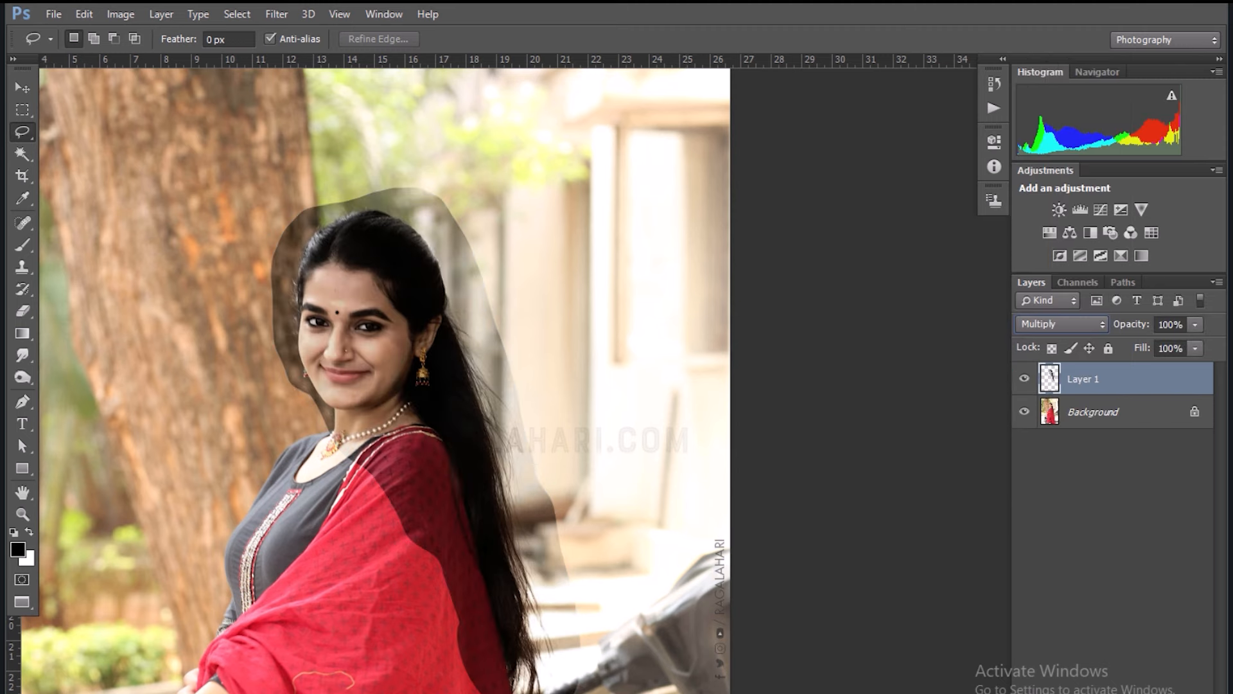
Add an empty layer above the Background, choose a bright cyan background colour and fill the layer with it.
click(1179, 416)
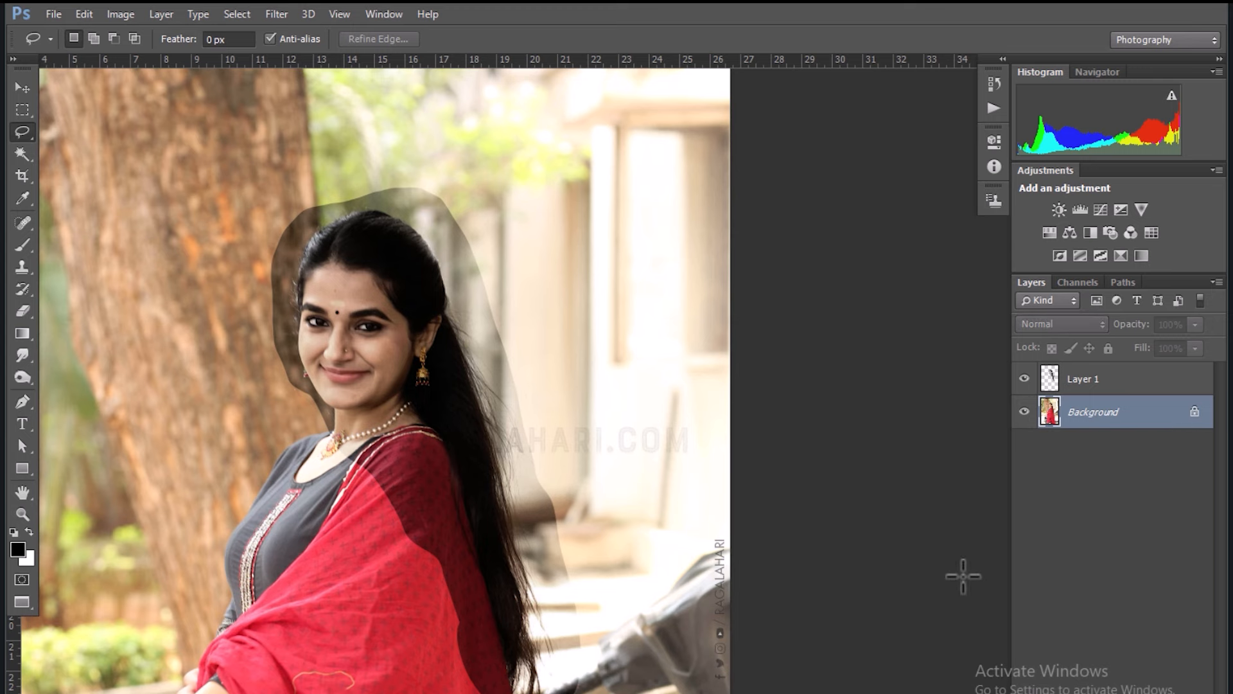
key(ctrl+shift+alt+n)
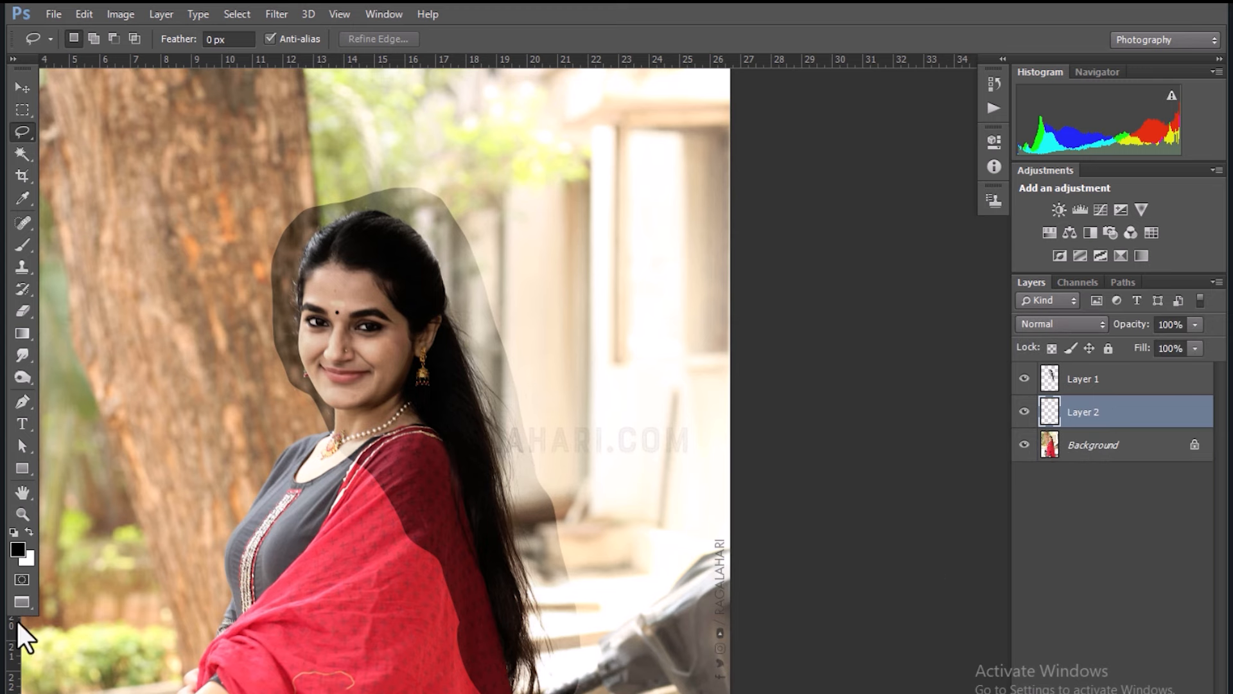
click(30, 560)
drag(638, 317, 636, 301)
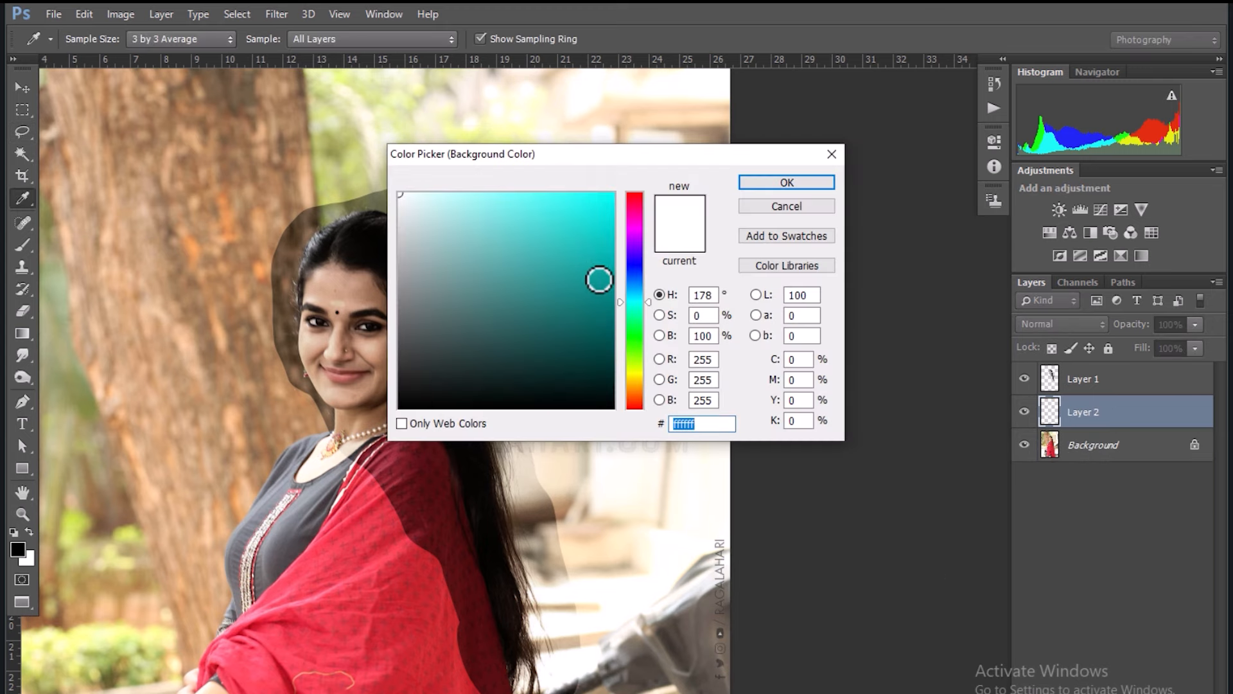
click(581, 214)
key(Return)
key(l)
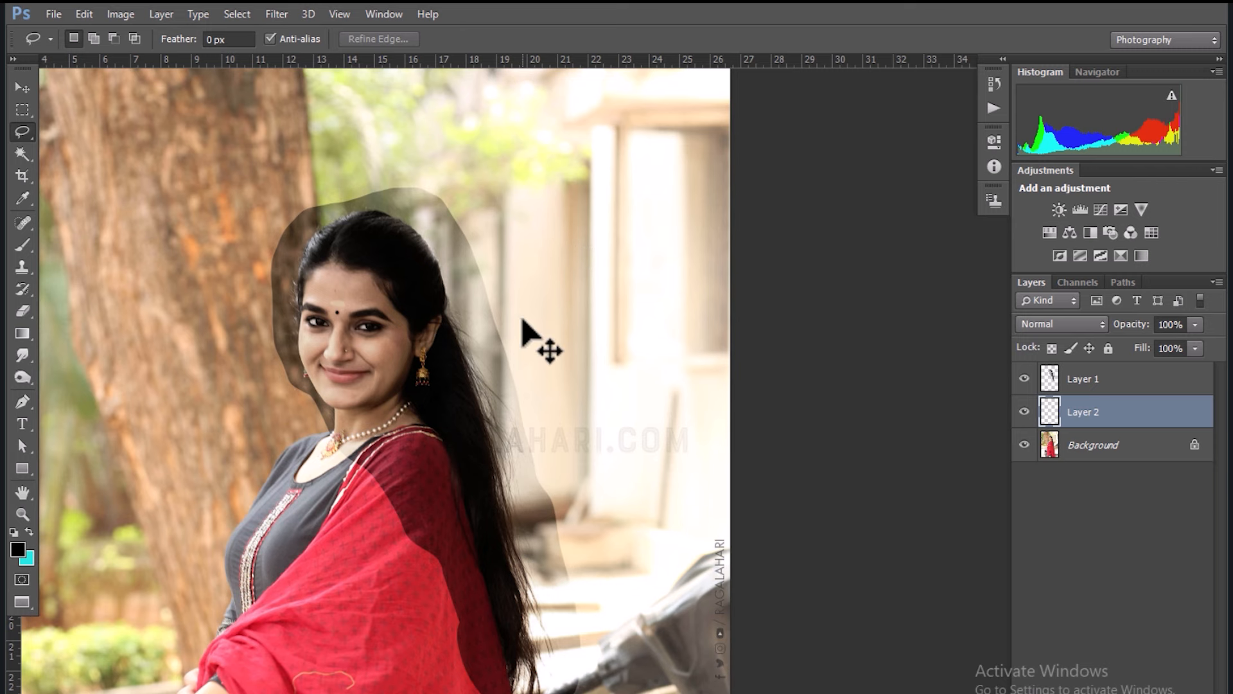
key(ctrl+BackSpace)
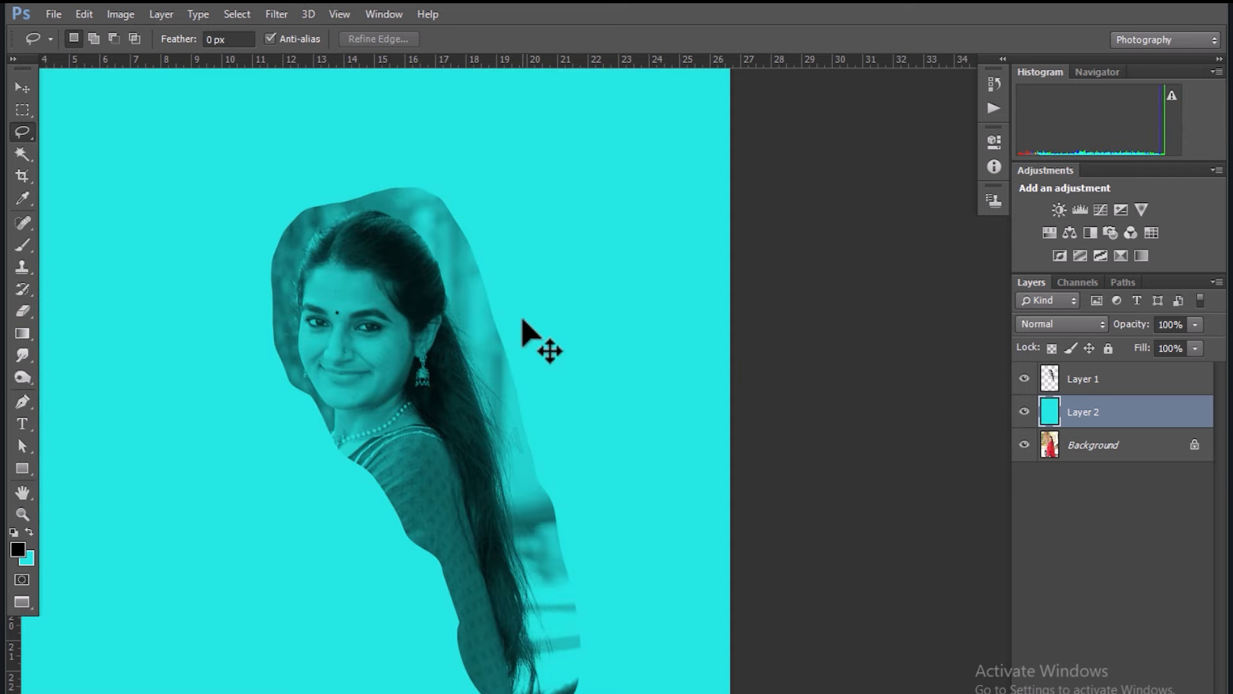
Lock the cyan layer's position and try sampling a Levels white point beside the hair on the copied head-and-hair layer.
click(1090, 348)
click(1097, 386)
key(ctrl+l)
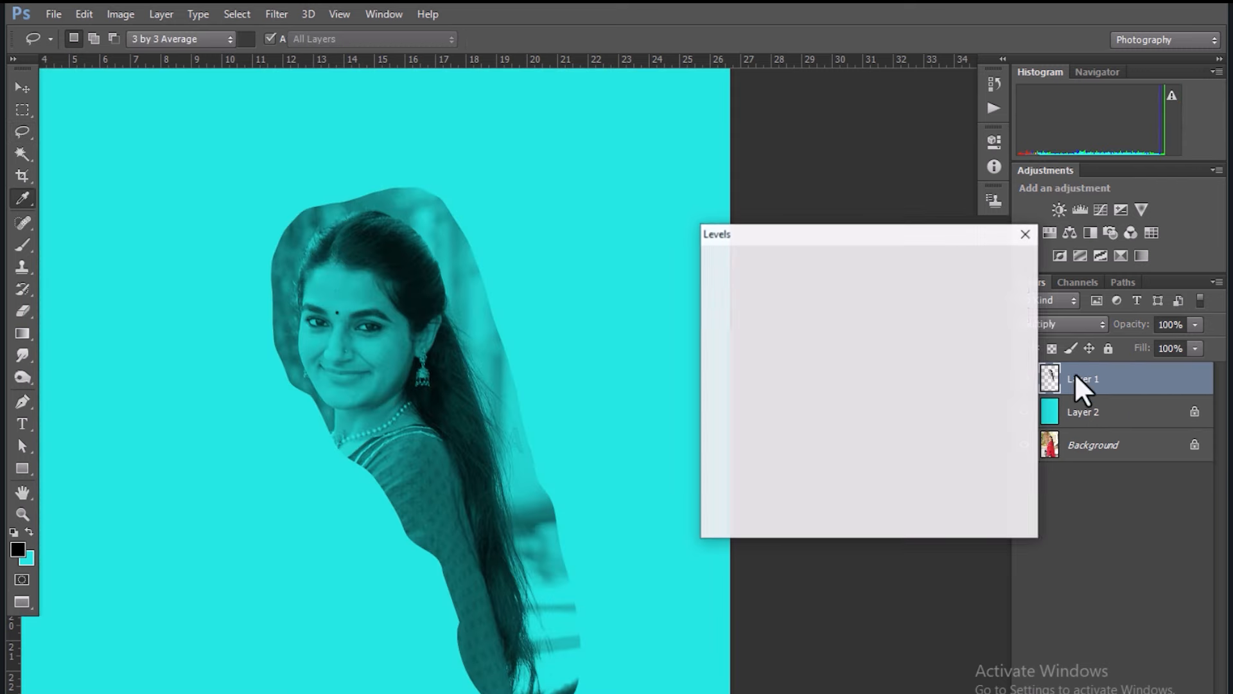
click(1019, 375)
click(445, 227)
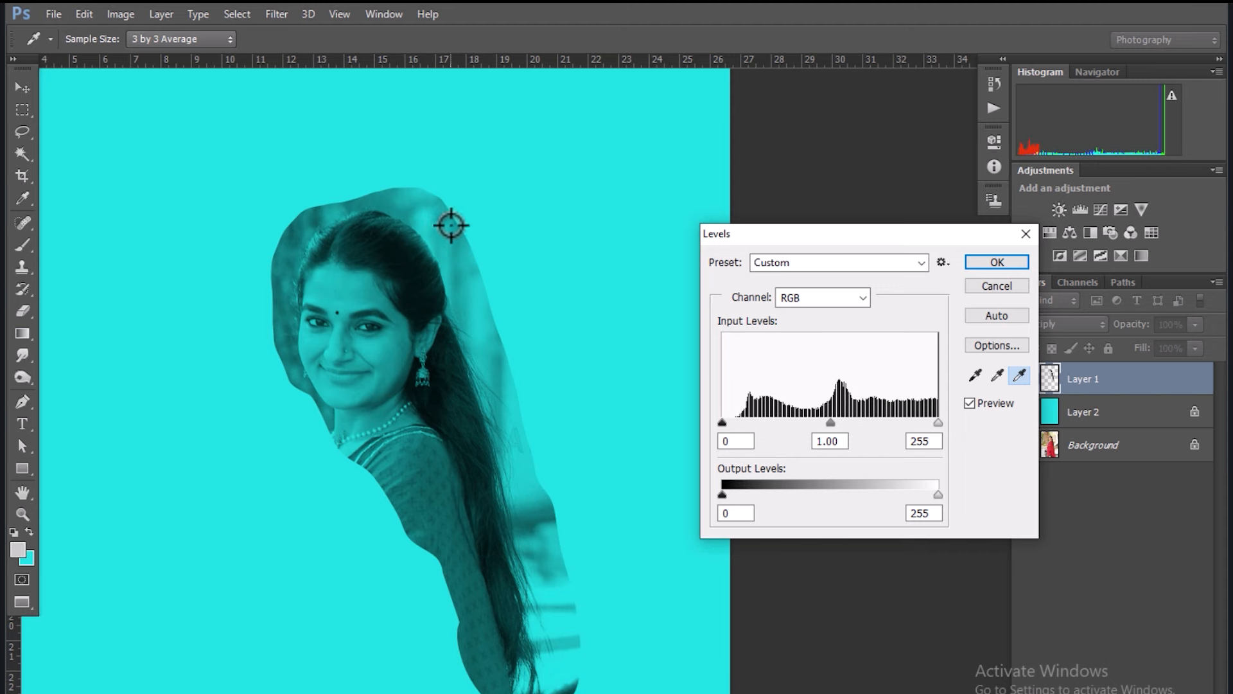
click(986, 291)
key(l)
click(1021, 404)
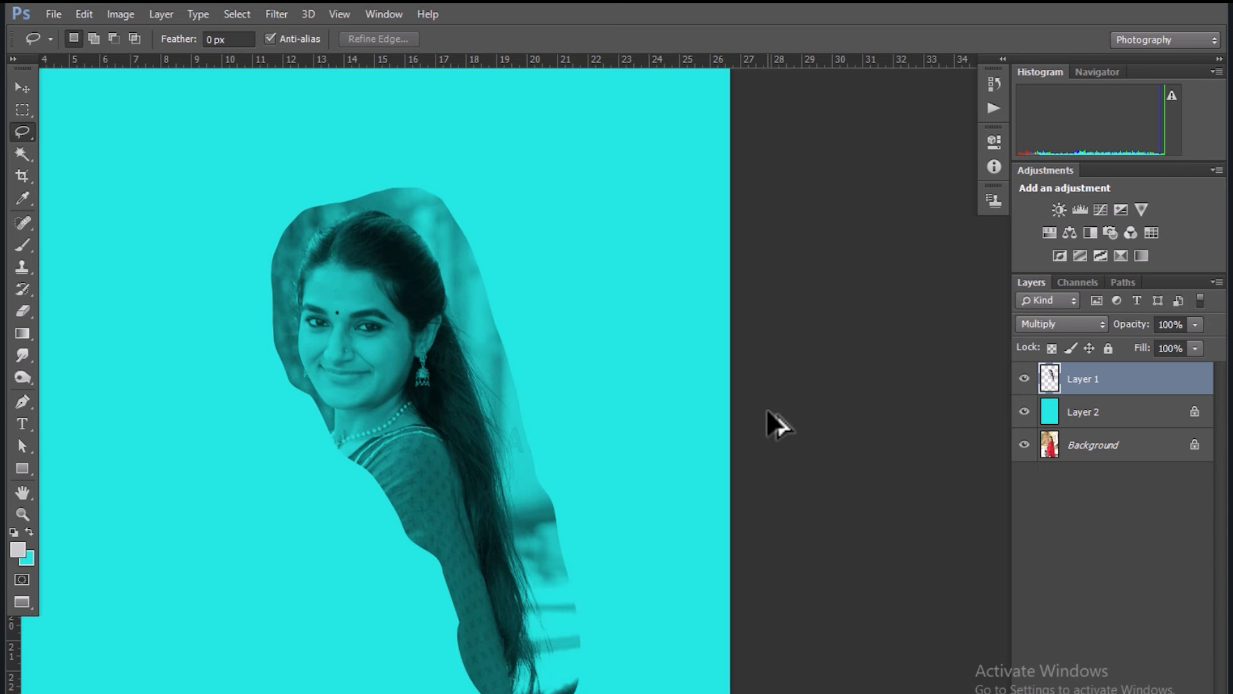
Undo the layer edits back to the original photo with only the Background layer.
key(ctrl+alt+z)
key(ctrl+alt+z)
key(ctrl+alt+z)
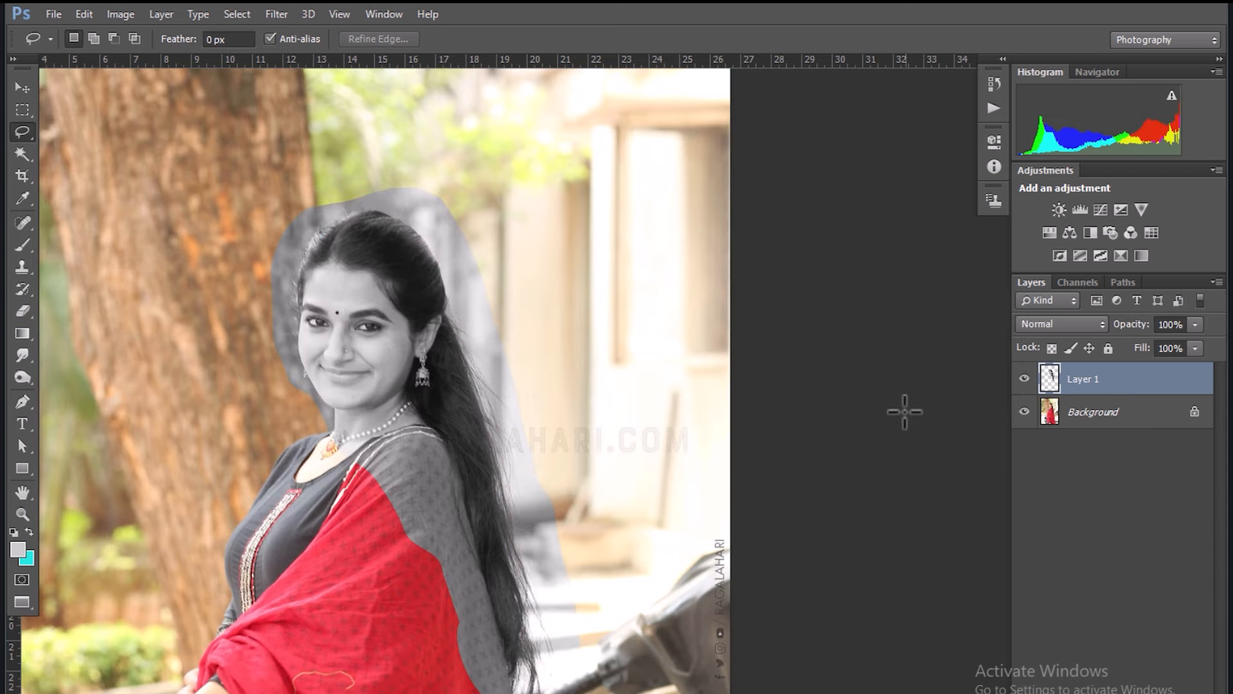
key(ctrl+alt+z)
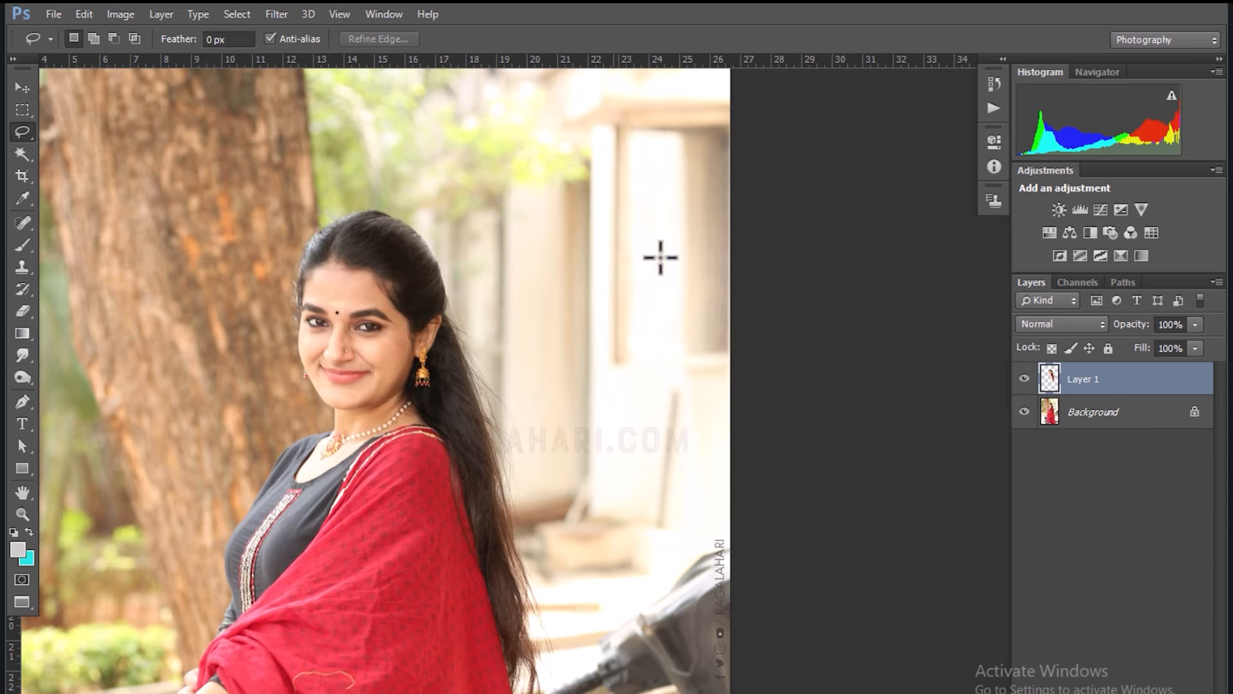
key(ctrl+alt+z)
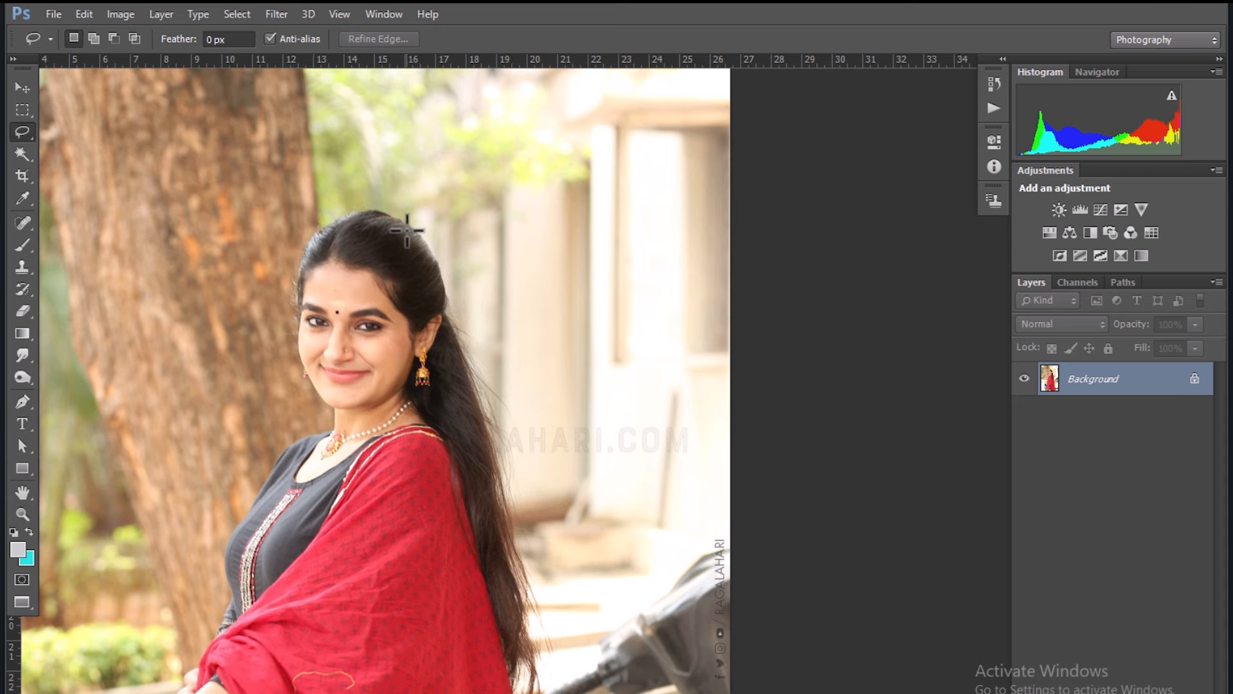
Try a round freehand selection across the red shawl's edge and the scooter seat, and deselect it.
scroll(407, 229, down, 5)
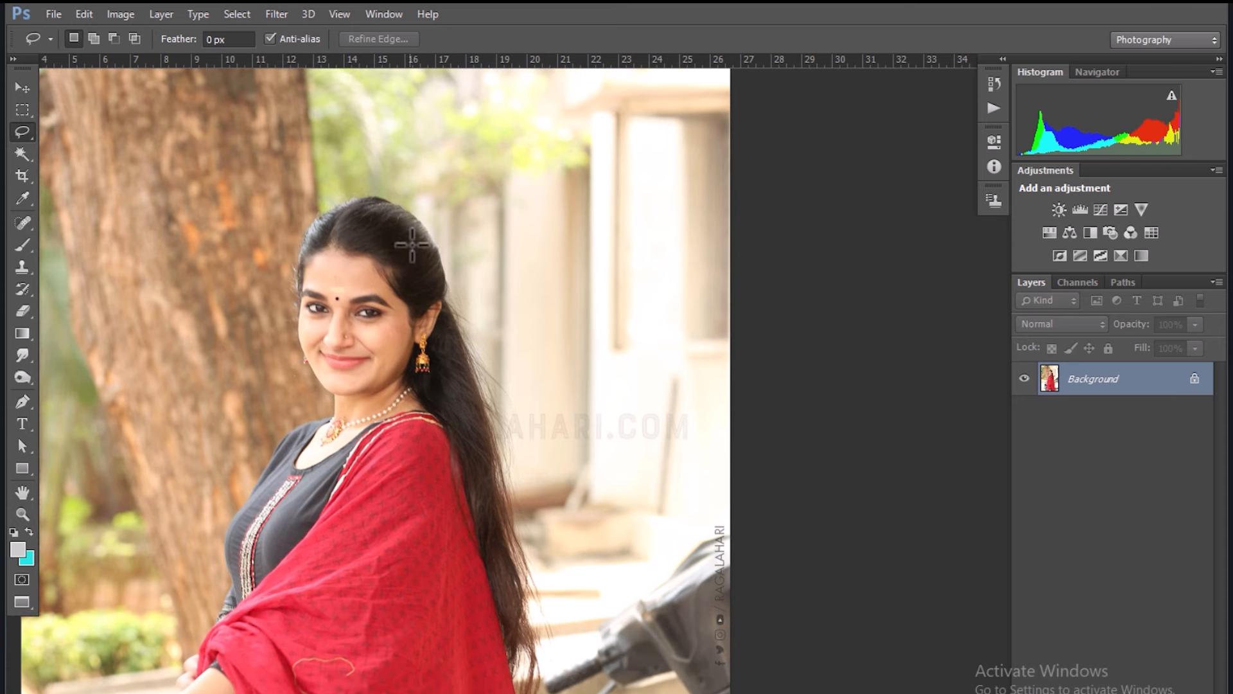
scroll(453, 284, down, 5)
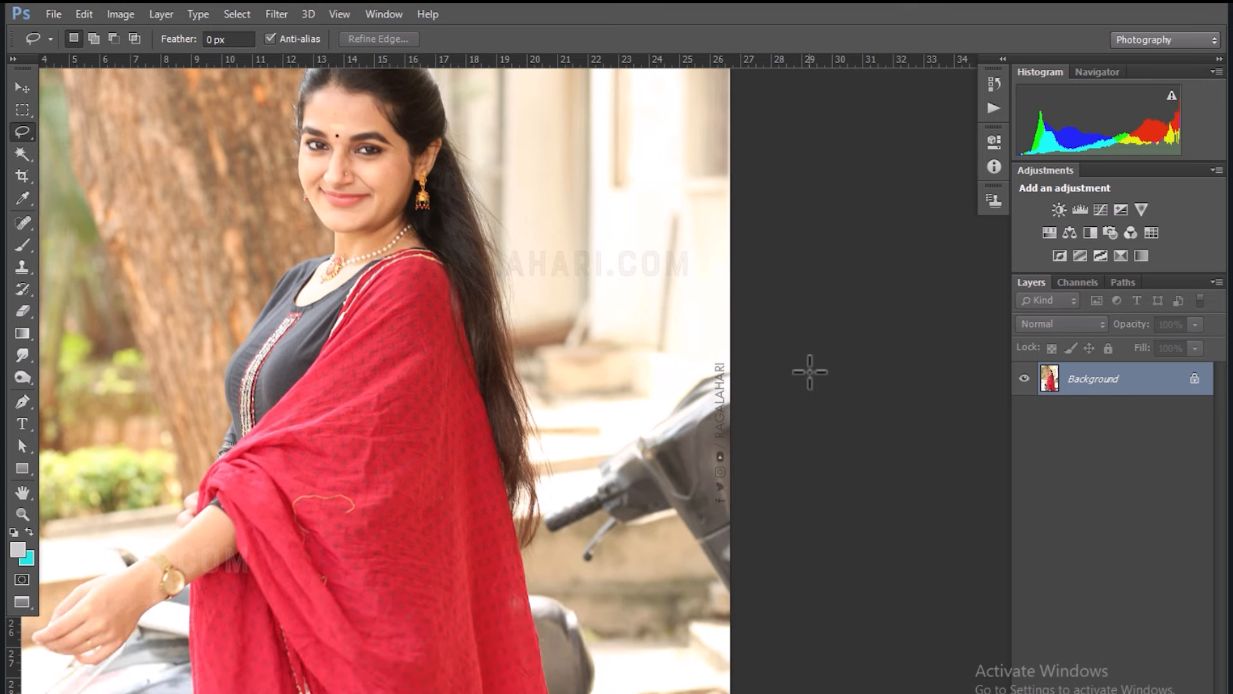
key(ctrl+minus)
drag(470, 414, 456, 295)
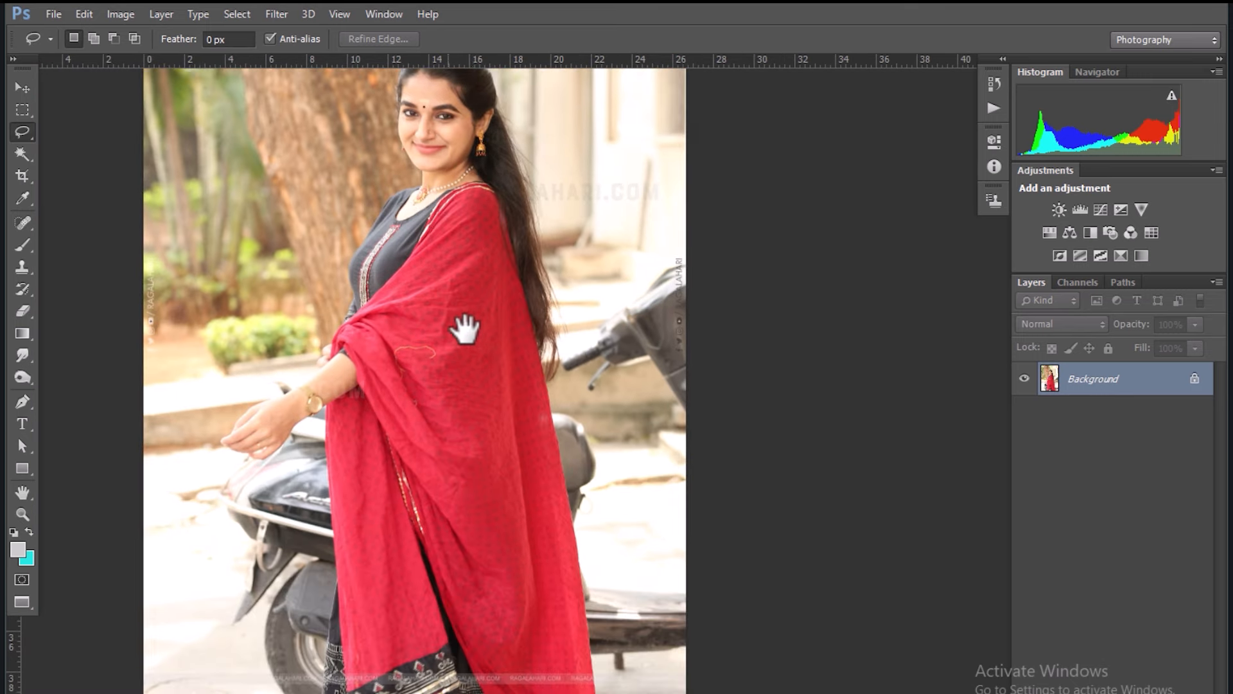
drag(512, 358, 473, 280)
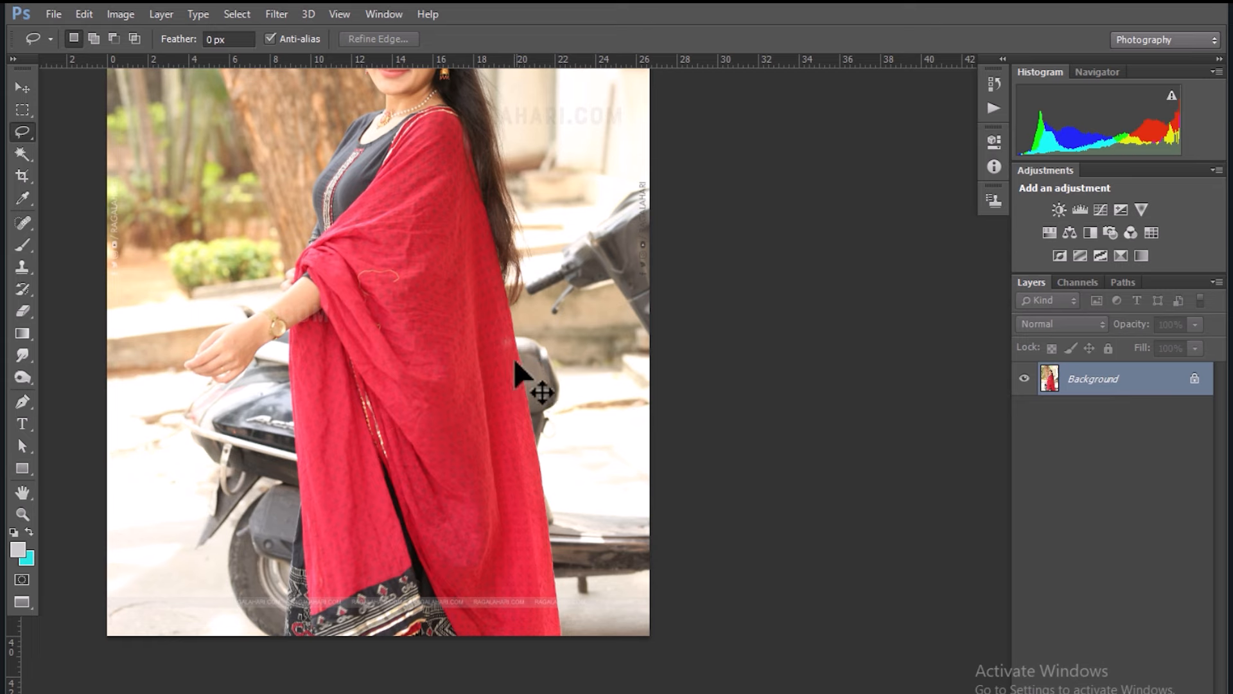
key(ctrl+plus)
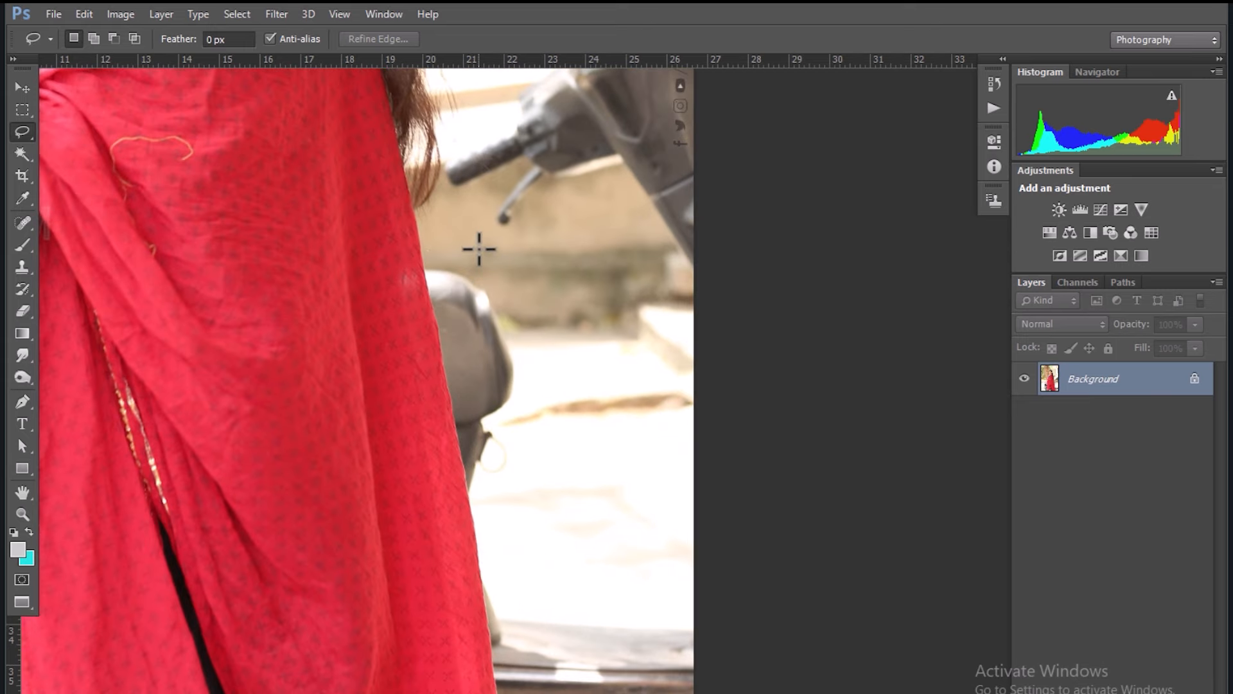
mouse_move(479, 249)
mouse_down()
mouse_move(529, 312)
mouse_move(526, 367)
mouse_move(505, 402)
mouse_move(412, 456)
mouse_move(358, 450)
mouse_move(321, 361)
mouse_move(345, 282)
mouse_move(404, 234)
mouse_move(473, 245)
mouse_up()
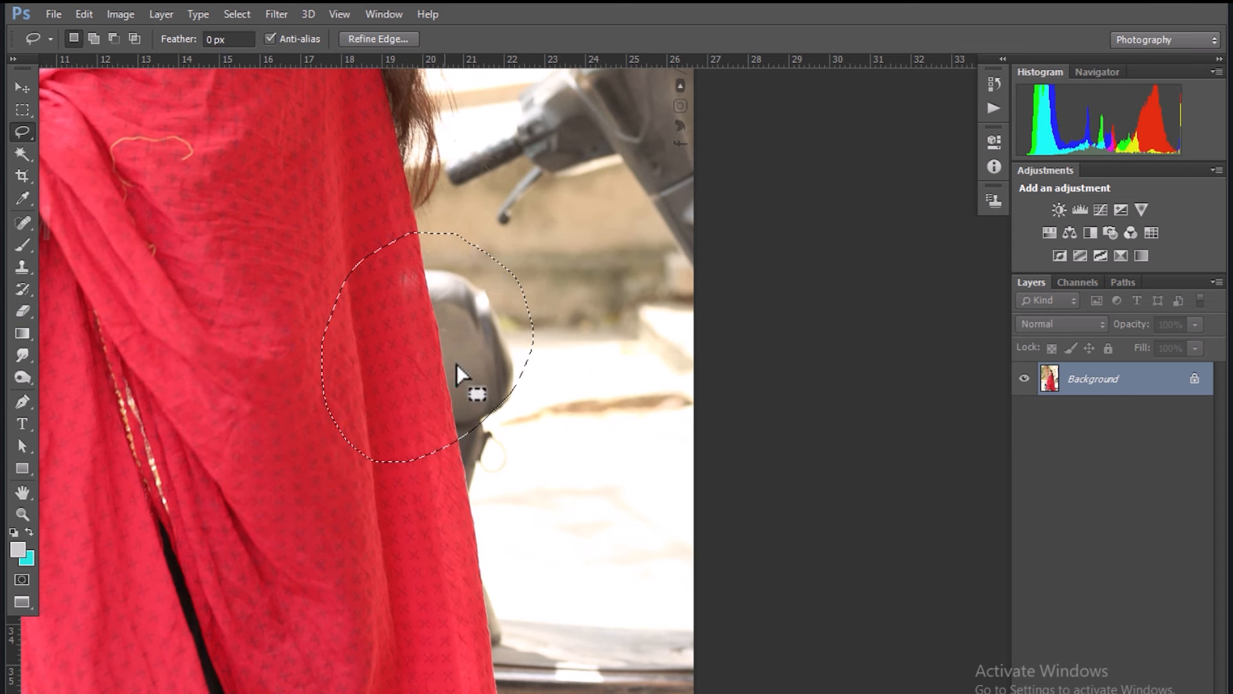
drag(457, 364, 483, 382)
key(ctrl+d)
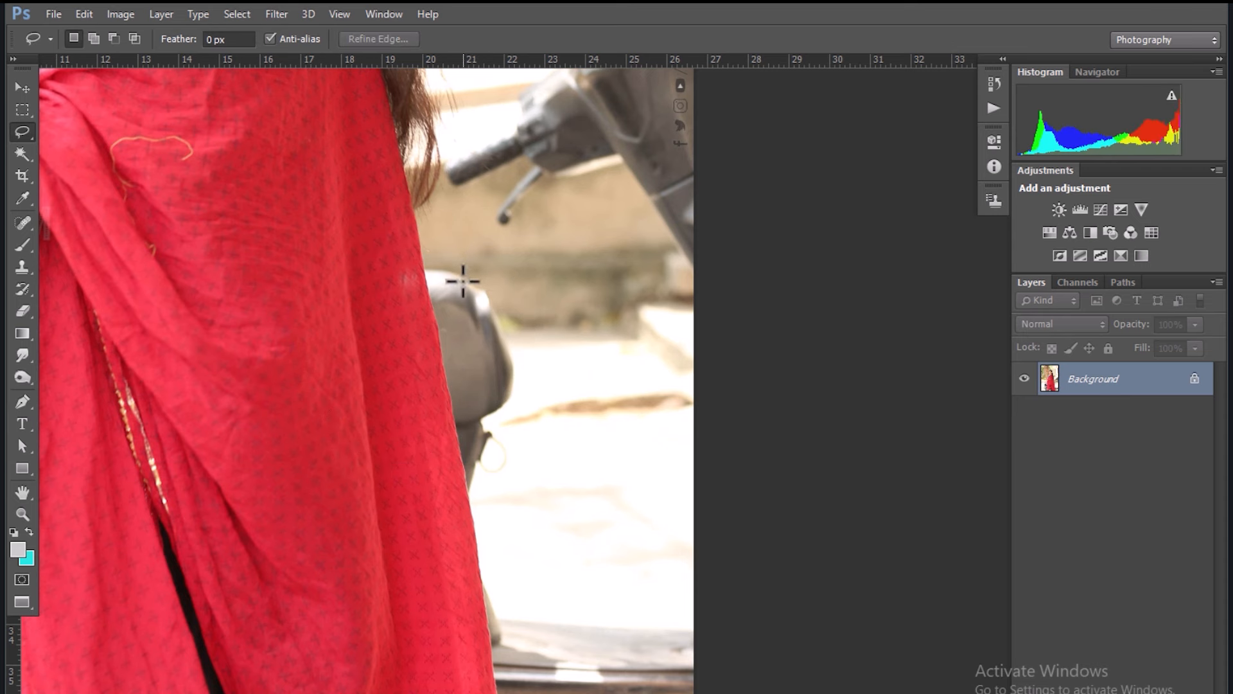
Try a small freehand selection over the wall beside the scooter seat, and deselect it.
mouse_move(434, 267)
mouse_down()
mouse_move(543, 269)
mouse_move(596, 339)
mouse_up()
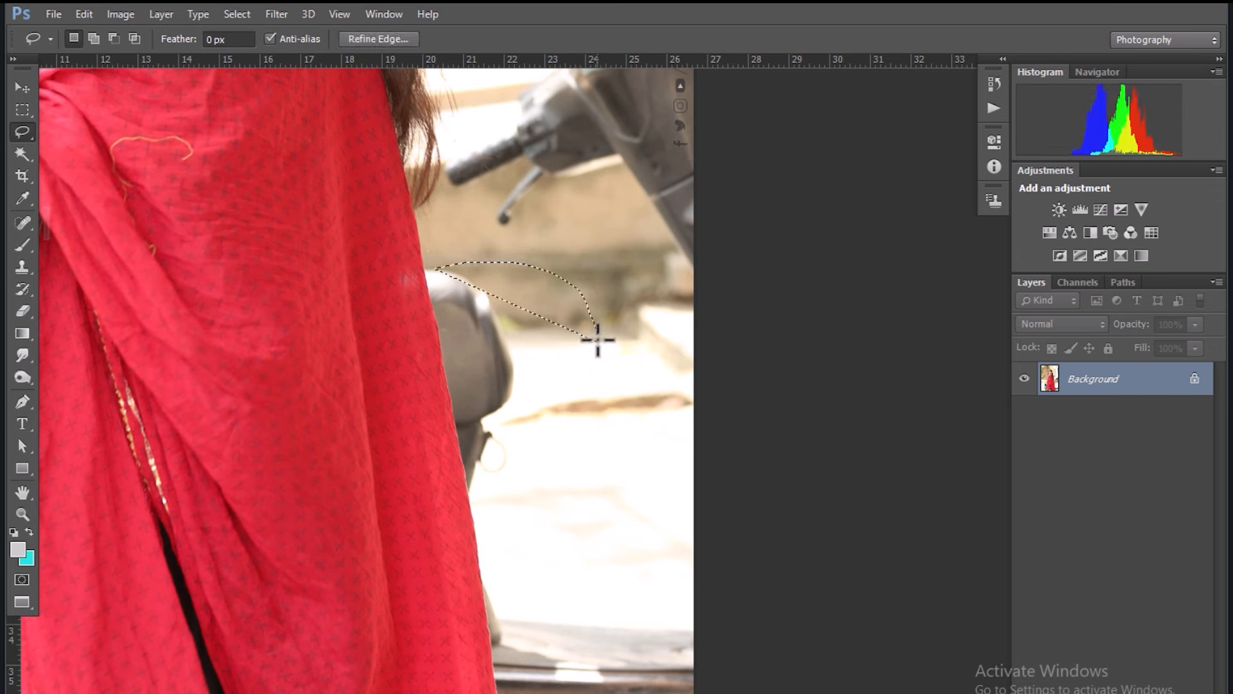
key(ctrl+d)
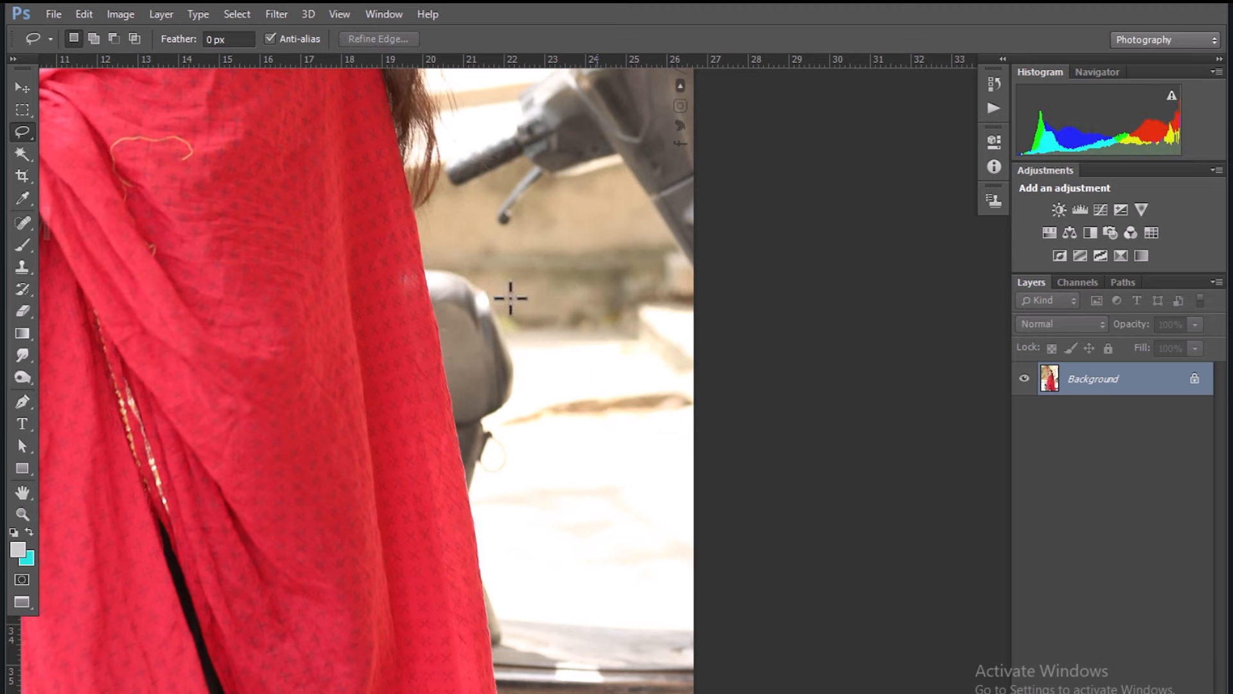
drag(424, 226, 467, 267)
key(ctrl+plus)
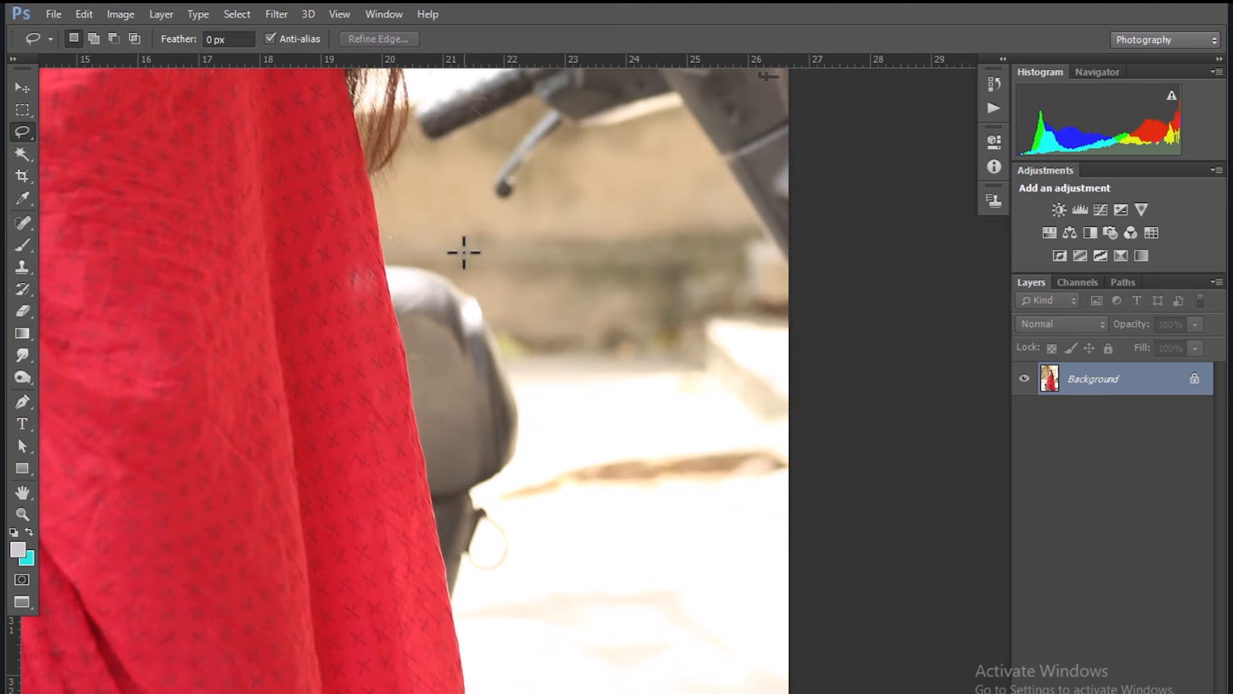
Lasso the whole woman, following the clothing closely and the hair and hand loosely, and copy the selection to a new layer.
key(ctrl+minus)
key(ctrl+minus)
key(ctrl+minus)
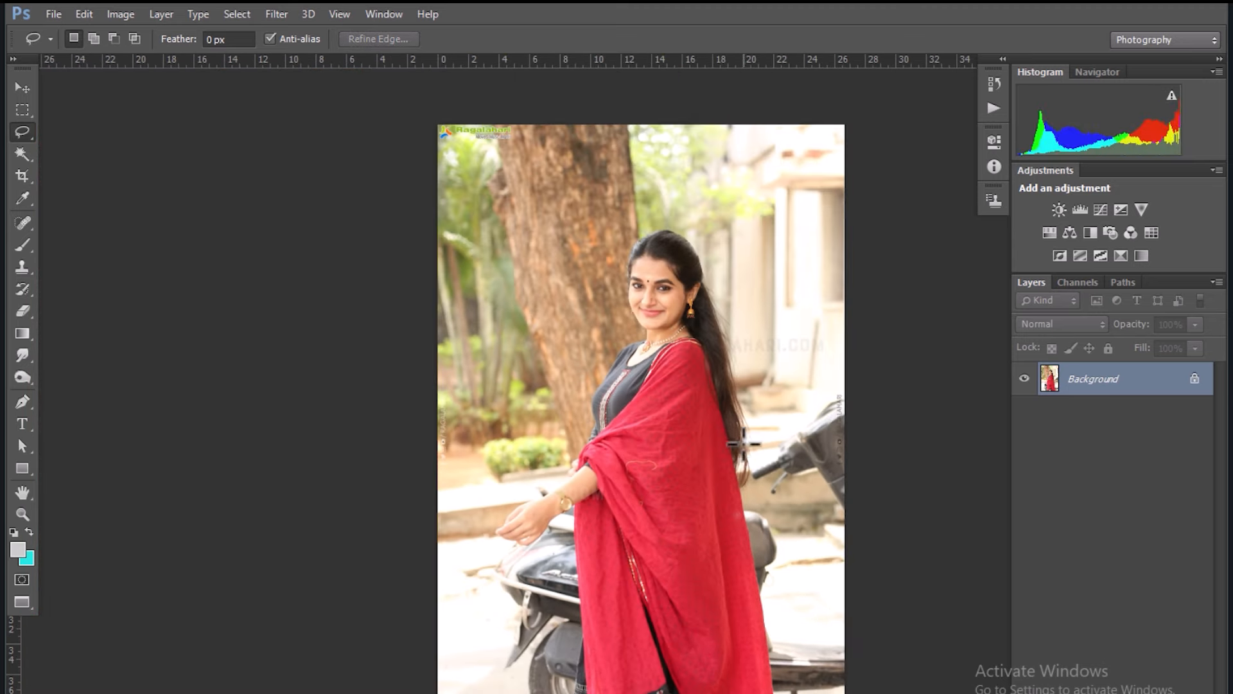
drag(754, 550, 771, 691)
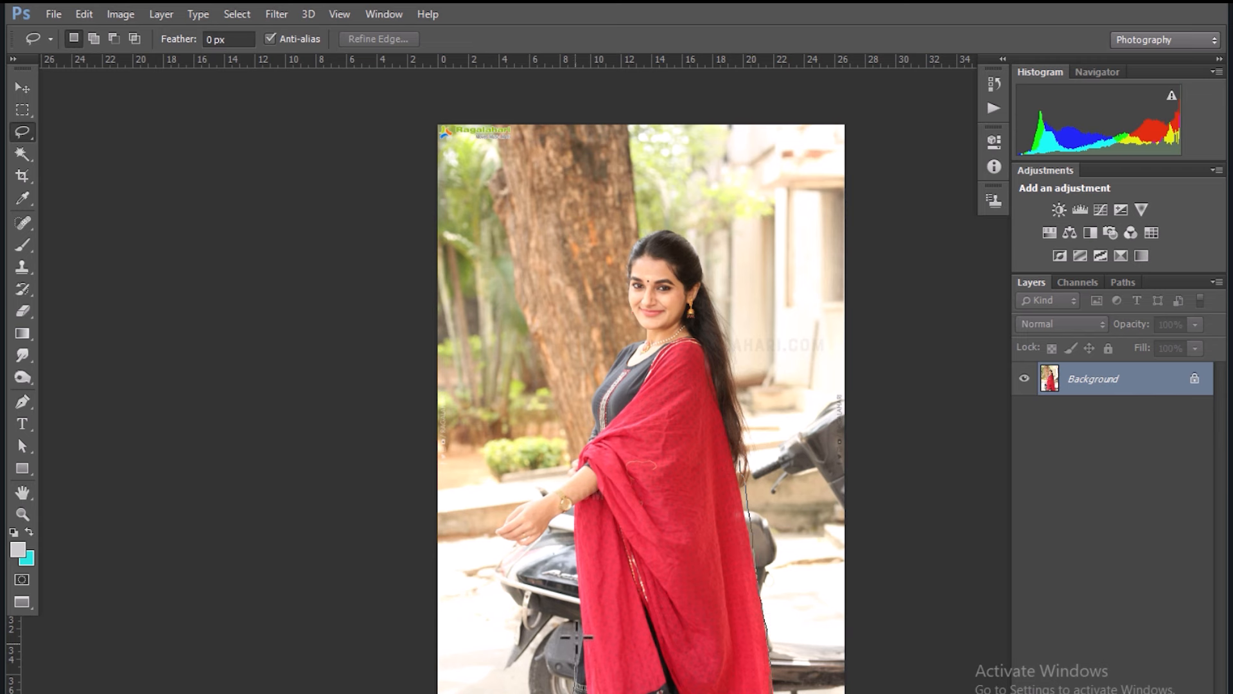
mouse_move(571, 548)
mouse_down()
mouse_move(574, 519)
mouse_move(519, 554)
mouse_move(494, 529)
mouse_move(506, 503)
mouse_move(576, 457)
mouse_up()
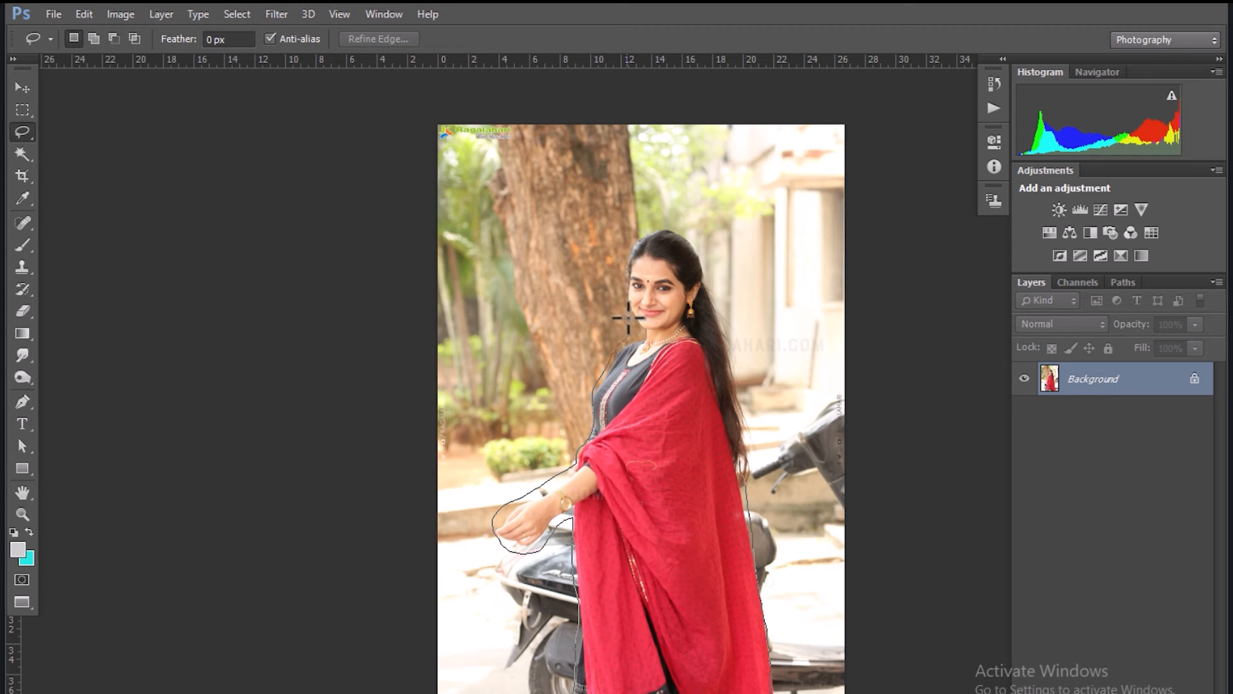
mouse_move(620, 263)
mouse_down()
mouse_move(662, 215)
mouse_move(692, 219)
mouse_move(716, 248)
mouse_move(762, 399)
mouse_move(765, 435)
mouse_move(738, 460)
mouse_up()
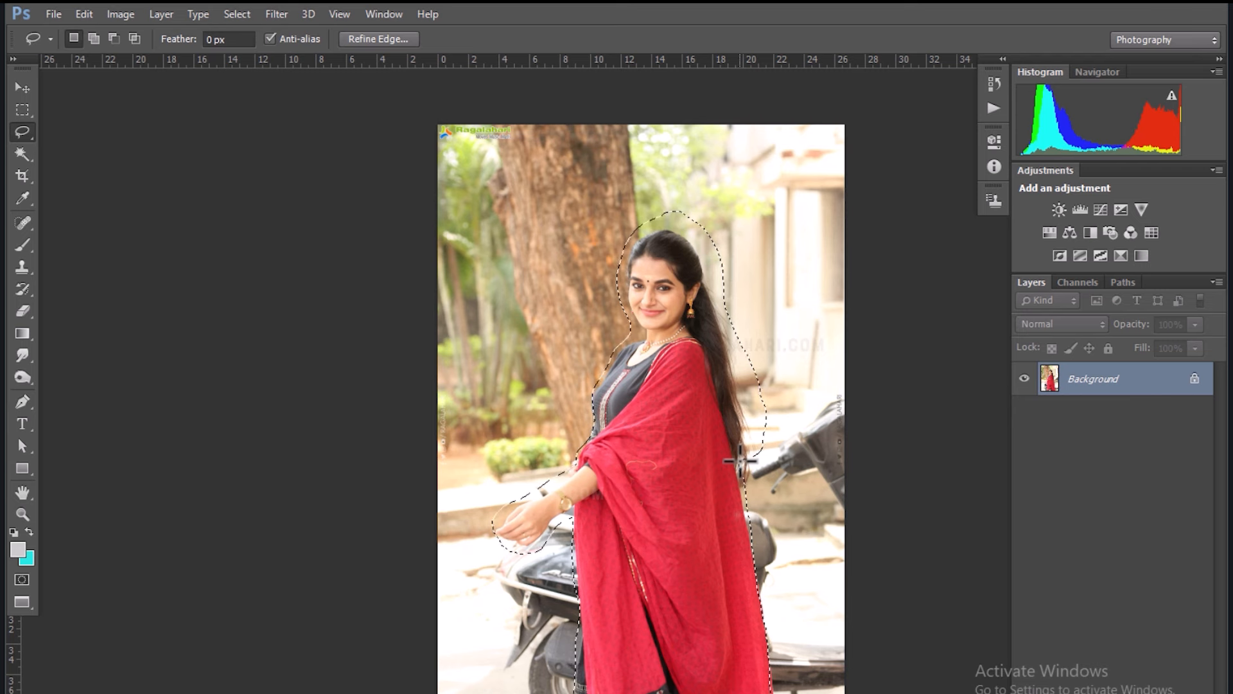
key(ctrl+j)
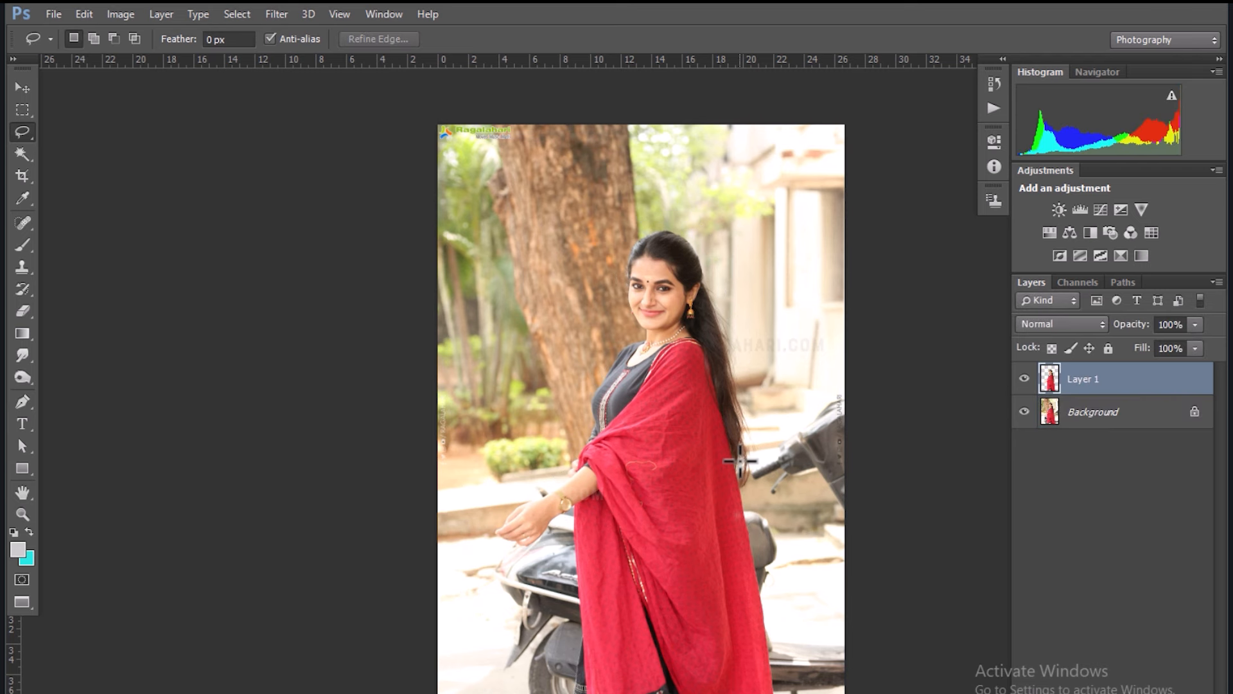
Insert an empty layer between the Background and the woman's cutout and fill it with the cyan background colour.
click(1081, 424)
key(ctrl+shift+alt+n)
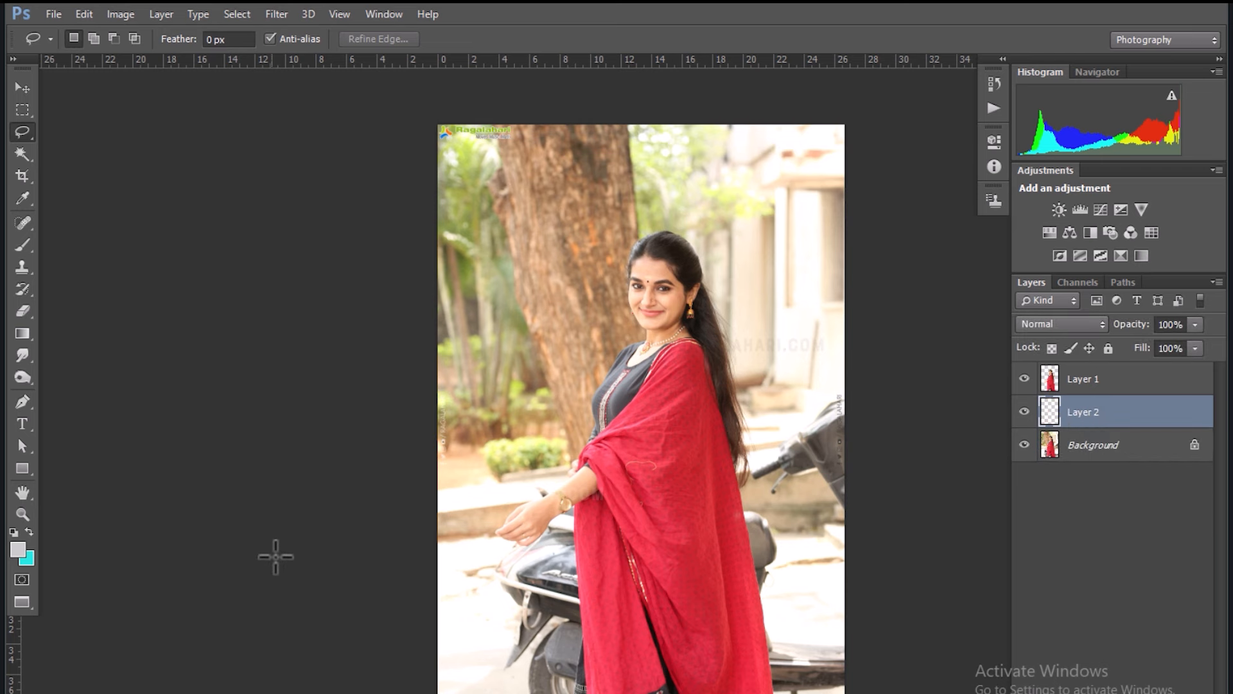
key(ctrl+BackSpace)
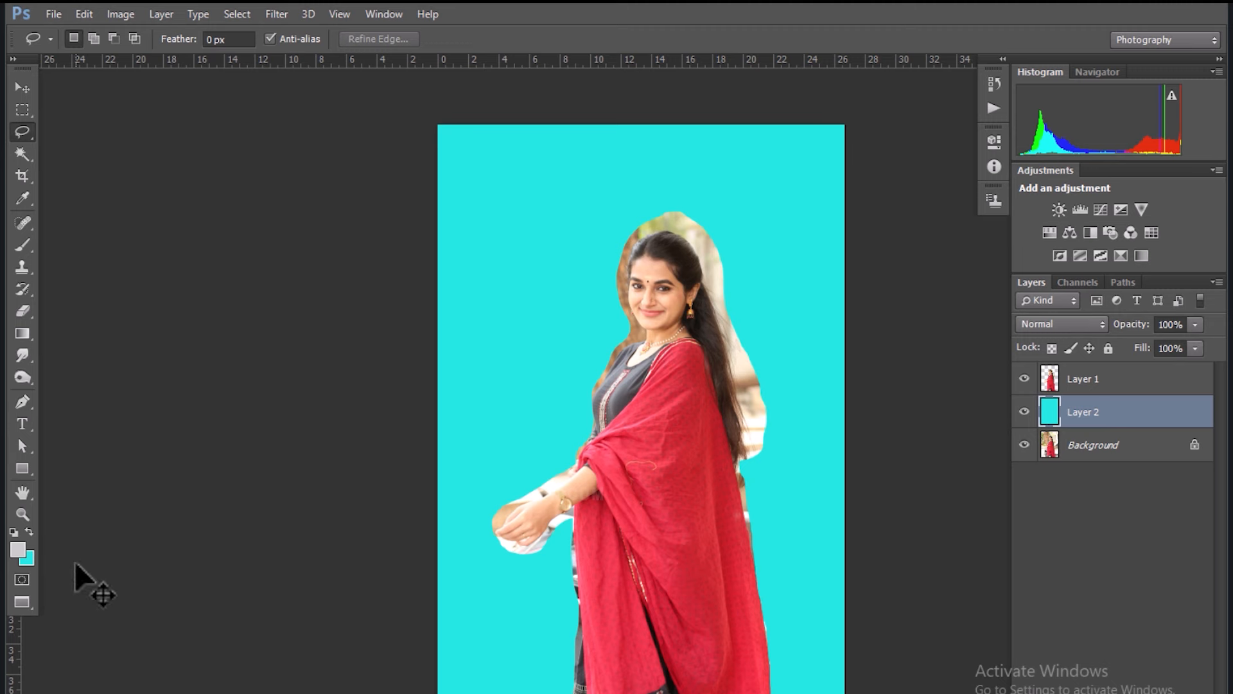
Change the background colour to blue #239ae6 and refill the layer behind the woman's cutout with it.
click(30, 559)
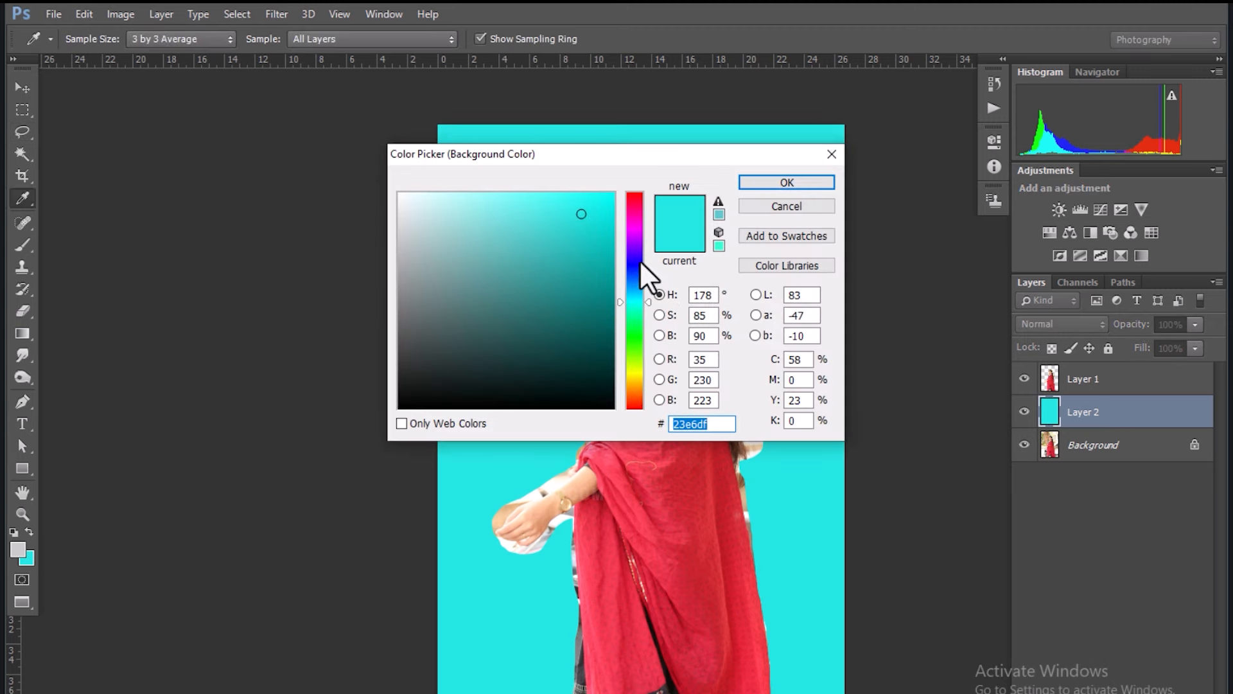
mouse_move(639, 262)
mouse_down()
mouse_move(626, 269)
mouse_move(634, 287)
mouse_up()
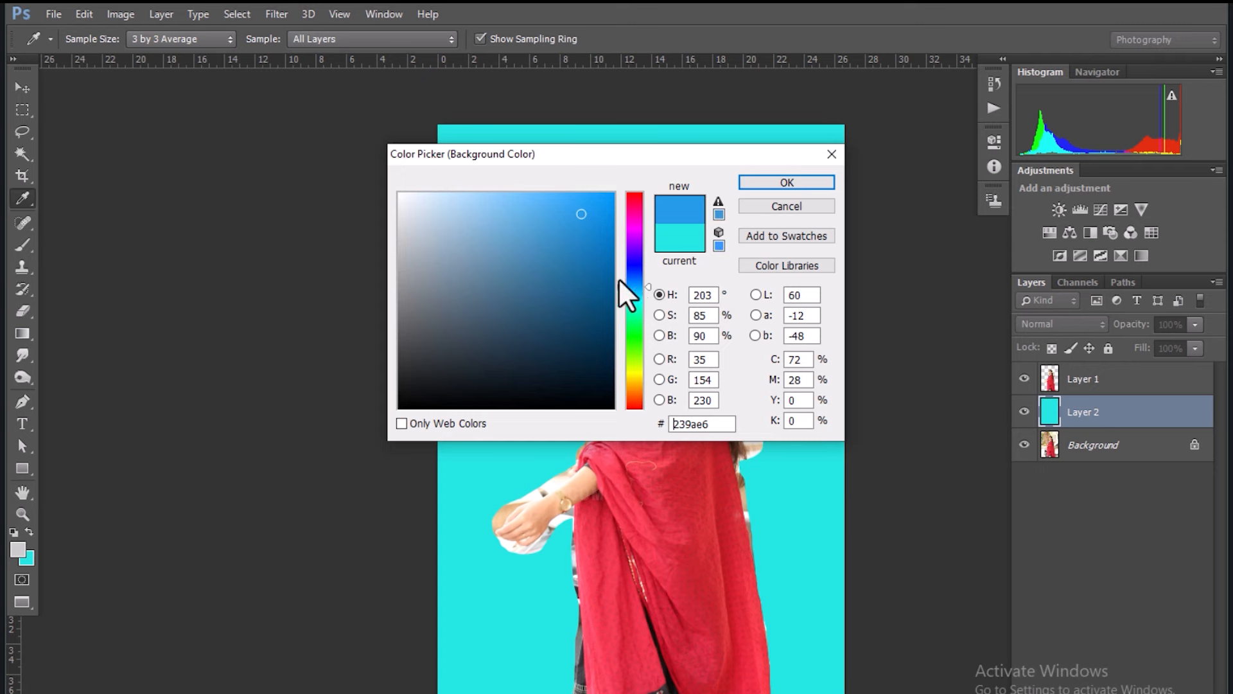
key(Return)
key(l)
key(ctrl+BackSpace)
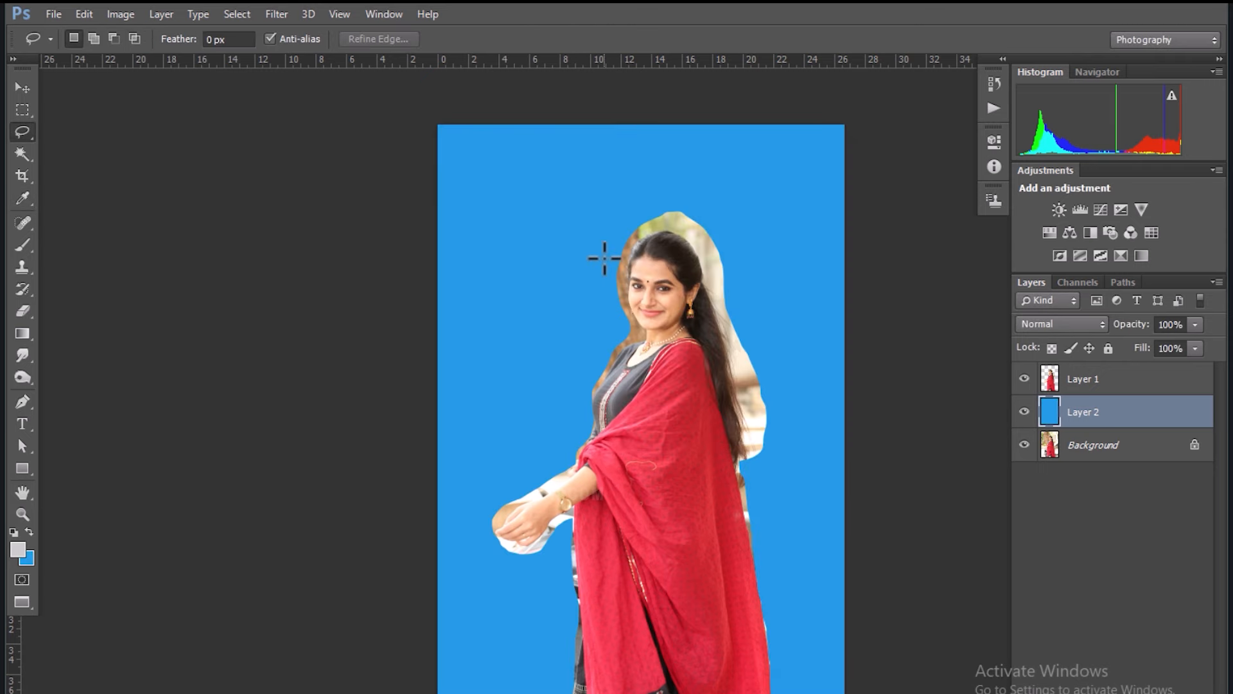
scroll(701, 314, up, 4)
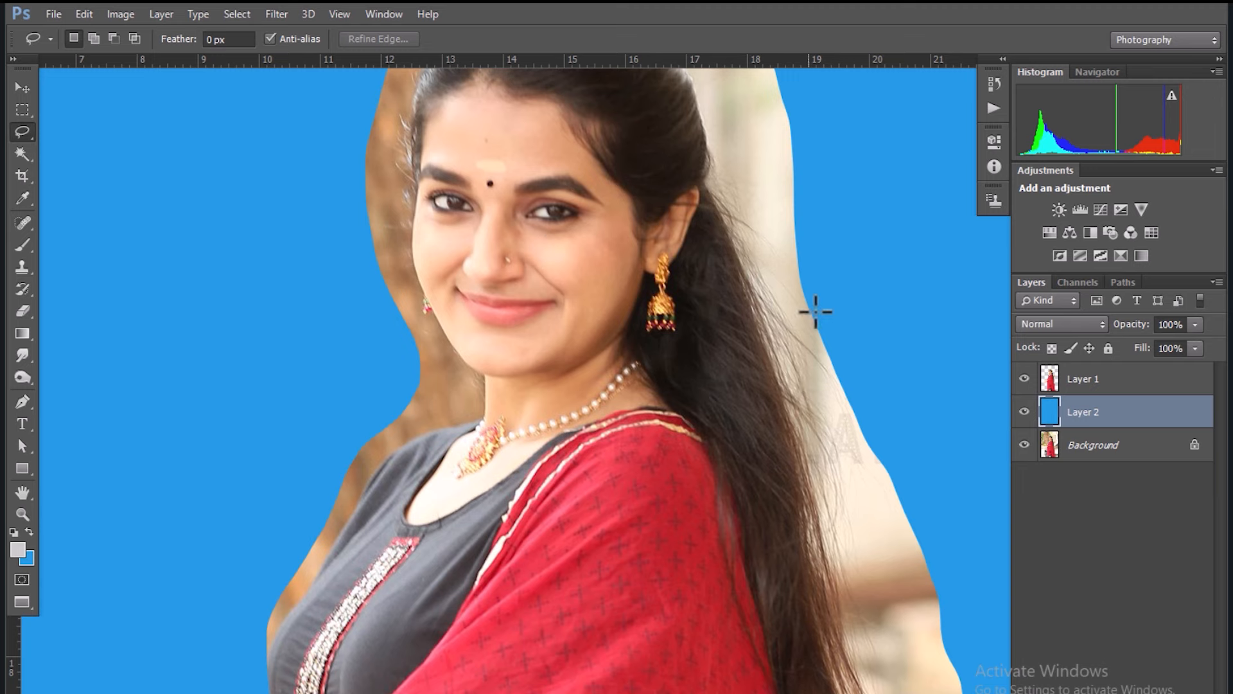
drag(798, 311, 726, 341)
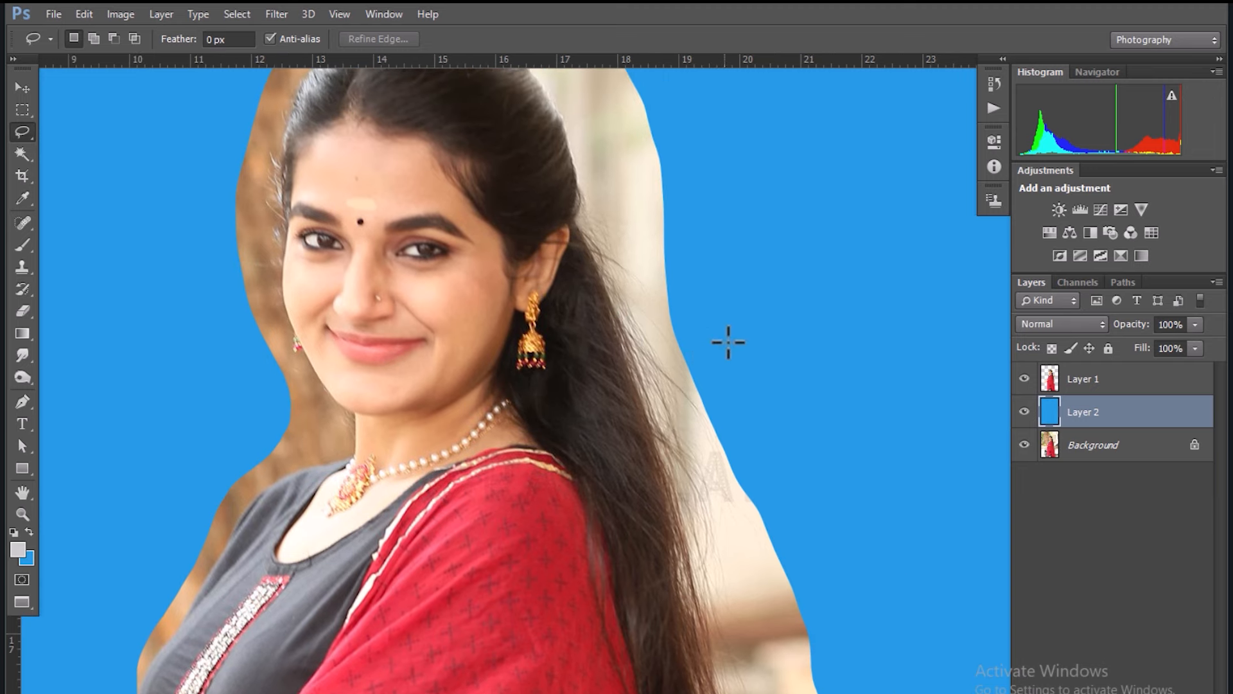
scroll(726, 341, up, 2)
scroll(724, 352, down, 2)
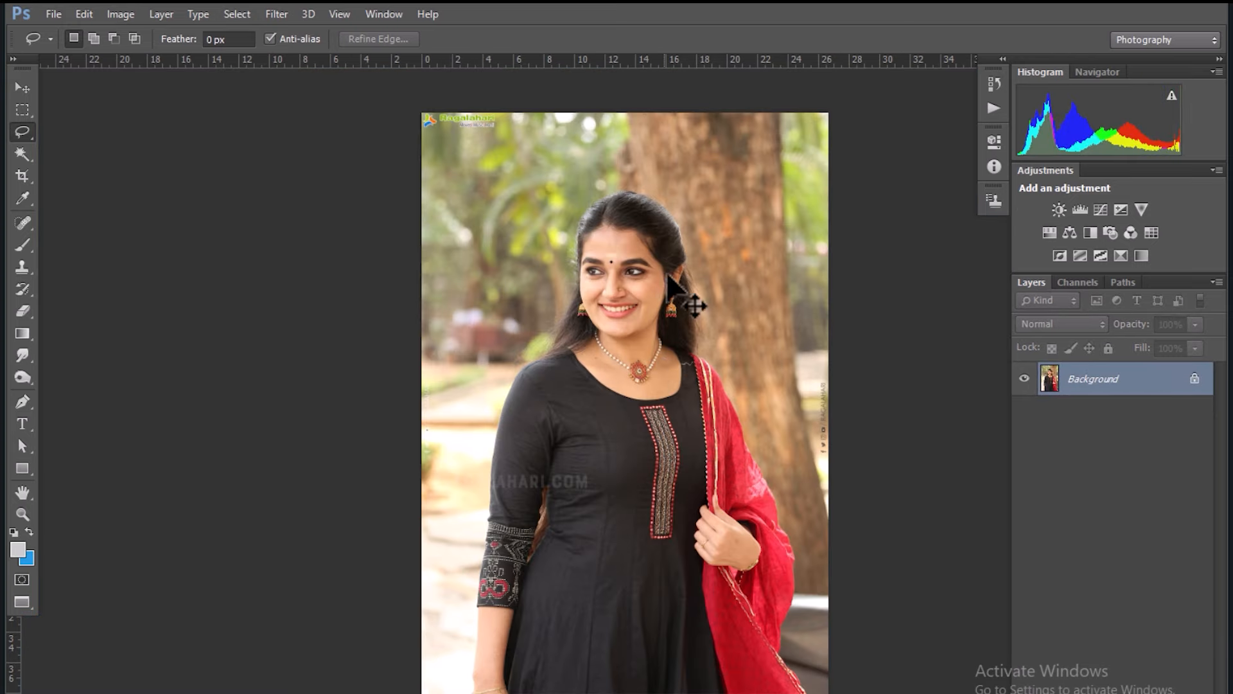
Lasso the whole woman in the black dress, following the arm and shawl closely and the hair loosely.
scroll(619, 275, up, 1)
drag(539, 234, 556, 295)
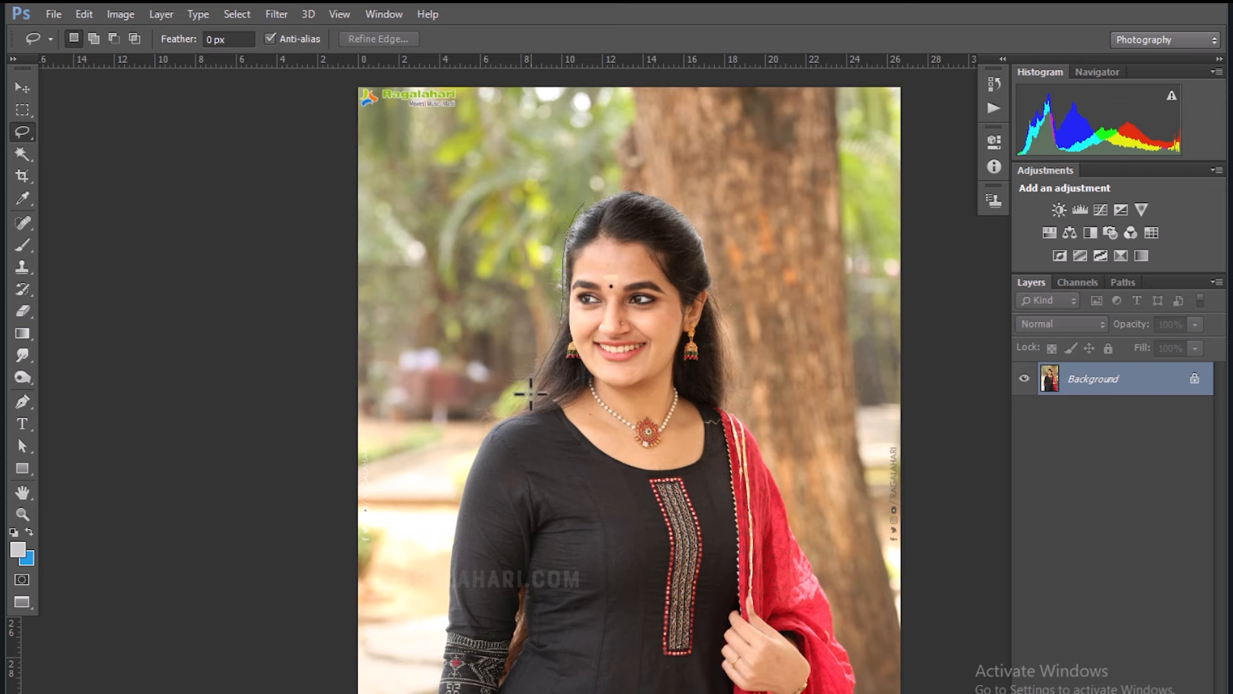
drag(537, 377, 584, 297)
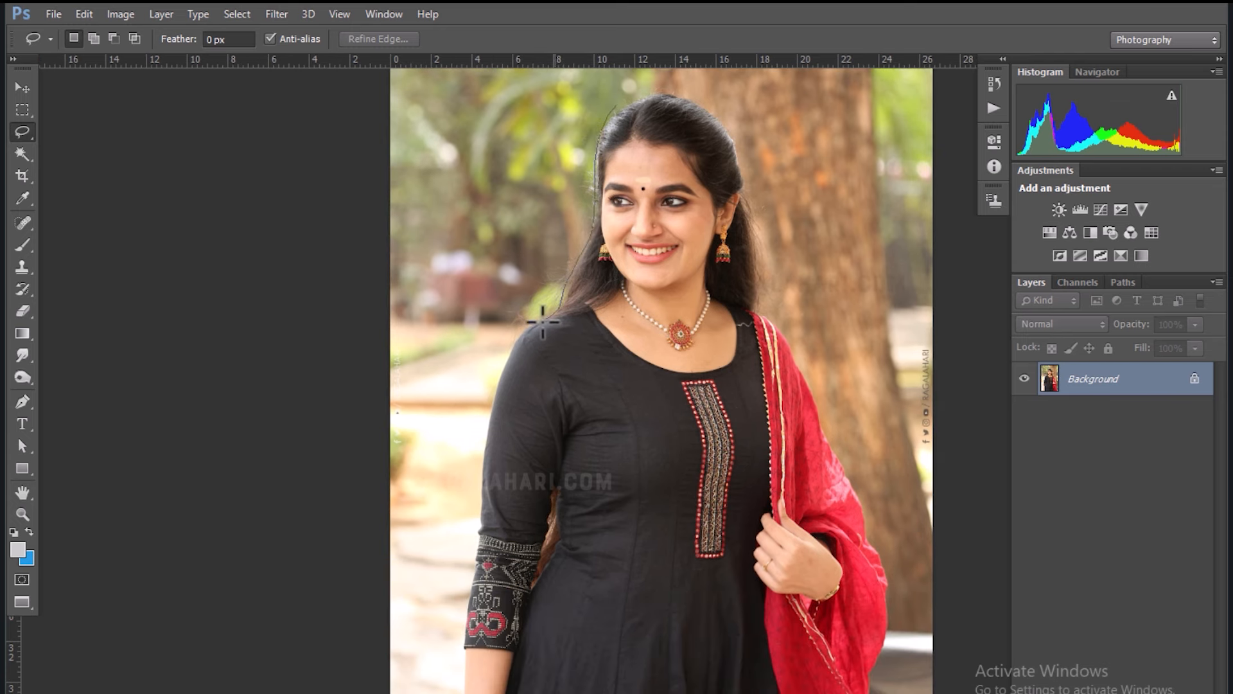
drag(521, 338, 479, 476)
mouse_move(486, 406)
mouse_down()
mouse_move(512, 267)
mouse_move(495, 422)
mouse_move(504, 501)
mouse_move(510, 372)
mouse_move(495, 473)
mouse_move(548, 495)
mouse_move(798, 523)
mouse_move(583, 518)
mouse_move(710, 523)
mouse_move(669, 394)
mouse_move(682, 335)
mouse_up()
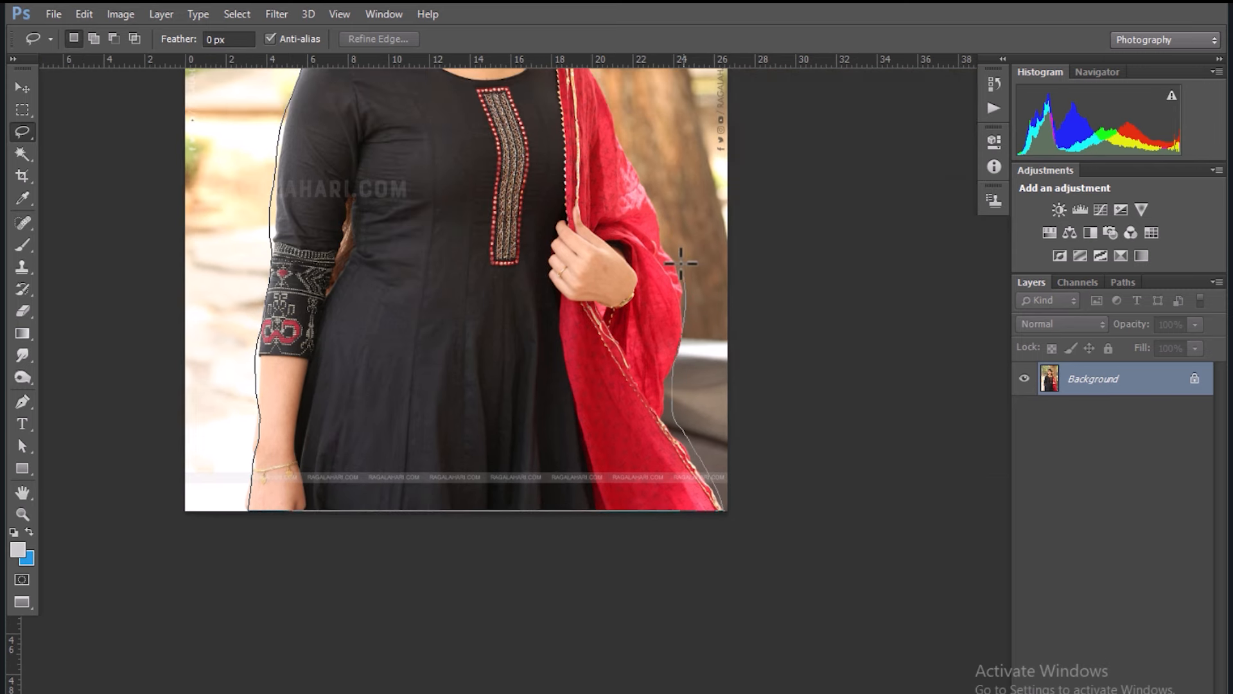
drag(666, 229, 709, 373)
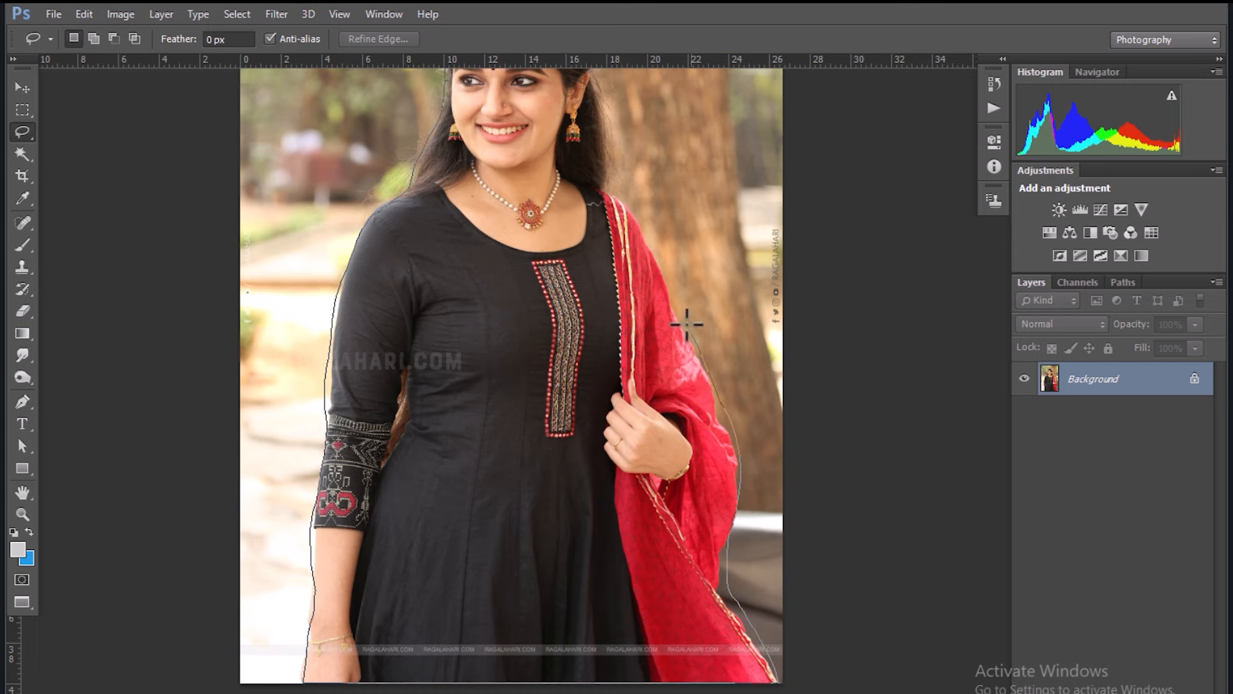
mouse_move(670, 286)
mouse_down()
mouse_move(696, 387)
mouse_move(672, 316)
mouse_move(648, 301)
mouse_move(661, 377)
mouse_move(648, 324)
mouse_up()
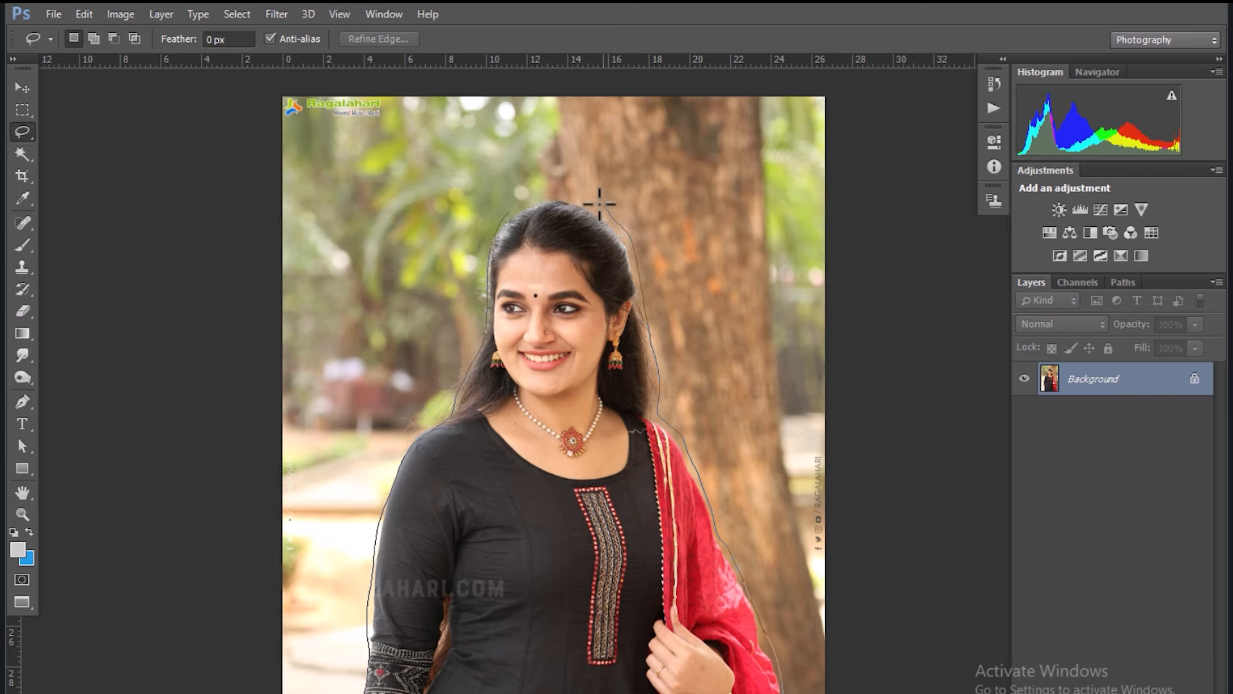
drag(501, 228, 501, 228)
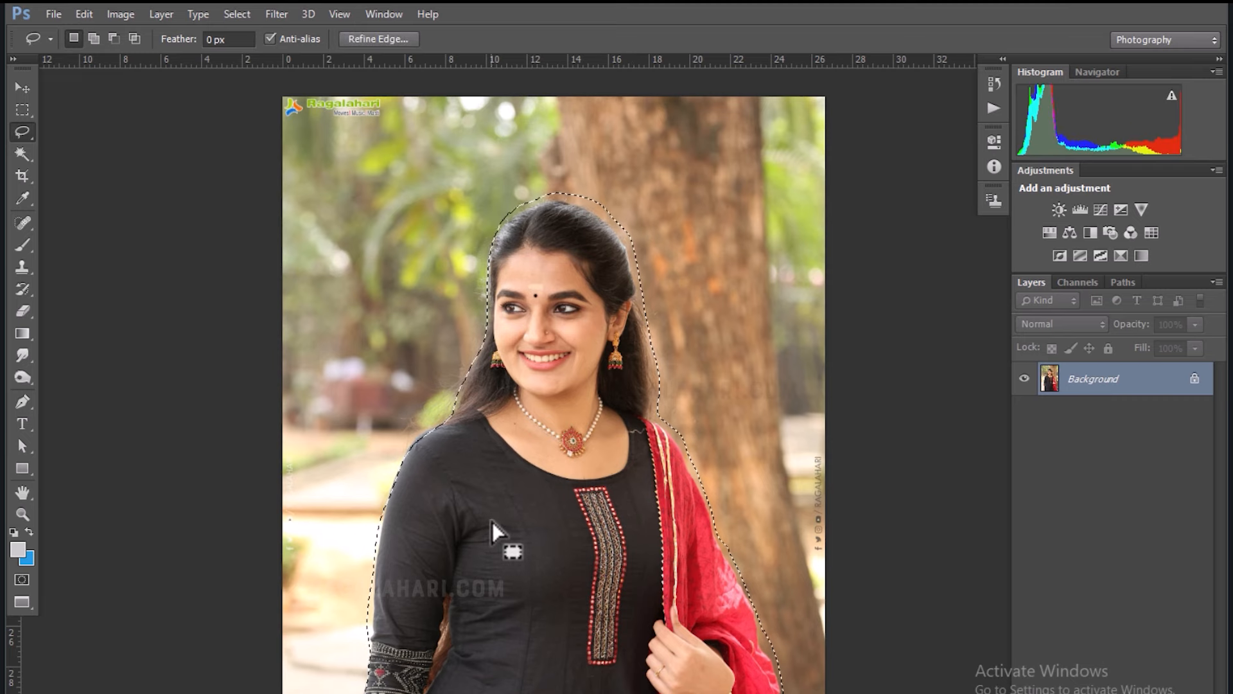
Try to subtract a freehand area over the forearm above the bracelet from the selection, and undo it.
scroll(495, 517, up, 4)
drag(421, 468, 540, 221)
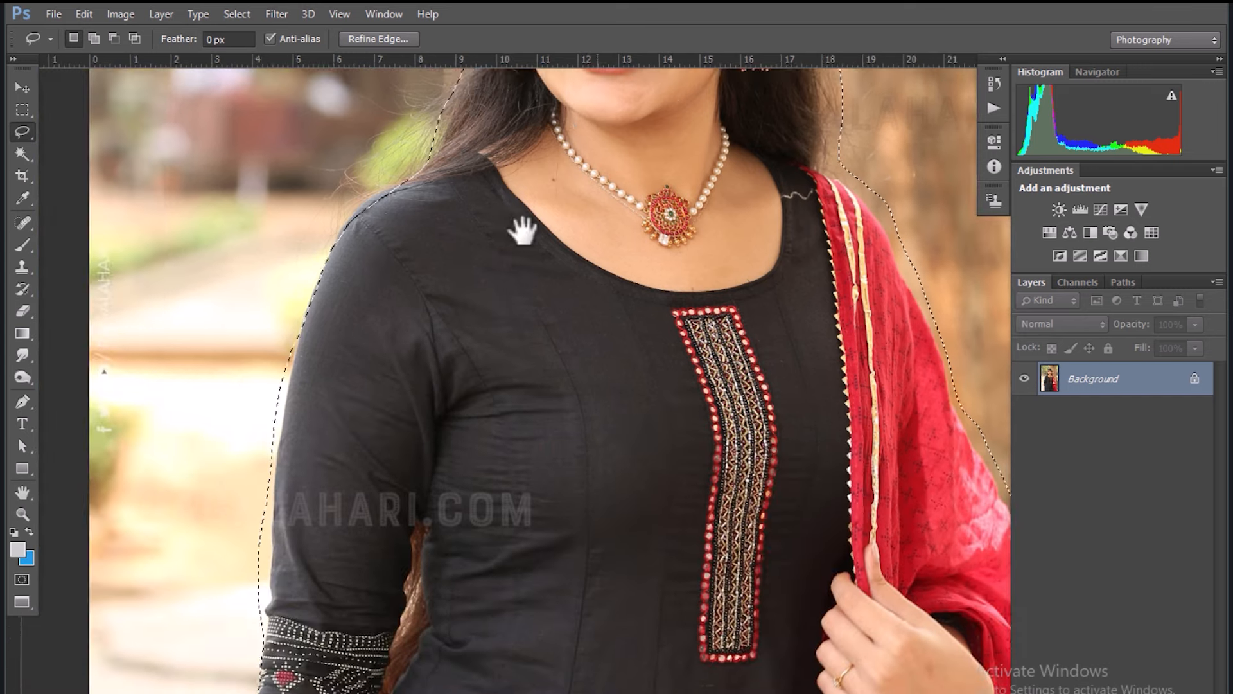
drag(325, 495, 440, 234)
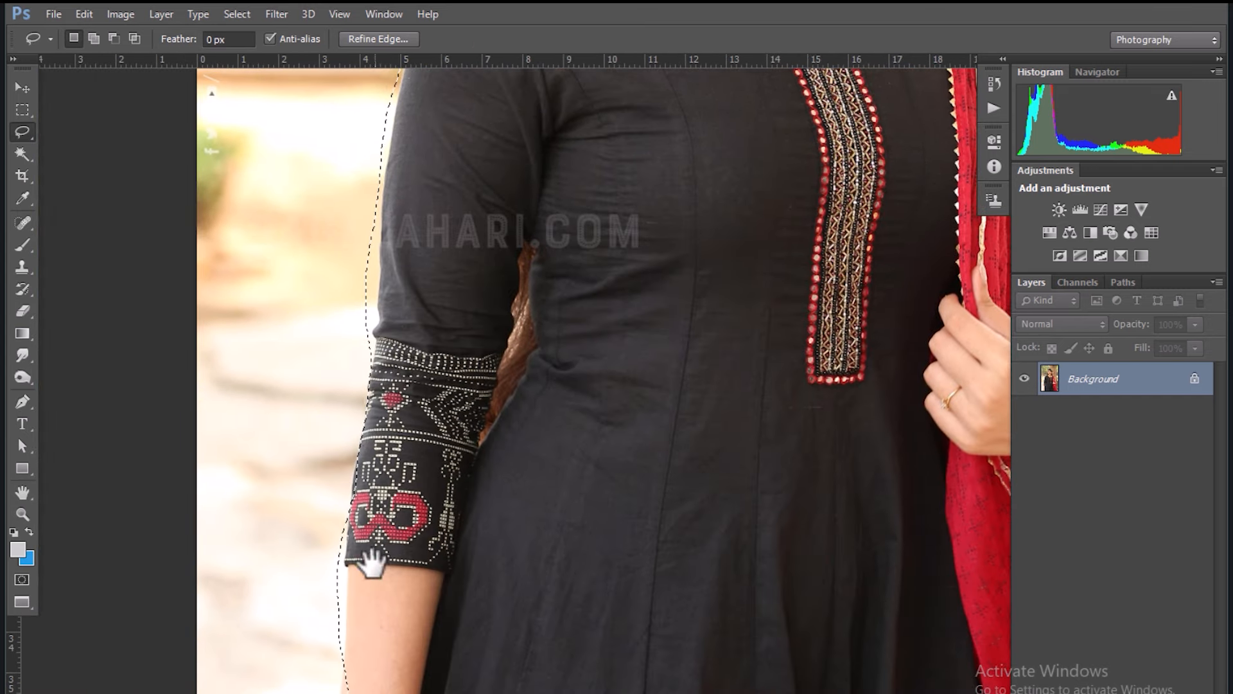
drag(366, 559, 413, 344)
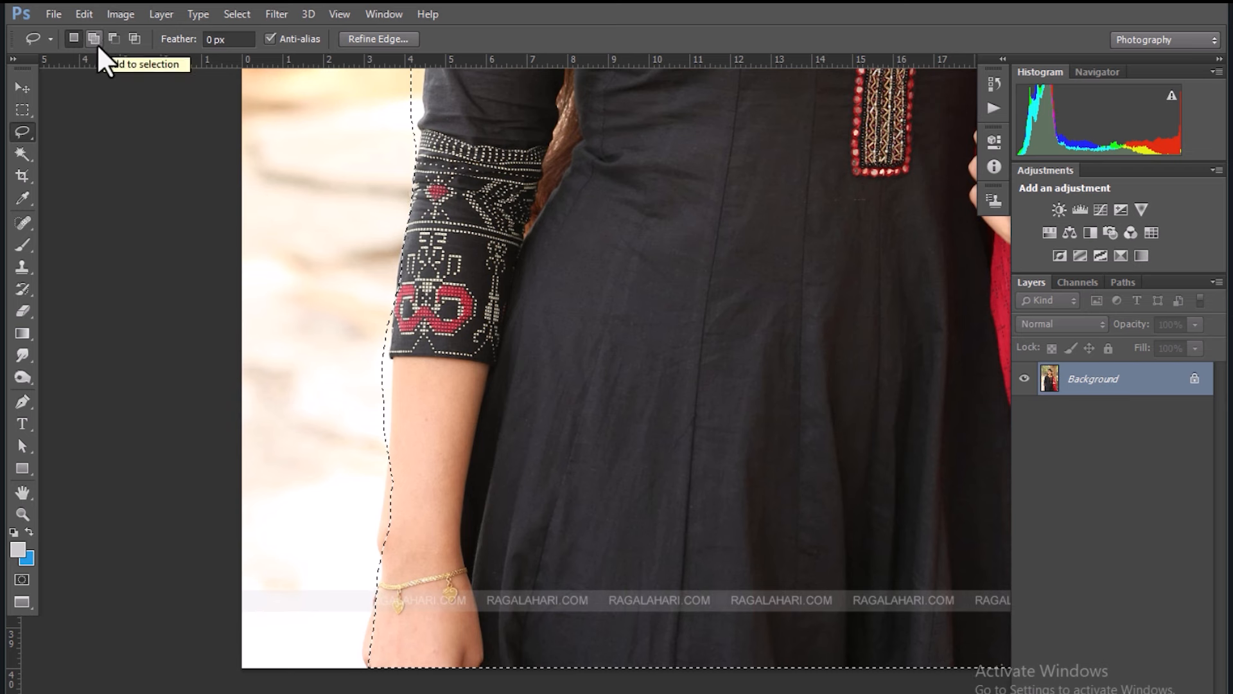
click(114, 40)
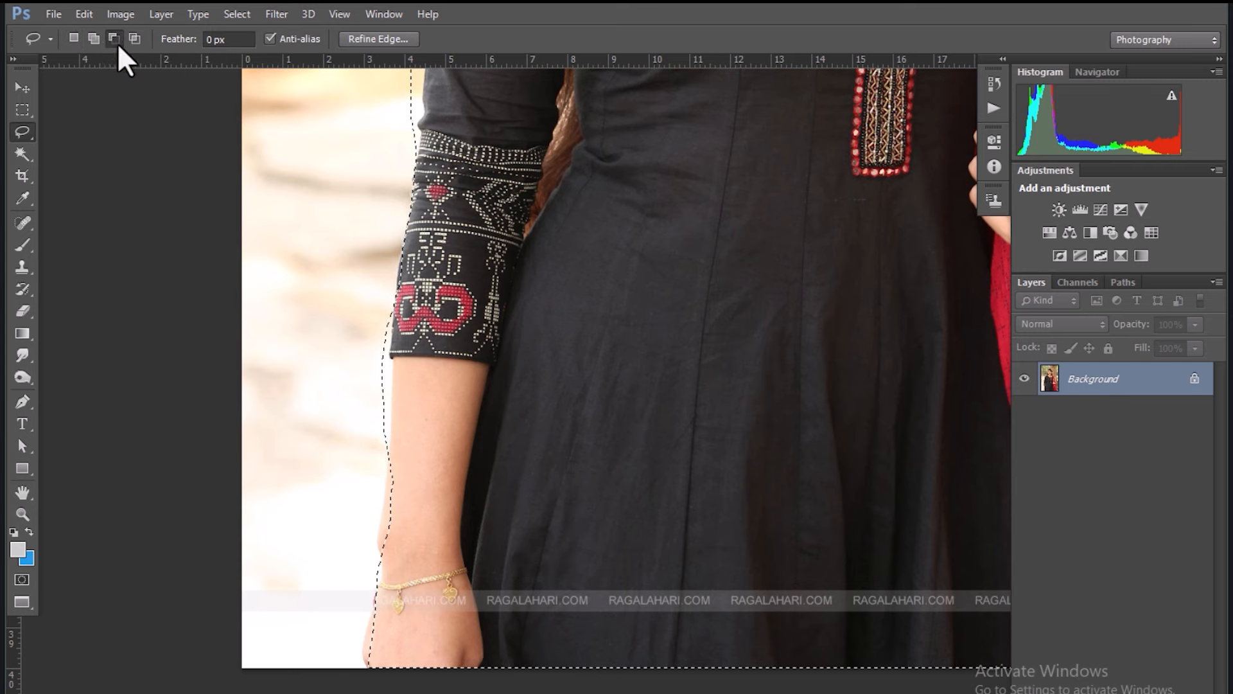
key(space)
drag(471, 350, 498, 232)
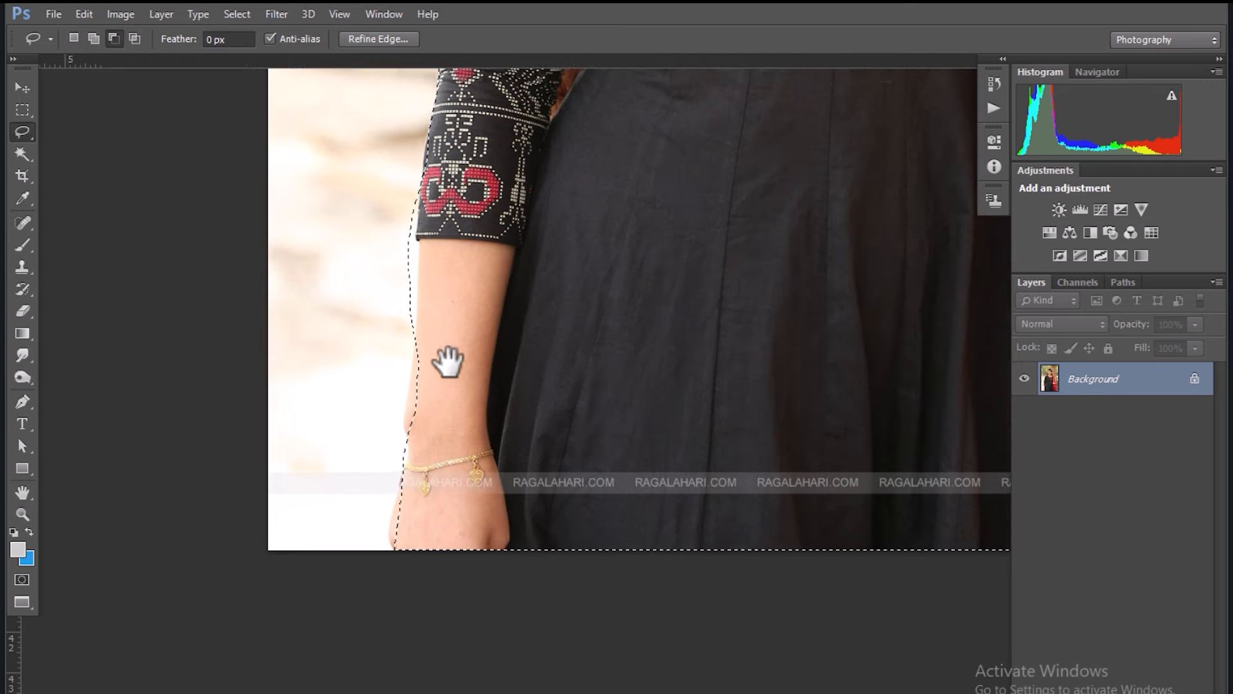
mouse_move(425, 315)
mouse_down()
mouse_move(405, 421)
mouse_move(418, 449)
mouse_move(459, 365)
mouse_up()
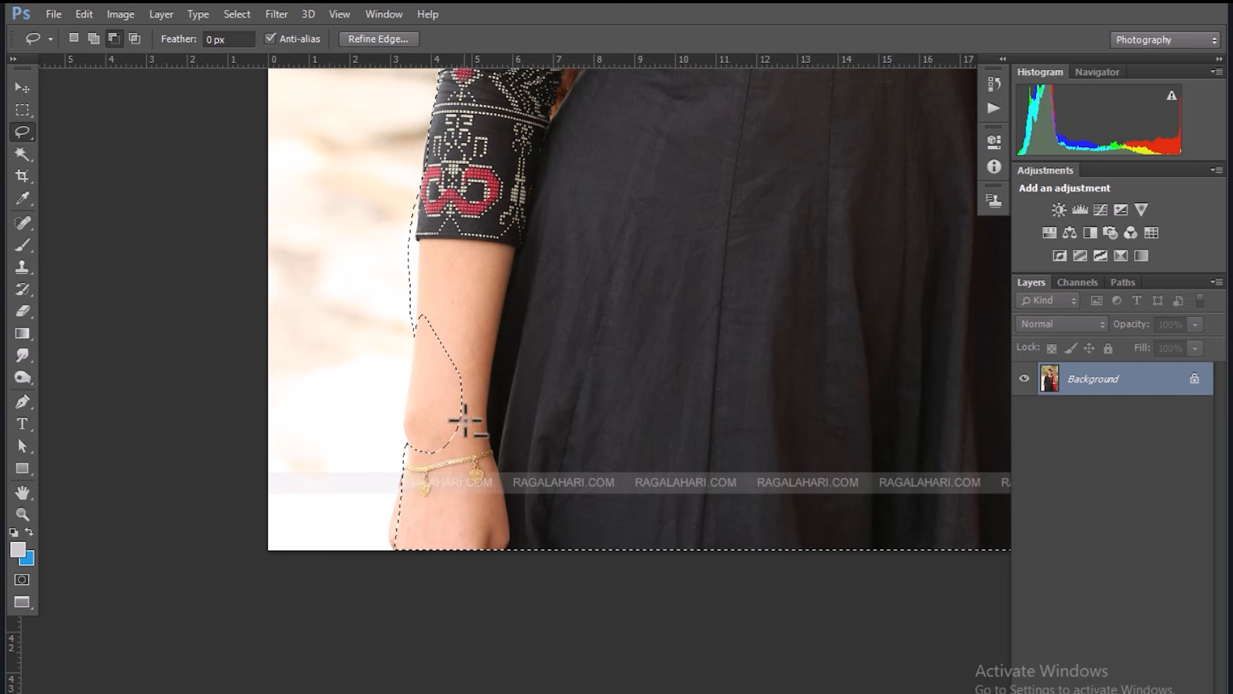
key(ctrl+z)
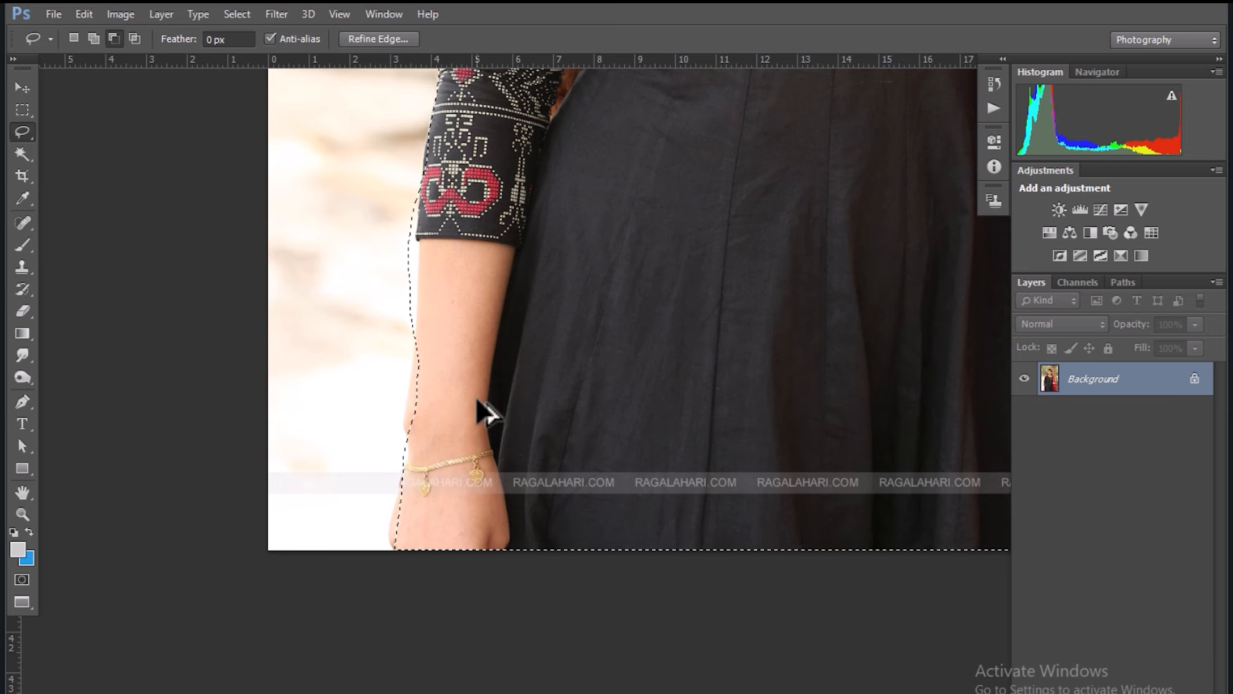
Add the missed edge of the forearm above the bracelet to the selection and subtract the background strip just below the sleeve.
click(93, 38)
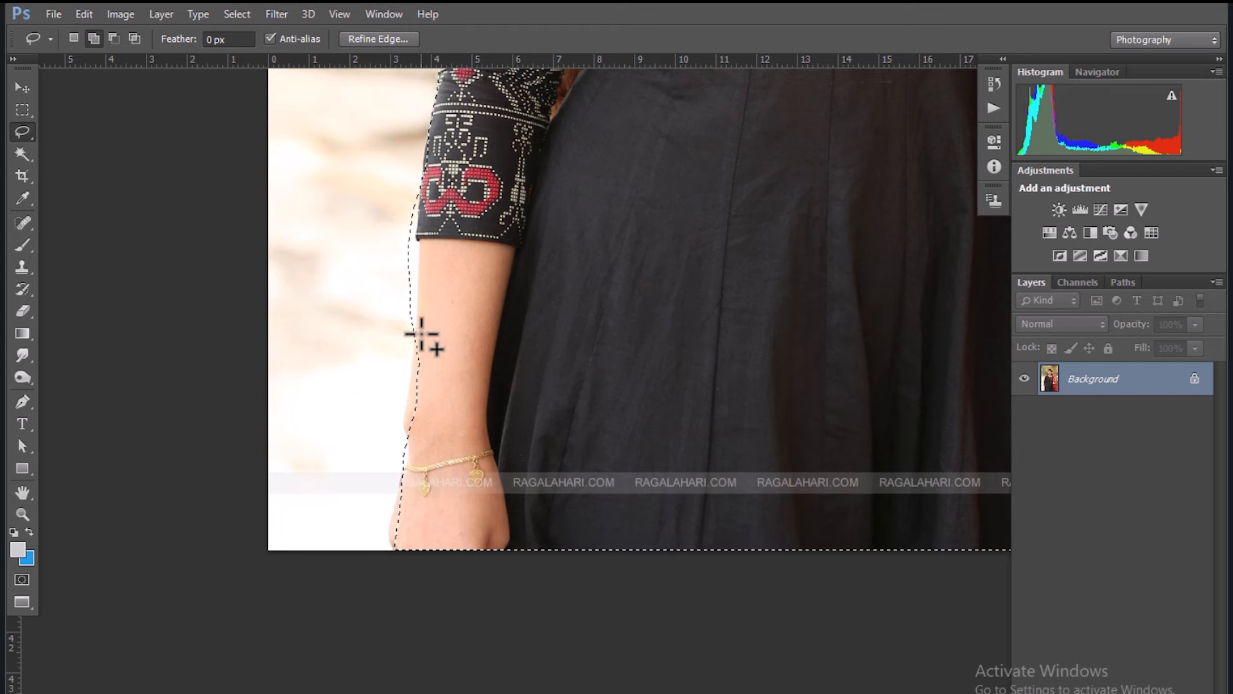
mouse_move(422, 333)
mouse_down()
mouse_move(404, 437)
mouse_move(446, 435)
mouse_up()
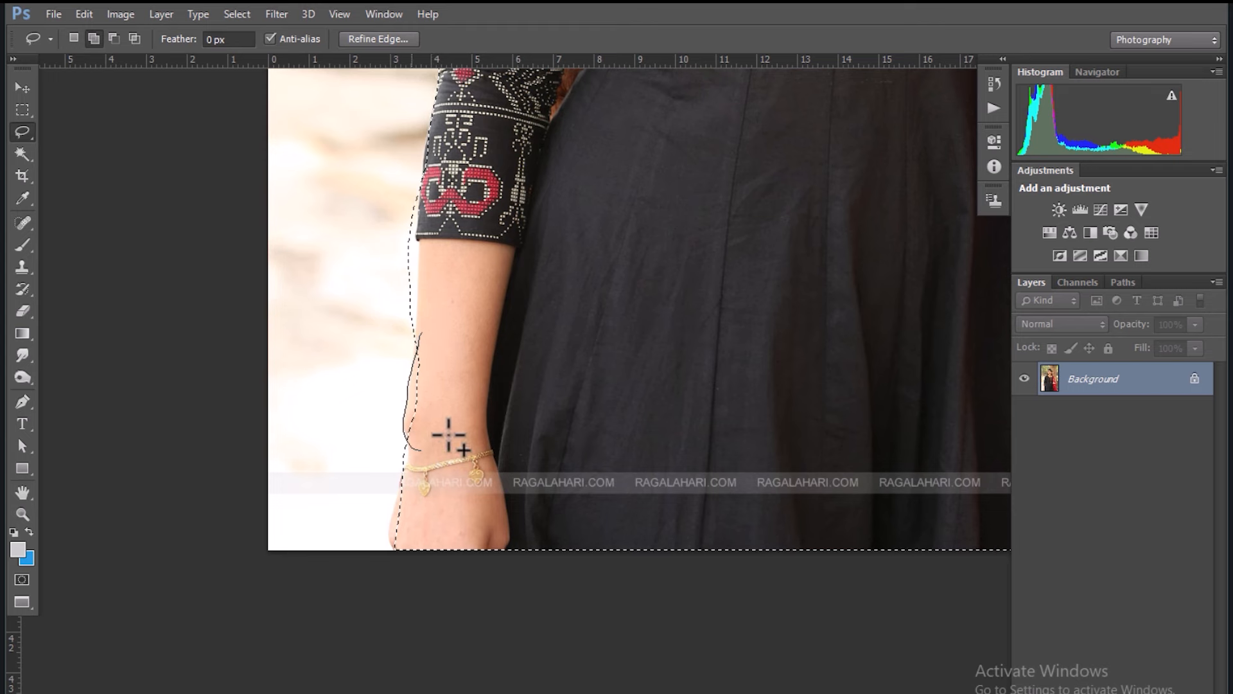
drag(415, 204, 466, 325)
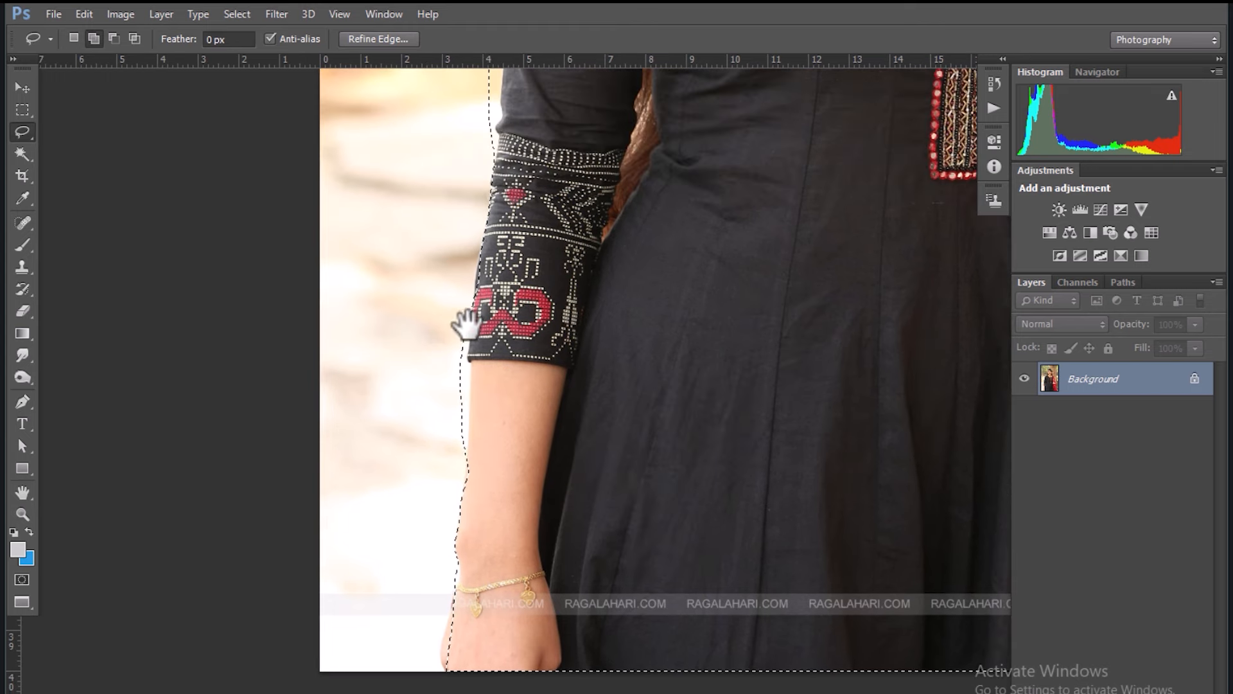
click(114, 38)
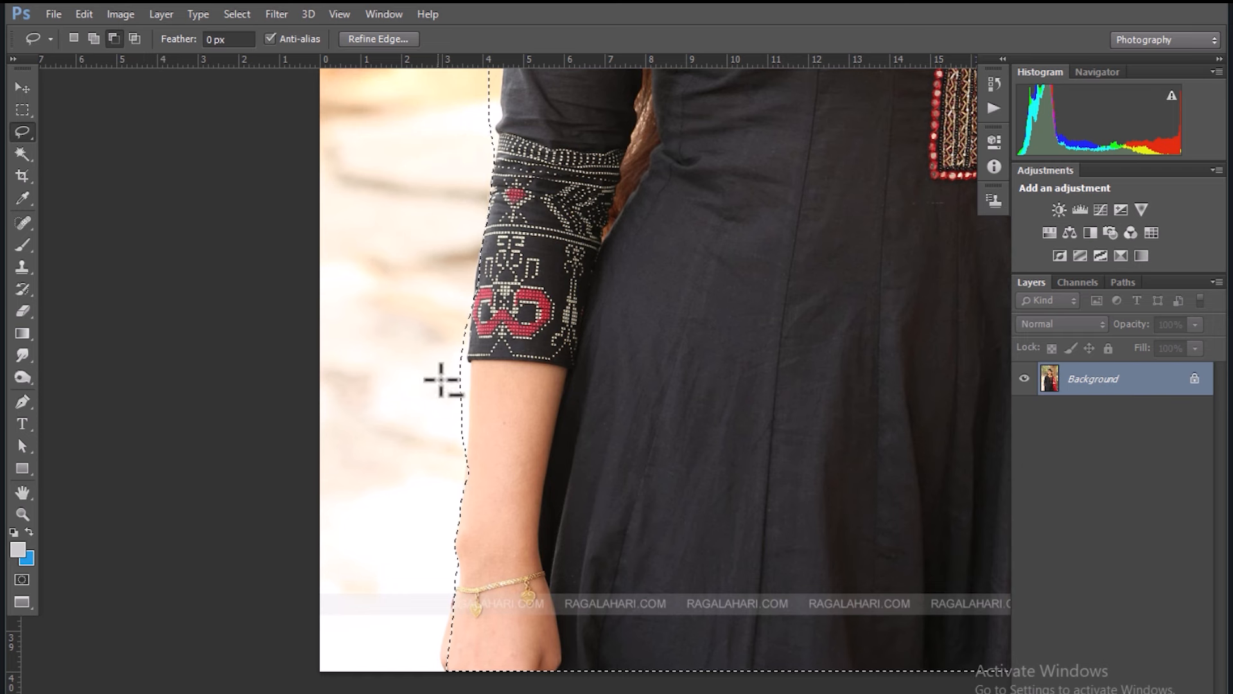
mouse_move(460, 347)
mouse_down()
mouse_move(463, 437)
mouse_move(430, 393)
mouse_move(456, 339)
mouse_move(464, 468)
mouse_move(432, 366)
mouse_move(454, 353)
mouse_up()
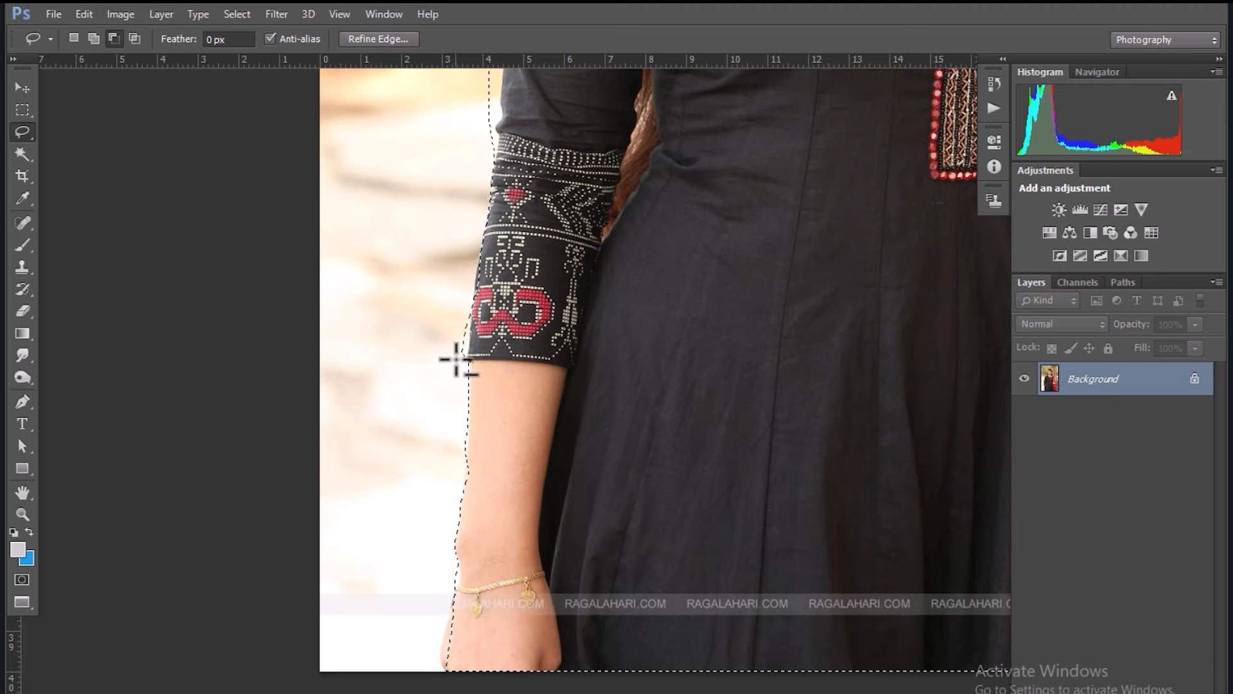
Subtract the background strip along the outer edge of the black upper sleeve from the selection.
drag(462, 240, 429, 504)
drag(465, 272, 428, 425)
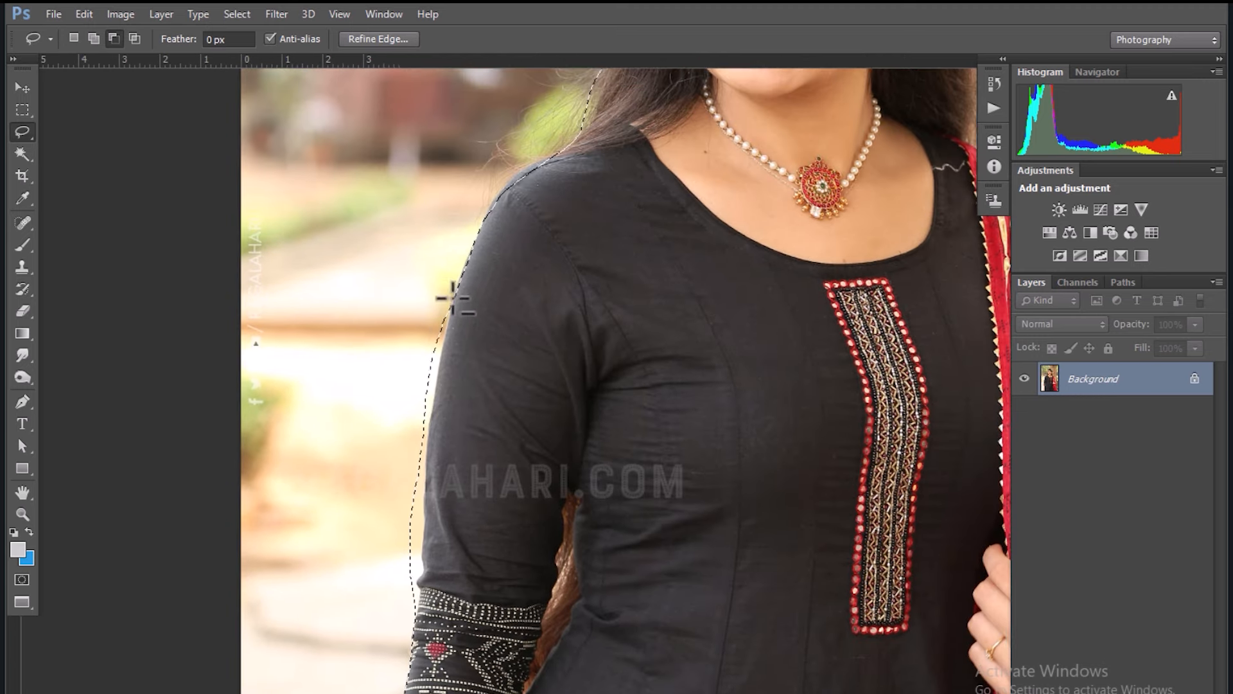
mouse_move(458, 270)
mouse_down()
mouse_move(419, 477)
mouse_move(425, 566)
mouse_move(398, 623)
mouse_move(370, 391)
mouse_move(429, 225)
mouse_move(458, 233)
mouse_up()
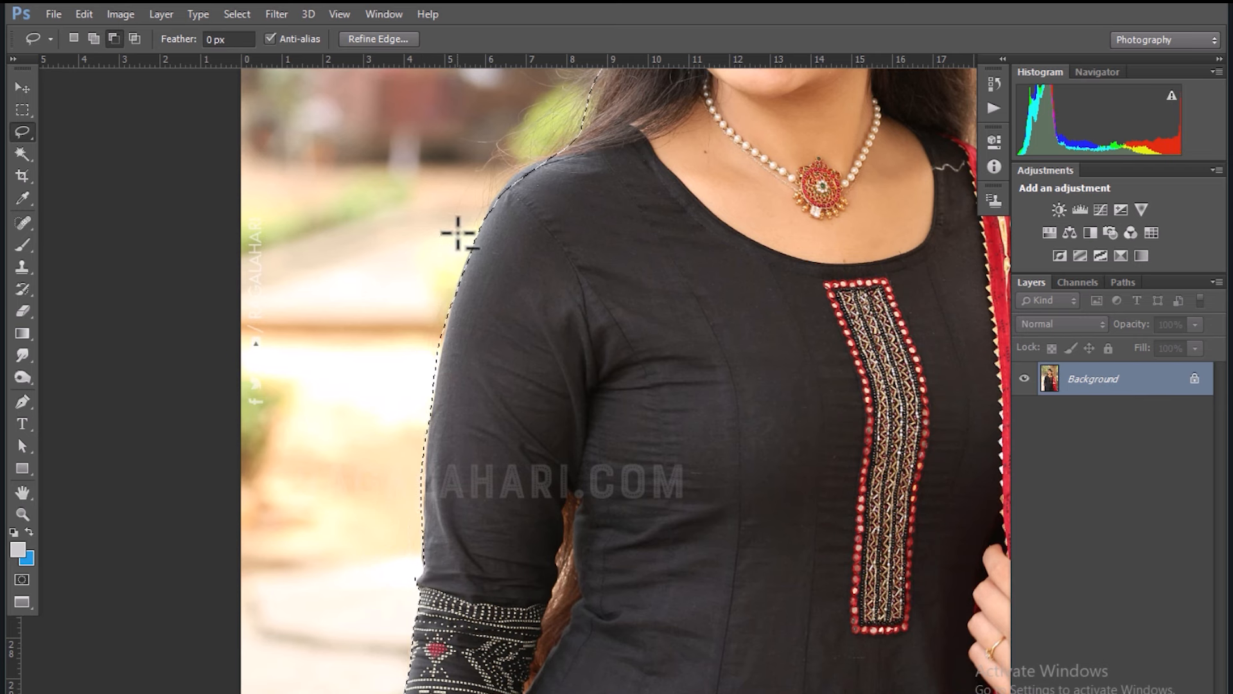
Subtract the excess tree-trunk background beside the hair and the shawl-covered shoulder from the selection.
key(ctrl+minus)
key(ctrl+minus)
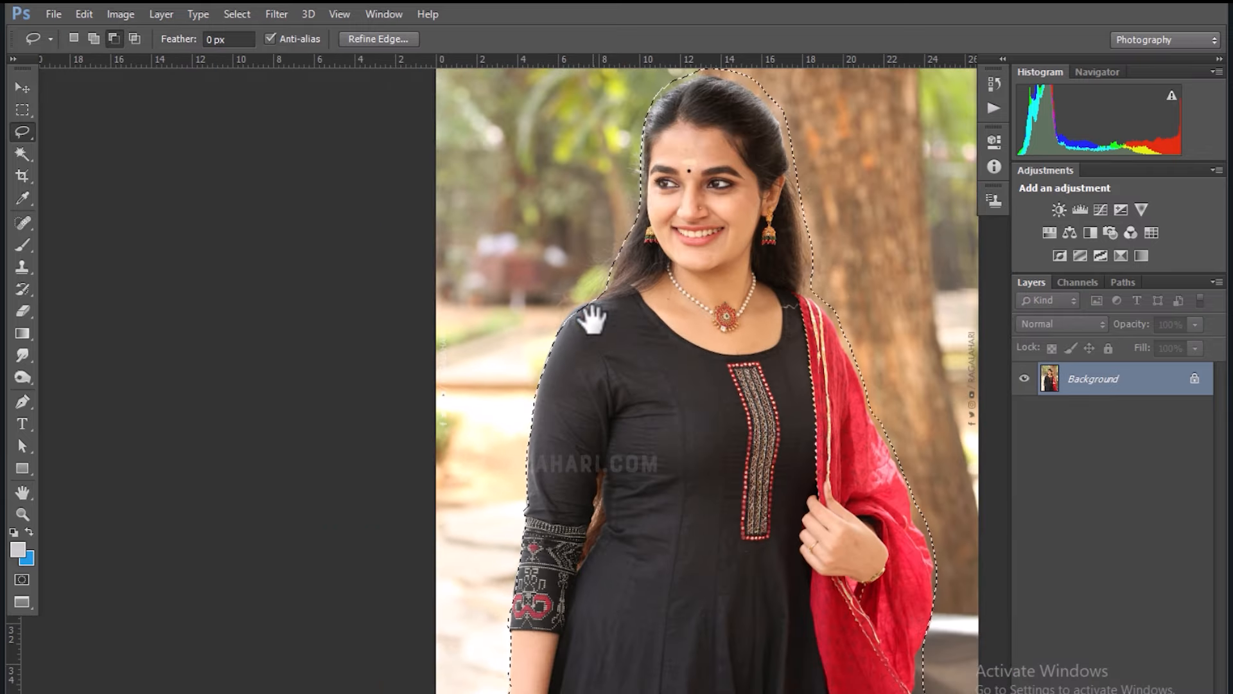
drag(572, 330, 466, 400)
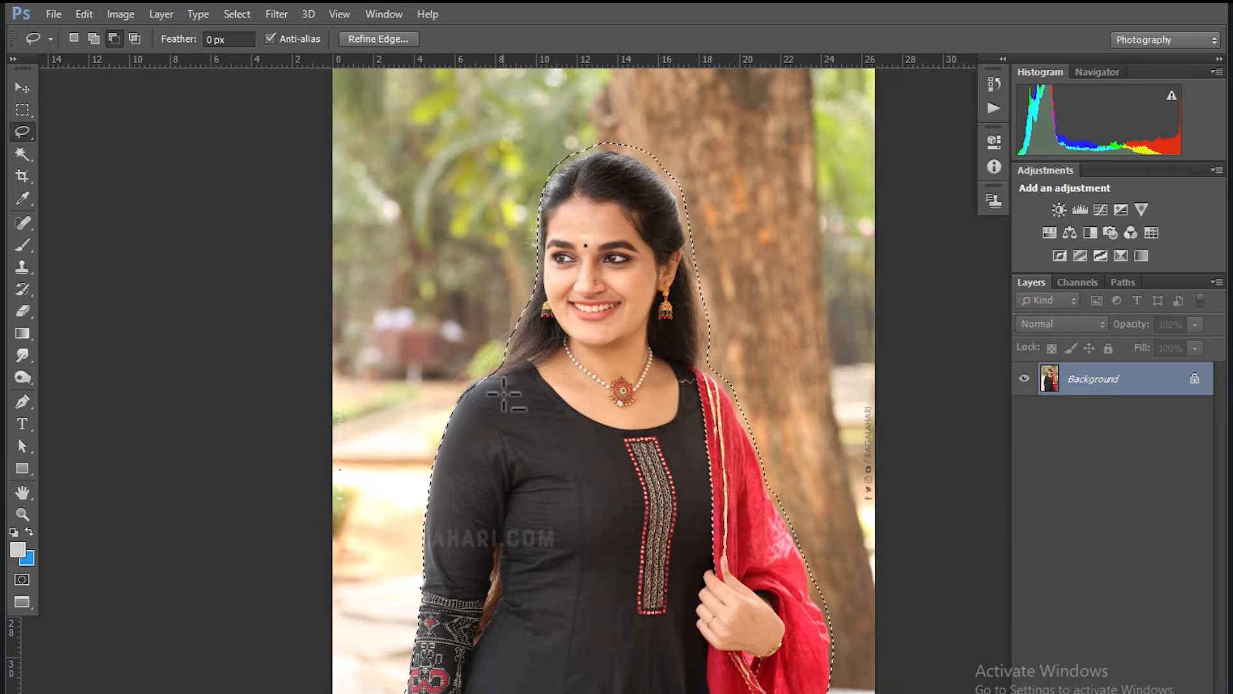
key(ctrl+plus)
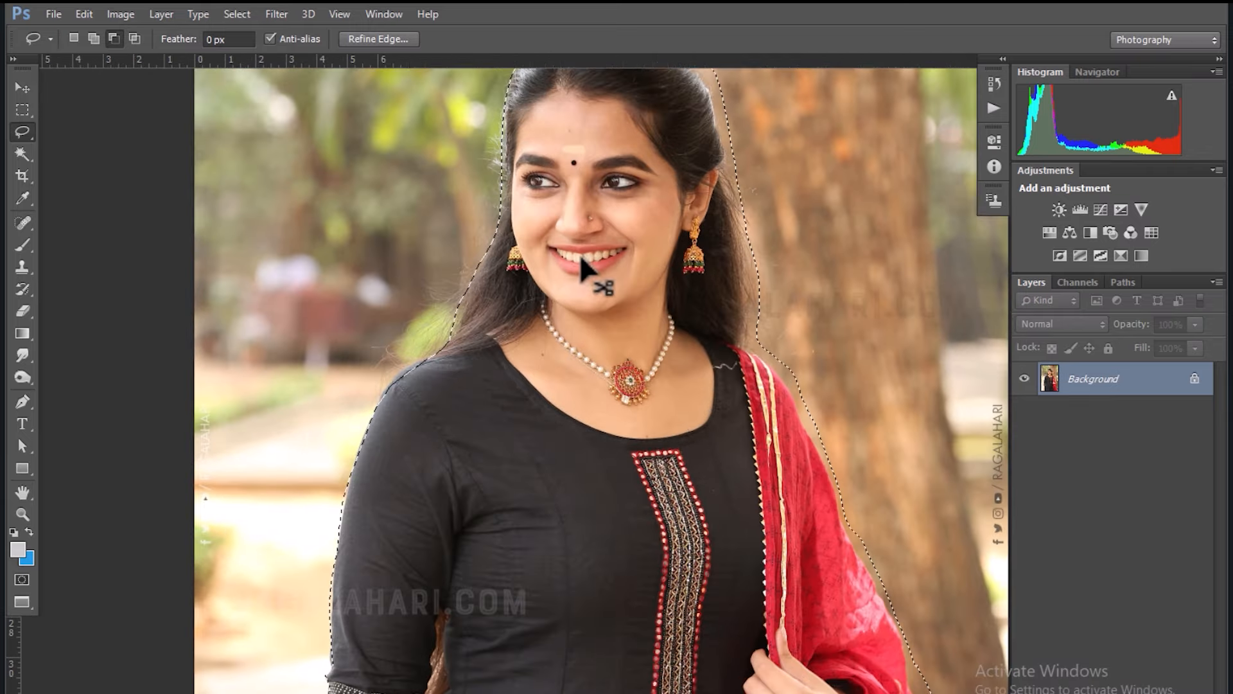
drag(502, 429, 388, 630)
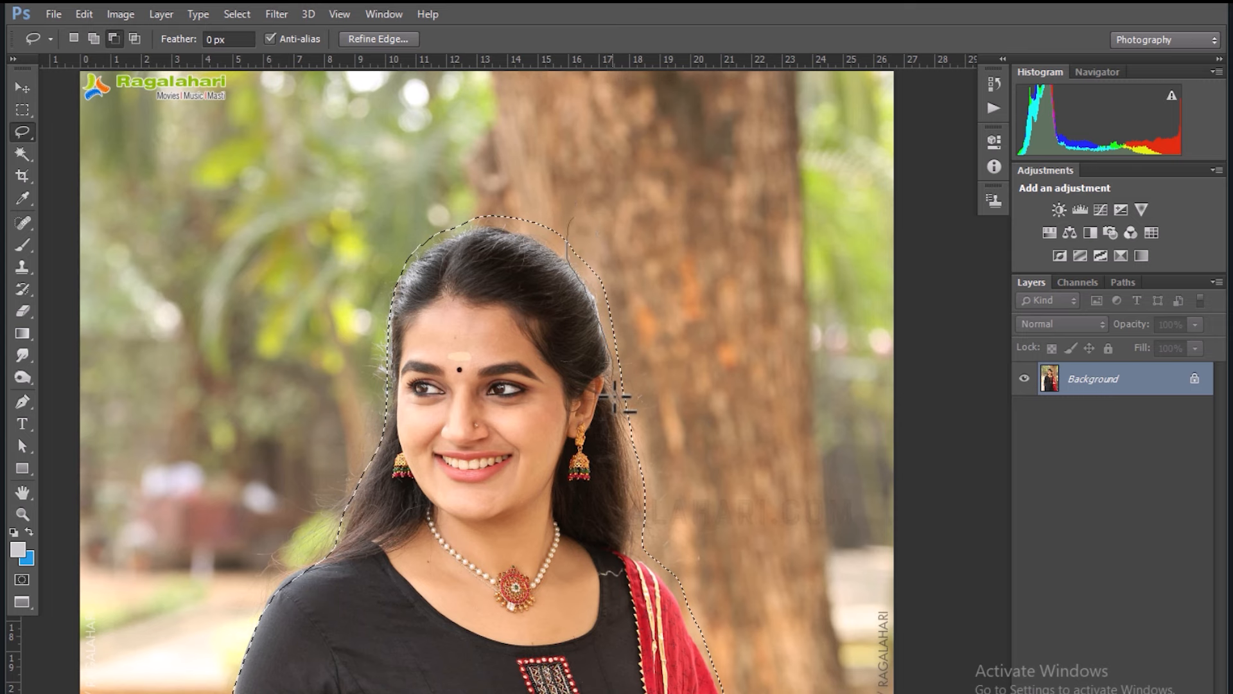
mouse_move(615, 397)
mouse_down()
mouse_move(630, 445)
mouse_move(628, 556)
mouse_move(569, 484)
mouse_move(580, 479)
mouse_up()
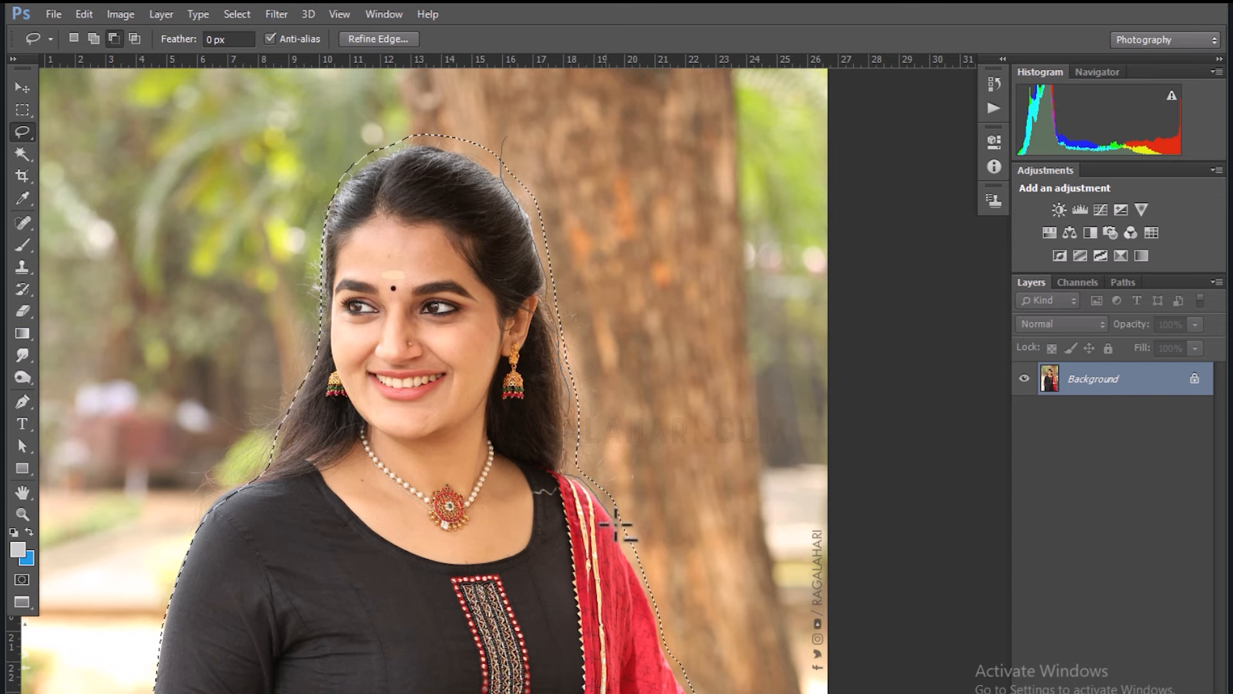
mouse_move(617, 525)
mouse_down()
mouse_move(630, 556)
mouse_move(705, 336)
mouse_move(569, 133)
mouse_move(507, 136)
mouse_up()
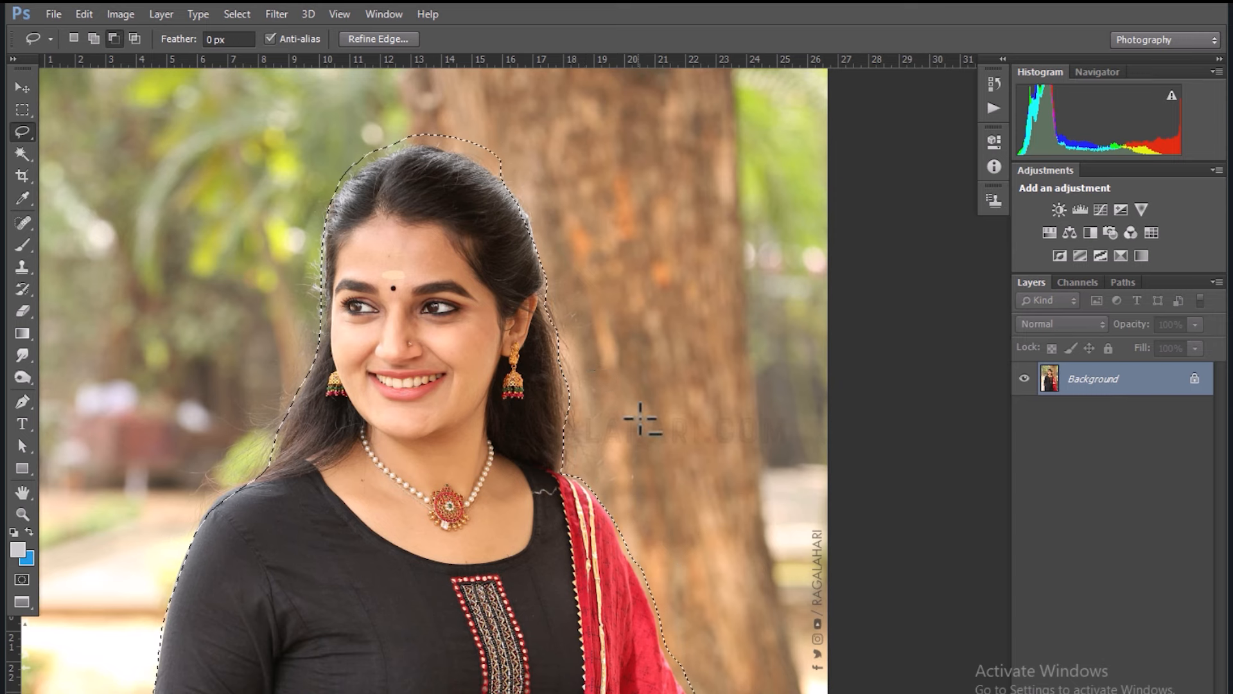
Subtract the background strip along the outer edge of the red shawl, from below the shoulder to hand height, from the selection.
drag(641, 421, 493, 201)
drag(473, 268, 566, 485)
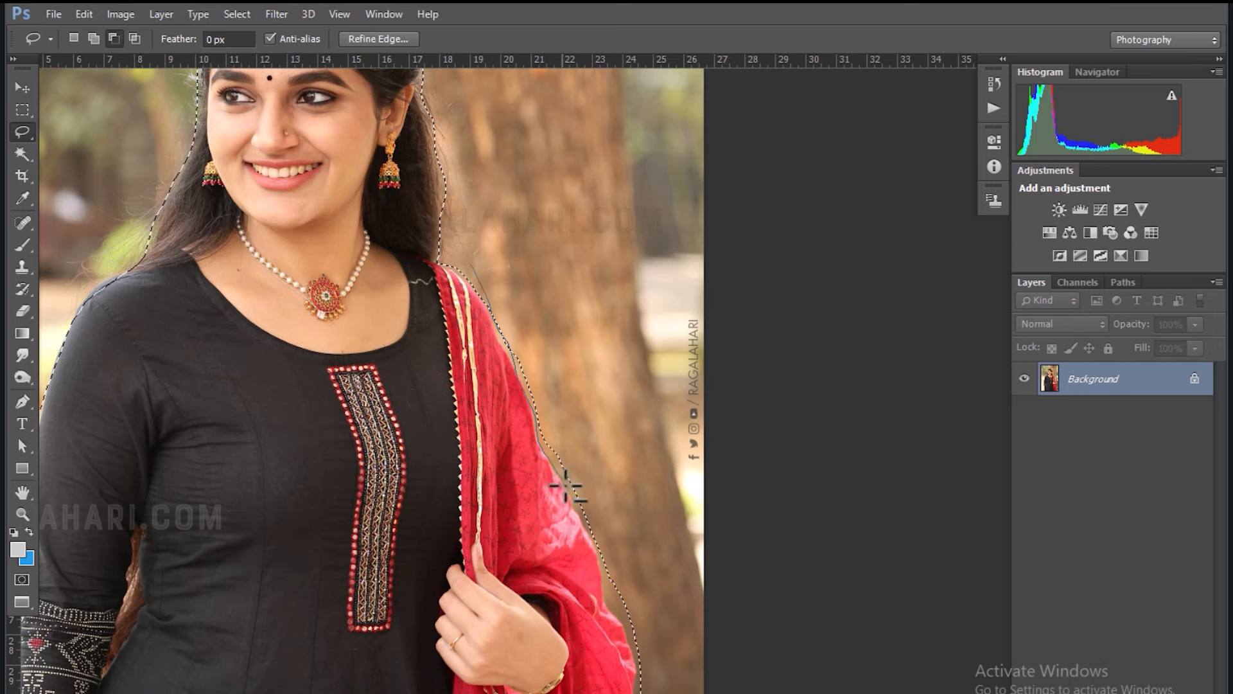
mouse_move(591, 537)
mouse_down()
mouse_move(603, 475)
mouse_move(533, 250)
mouse_move(484, 241)
mouse_up()
drag(603, 424, 537, 233)
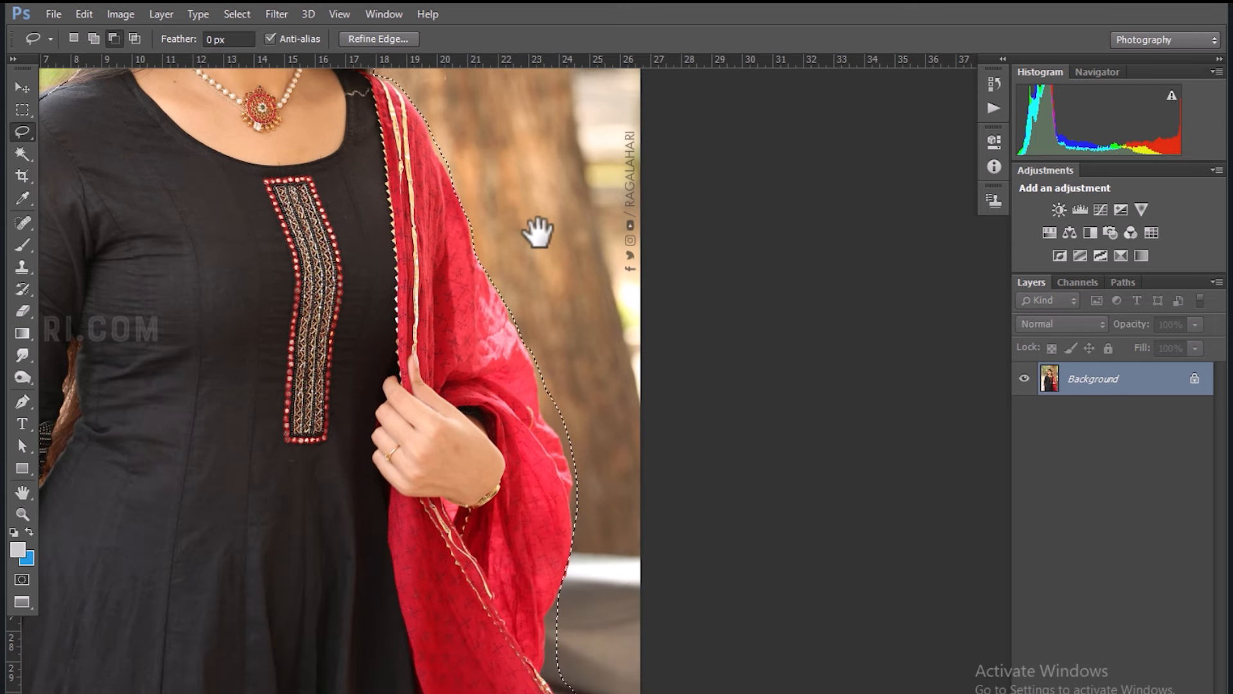
mouse_move(511, 283)
mouse_down()
mouse_move(515, 335)
mouse_move(538, 388)
mouse_up()
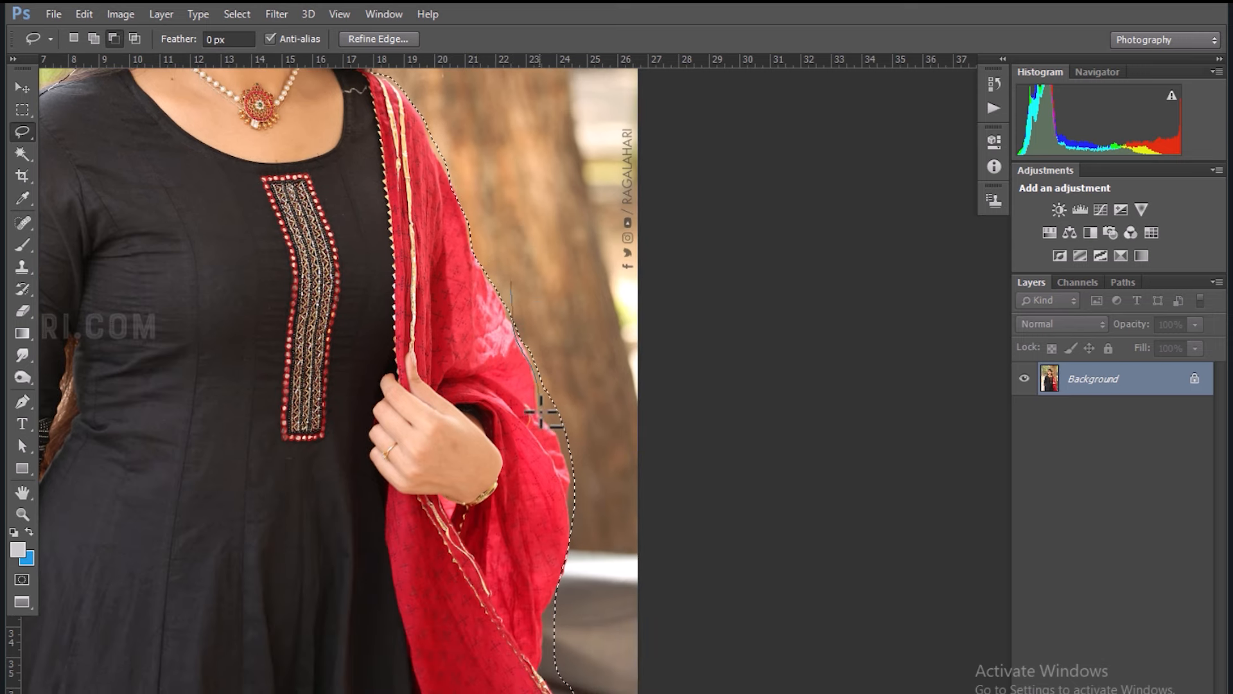
Subtract the background along the shawl's lower outer edge, from beside the bracelet down to the photo's bottom edge, from the selection.
mouse_move(566, 459)
mouse_down()
mouse_move(597, 487)
mouse_move(574, 360)
mouse_move(499, 292)
mouse_move(498, 263)
mouse_move(488, 413)
mouse_up()
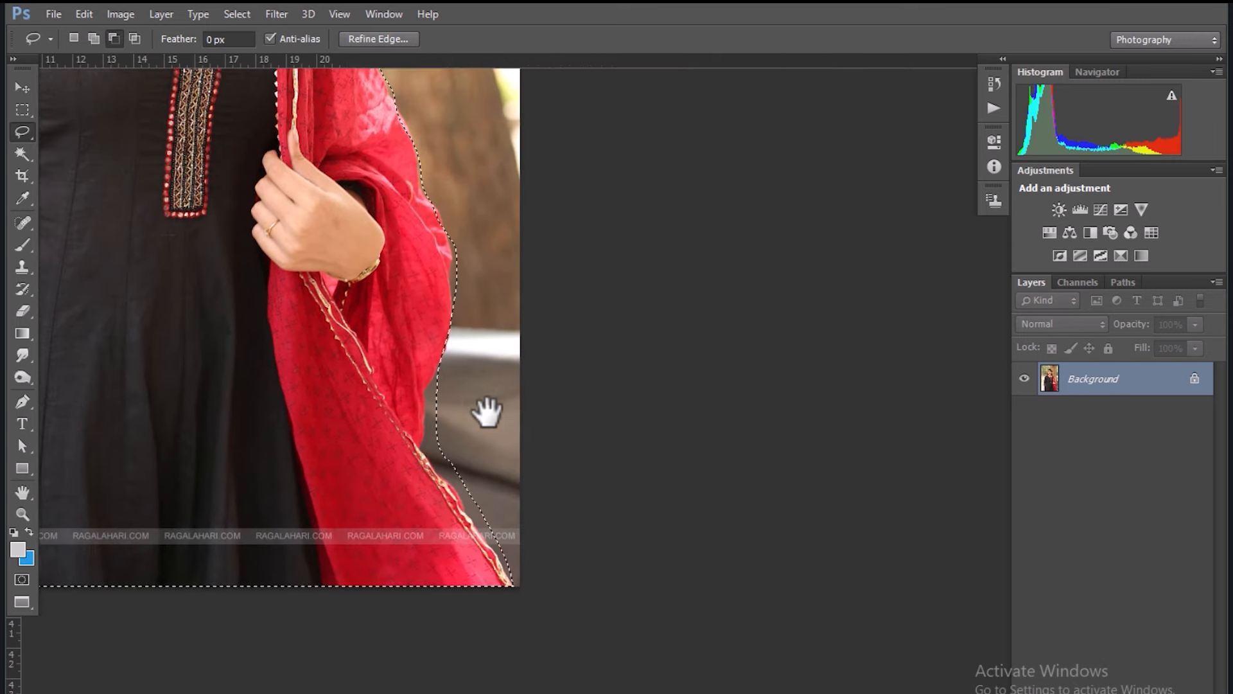
drag(464, 263, 459, 289)
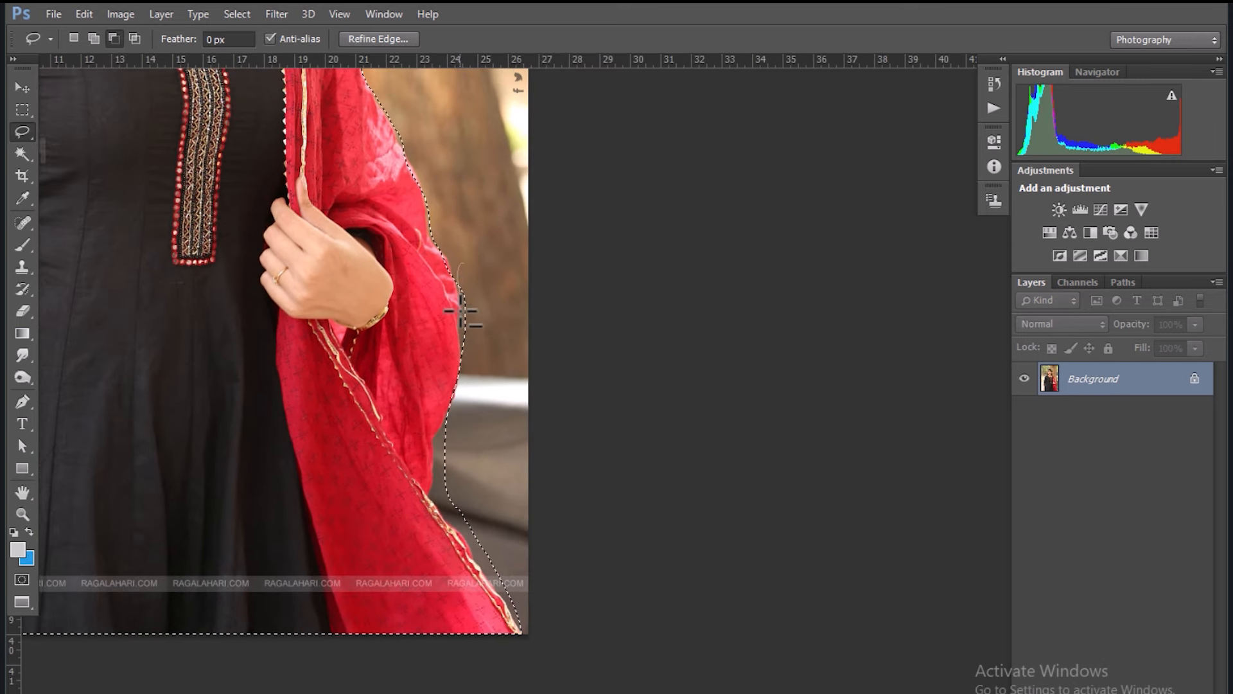
mouse_move(462, 359)
mouse_down()
mouse_move(431, 449)
mouse_move(441, 519)
mouse_move(522, 631)
mouse_up()
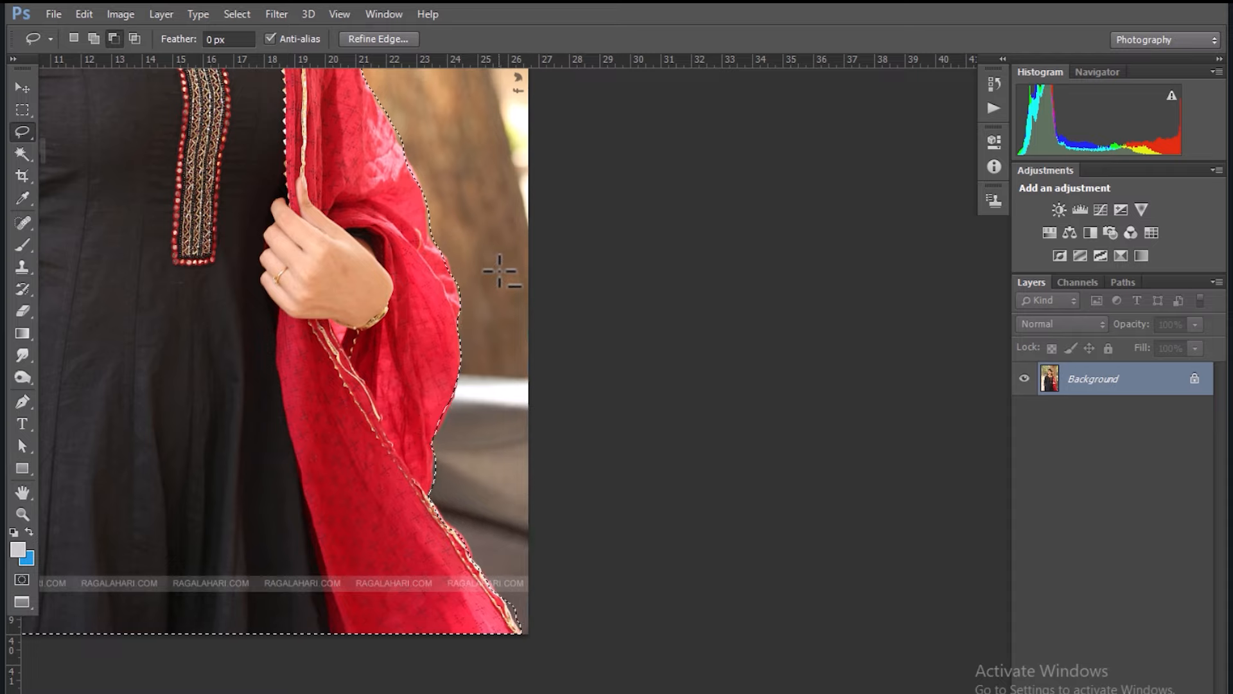
Subtract the excess background above the crown of the head from the selection, following the hairline closely.
key(ctrl+minus)
key(ctrl+minus)
key(ctrl+minus)
drag(501, 285, 510, 379)
key(ctrl+plus)
key(ctrl+plus)
key(ctrl+plus)
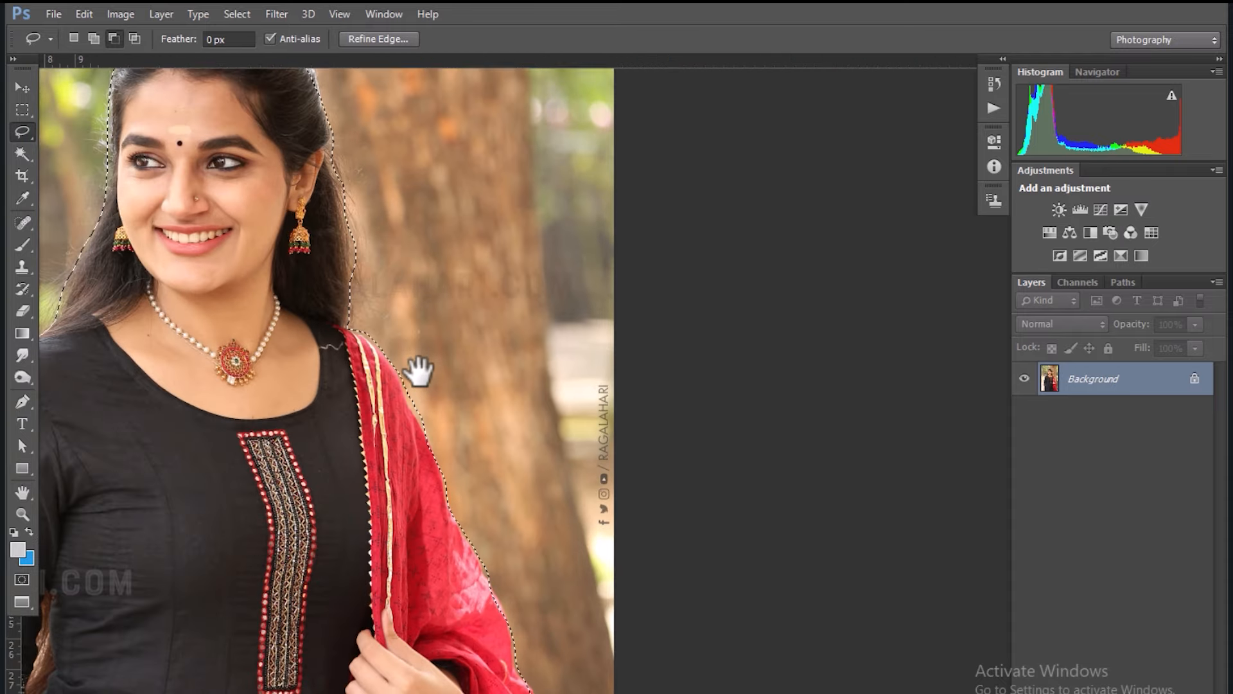
drag(418, 369, 590, 428)
key(ctrl+plus)
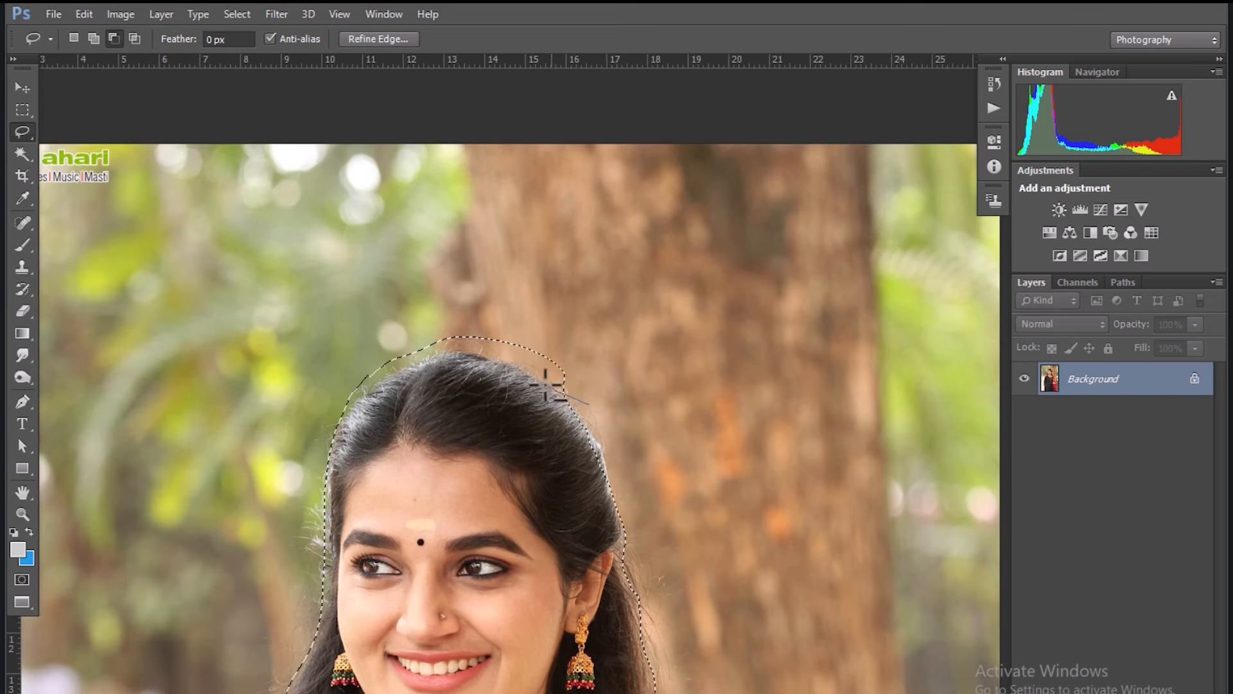
mouse_move(465, 352)
mouse_down()
mouse_move(392, 371)
mouse_move(361, 405)
mouse_move(335, 286)
mouse_move(584, 325)
mouse_move(590, 401)
mouse_up()
key(ctrl+plus)
key(ctrl+plus)
key(ctrl+plus)
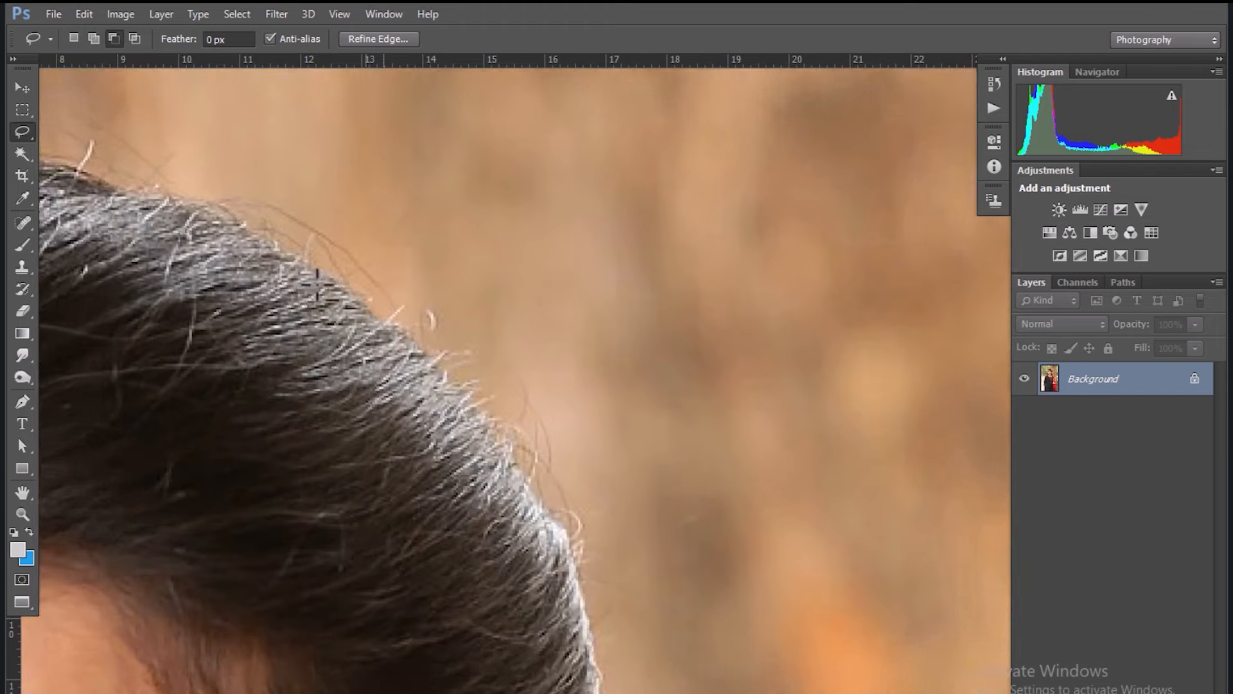
drag(411, 276, 522, 413)
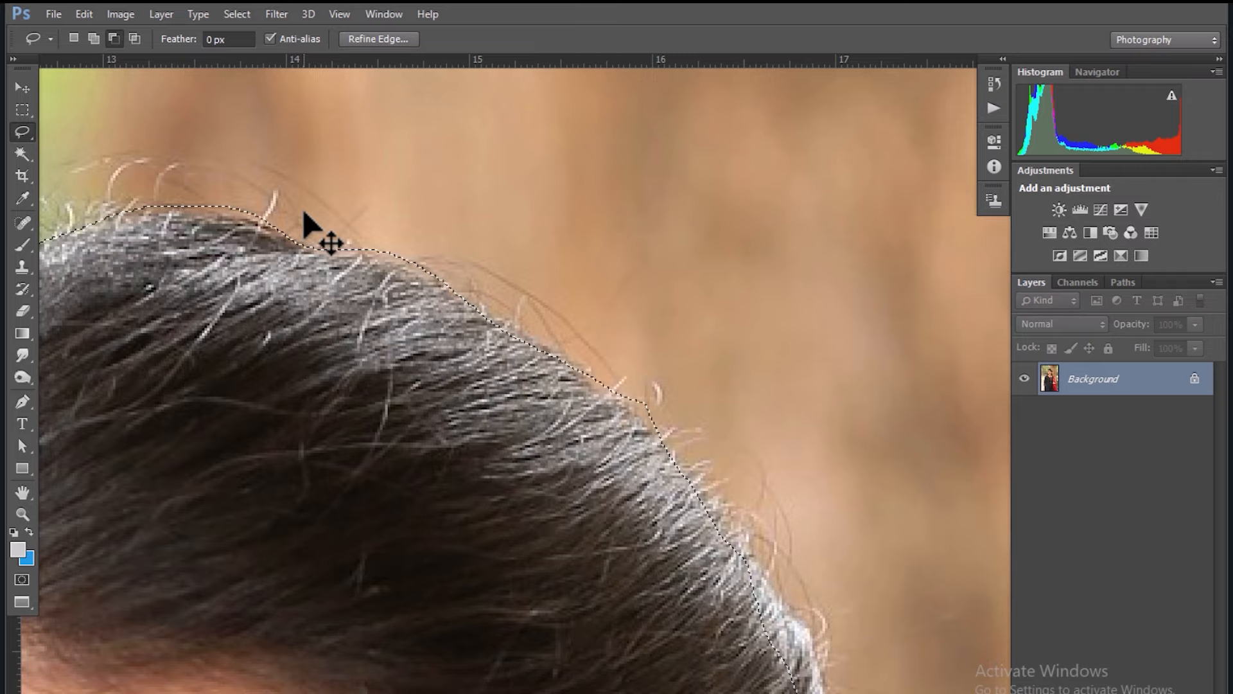
Set the lasso feather to 1.5 px and copy the selected woman to a new layer.
key(ctrl+minus)
key(ctrl+minus)
key(ctrl+minus)
key(ctrl+minus)
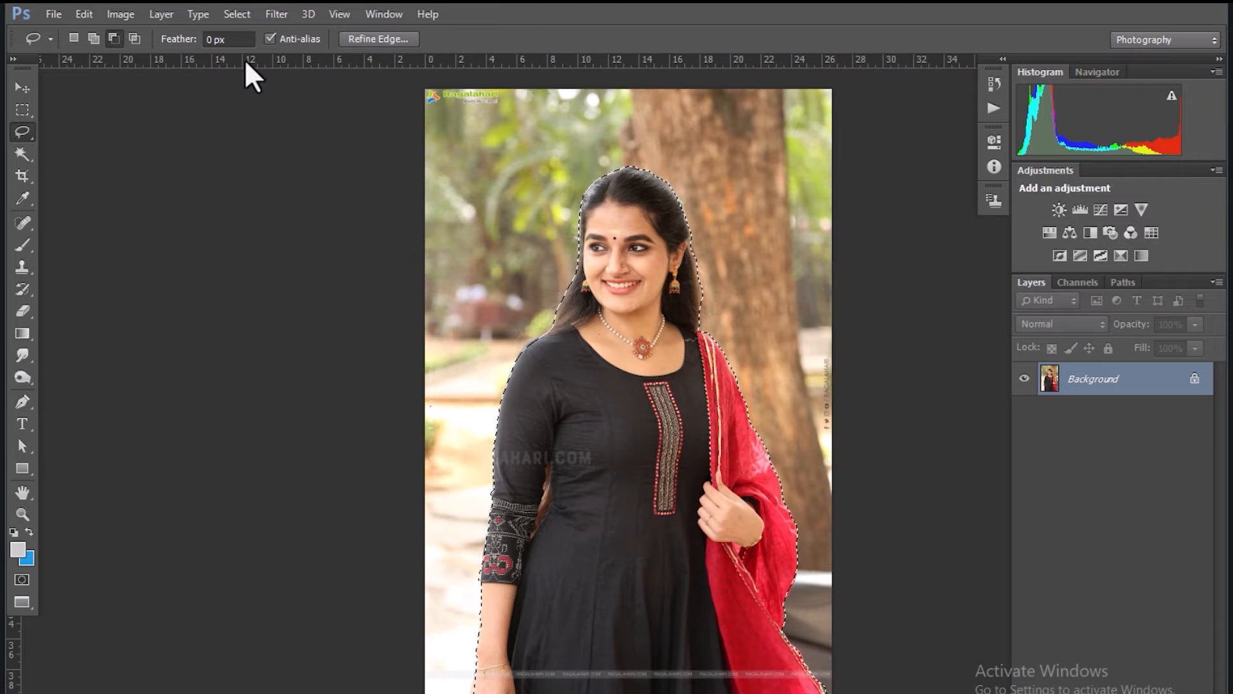
click(231, 39)
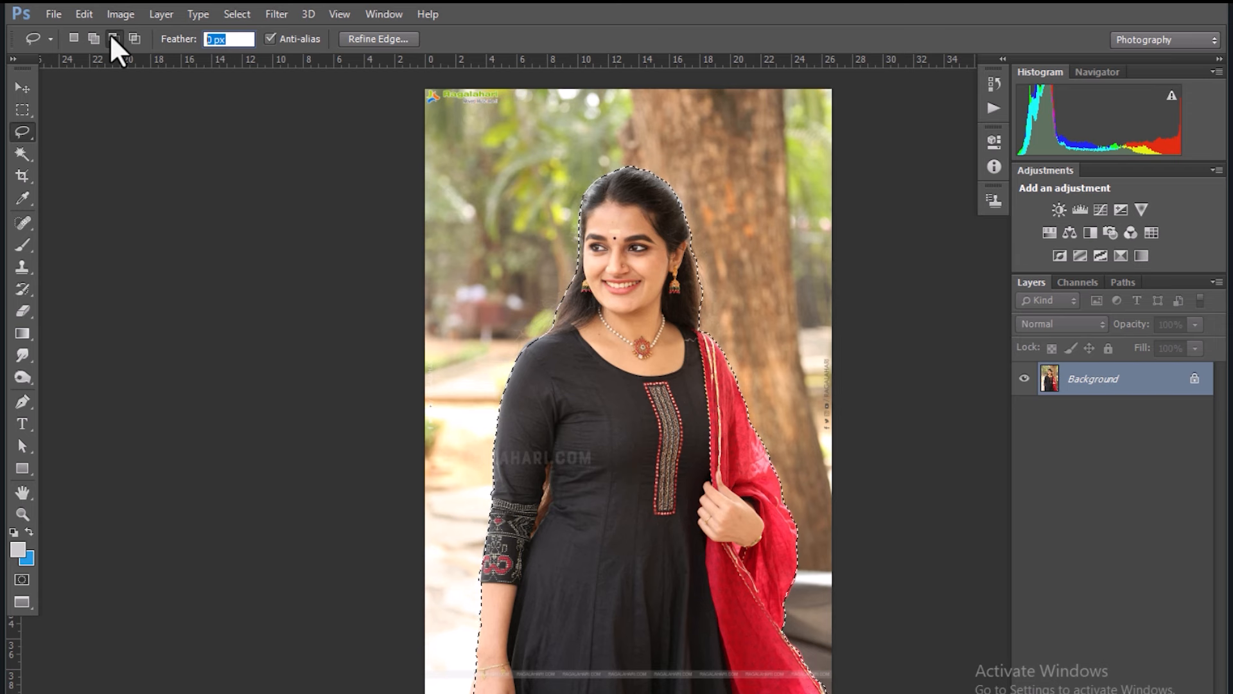
text(1)
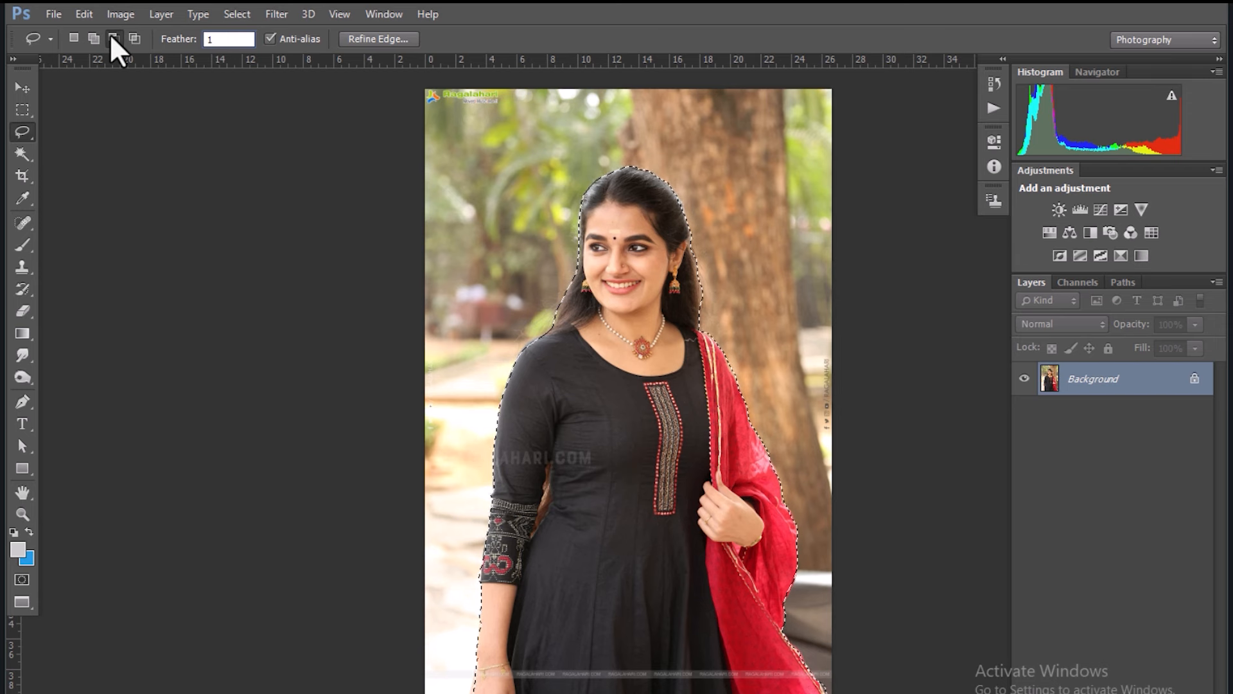
text(.5)
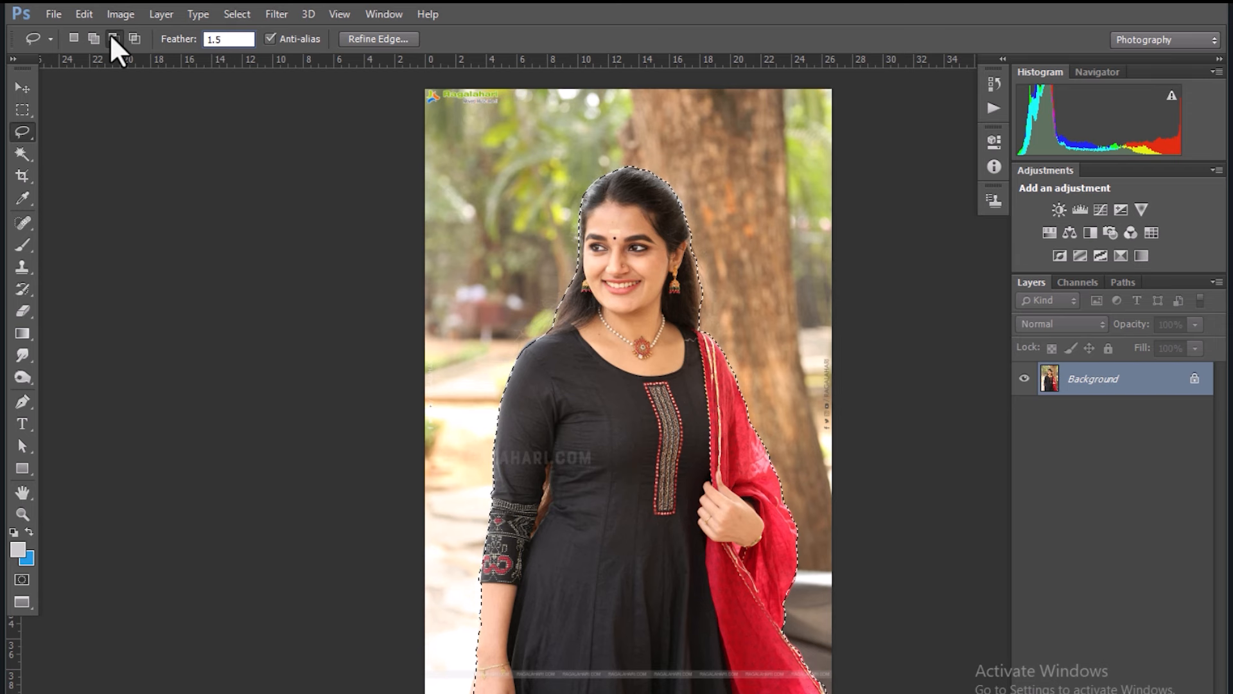
key(Return)
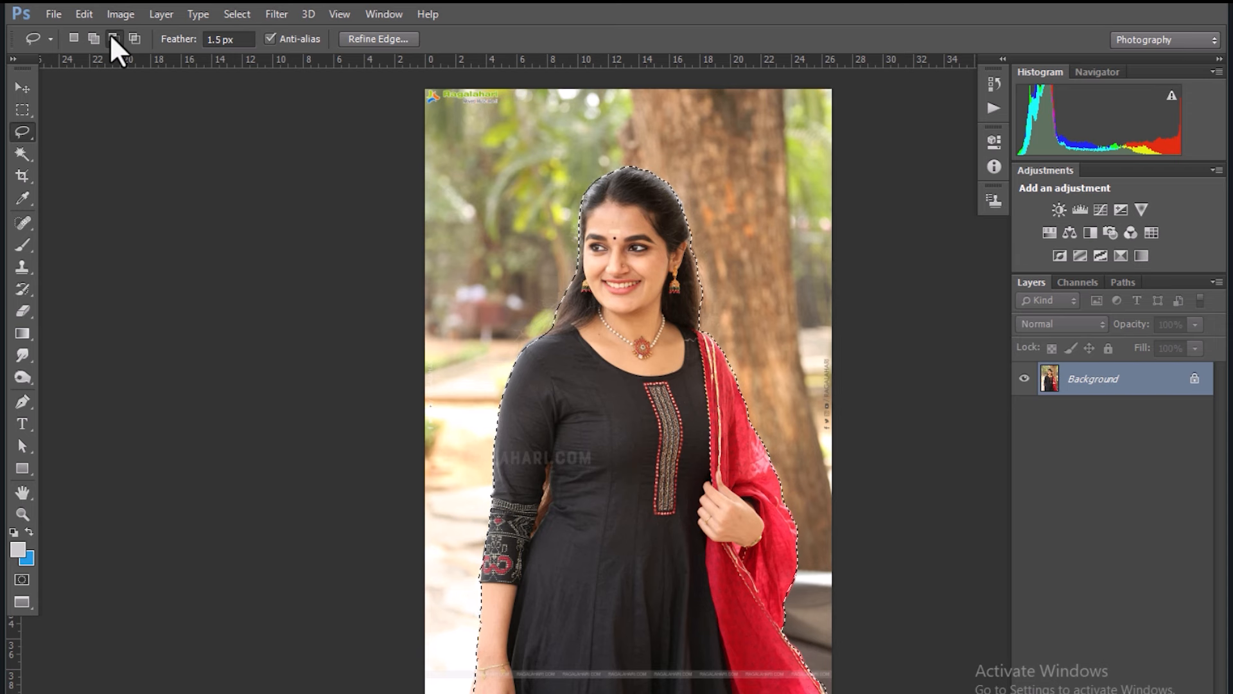
key(ctrl+j)
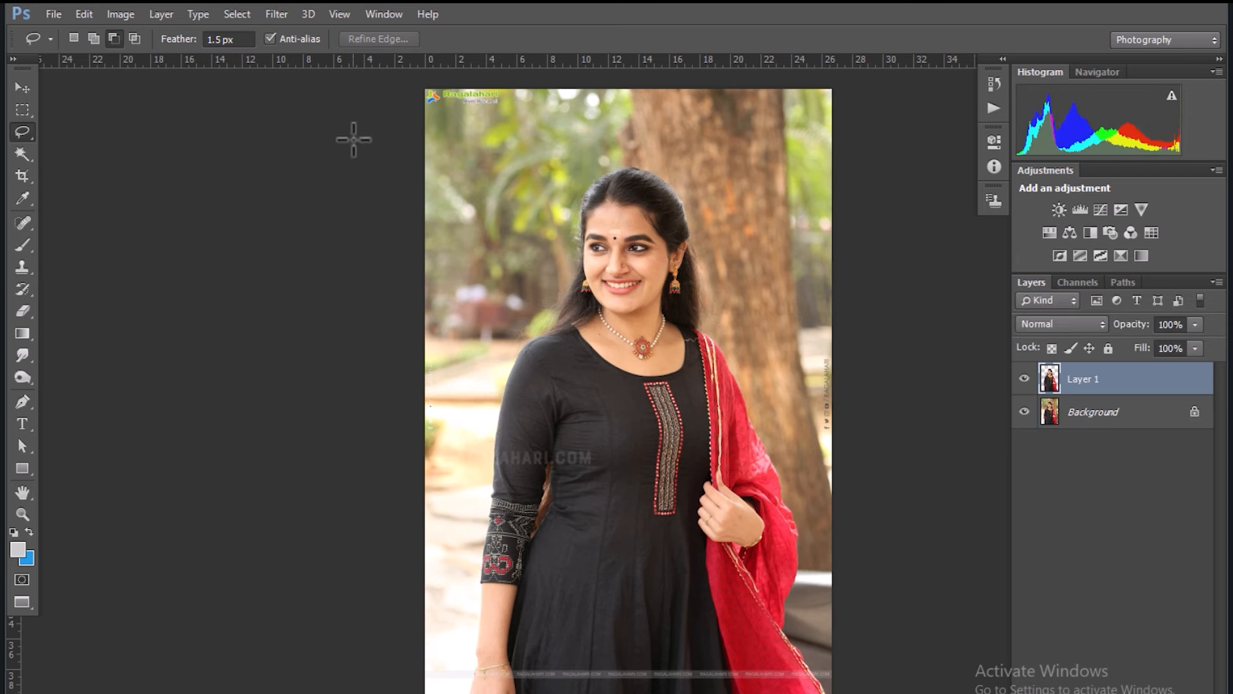
Add an empty layer directly above the Background layer and fill it with the blue background colour.
click(1090, 415)
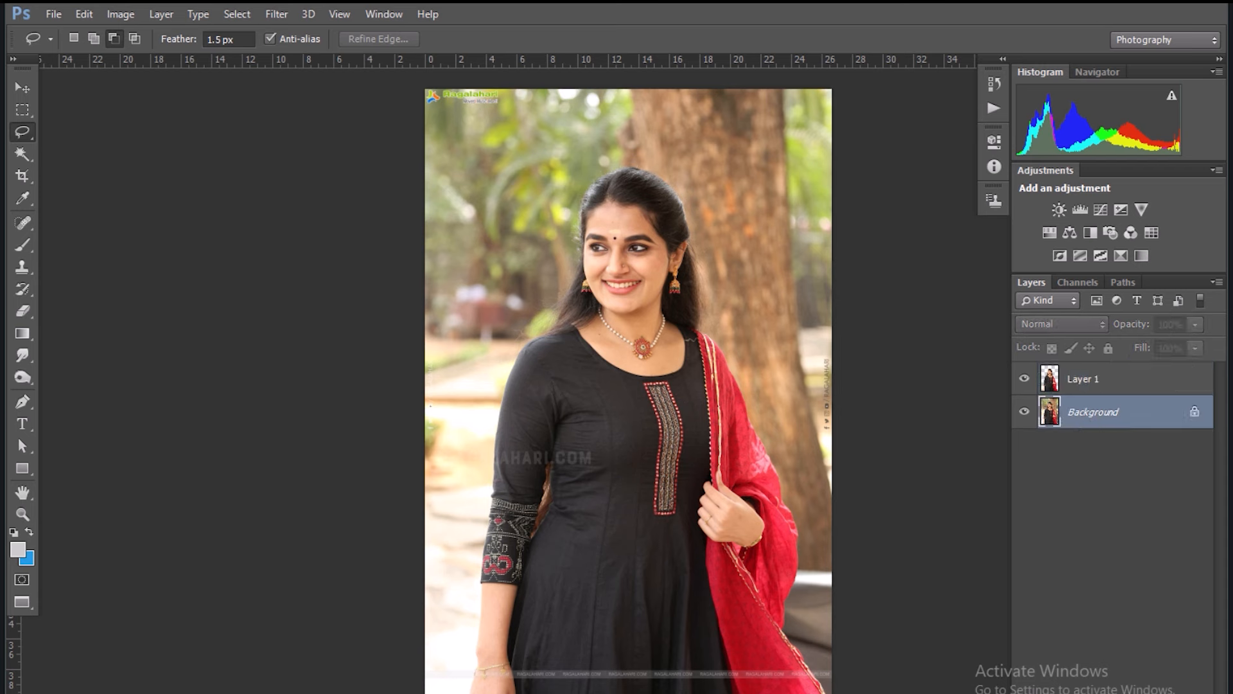
key(ctrl+alt+shift+n)
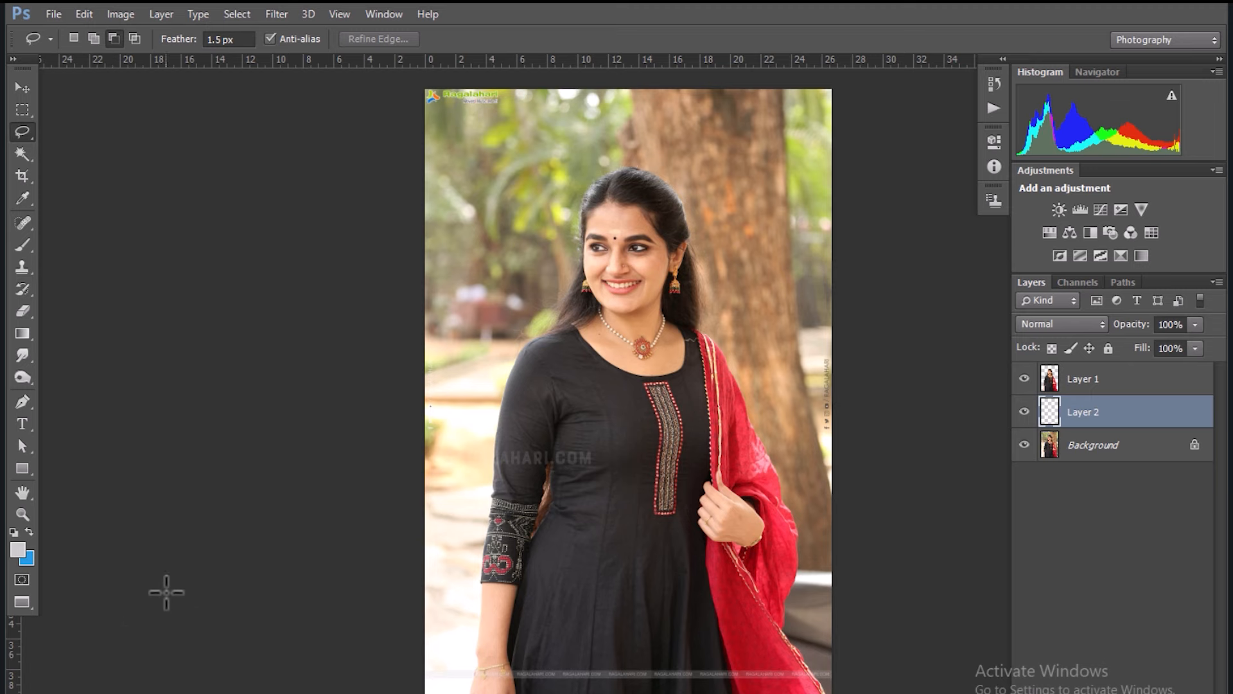
key(ctrl+BackSpace)
Examine the cutout's edges around the shoulders, hair and top of the head against the blue background.
key(ctrl+plus)
key(ctrl+plus)
key(ctrl+plus)
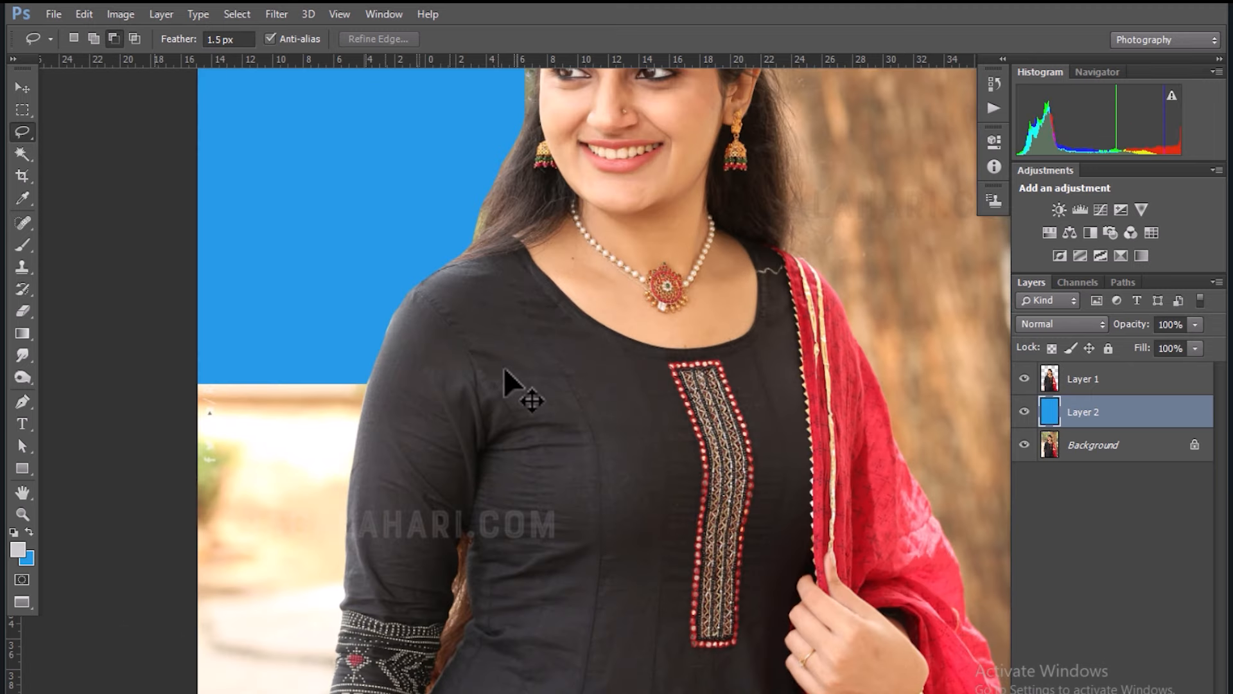
key(ctrl+plus)
key(ctrl+plus)
key(ctrl+plus)
drag(437, 311, 385, 666)
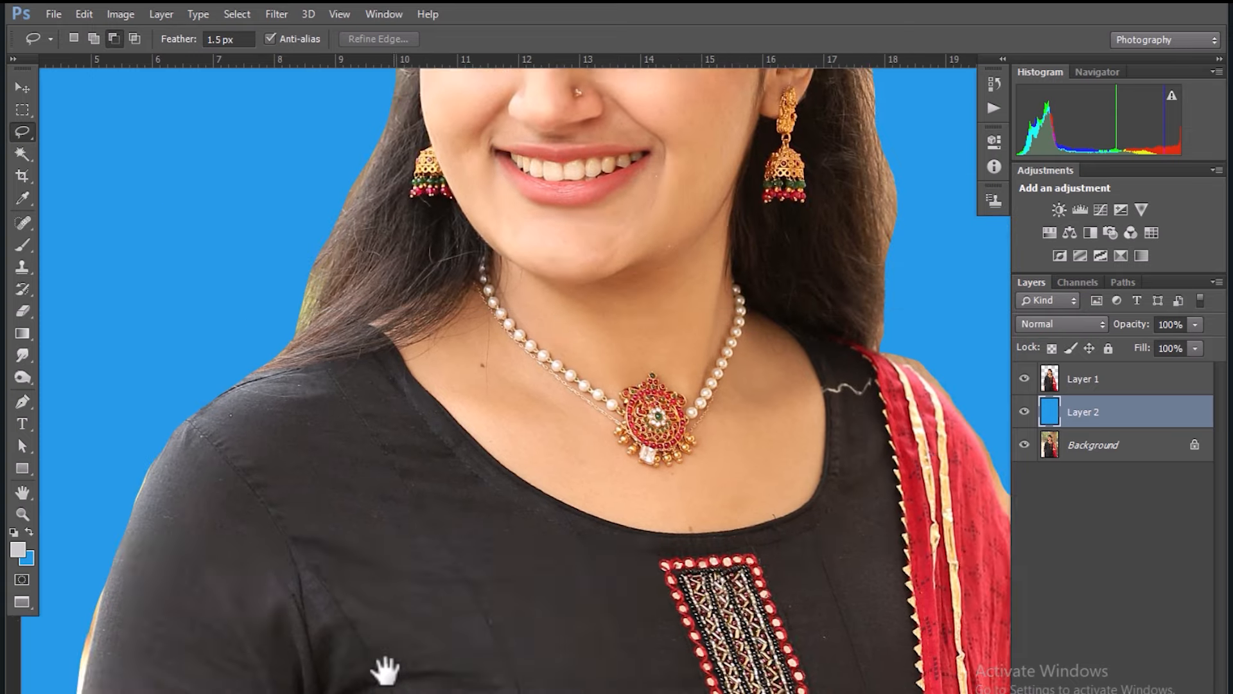
drag(600, 501, 532, 639)
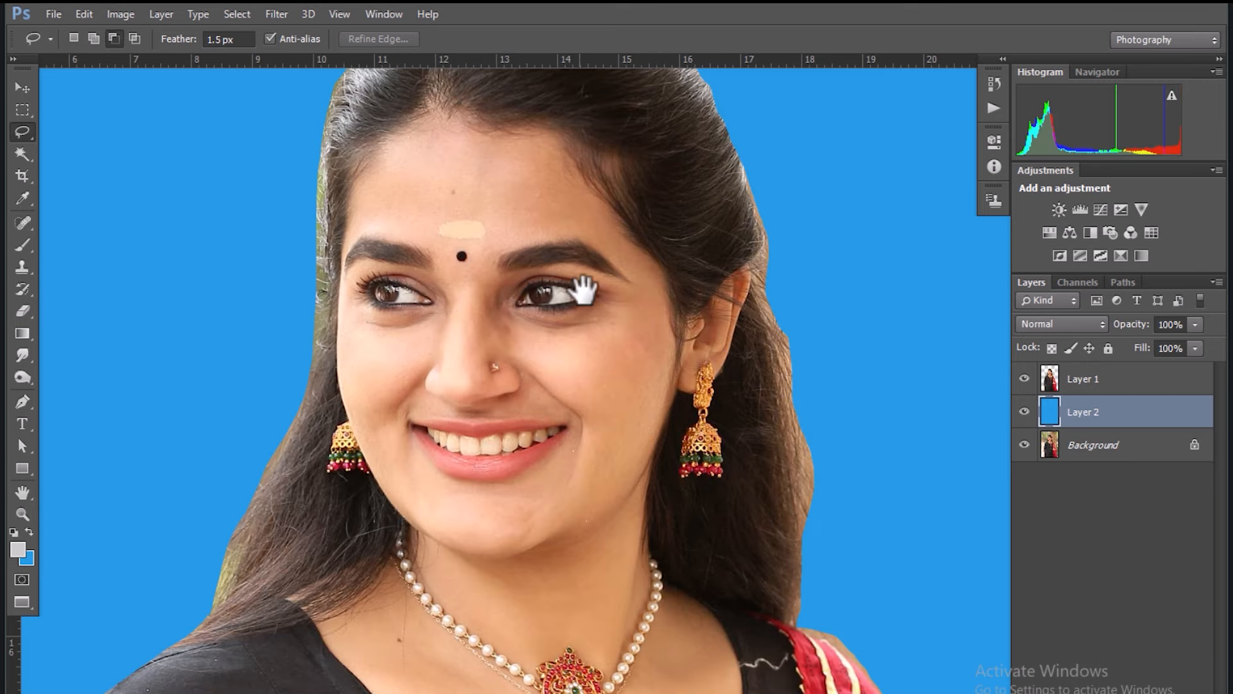
drag(578, 283, 565, 418)
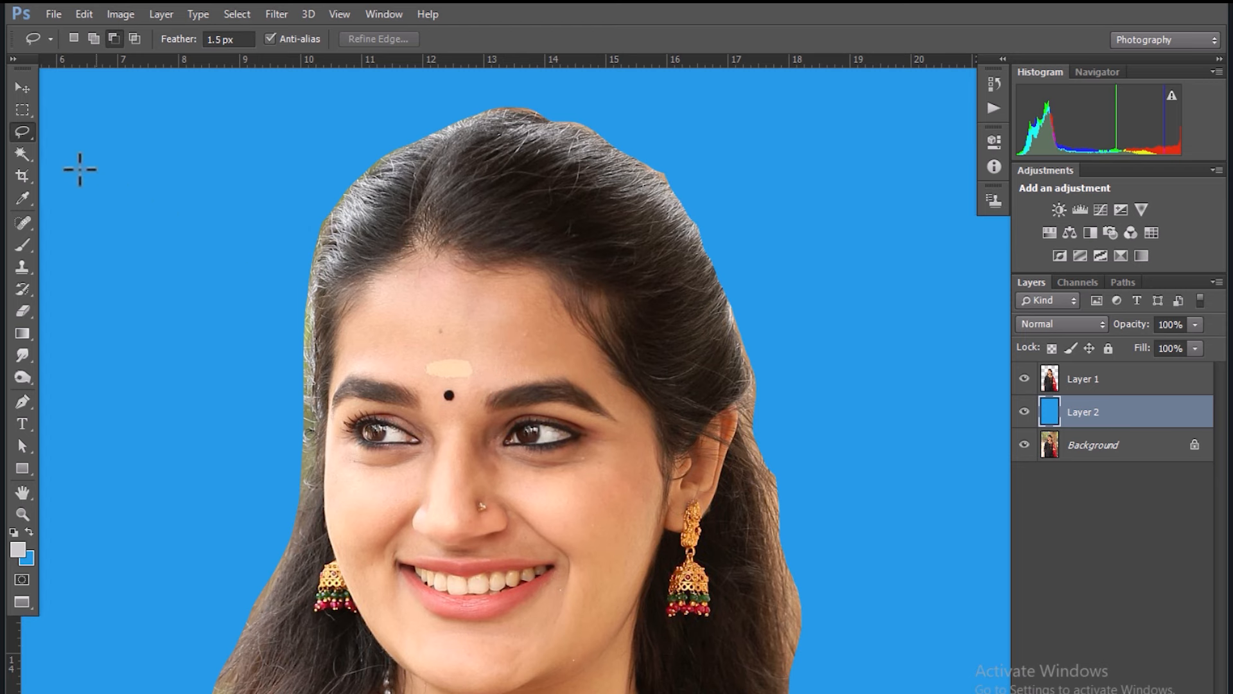
Switch from the Lasso tool to the Polygonal Lasso tool.
click(27, 137)
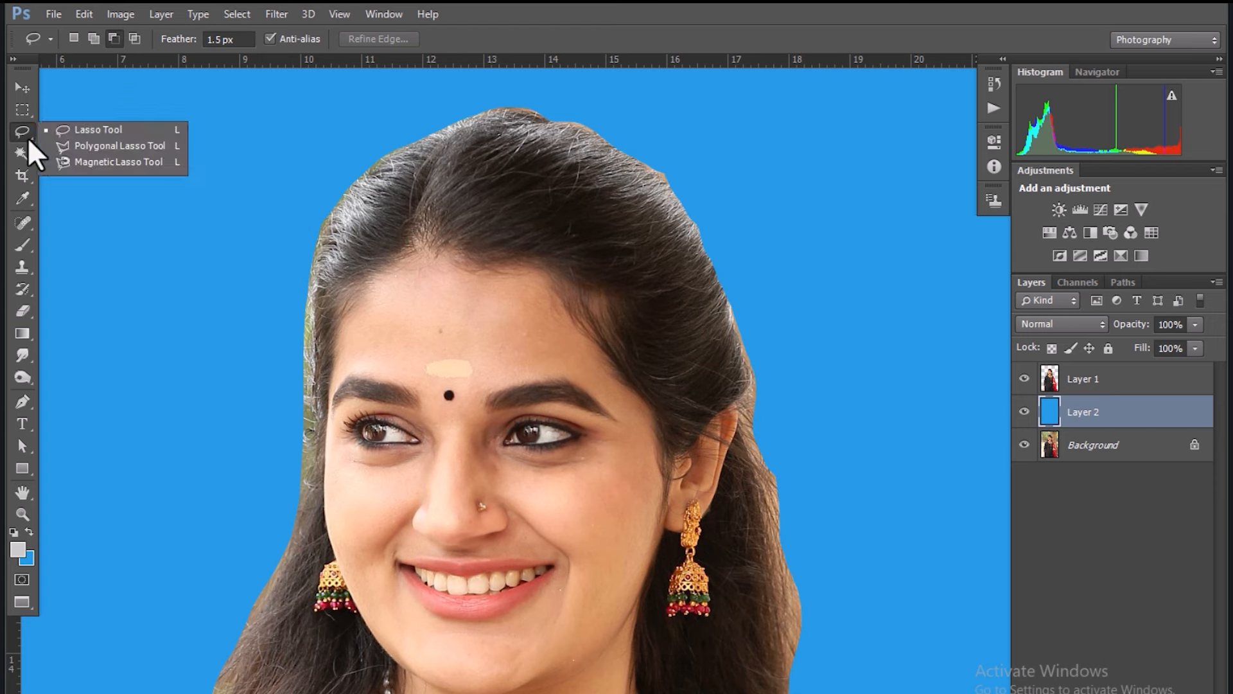
click(77, 145)
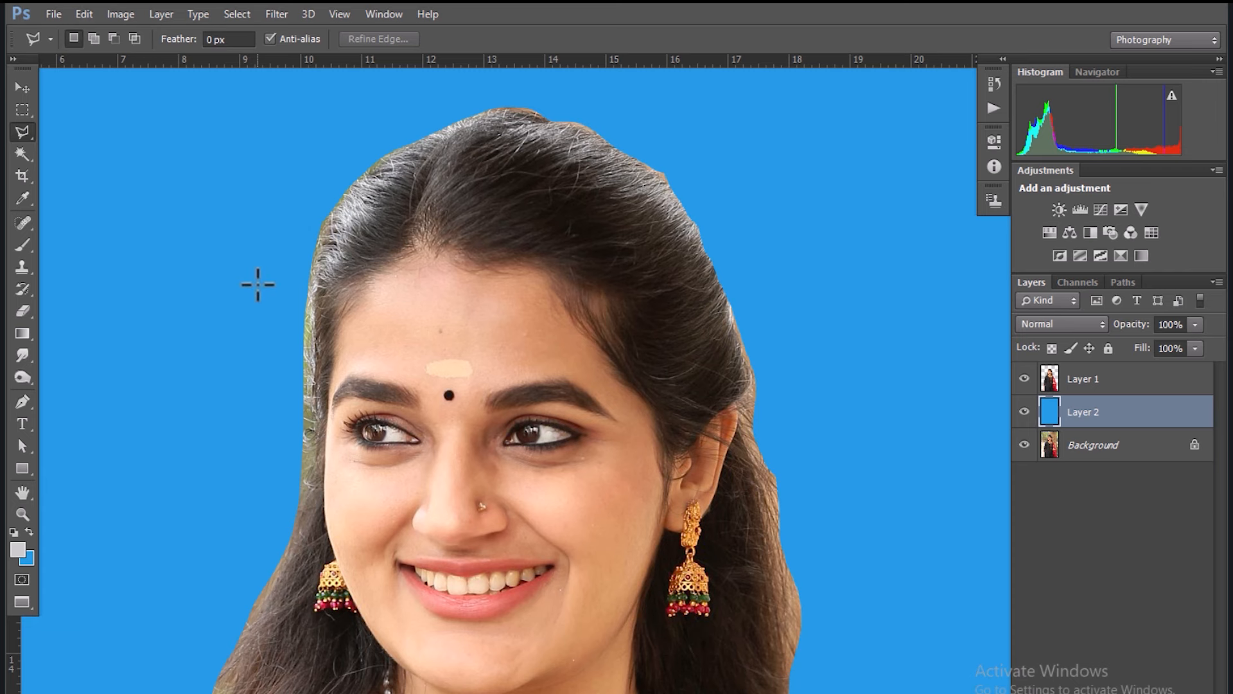
key(ctrl+minus)
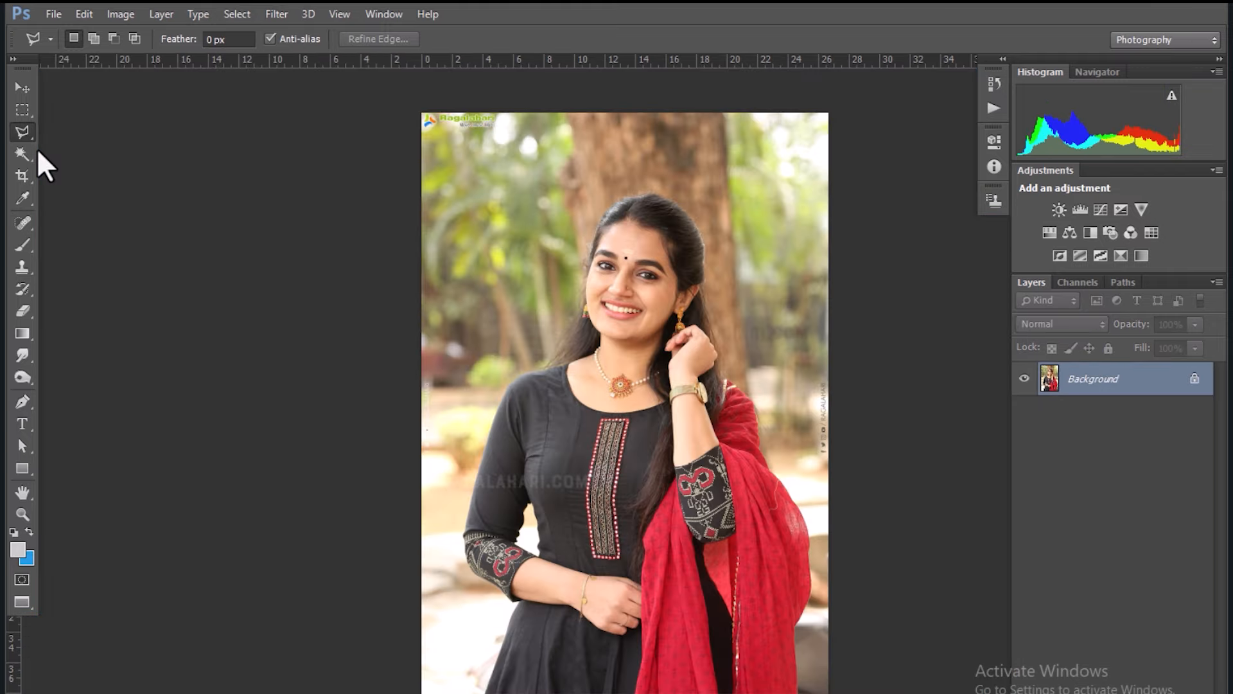
Start a polygonal selection where the black dress meets the photo's bottom edge and trace its outer side upward.
key(ctrl+plus)
key(ctrl+plus)
key(ctrl+plus)
key(ctrl+plus)
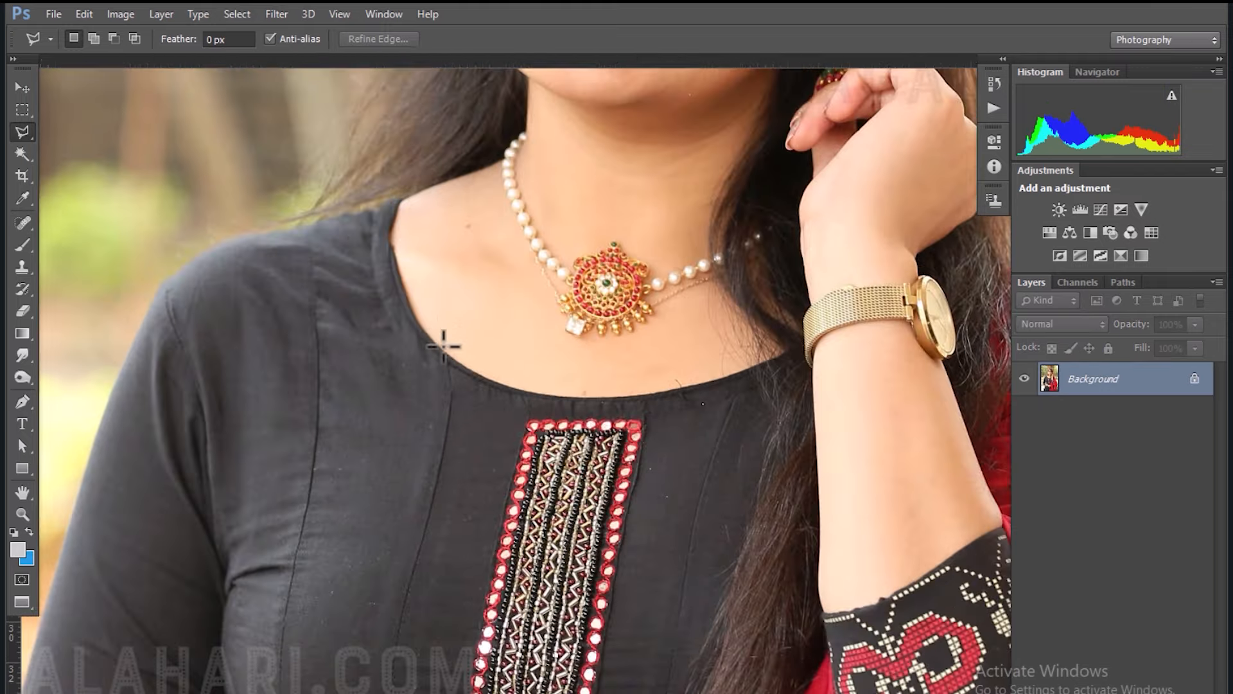
key(space)
drag(444, 345, 639, 385)
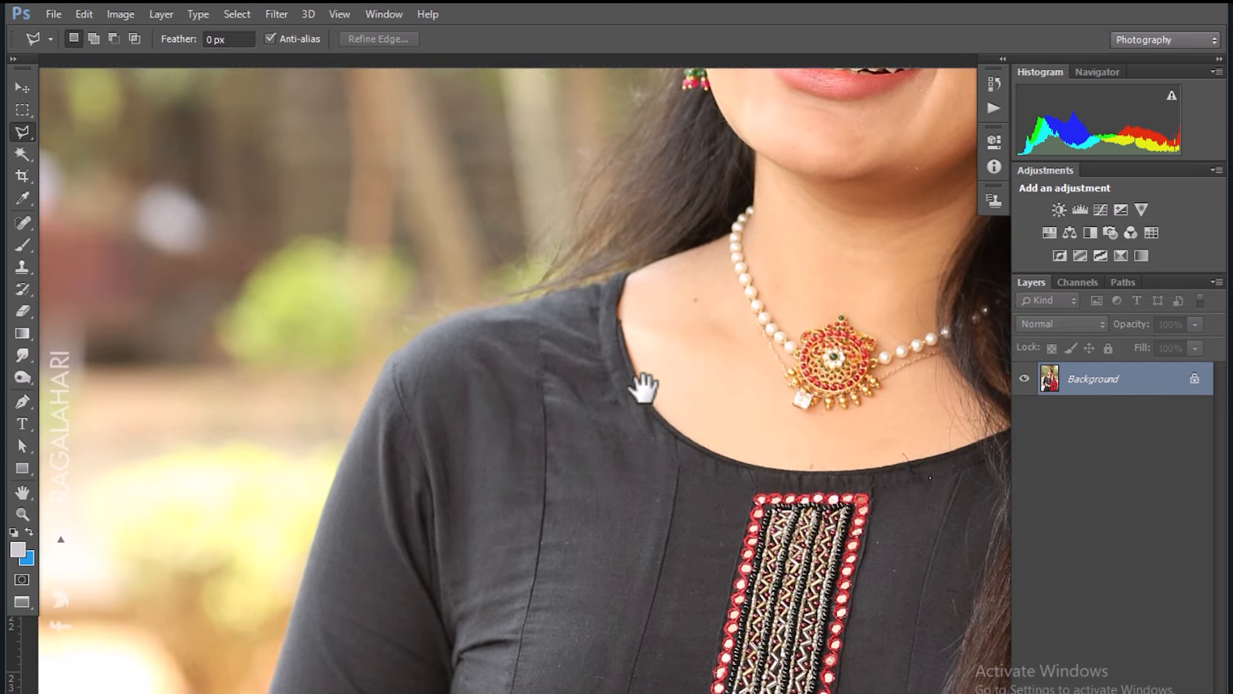
key(ctrl+plus)
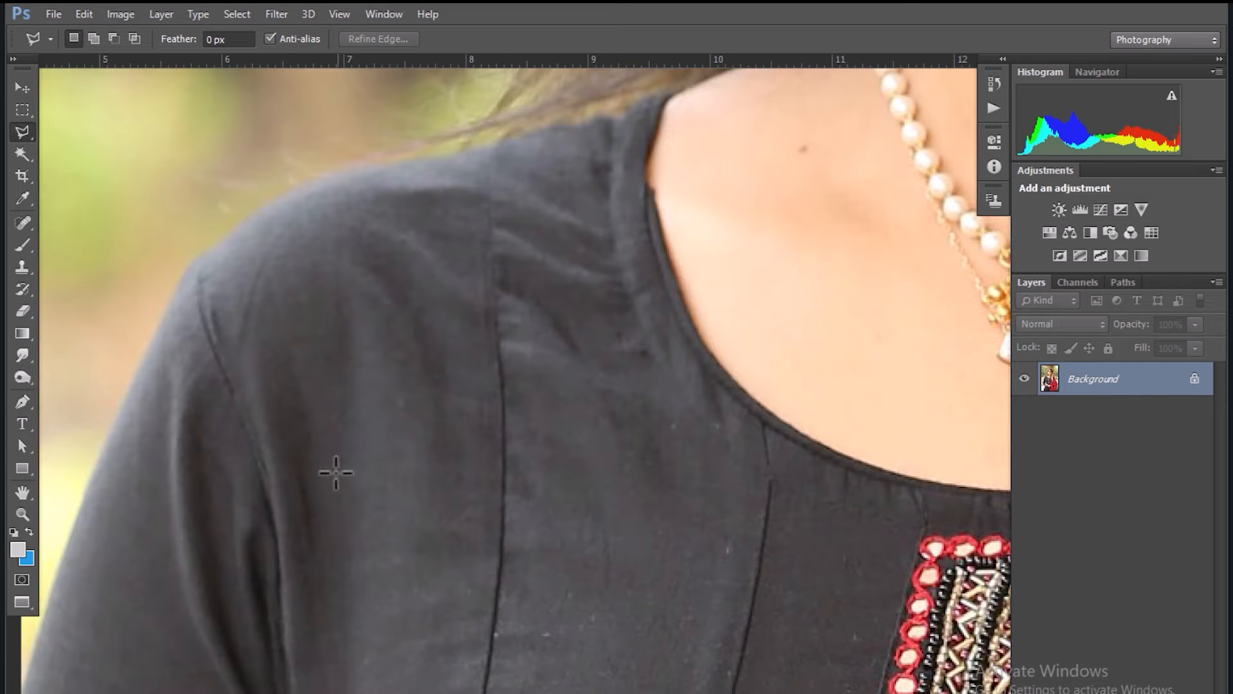
key(space)
drag(414, 485, 523, 234)
drag(385, 597, 539, 218)
drag(475, 597, 472, 193)
drag(554, 582, 488, 173)
drag(591, 661, 501, 314)
mouse_move(443, 503)
mouse_down()
mouse_move(630, 201)
mouse_move(648, 227)
mouse_up()
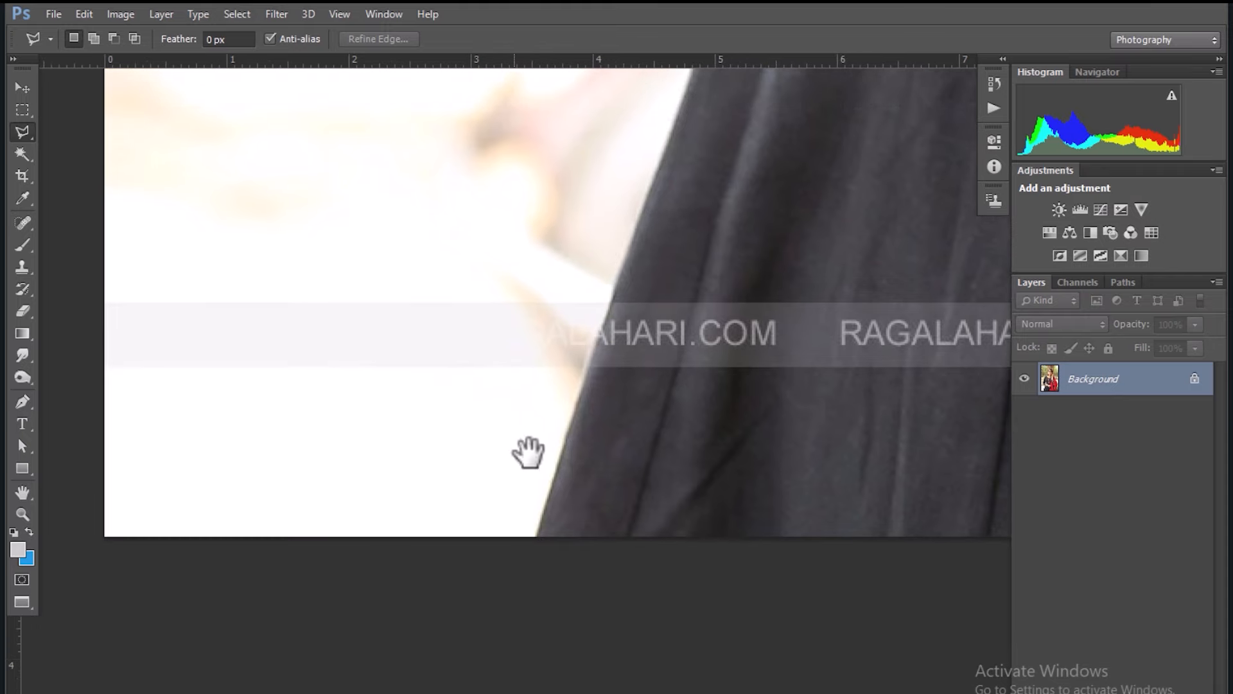
click(538, 534)
drag(571, 403, 539, 512)
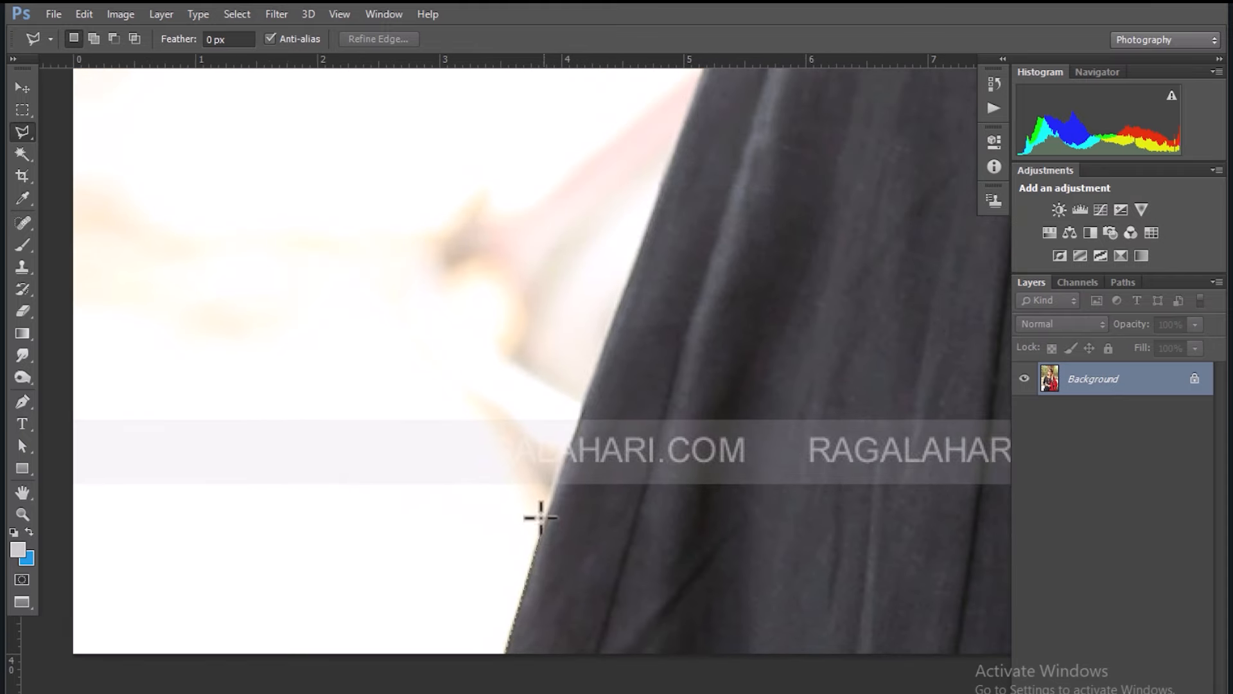
drag(617, 297, 547, 476)
click(597, 352)
Continue the polygonal selection up the side of the black dress to the lower corner of the embroidered cuff.
drag(652, 225, 572, 460)
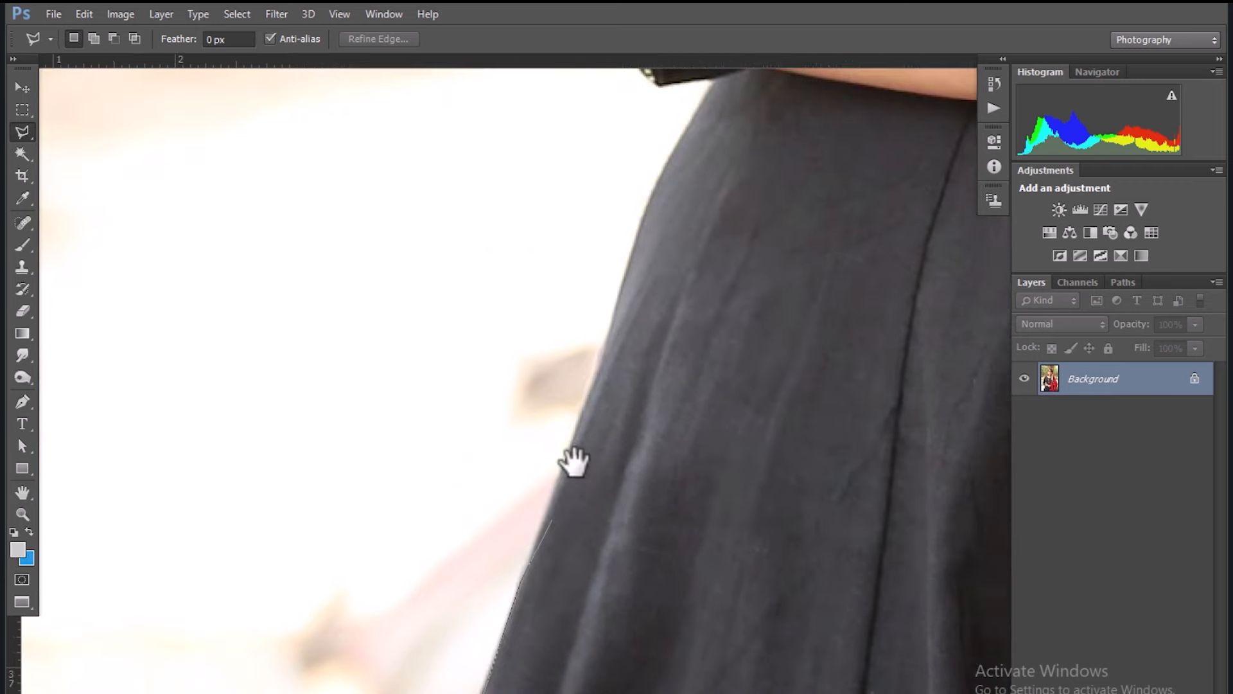
drag(630, 248, 584, 416)
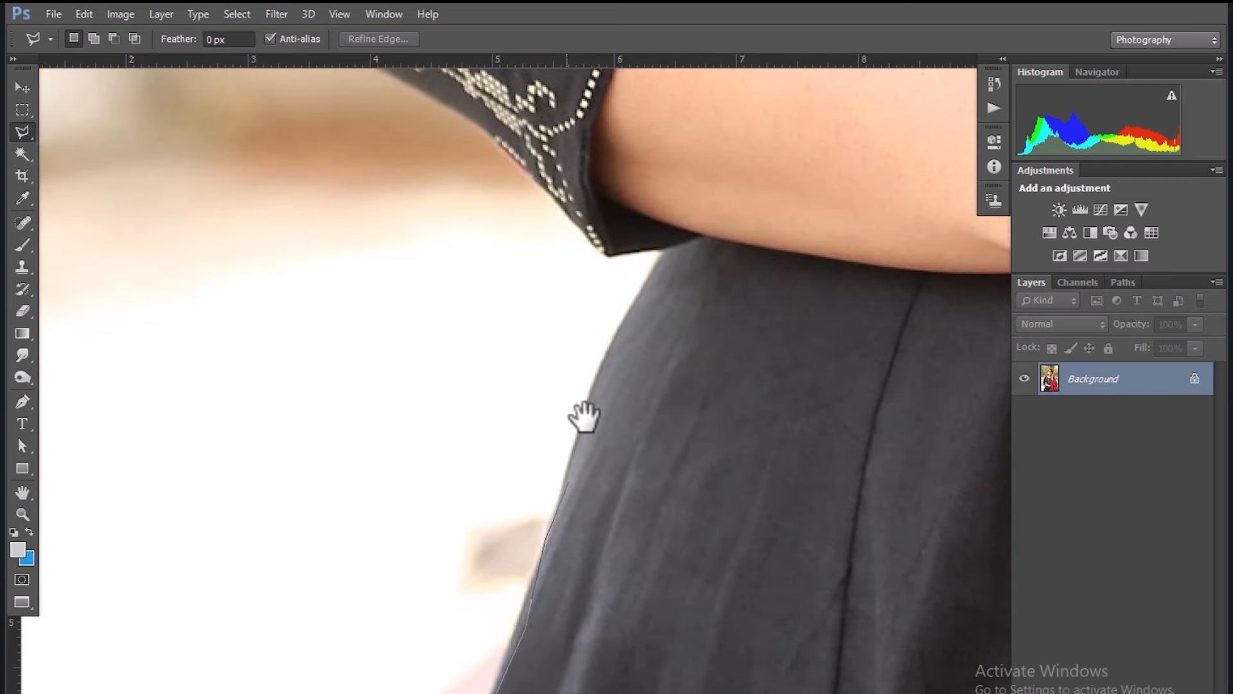
click(590, 393)
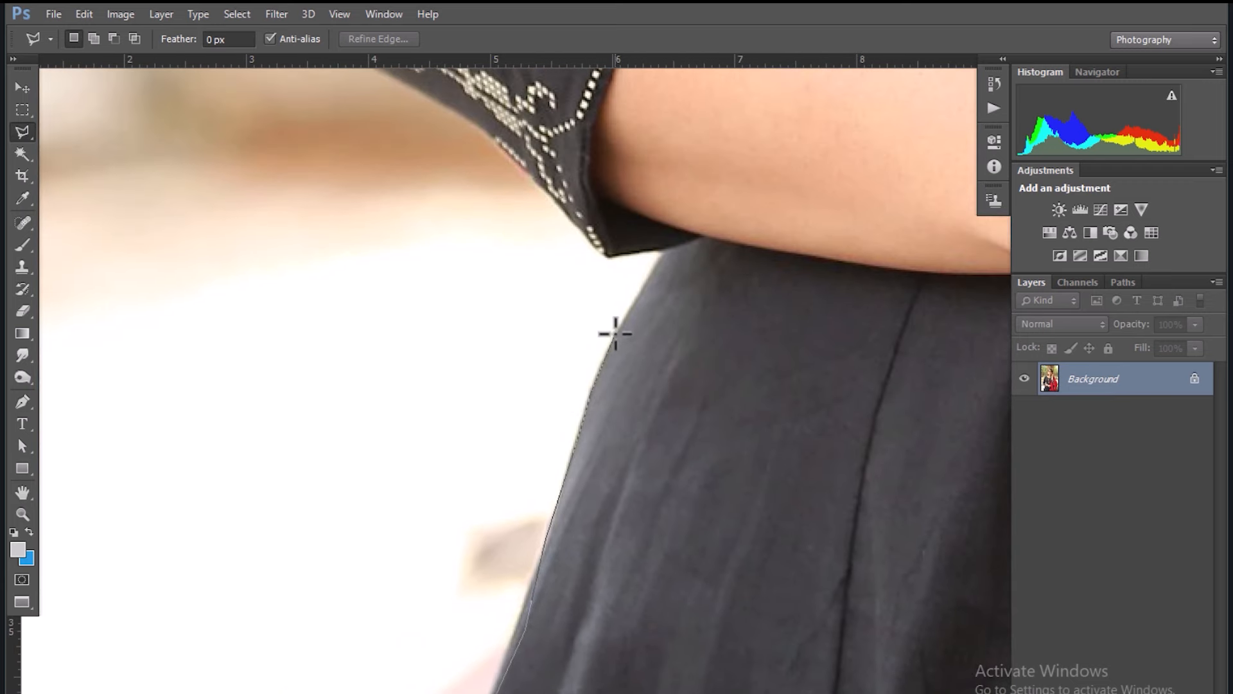
click(663, 252)
click(608, 257)
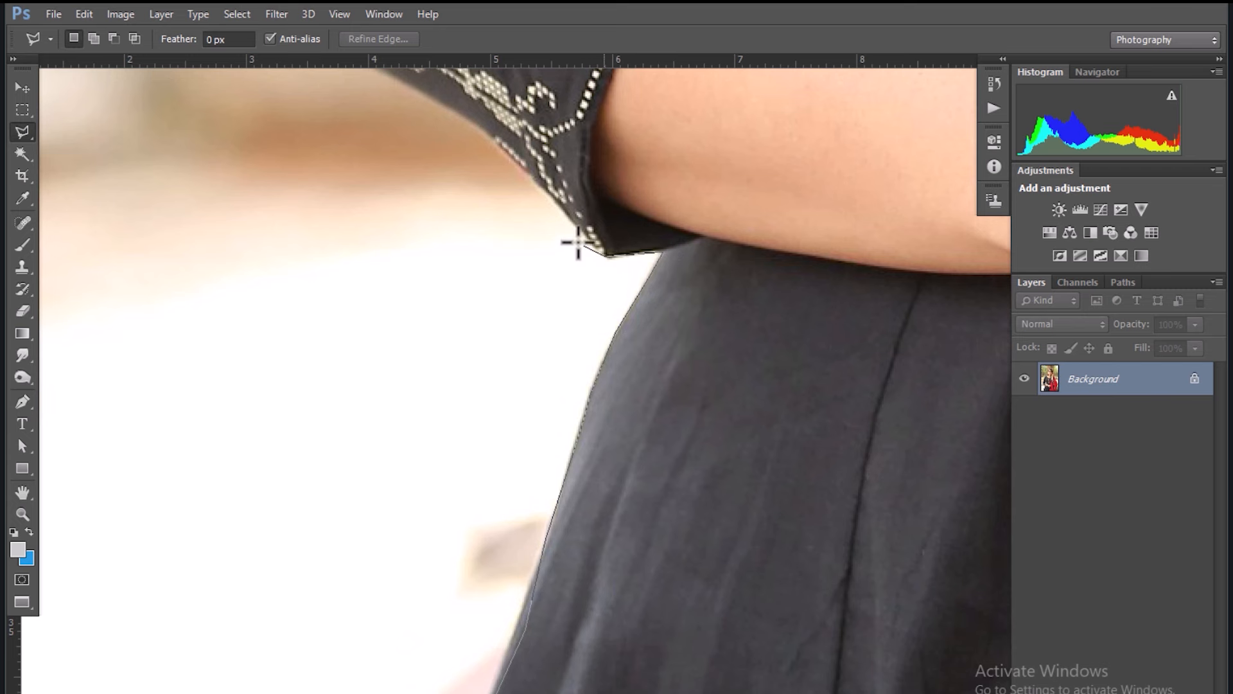
Extend the selection along the embroidered cuff's outer edge and around the elbow to the plain sleeve fabric.
drag(575, 242, 634, 425)
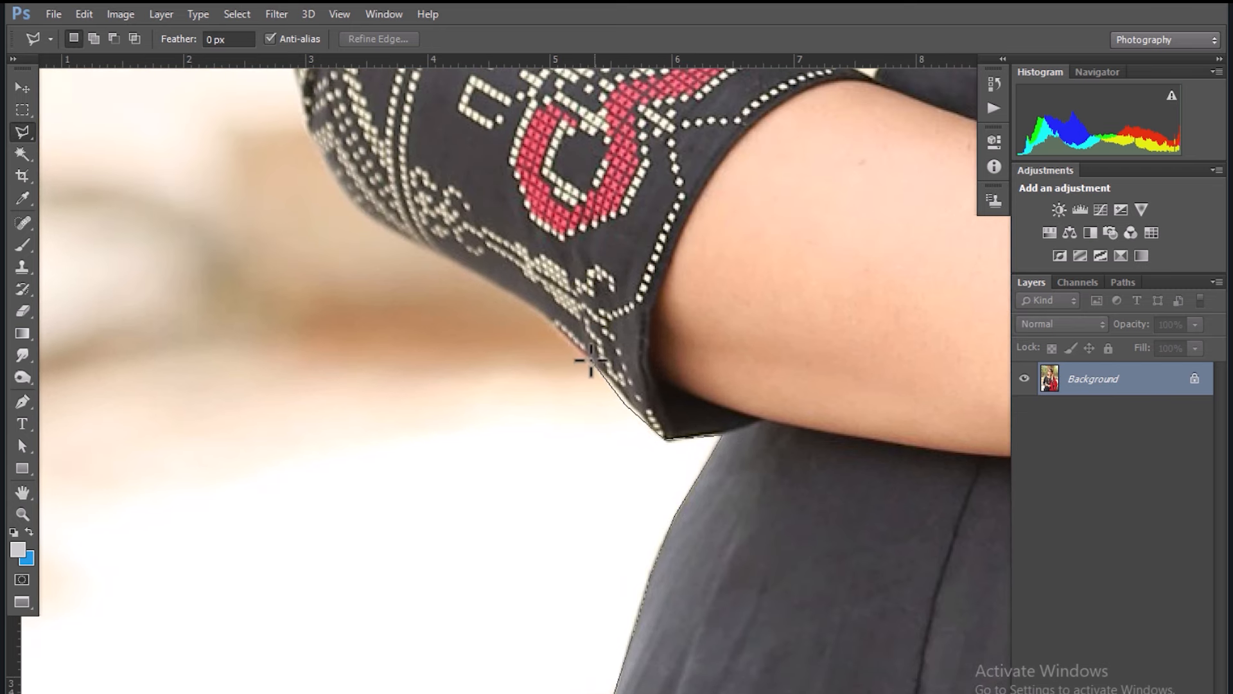
click(488, 262)
drag(492, 262, 637, 412)
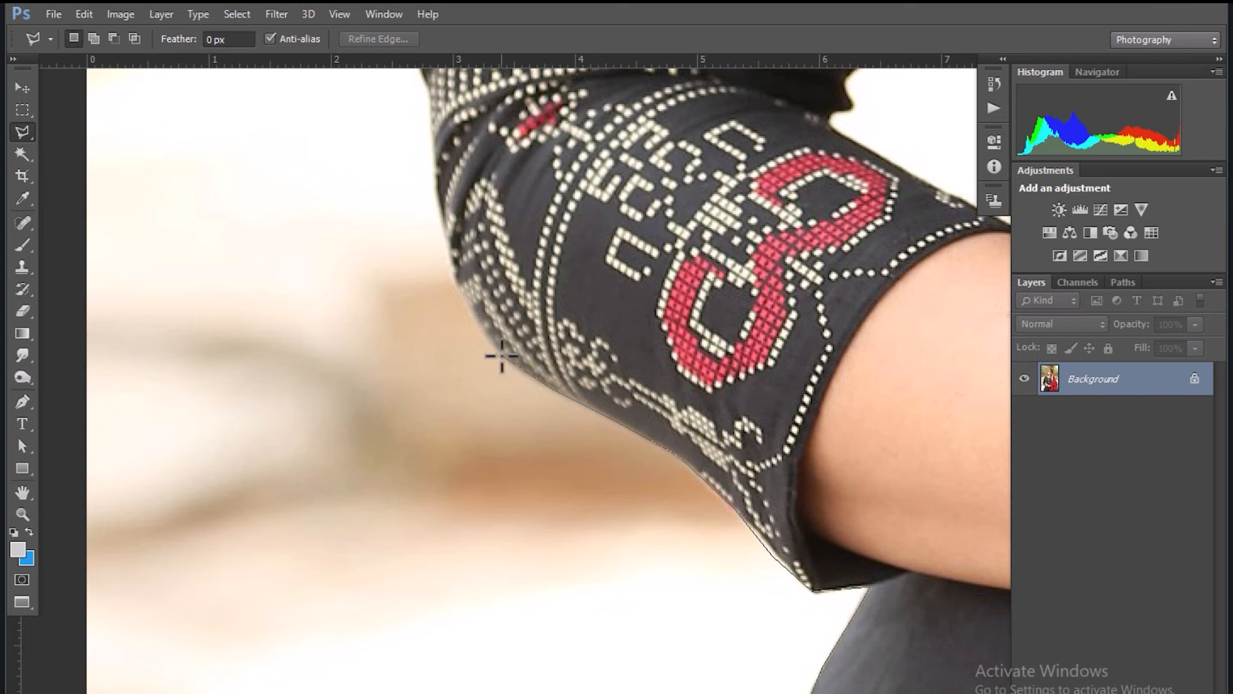
drag(494, 345, 522, 455)
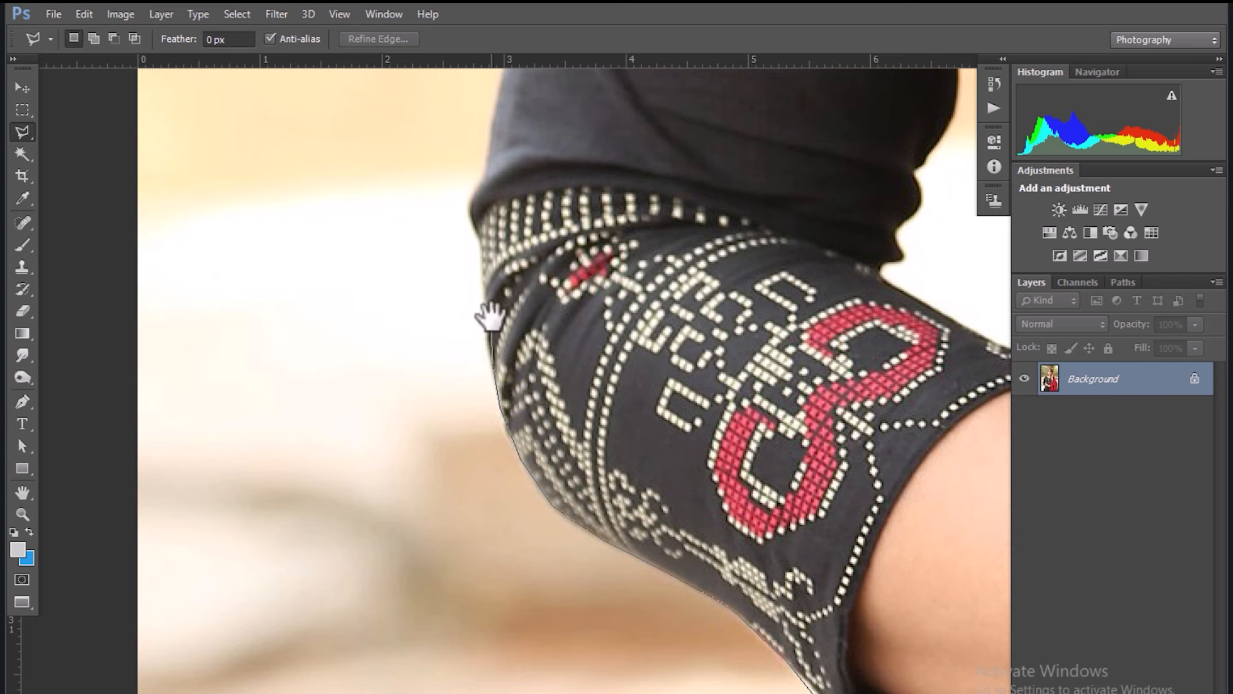
drag(490, 315, 515, 453)
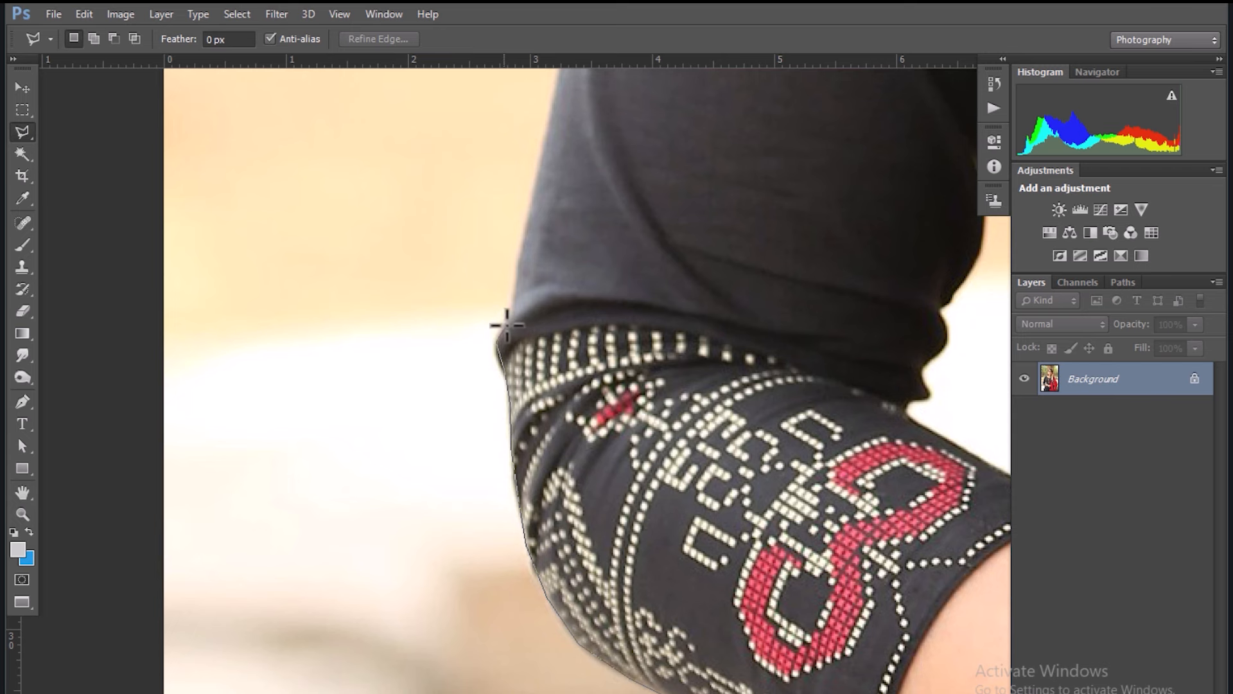
Trace the outer edge of the plain upper sleeve from the elbow up to the shoulder seam.
drag(523, 225, 509, 427)
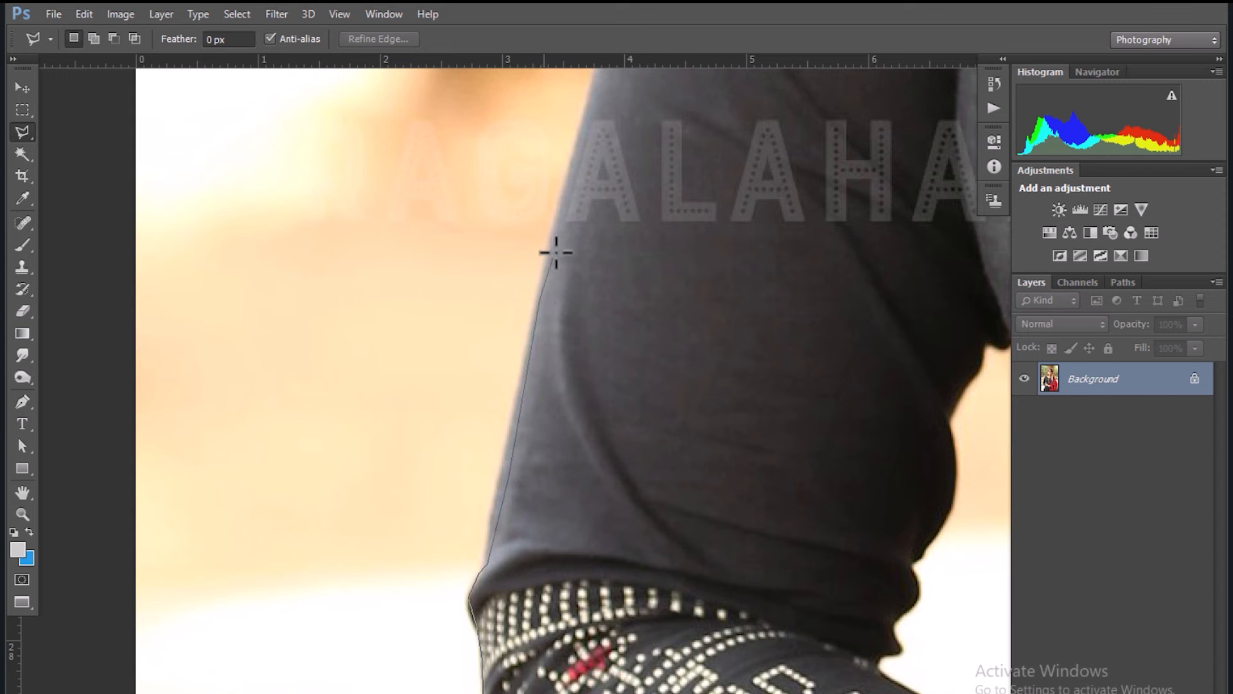
drag(569, 184, 511, 425)
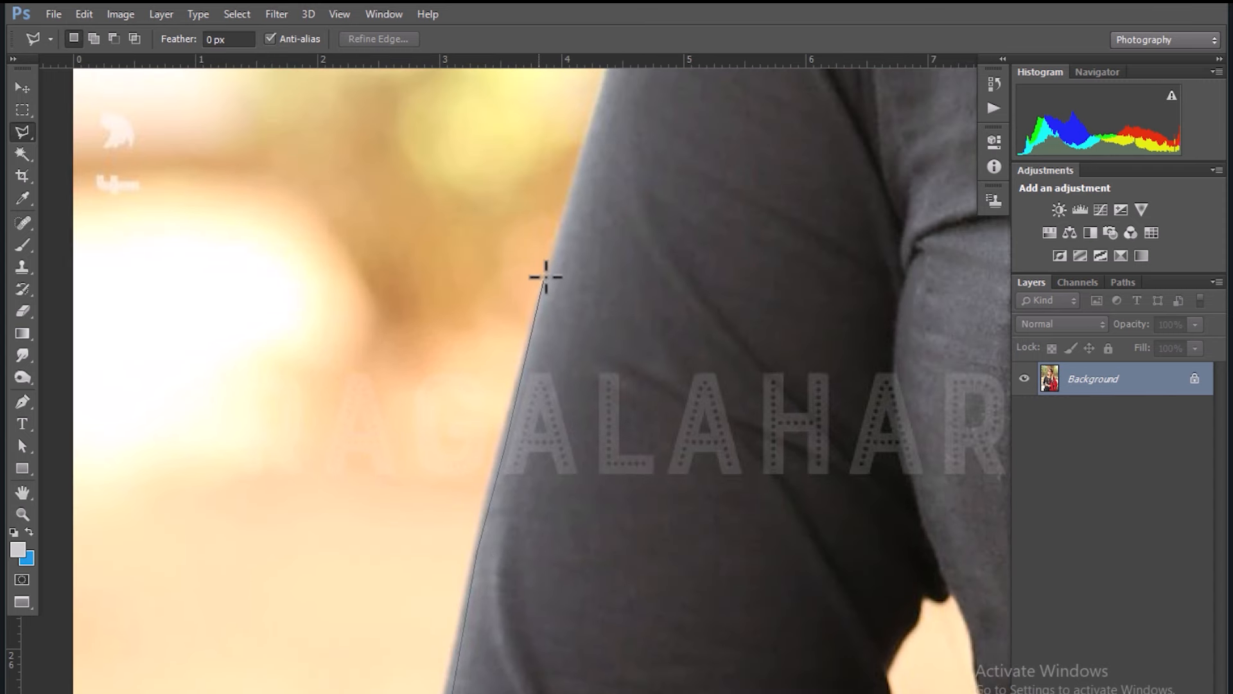
drag(578, 179, 498, 473)
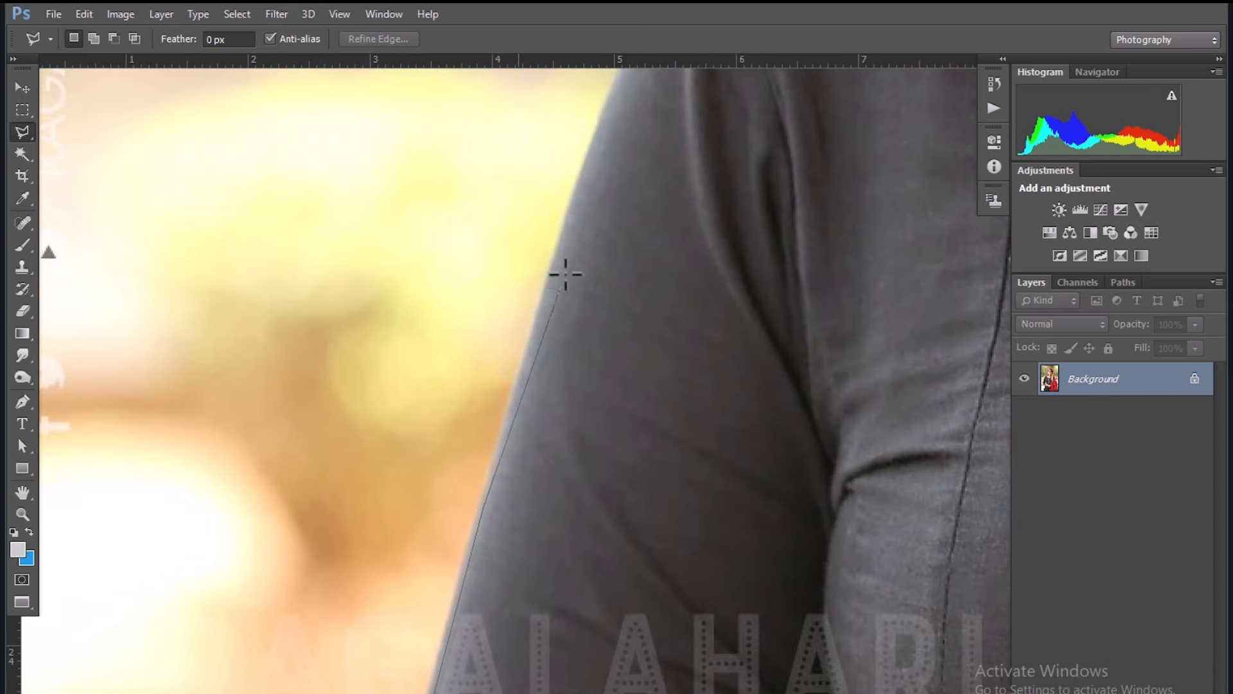
drag(572, 192, 485, 533)
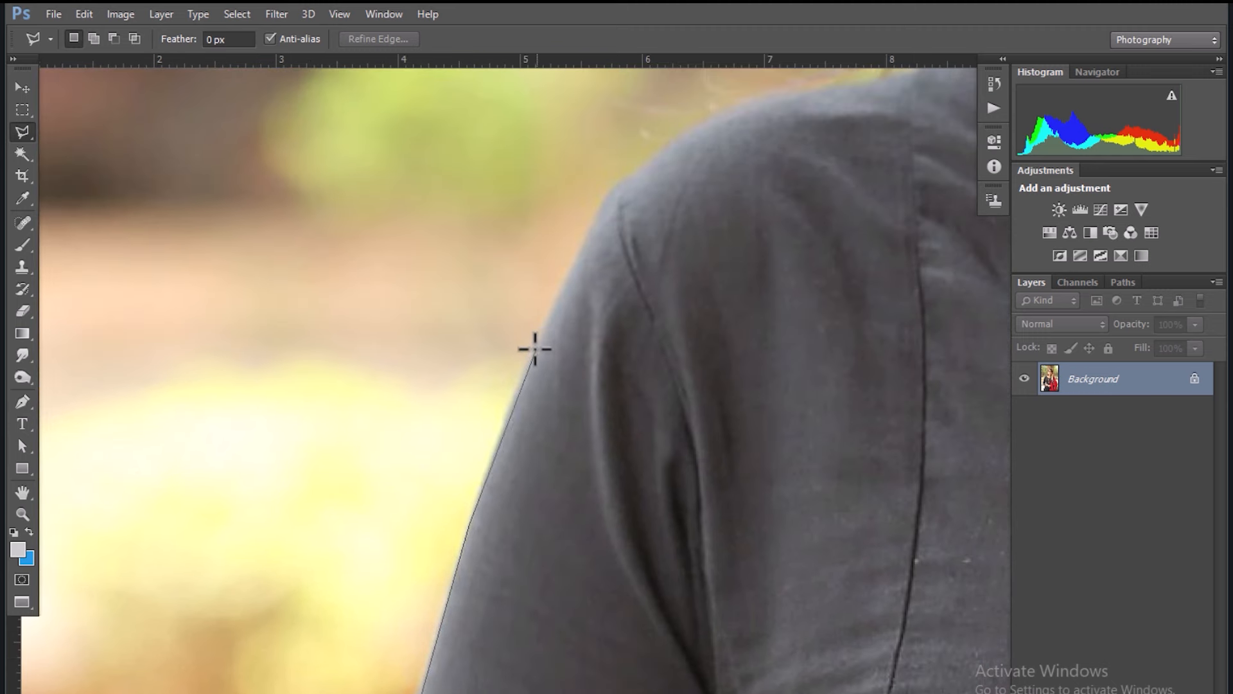
click(601, 205)
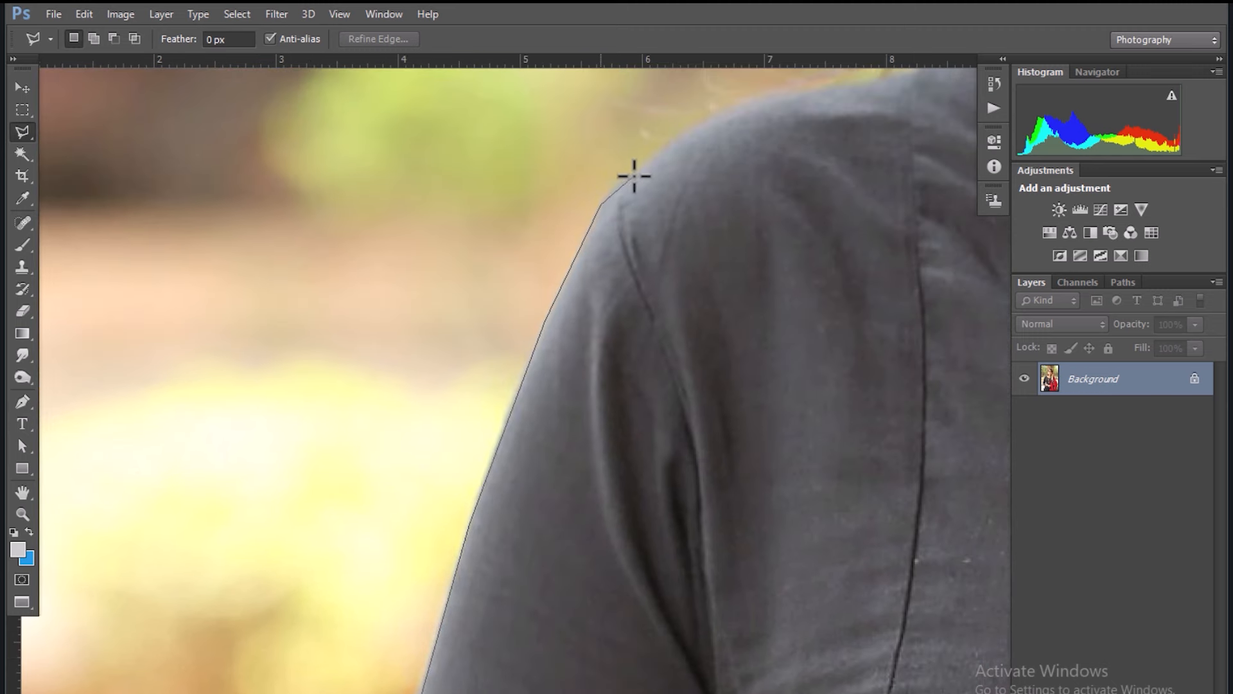
Carry the selection over the rounded shoulder and along its top to where the hair meets the dress.
click(632, 171)
drag(674, 153, 522, 353)
click(522, 353)
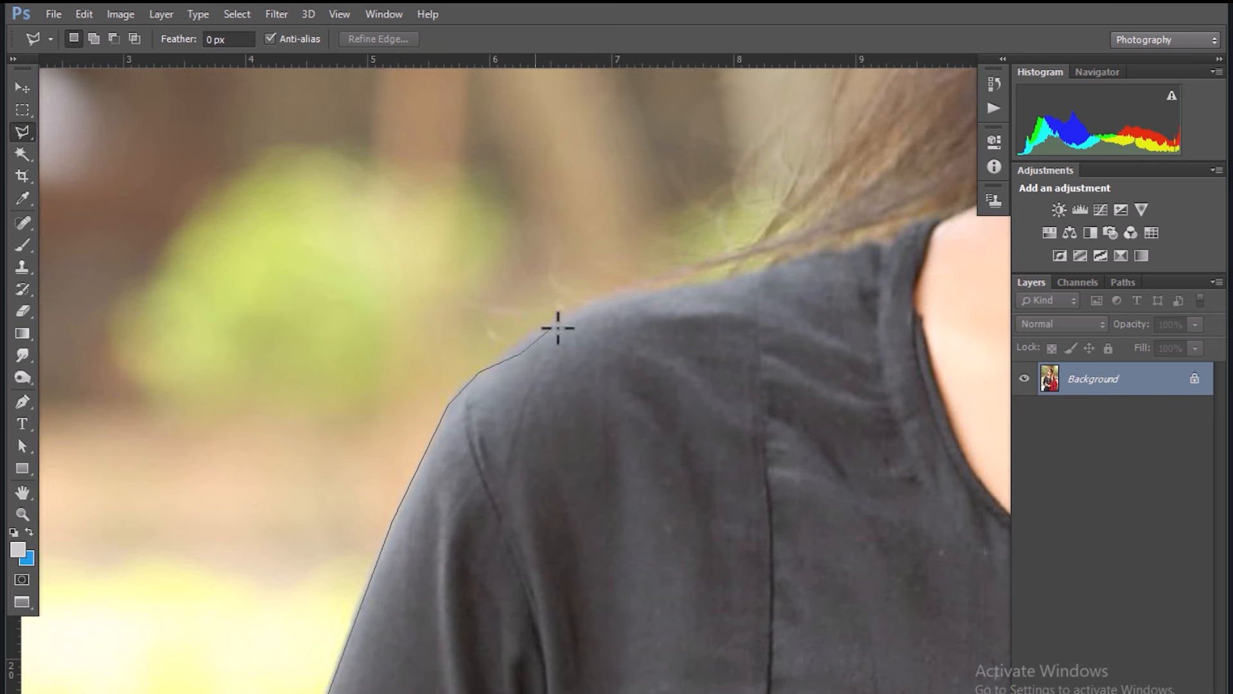
click(566, 311)
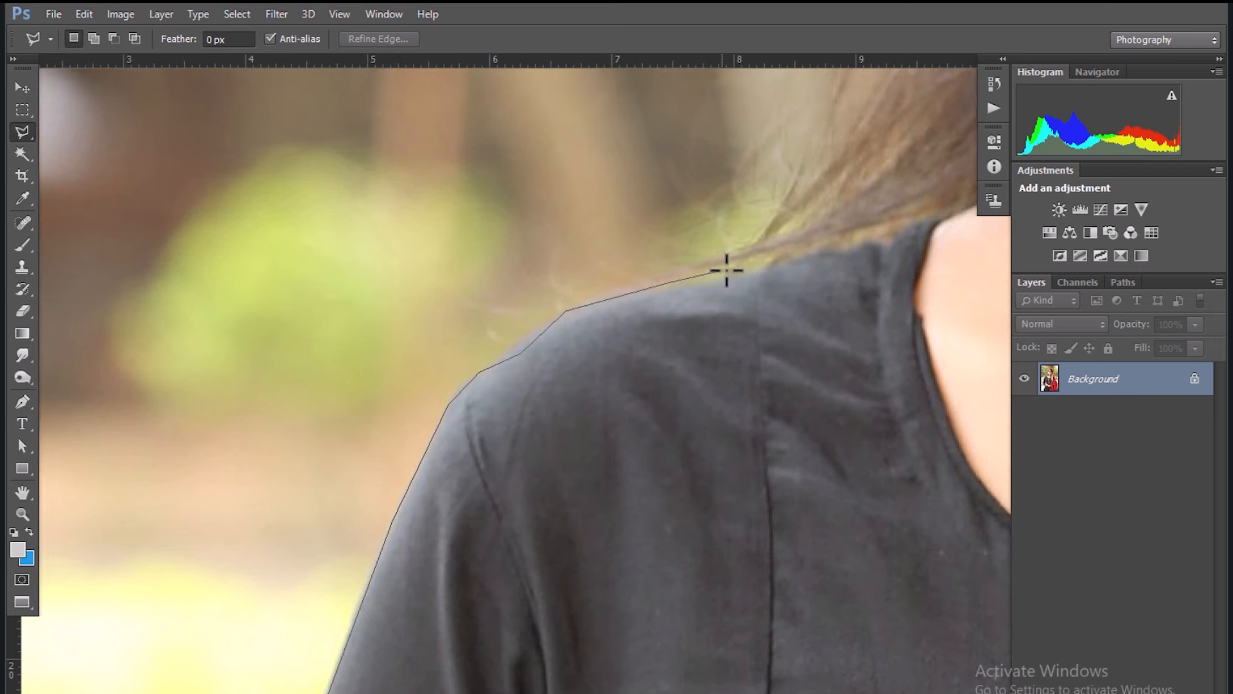
click(761, 265)
mouse_move(700, 283)
mouse_down()
mouse_move(675, 336)
mouse_move(584, 432)
mouse_up()
click(585, 434)
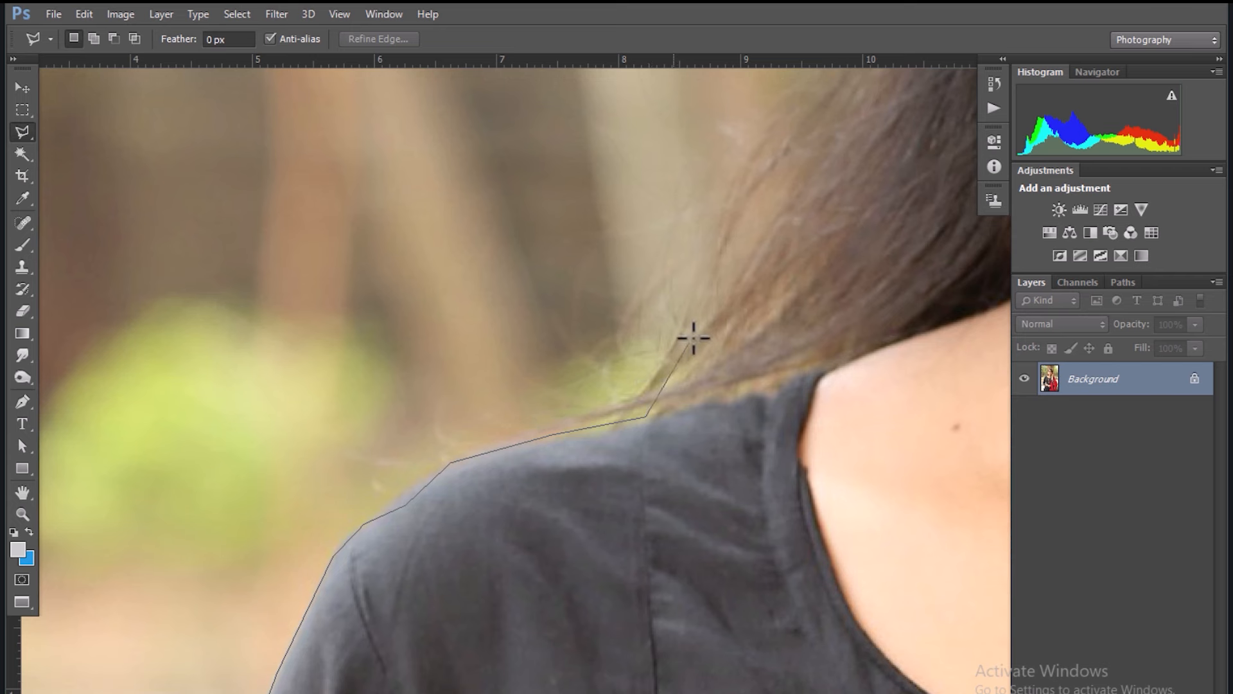
Trace up through the loose hair beside the neck, past the earring, to the edge of the cheek.
key(space)
drag(823, 165, 628, 435)
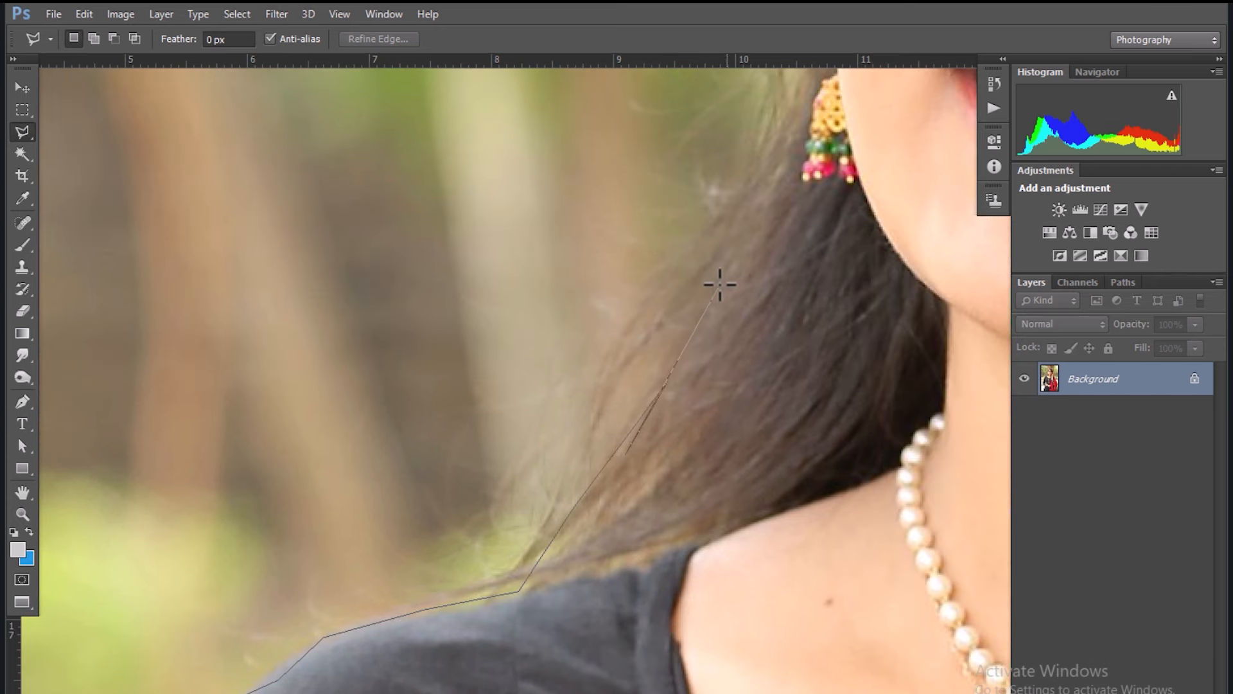
key(space)
drag(742, 276, 639, 445)
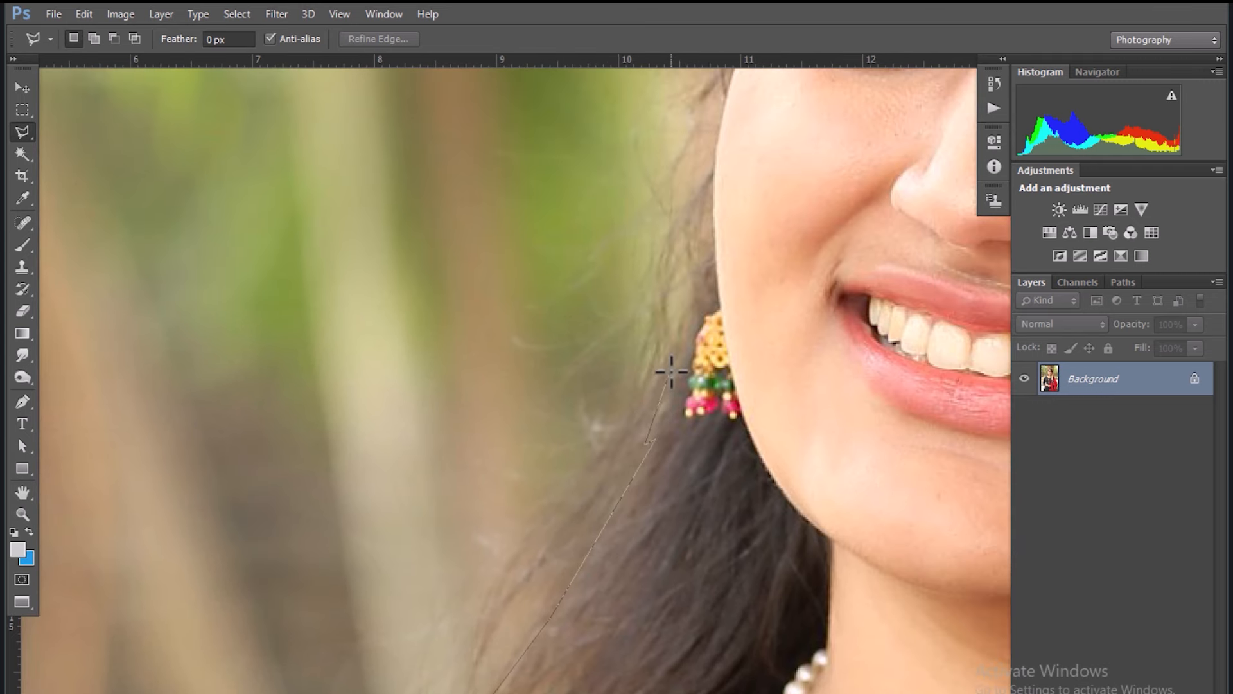
click(715, 270)
key(space)
drag(715, 214, 677, 418)
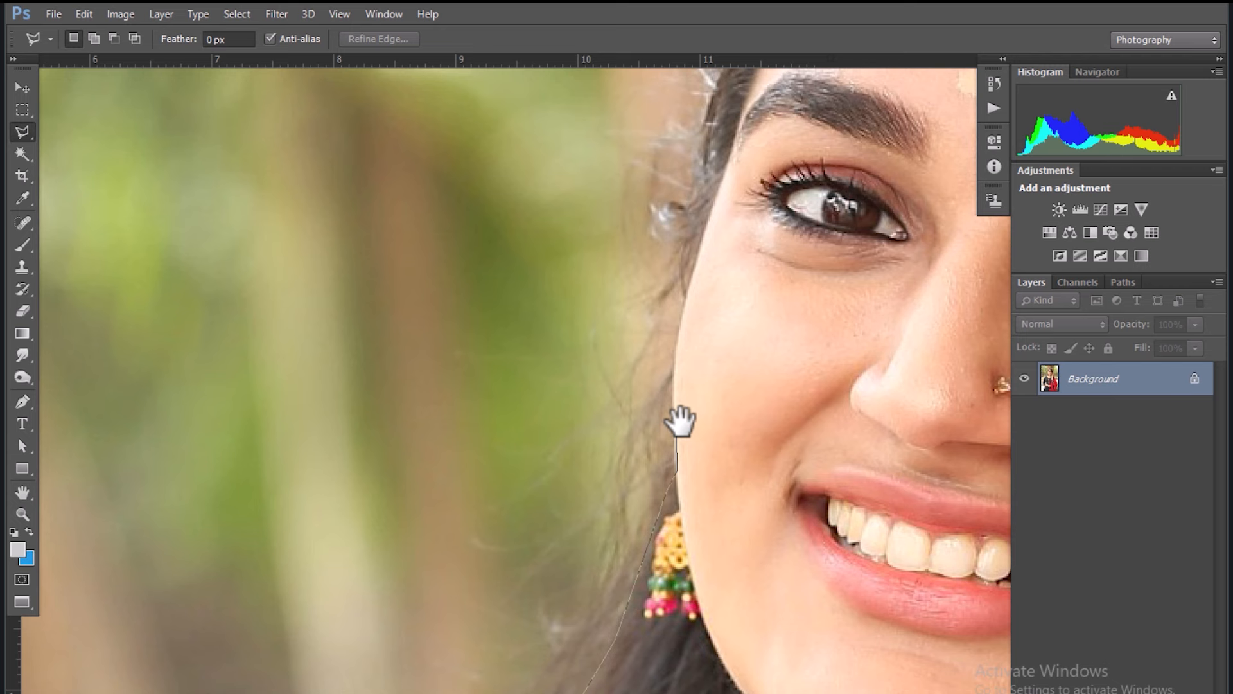
Follow the edge of the cheek upward to the outer corner of the eye with the selection.
click(677, 351)
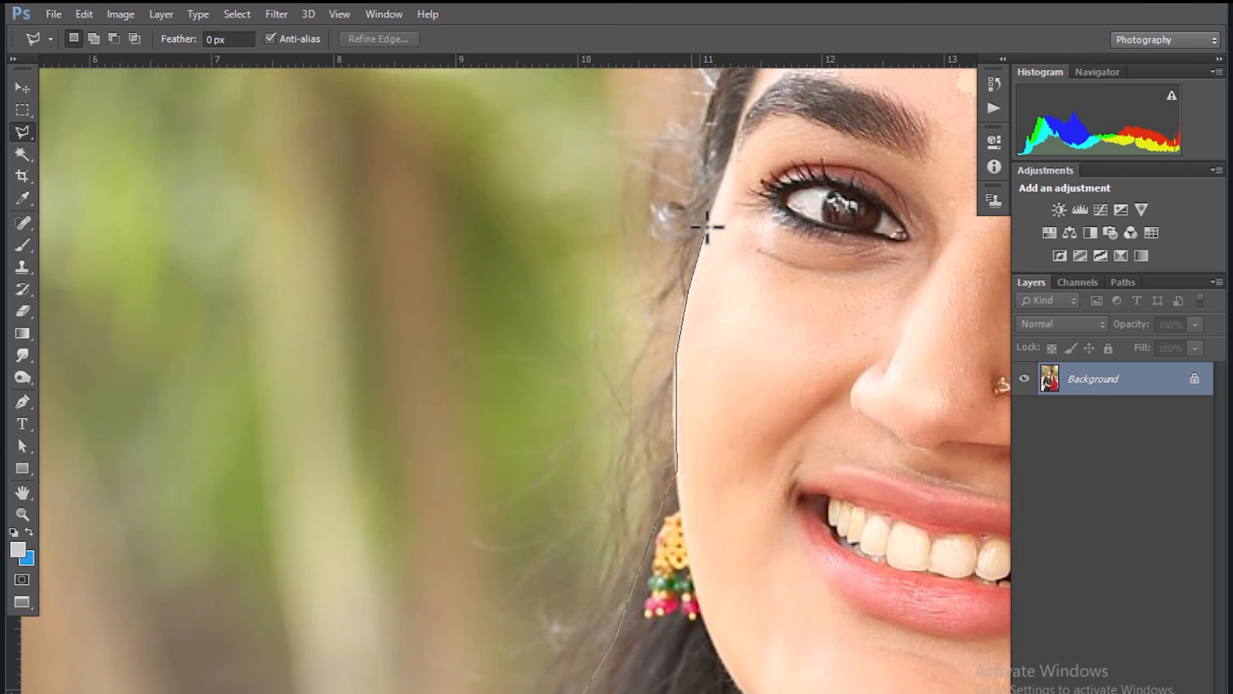
click(711, 193)
key(space)
drag(710, 187, 702, 255)
drag(684, 393, 668, 492)
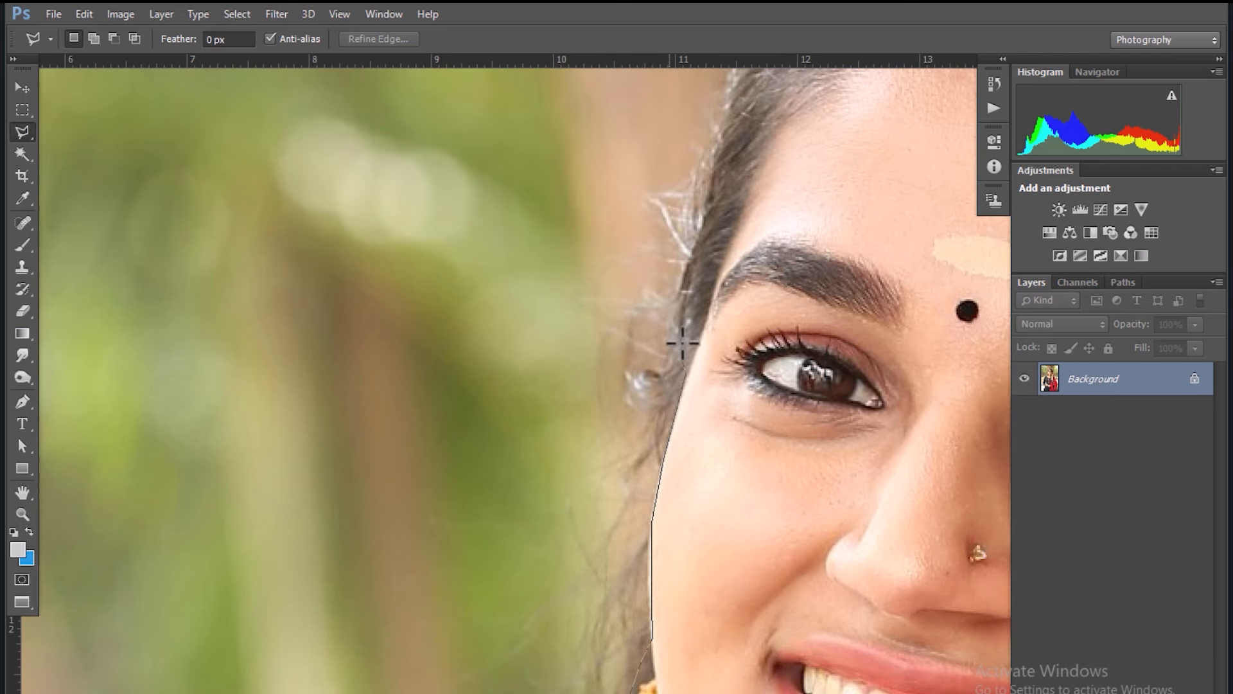
Continue the selection along the hair at the temple, leaving the stray strands outside.
click(705, 214)
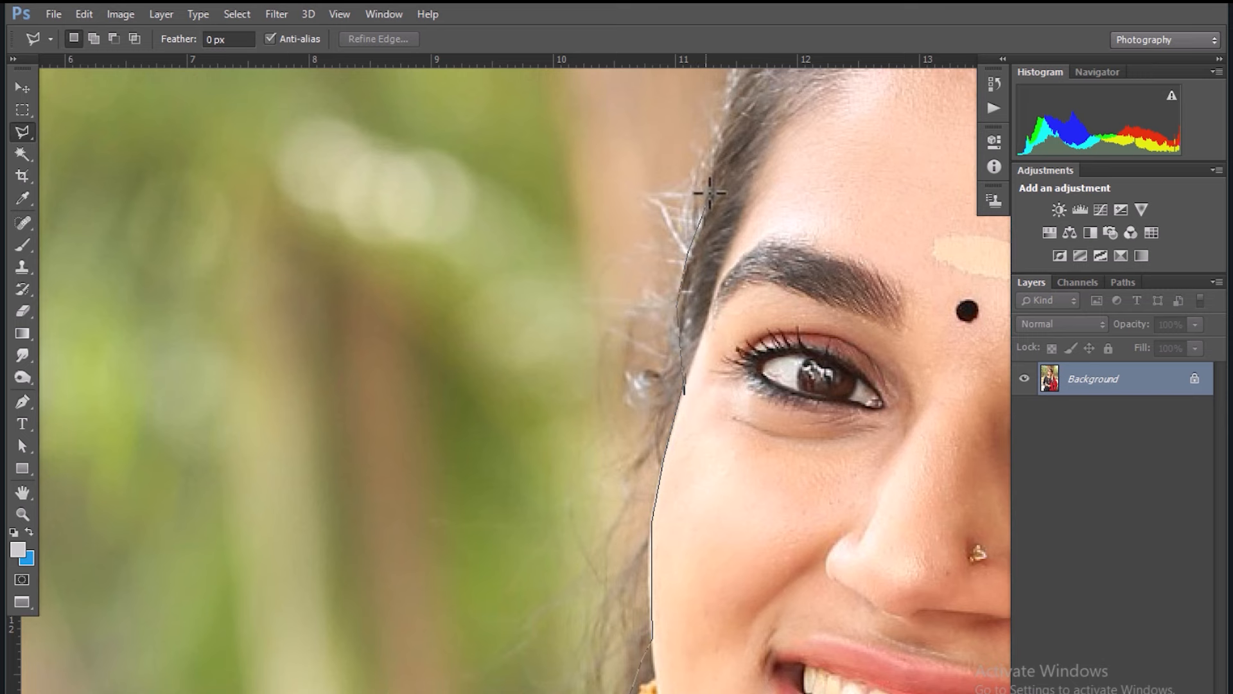
key(space)
drag(697, 231, 648, 413)
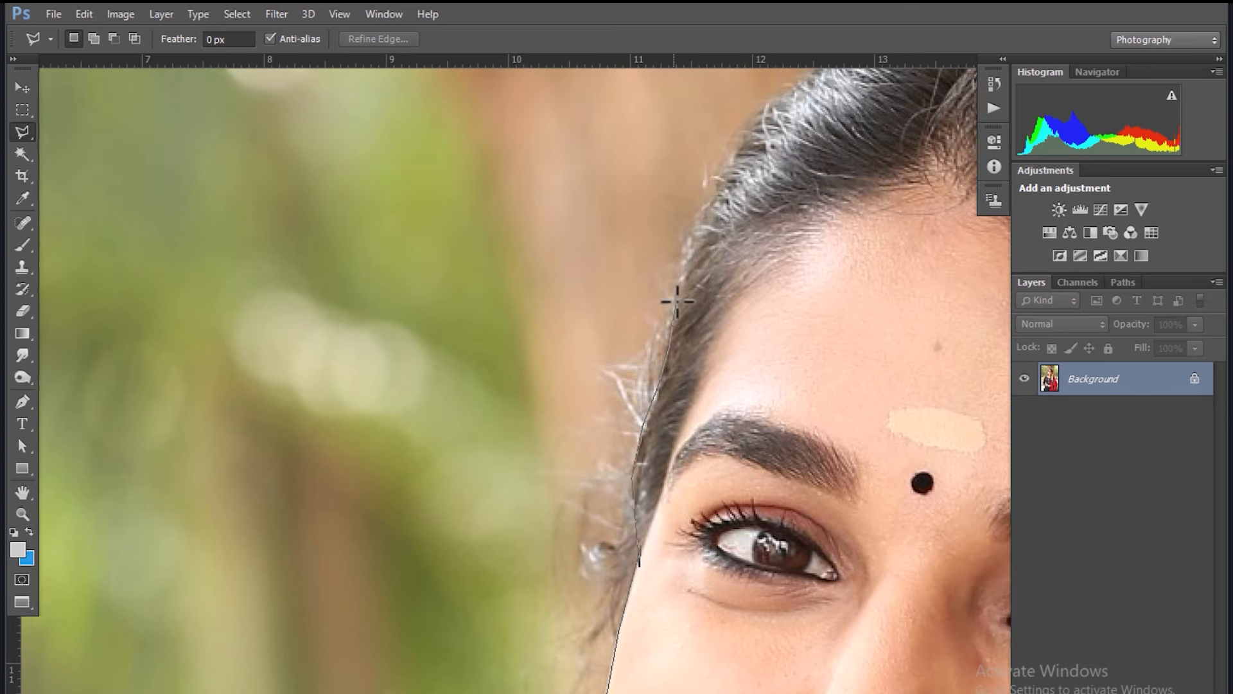
key(space)
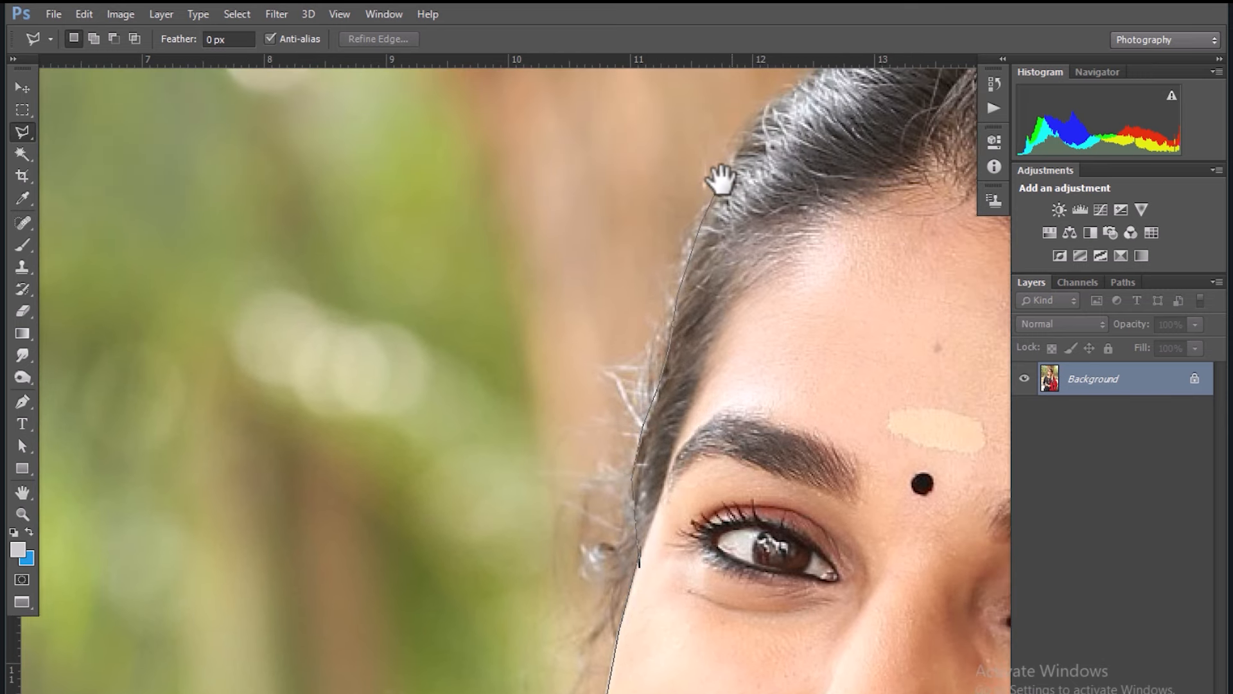
drag(721, 182, 627, 390)
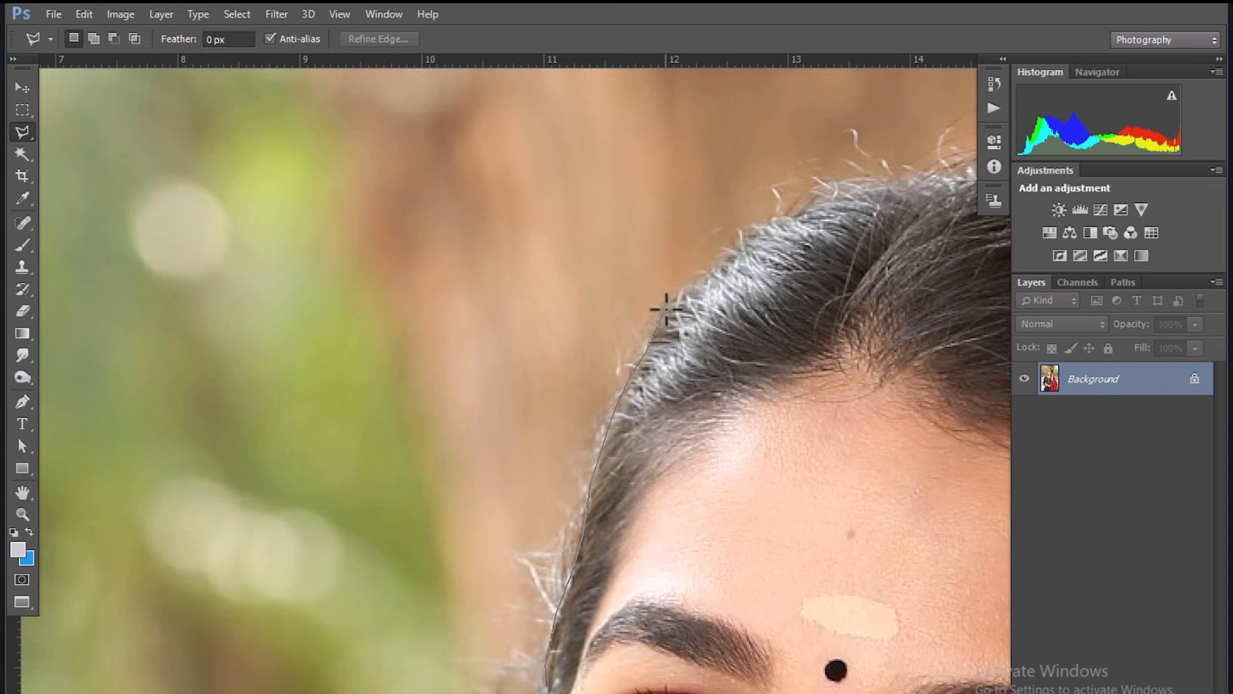
Trace the selection over the crown of the head close to the solid hair, removing a misplaced point.
click(666, 309)
click(676, 297)
click(697, 278)
click(729, 256)
key(space)
drag(897, 179, 660, 228)
click(659, 232)
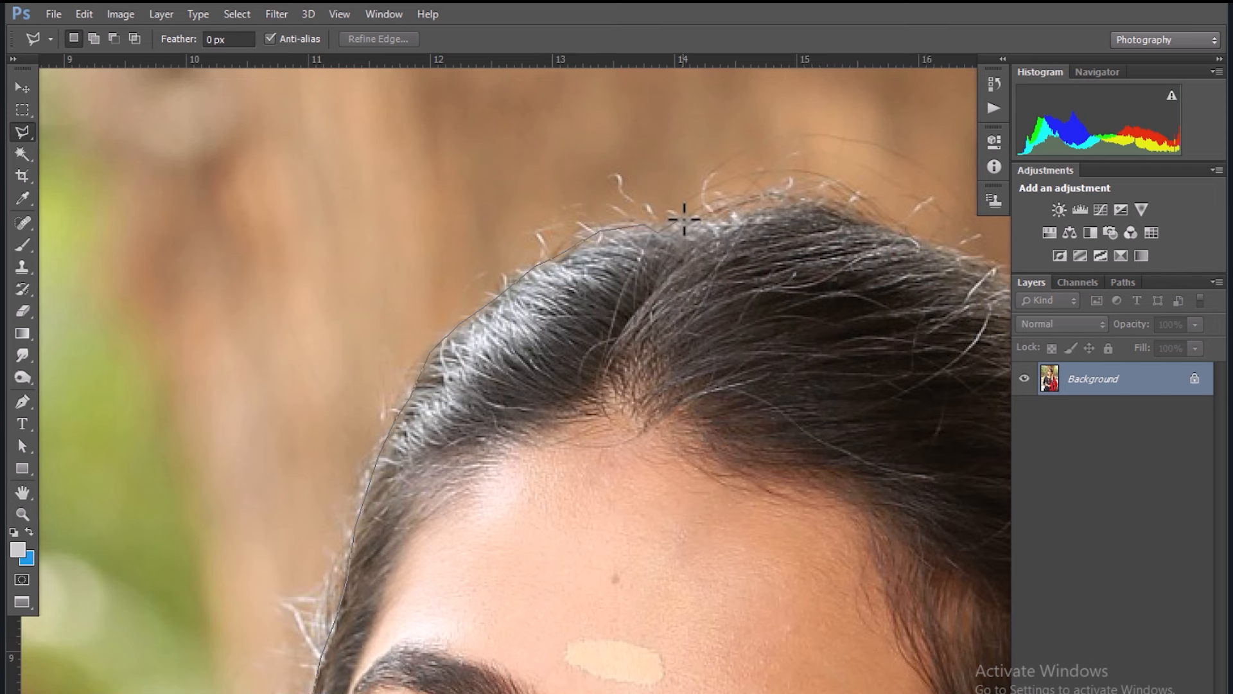
key(Delete)
mouse_move(887, 256)
mouse_down()
mouse_move(641, 223)
mouse_move(600, 237)
mouse_up()
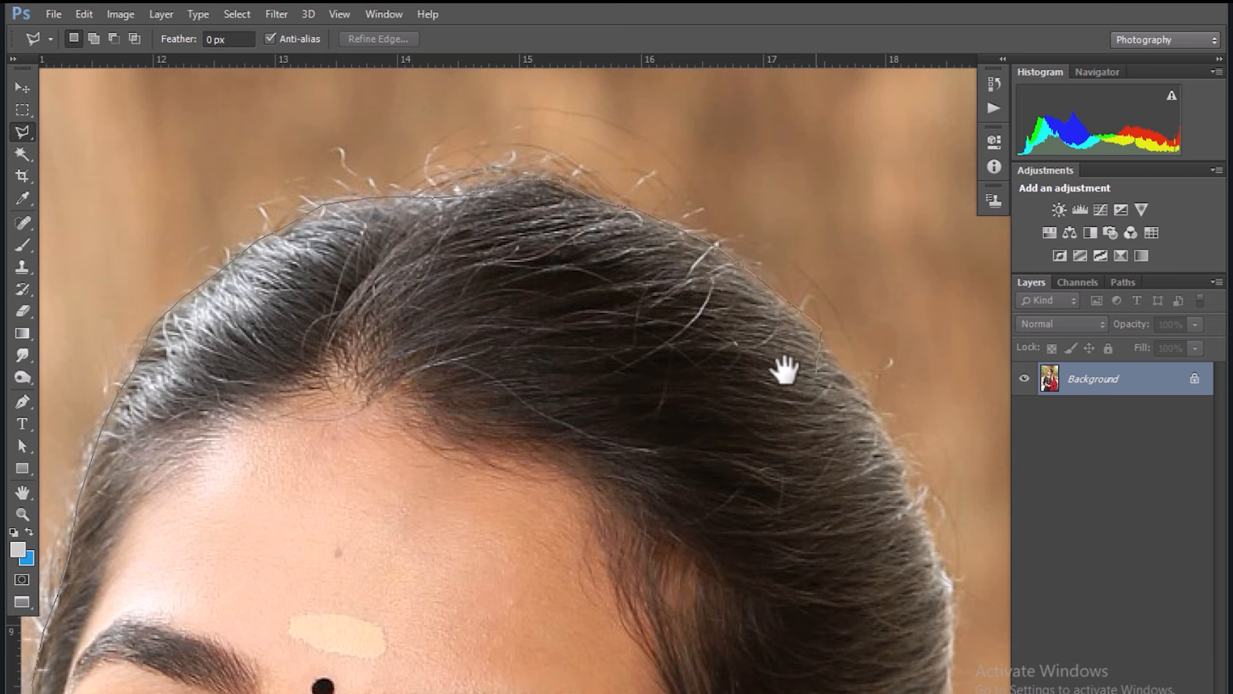
Remove the last two selection points and retrace the hair's outer curve down the far side of the head.
drag(785, 366, 688, 268)
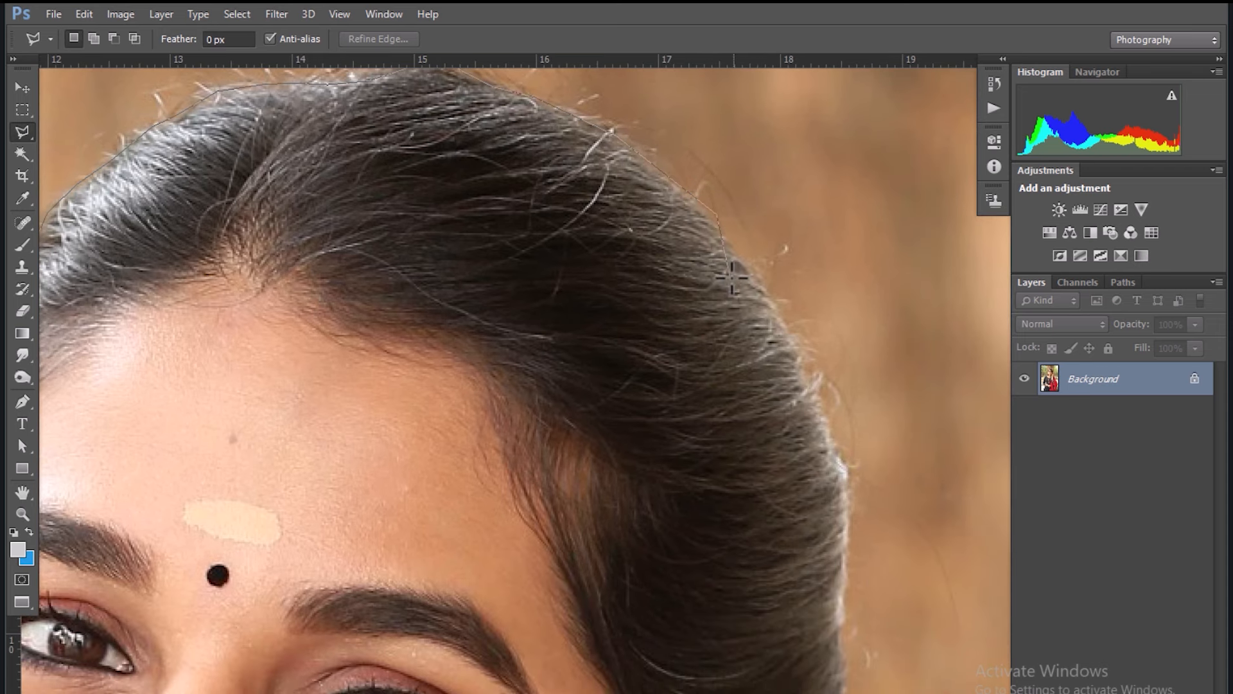
key(BackSpace)
key(BackSpace)
click(731, 242)
click(782, 318)
click(821, 405)
click(841, 476)
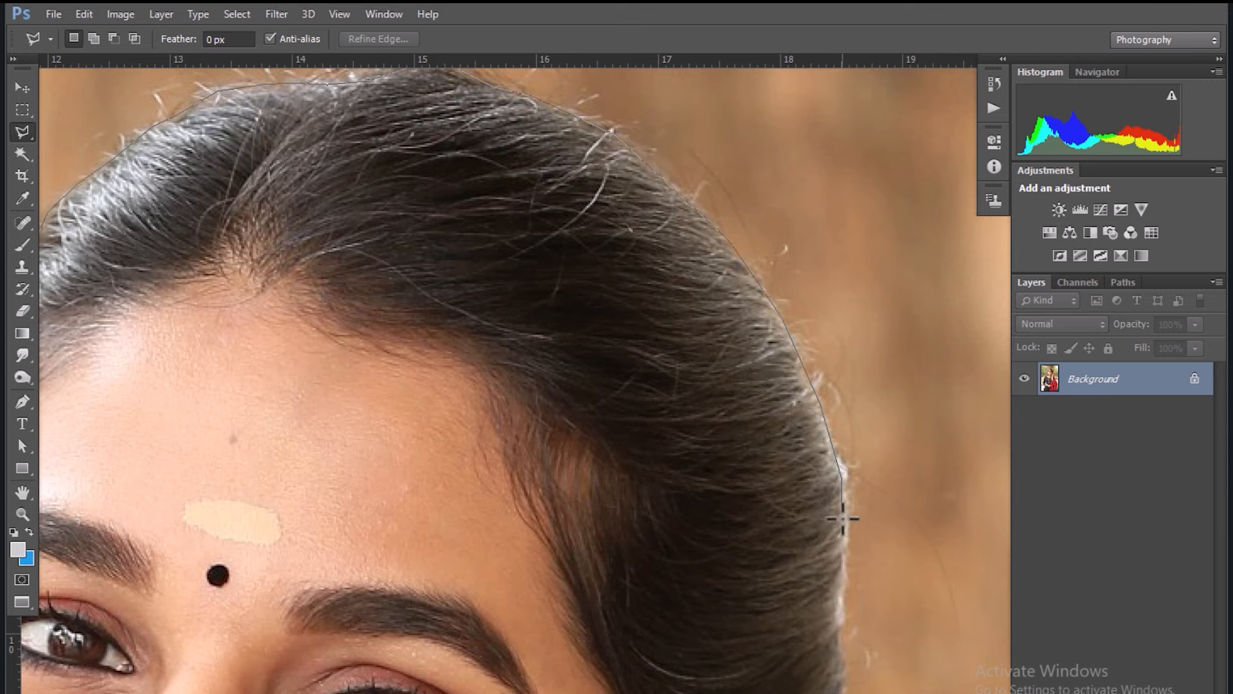
Bring the selection down the far side of the hair and in to the top of the ear.
key(space)
drag(798, 555, 710, 267)
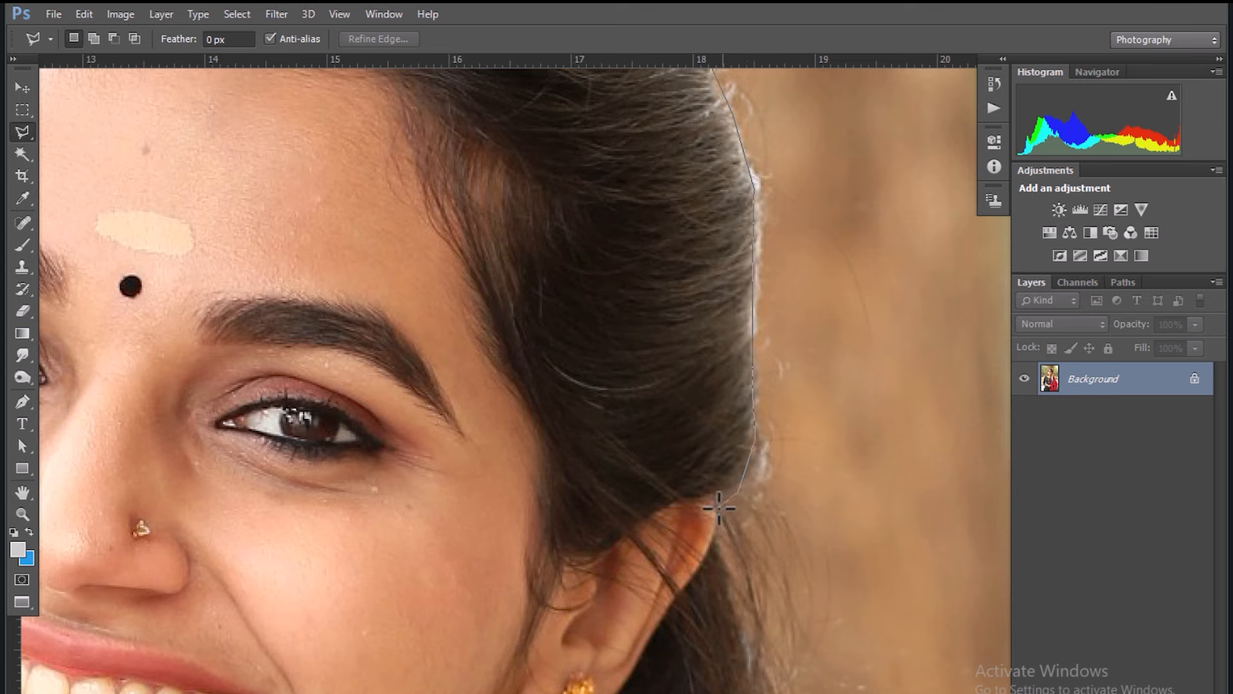
key(space)
mouse_move(728, 549)
mouse_down()
mouse_move(716, 372)
mouse_move(723, 421)
mouse_move(729, 190)
mouse_up()
key(space)
Trace through the hair behind the ear down to the raised hand and around its knuckles.
click(768, 506)
key(space)
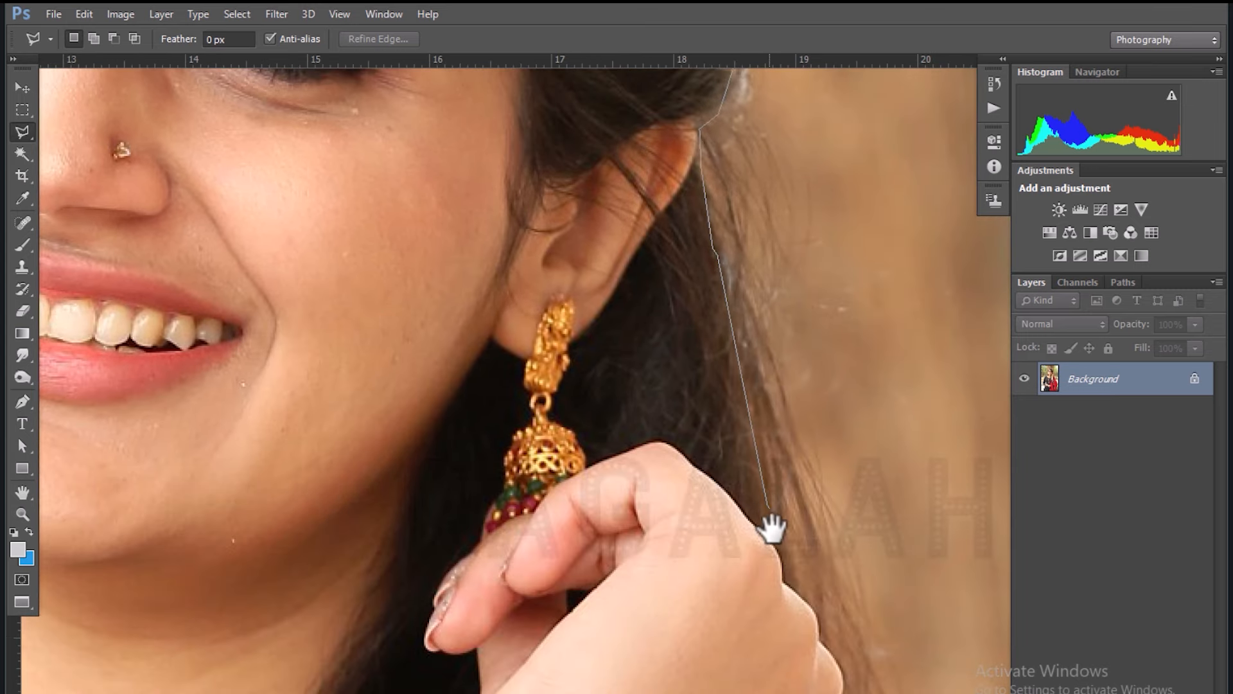
drag(770, 524, 714, 339)
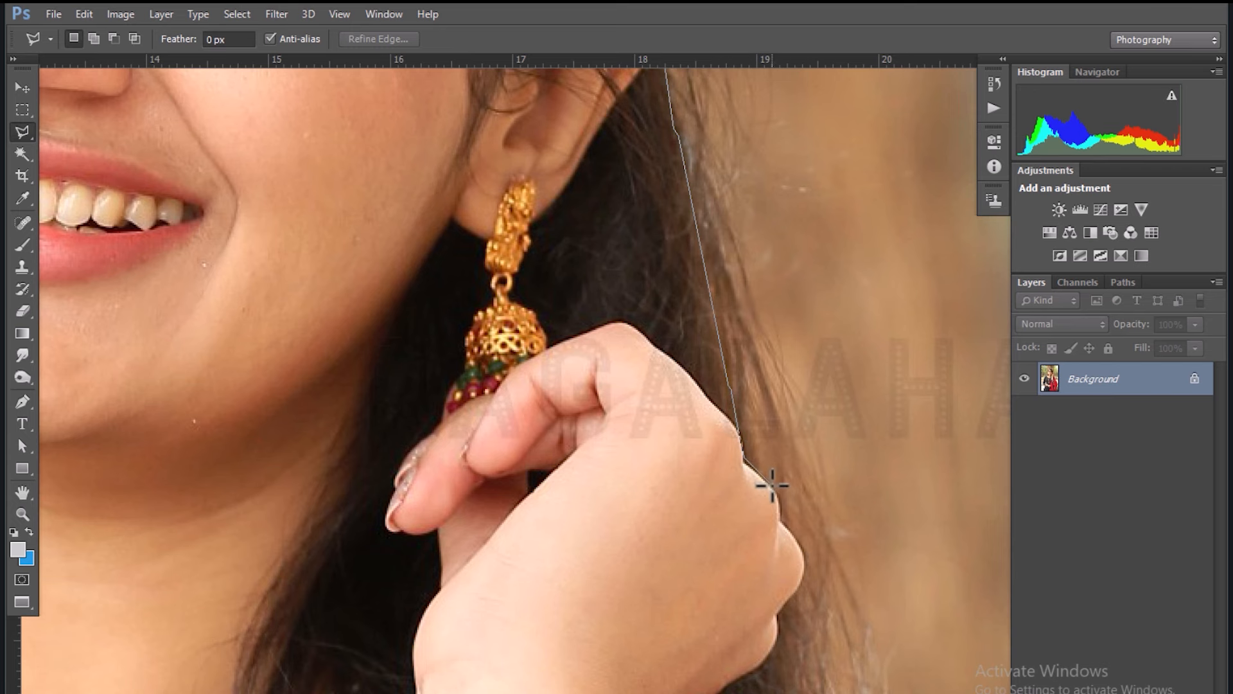
drag(796, 528, 743, 427)
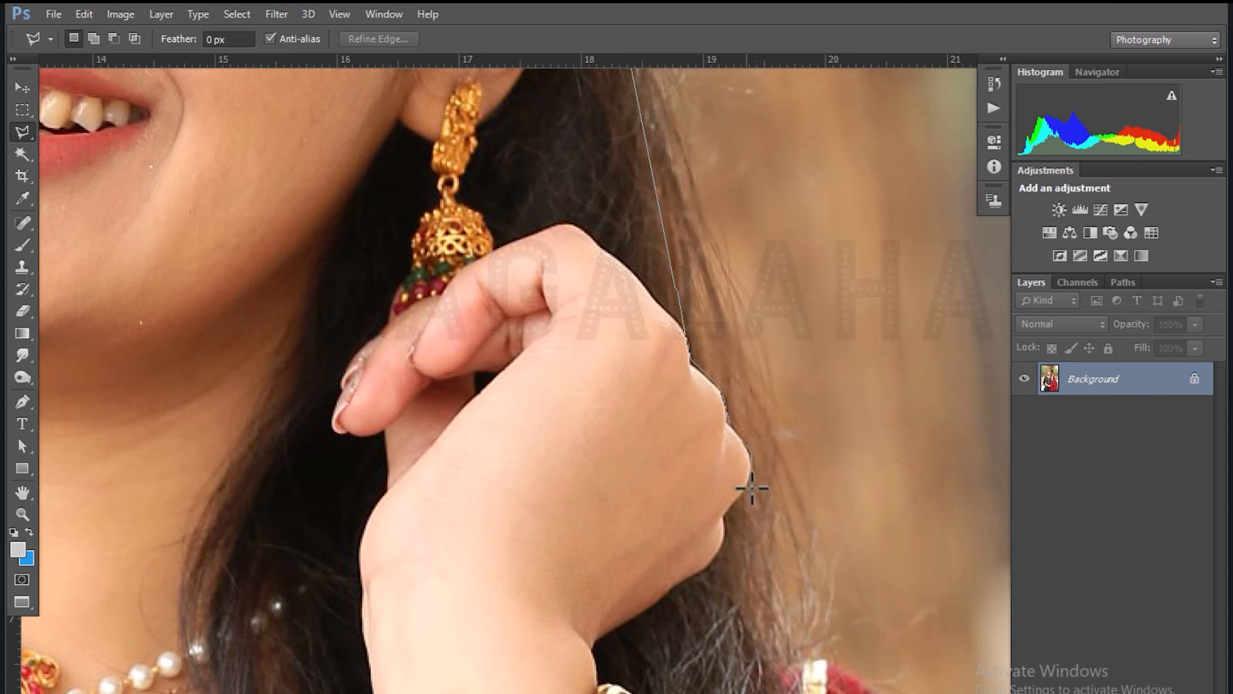
Trace the selection from the knuckles down through the hair to the red scarf's shoulder and along its upper outer edge.
click(736, 511)
click(769, 651)
drag(765, 583, 671, 351)
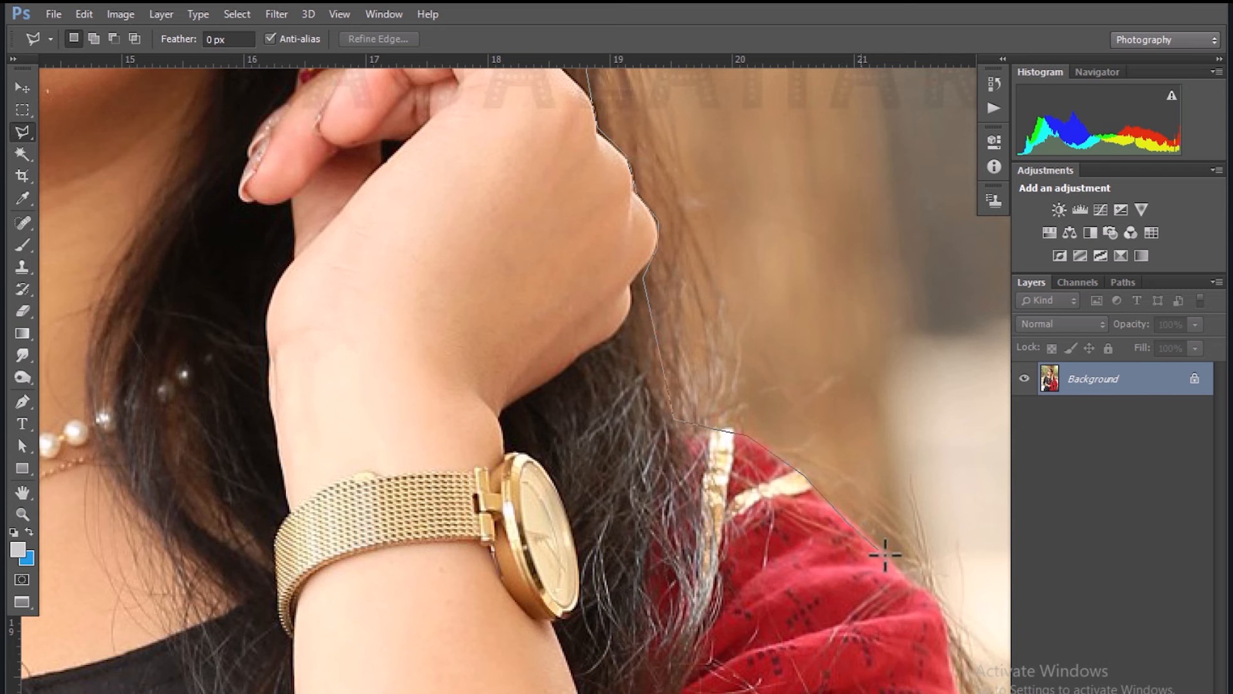
drag(876, 522, 688, 302)
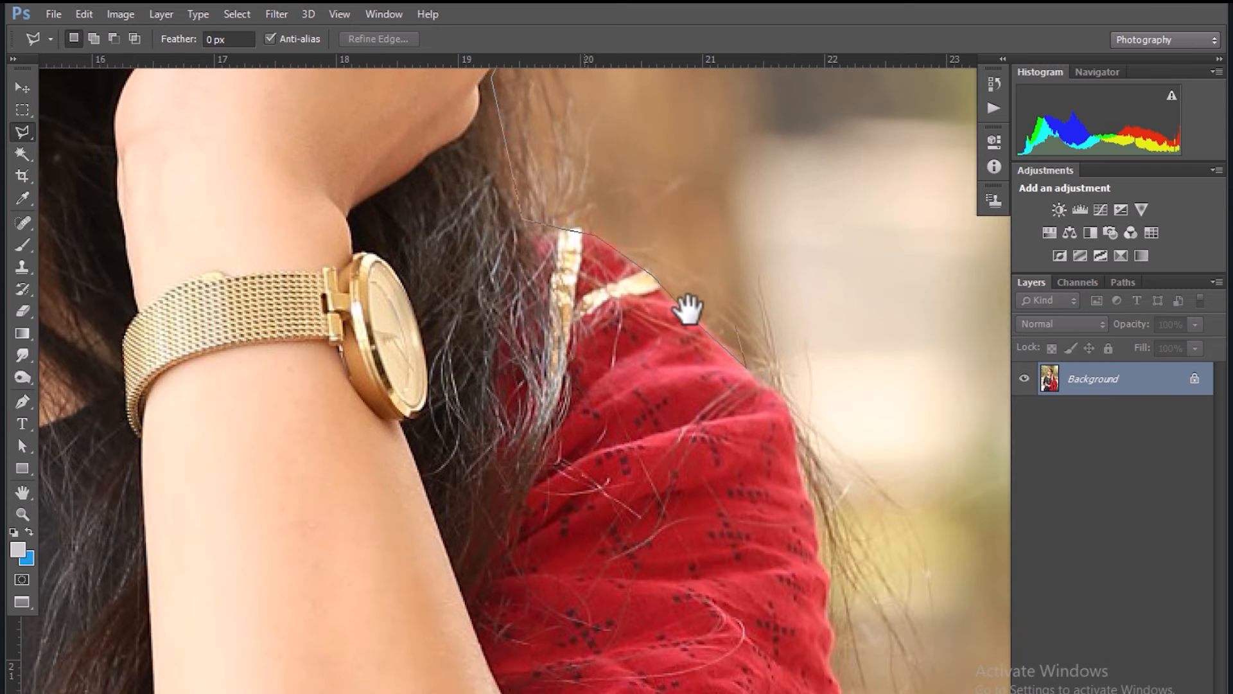
click(771, 400)
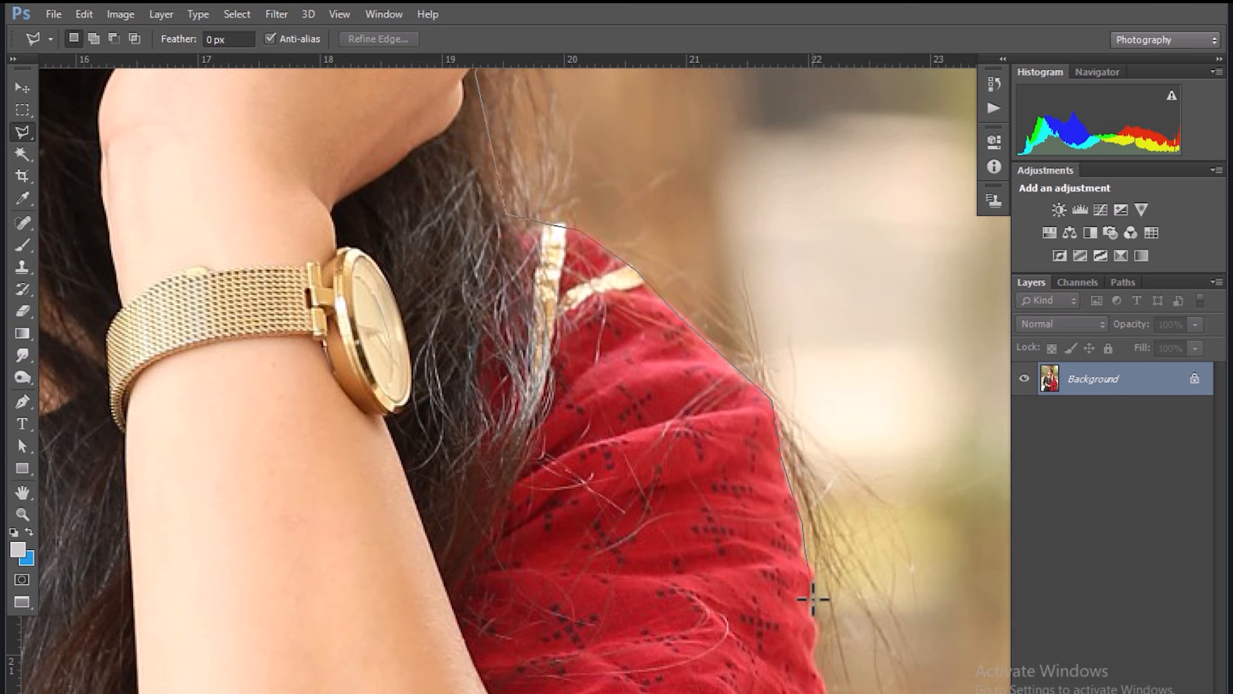
mouse_move(807, 592)
mouse_down()
mouse_move(745, 319)
mouse_move(757, 322)
mouse_up()
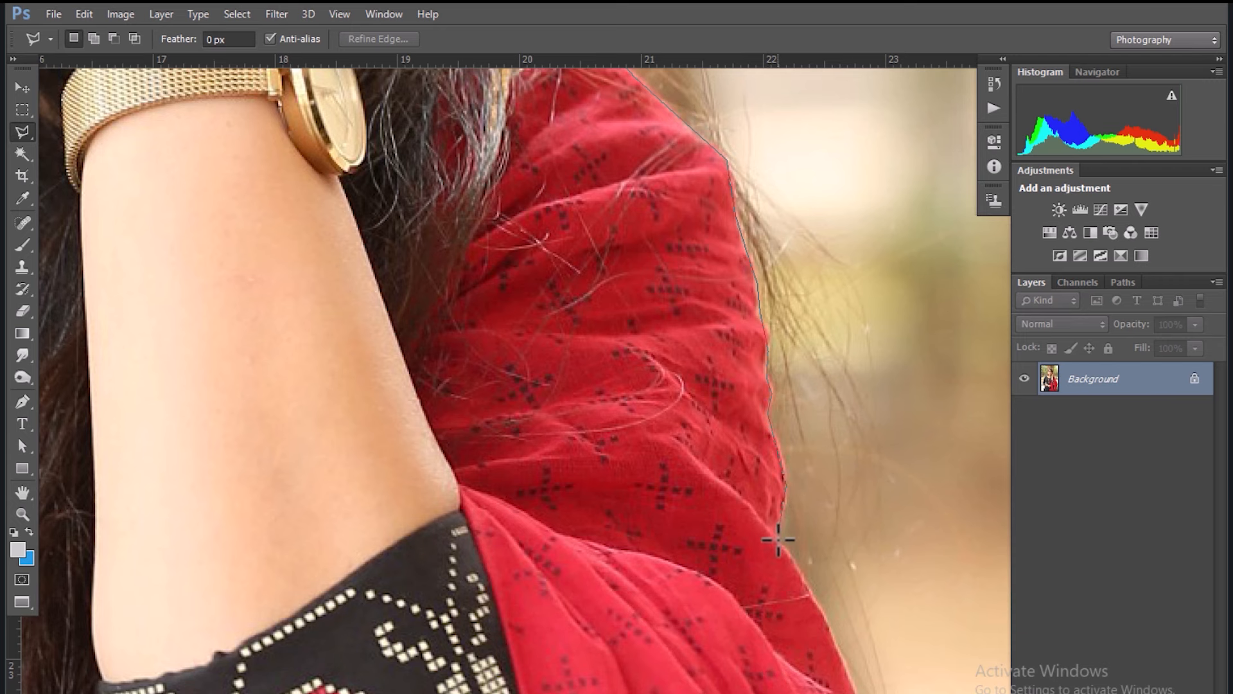
Continue the selection down the scarf's outer edge, past the overlapping fold and the loose yellow thread.
mouse_move(801, 553)
mouse_down()
mouse_move(729, 418)
mouse_move(738, 432)
mouse_up()
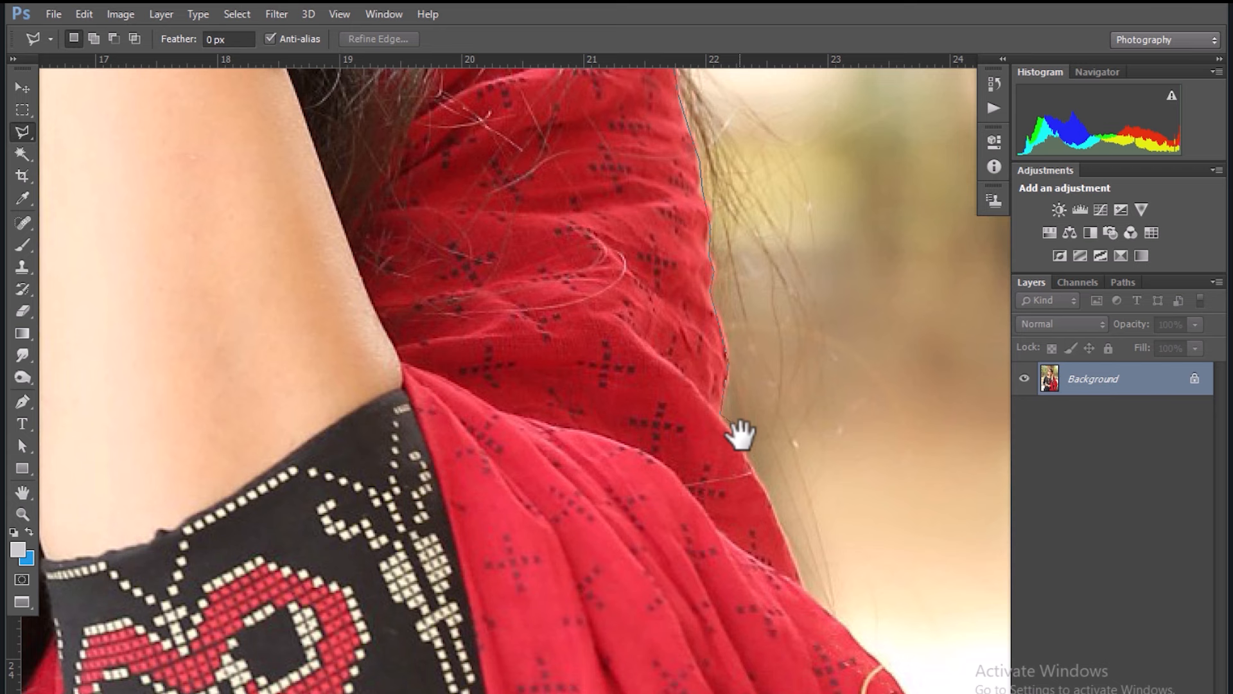
click(774, 506)
drag(806, 586, 688, 407)
click(691, 413)
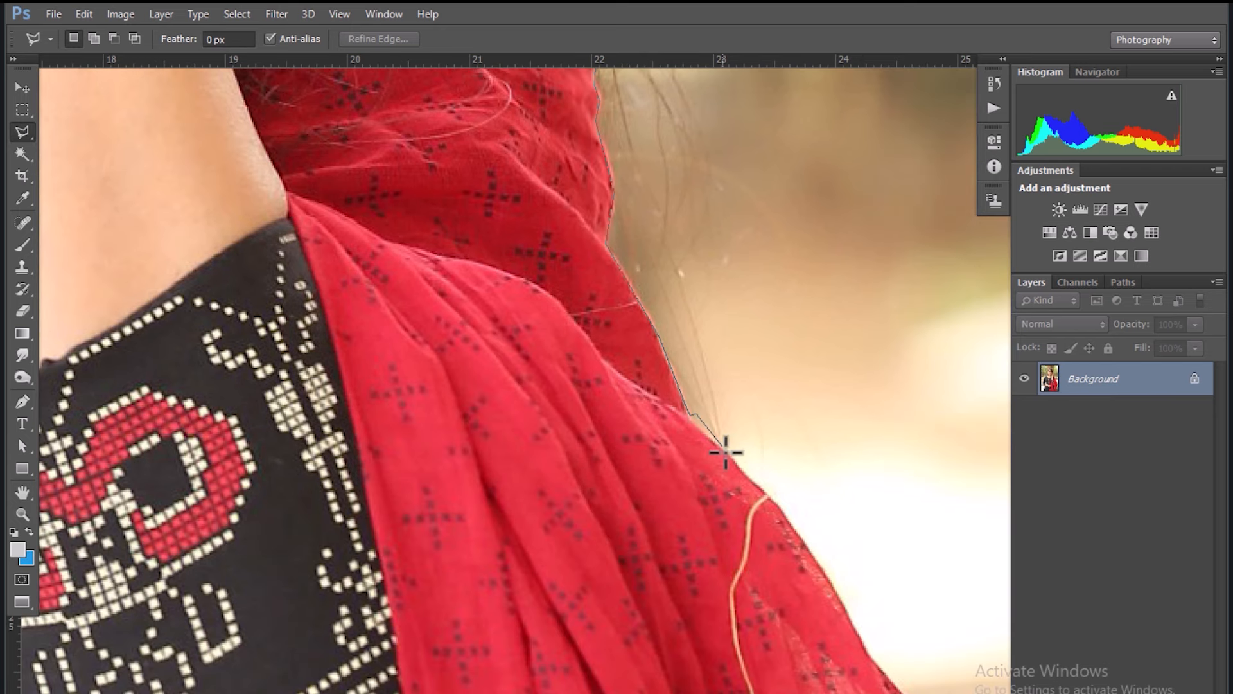
click(723, 449)
click(740, 469)
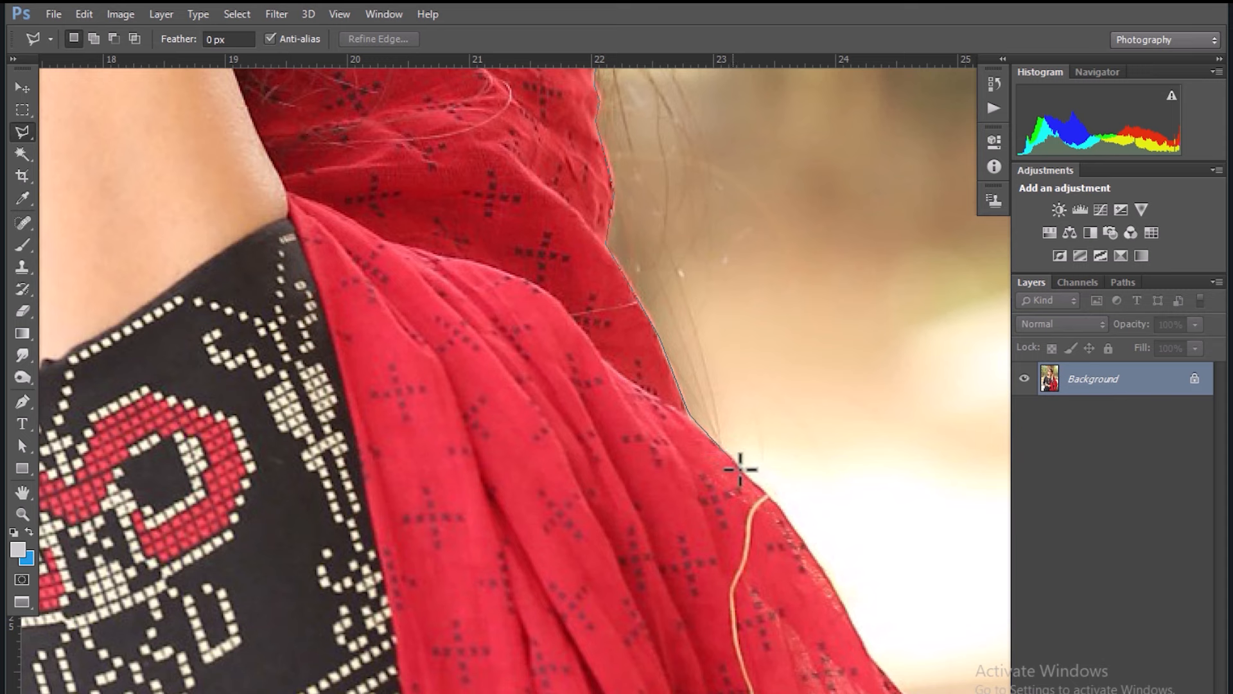
click(796, 525)
drag(845, 604, 638, 330)
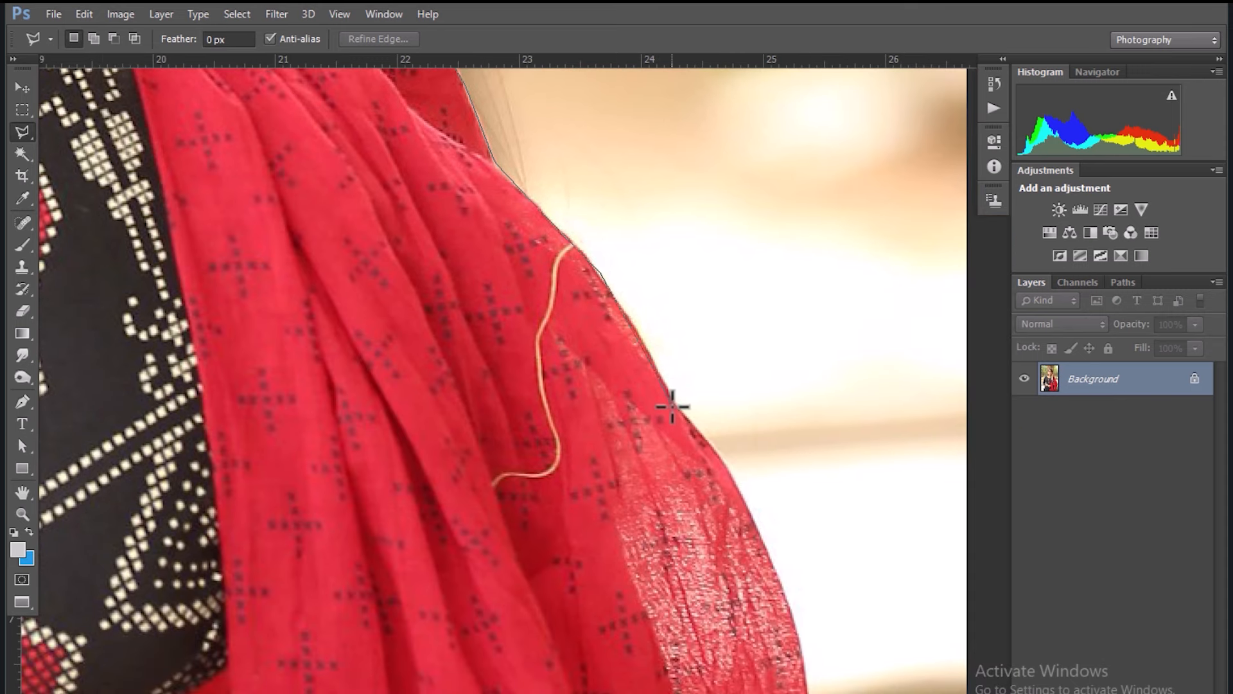
Trace the selection around the scarf's wide outer bulge beside the bright background.
drag(754, 522, 679, 327)
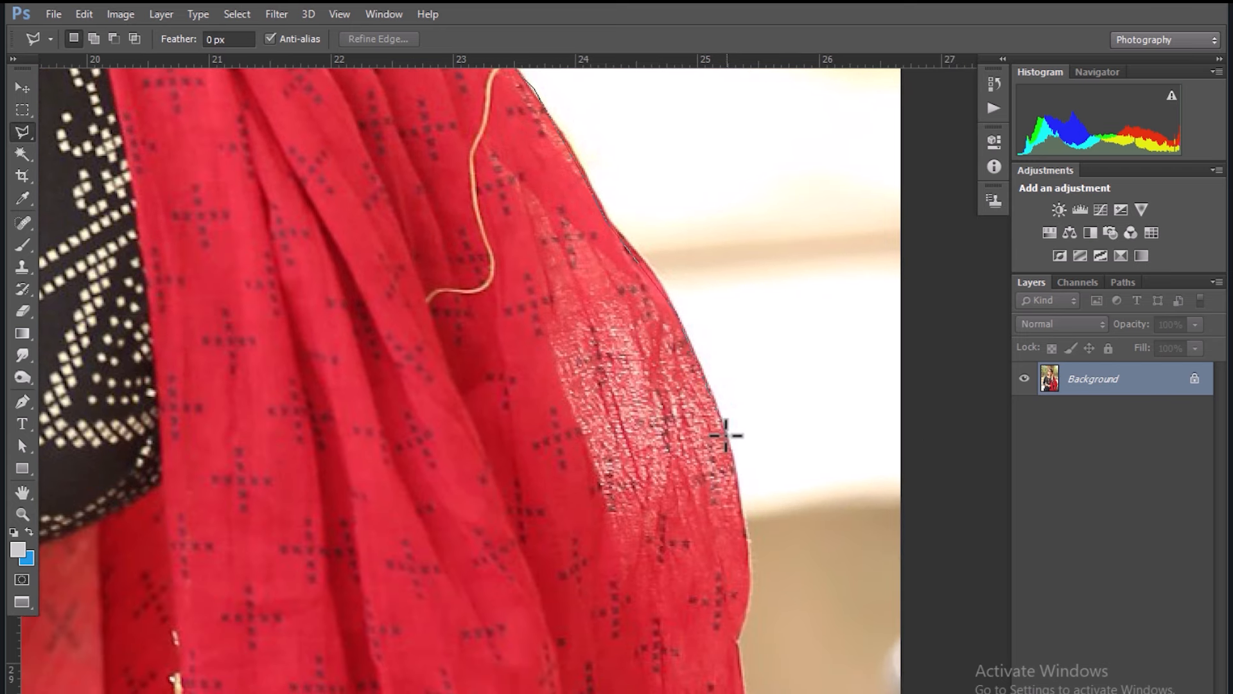
drag(742, 458, 732, 379)
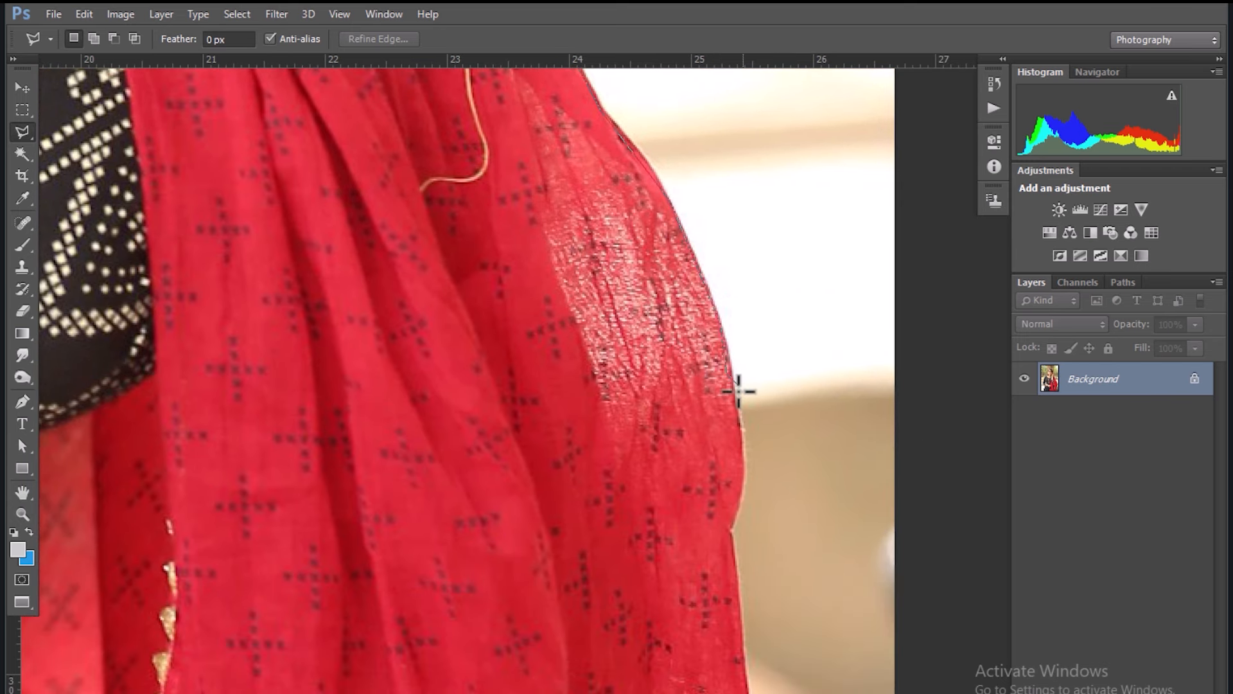
click(737, 406)
drag(738, 552, 702, 364)
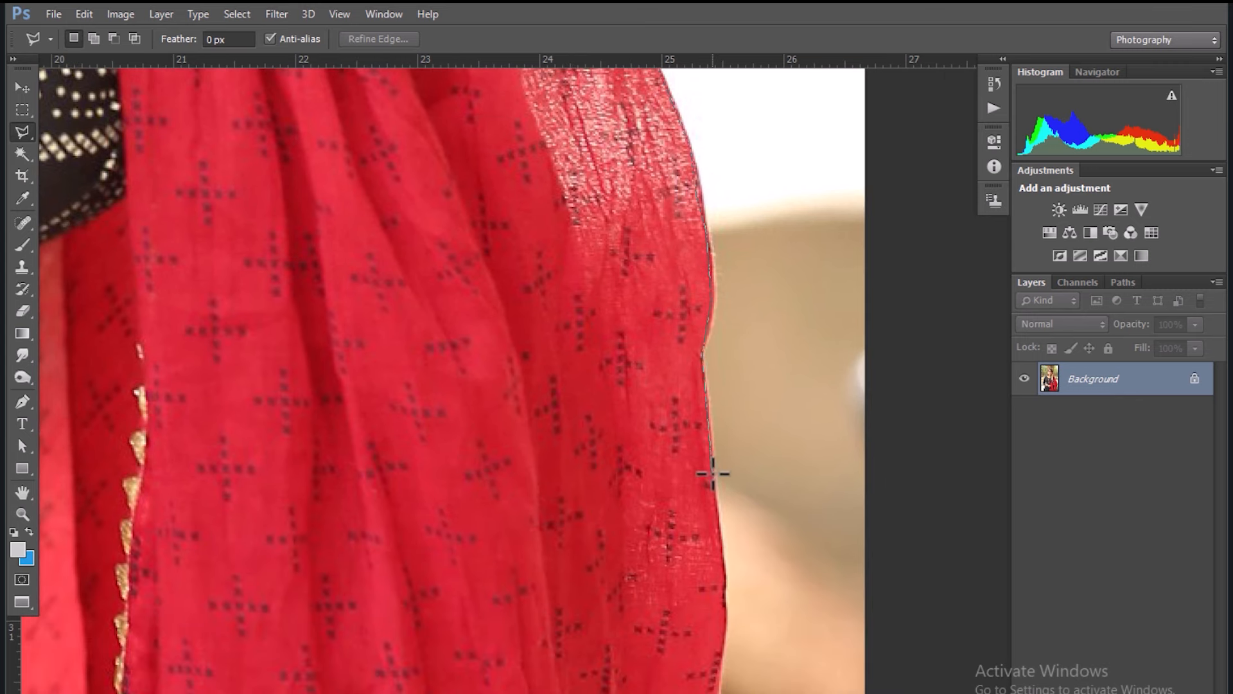
drag(720, 495, 707, 339)
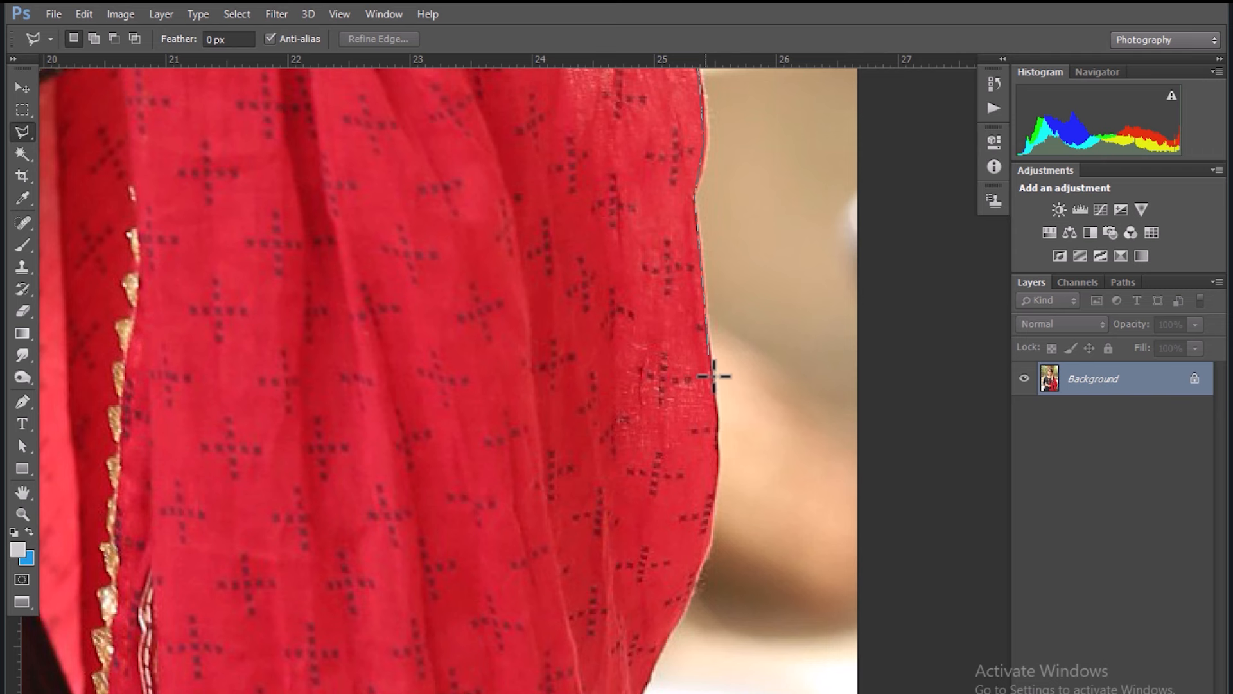
click(716, 419)
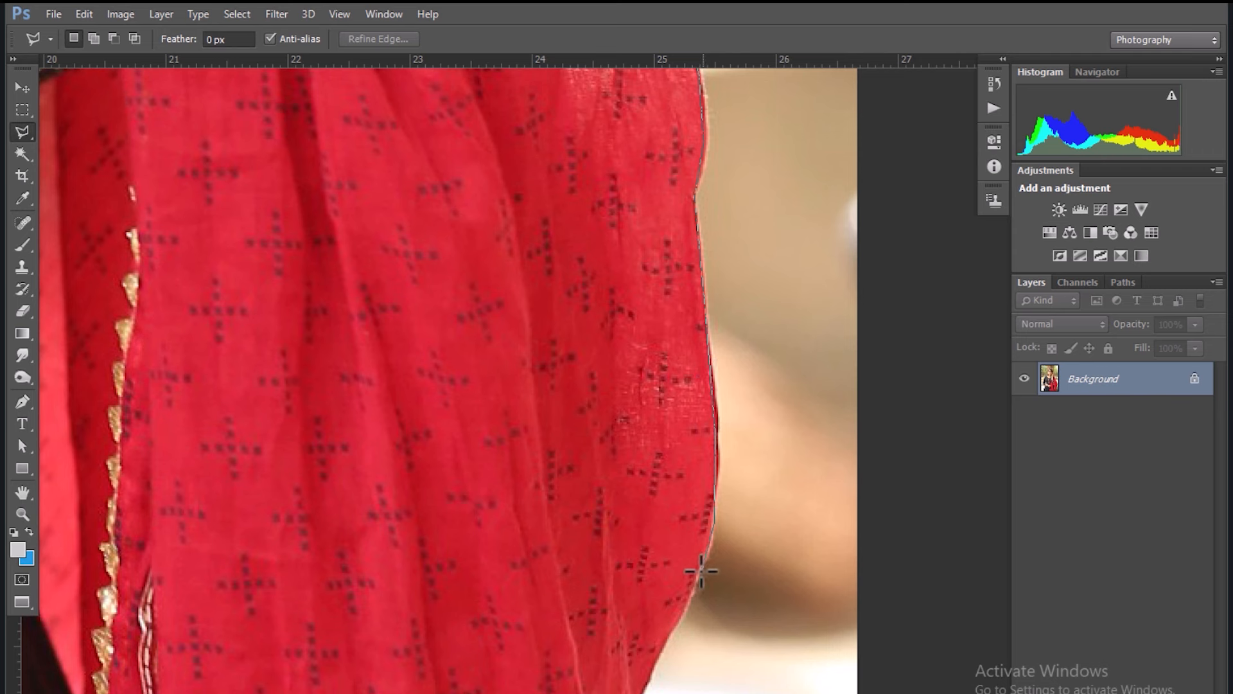
Trace the underside of the scarf's bulge in to the inner corner, removing a misplaced selection point.
drag(691, 571, 716, 420)
click(716, 419)
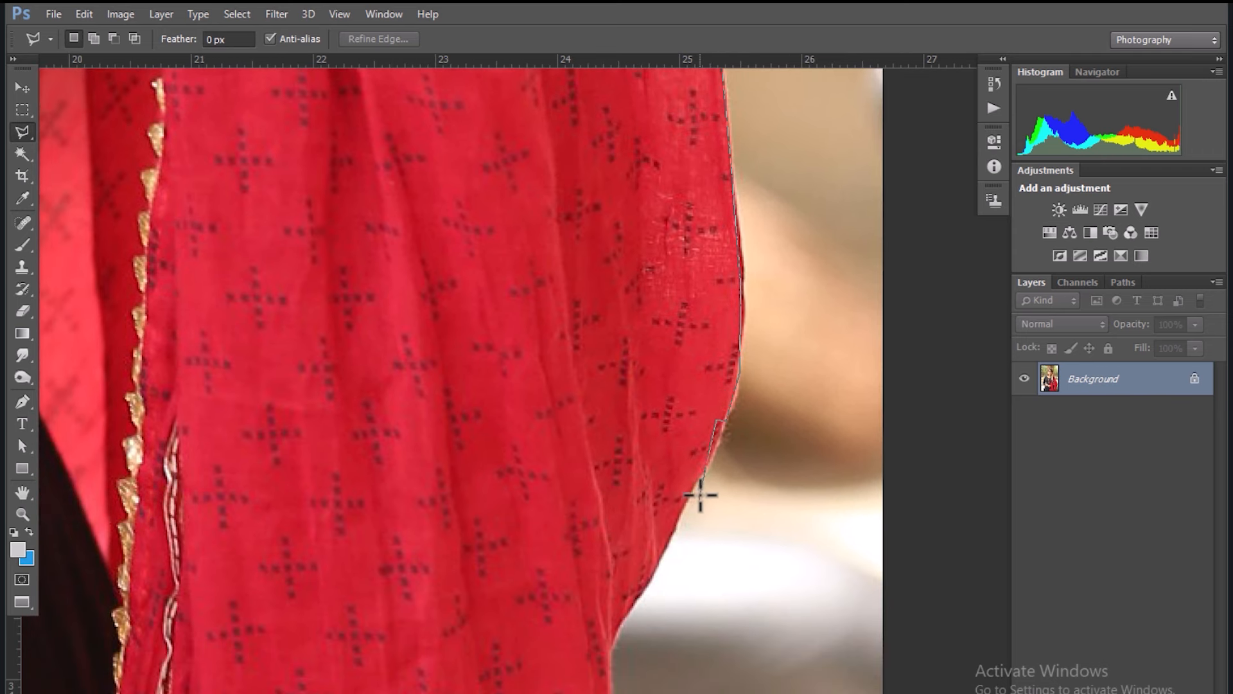
key(Delete)
click(639, 605)
click(610, 647)
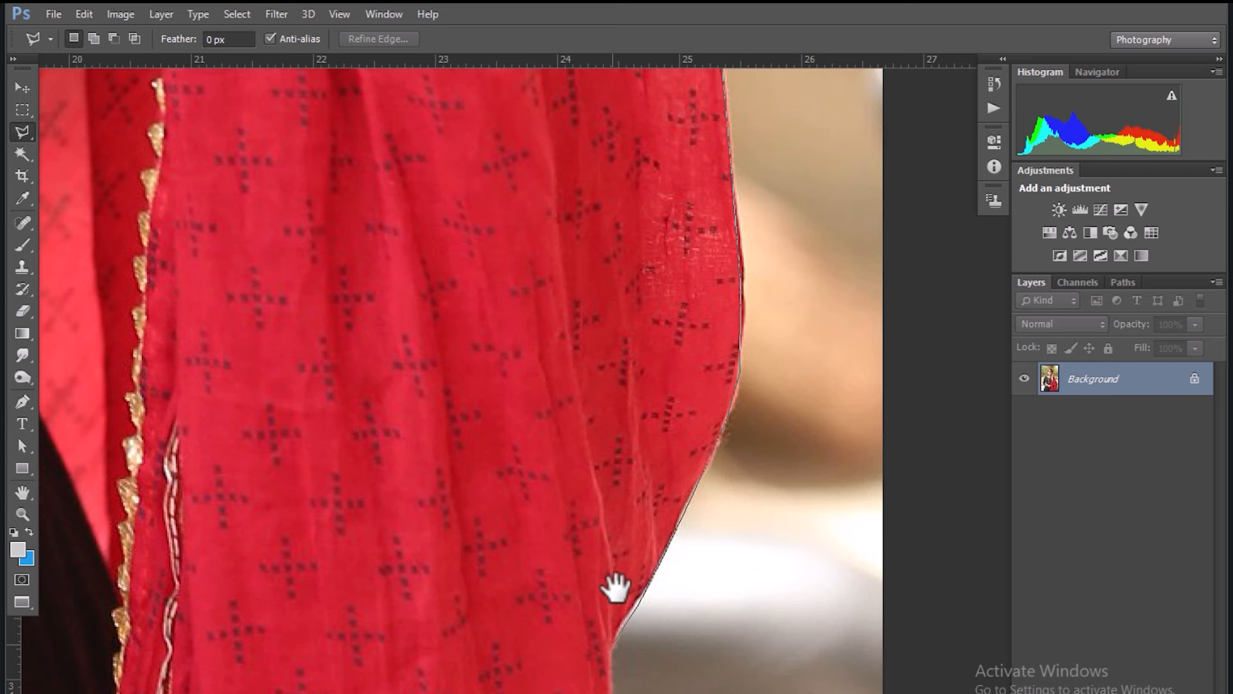
Bring the selection down the straight hanging edge of the scarf below the inner corner.
drag(611, 584, 637, 314)
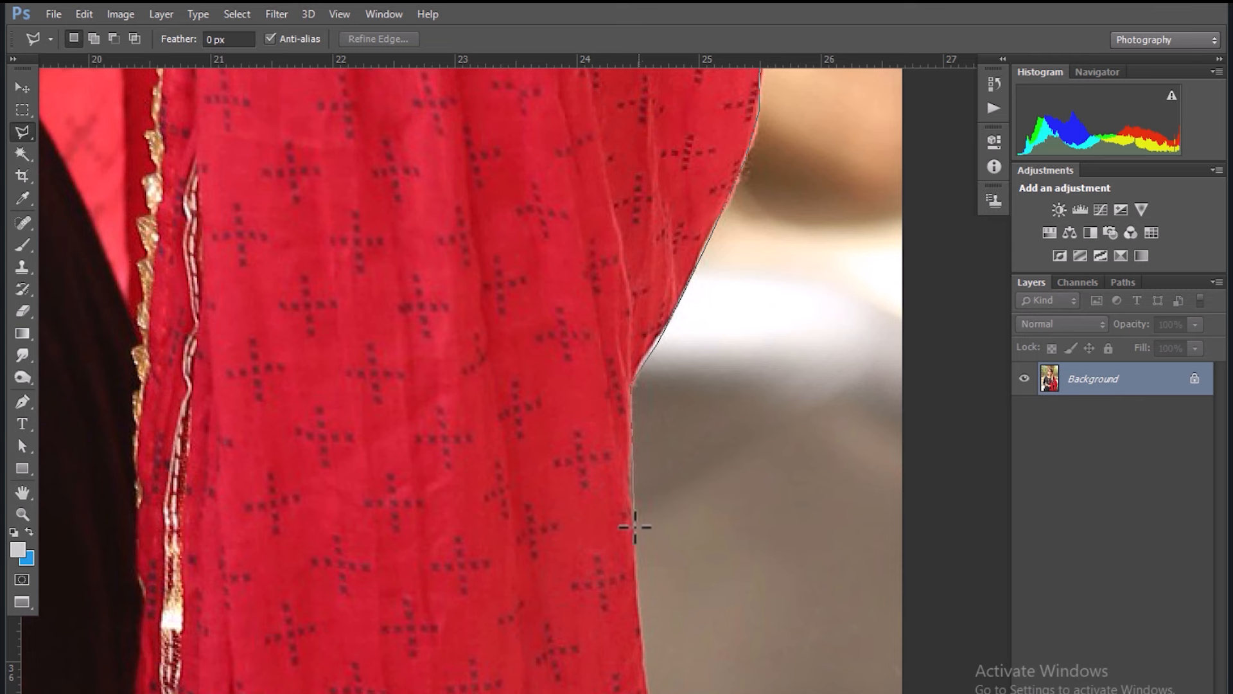
click(635, 564)
drag(633, 552, 620, 366)
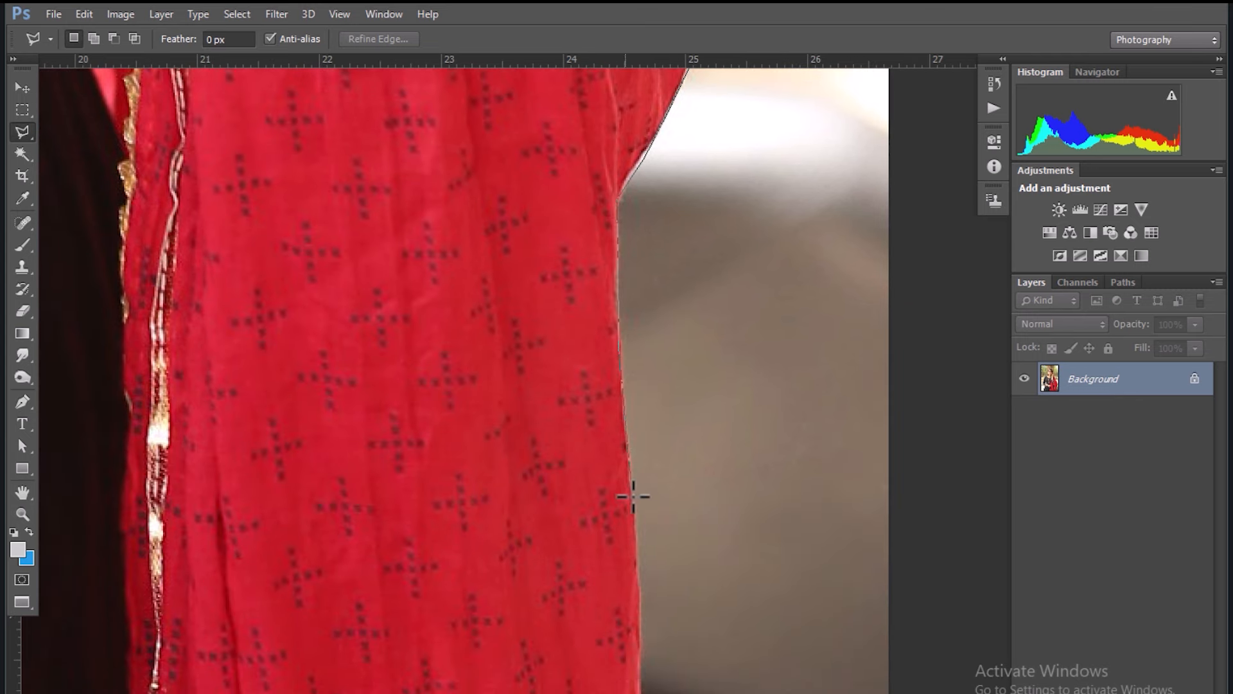
click(641, 571)
drag(620, 561, 605, 388)
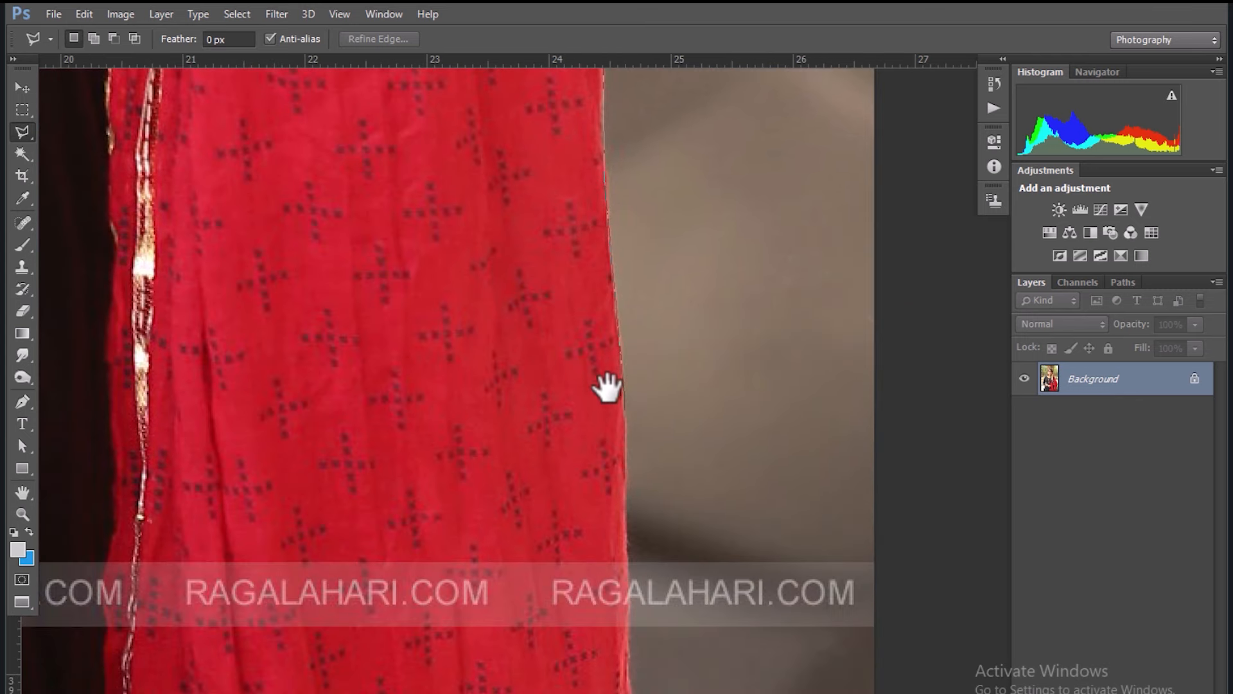
Extend the selection past the photo's lower edge and close it along that edge at the starting point by the dress hem.
click(634, 588)
drag(633, 591, 631, 343)
click(627, 584)
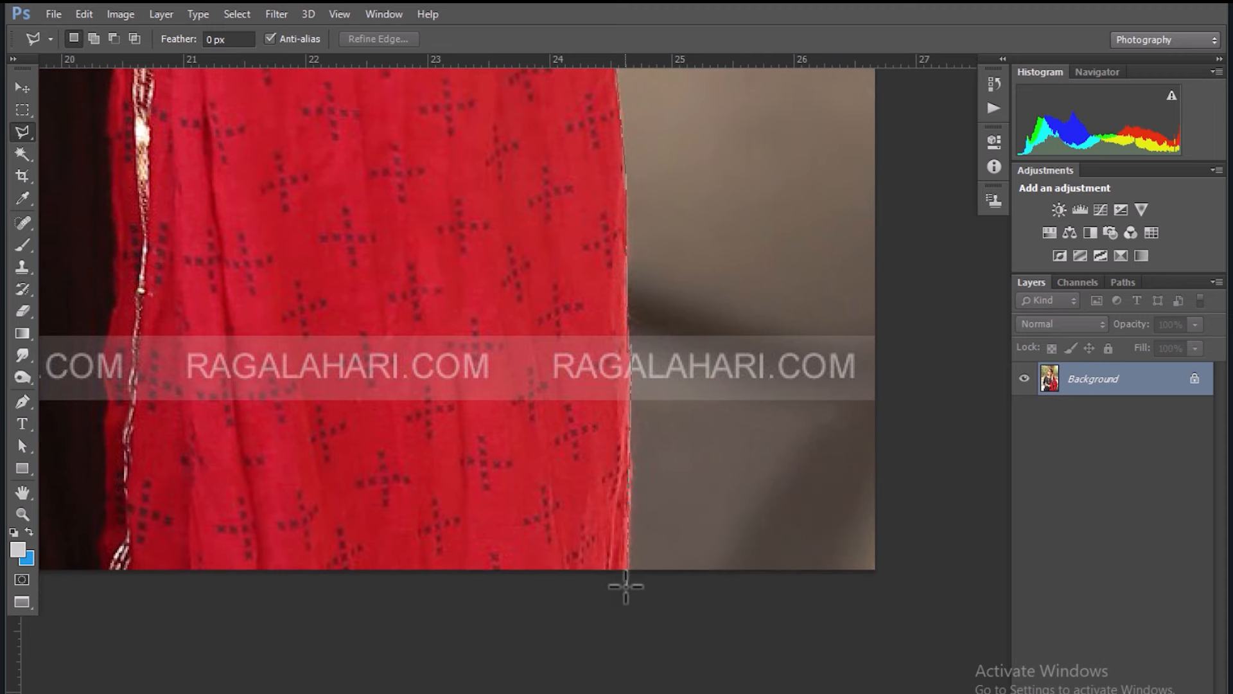
scroll(605, 176, down, 4)
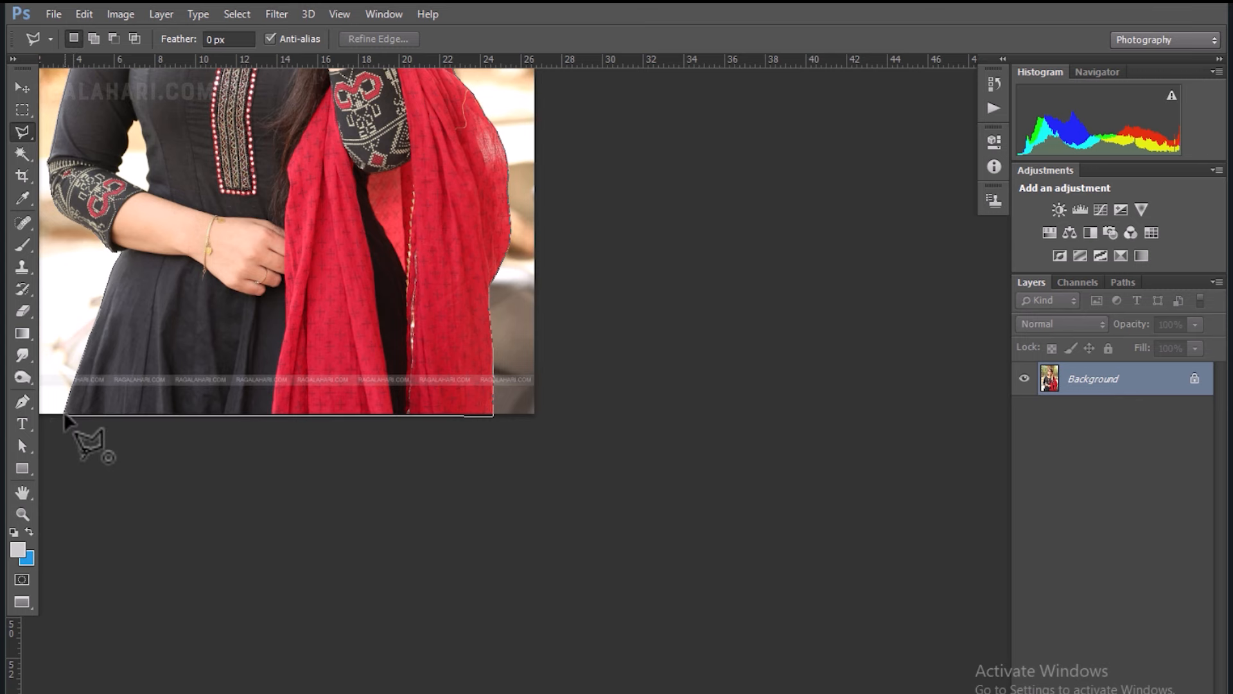
click(69, 415)
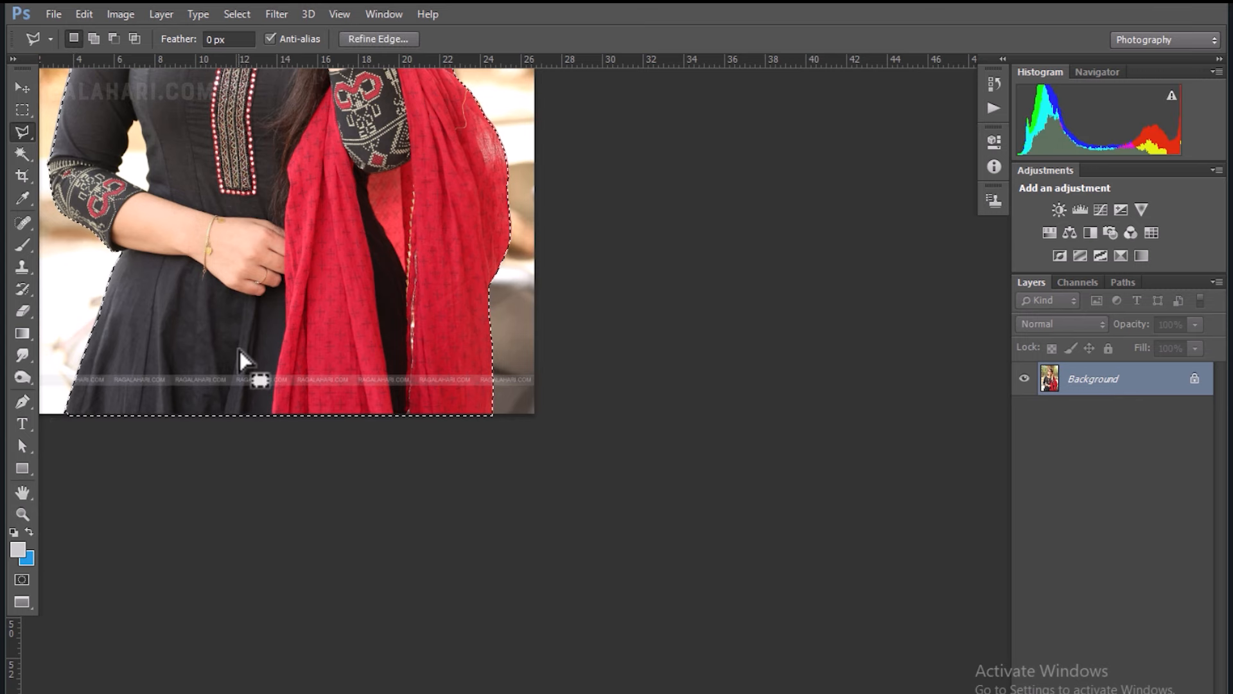
Examine the closed selection around the whole figure and up close around the head and hair.
key(ctrl+minus)
key(ctrl+minus)
drag(521, 220, 548, 376)
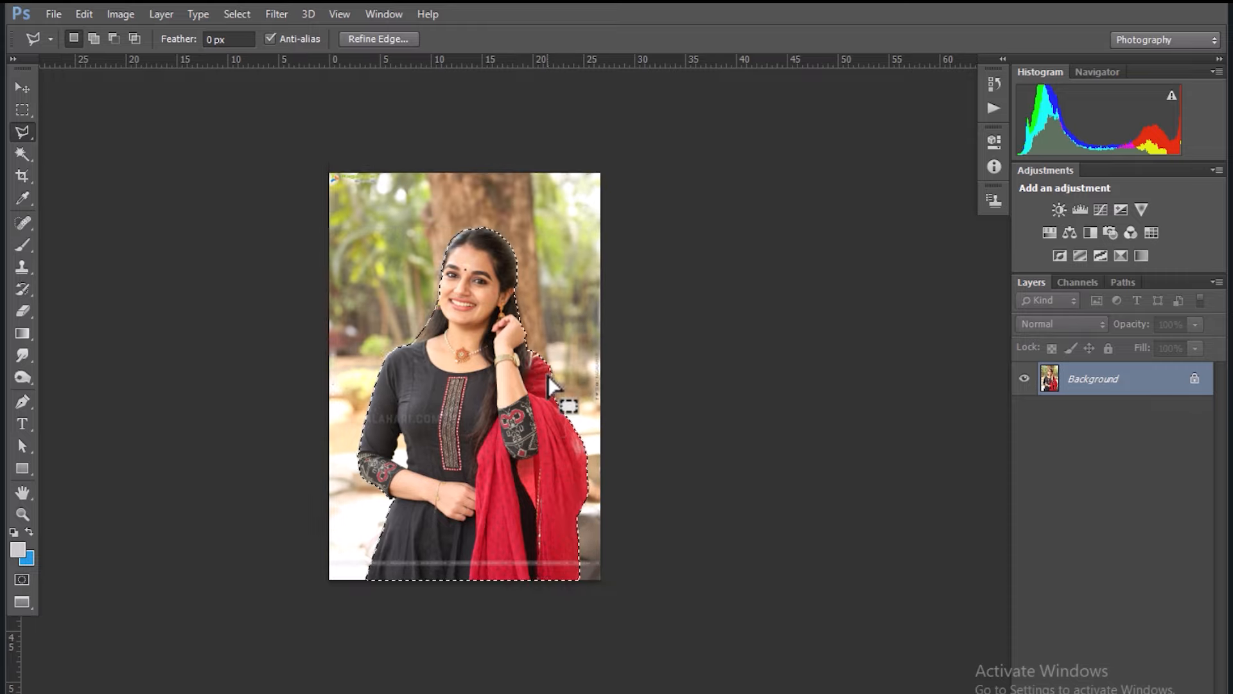
key(ctrl+plus)
key(ctrl+plus)
key(ctrl+plus)
key(ctrl+plus)
drag(413, 315, 527, 436)
drag(493, 345, 504, 384)
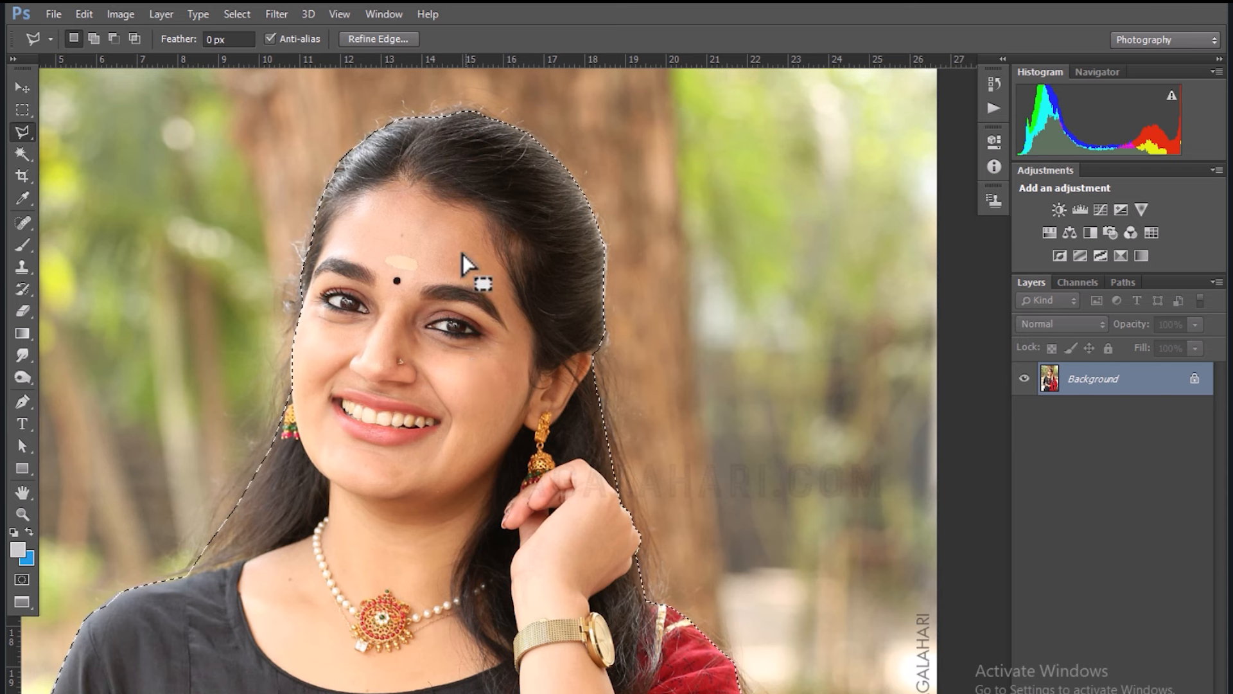
Set the lasso feather to 1.5 px and copy the selected woman to a new layer.
click(219, 39)
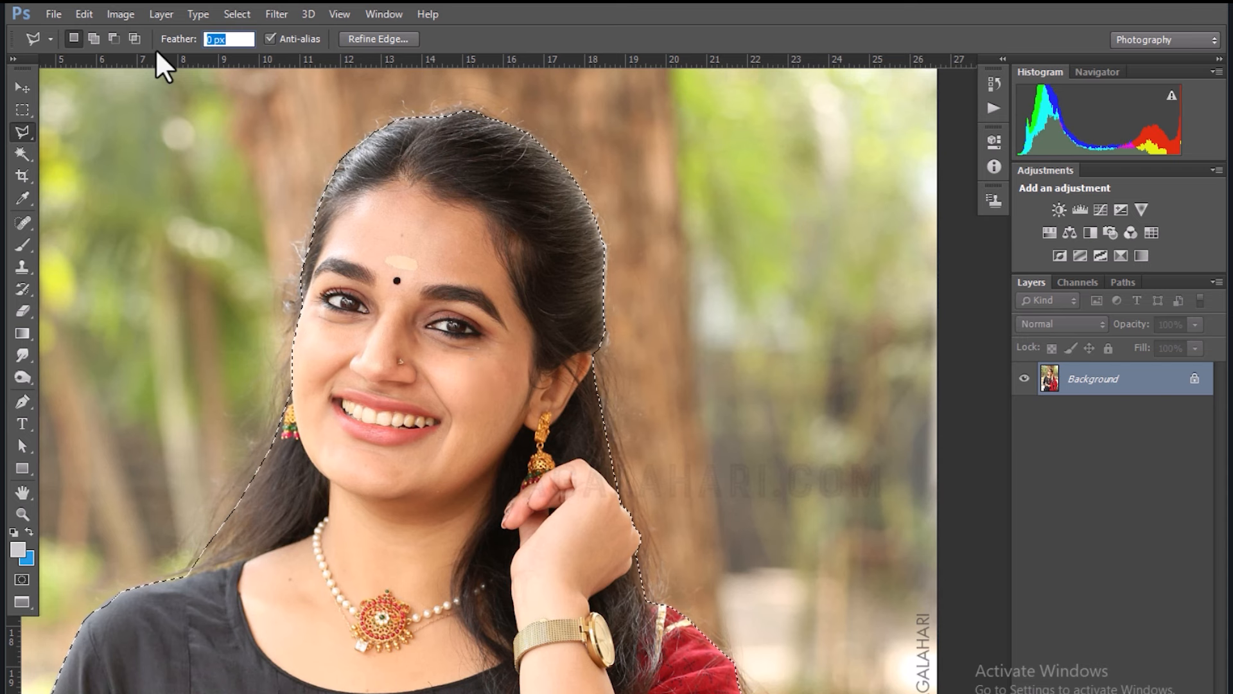
text(1.5)
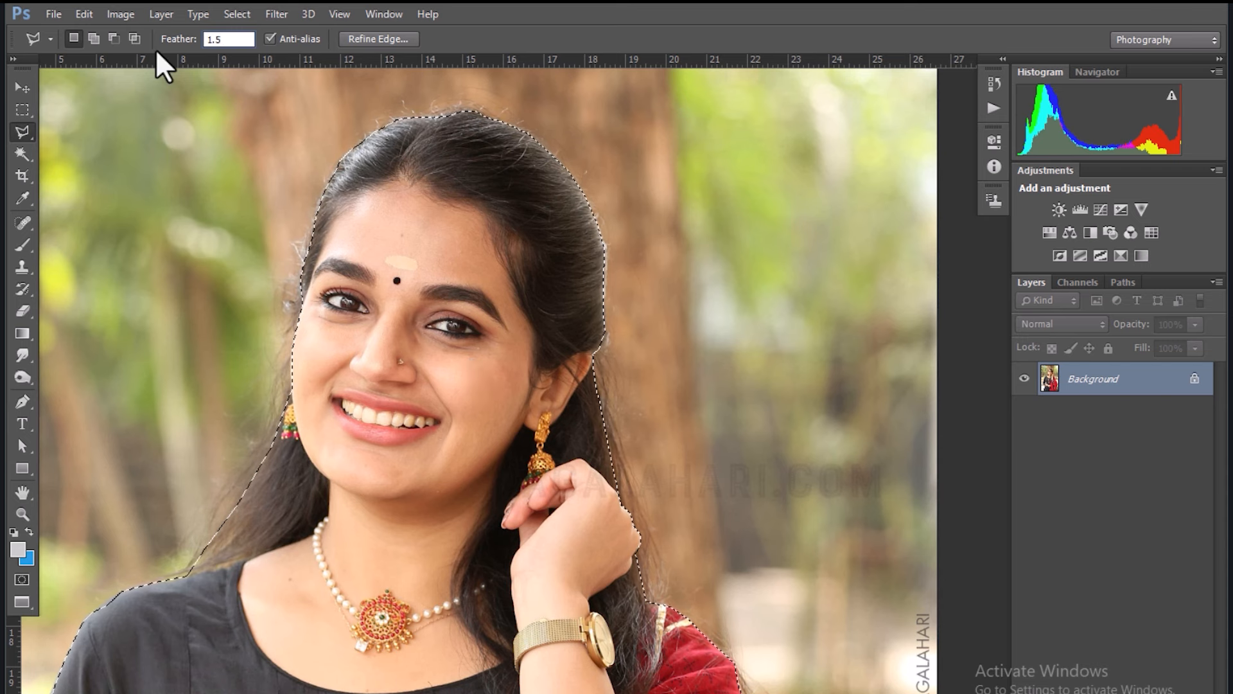
key(Return)
key(ctrl+shift+alt+n)
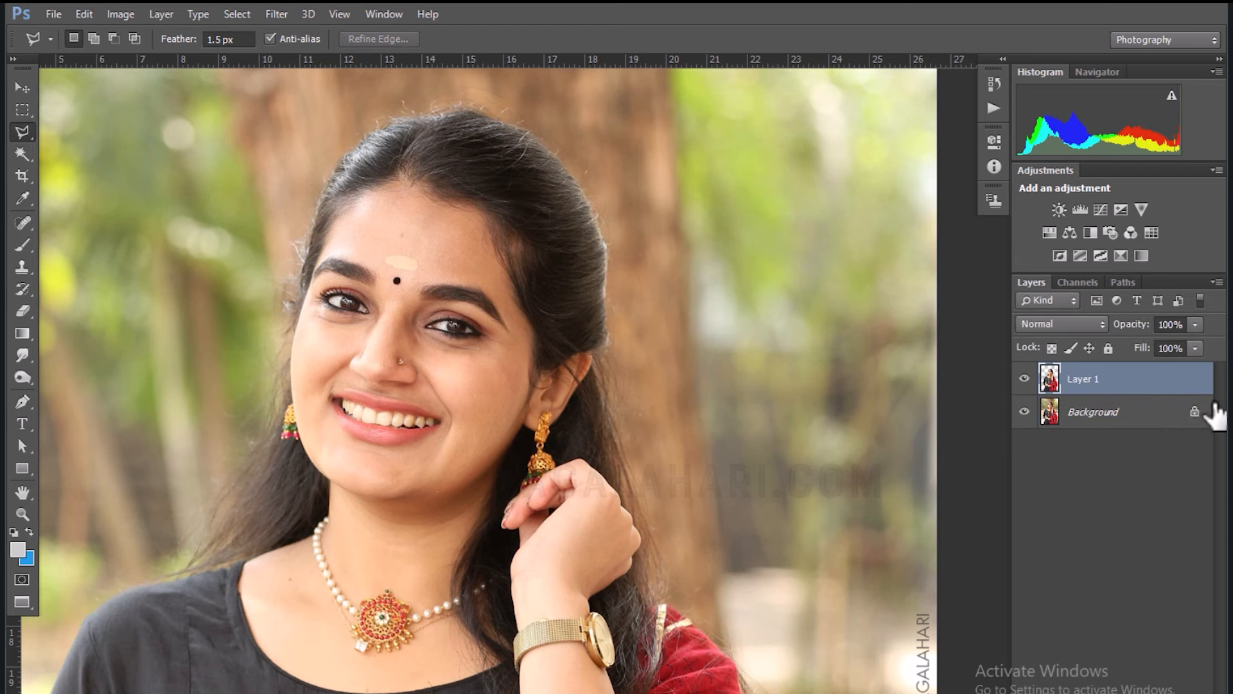
Add a new layer directly above the Background layer and fill it with a mint green background colour.
click(1163, 414)
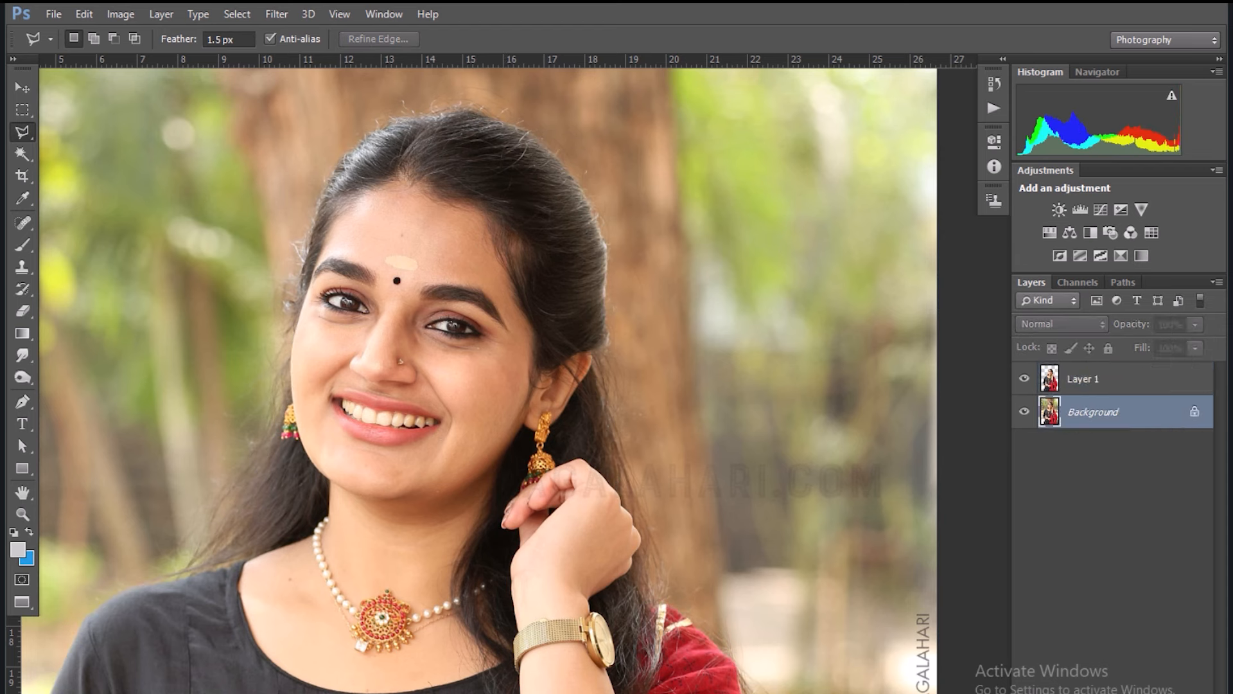
key(ctrl+shift+alt+n)
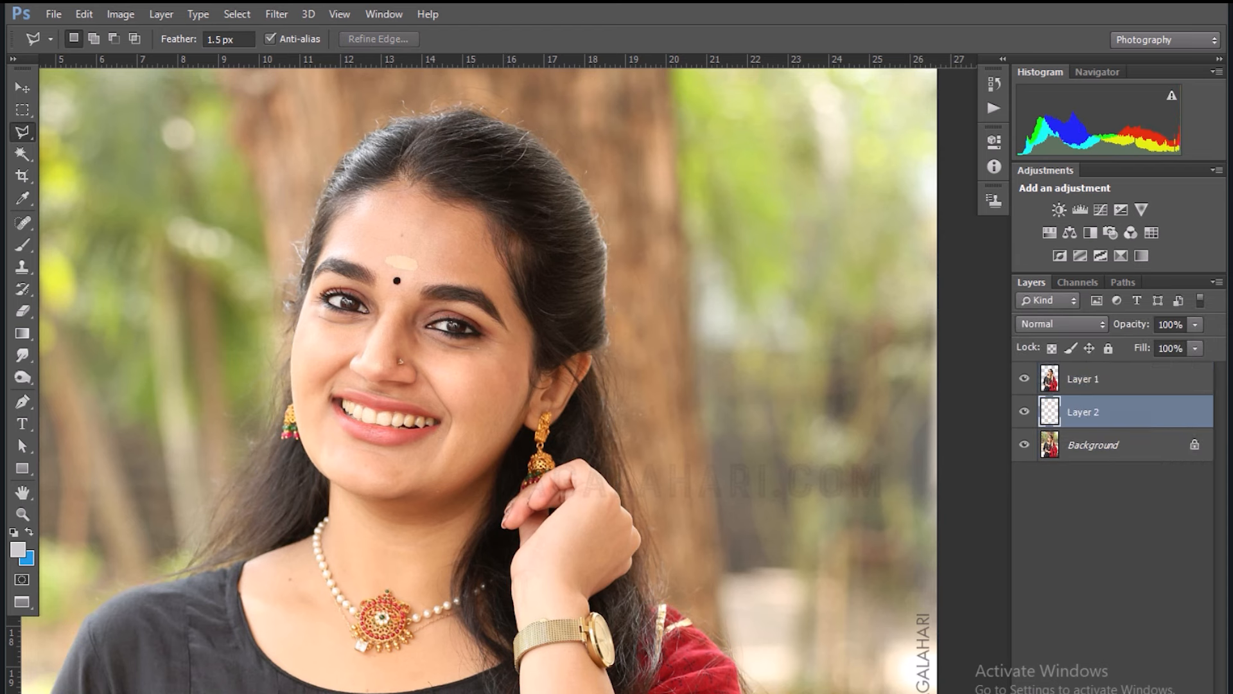
click(24, 563)
drag(647, 329, 641, 315)
drag(542, 206, 534, 191)
key(Return)
key(ctrl+BackSpace)
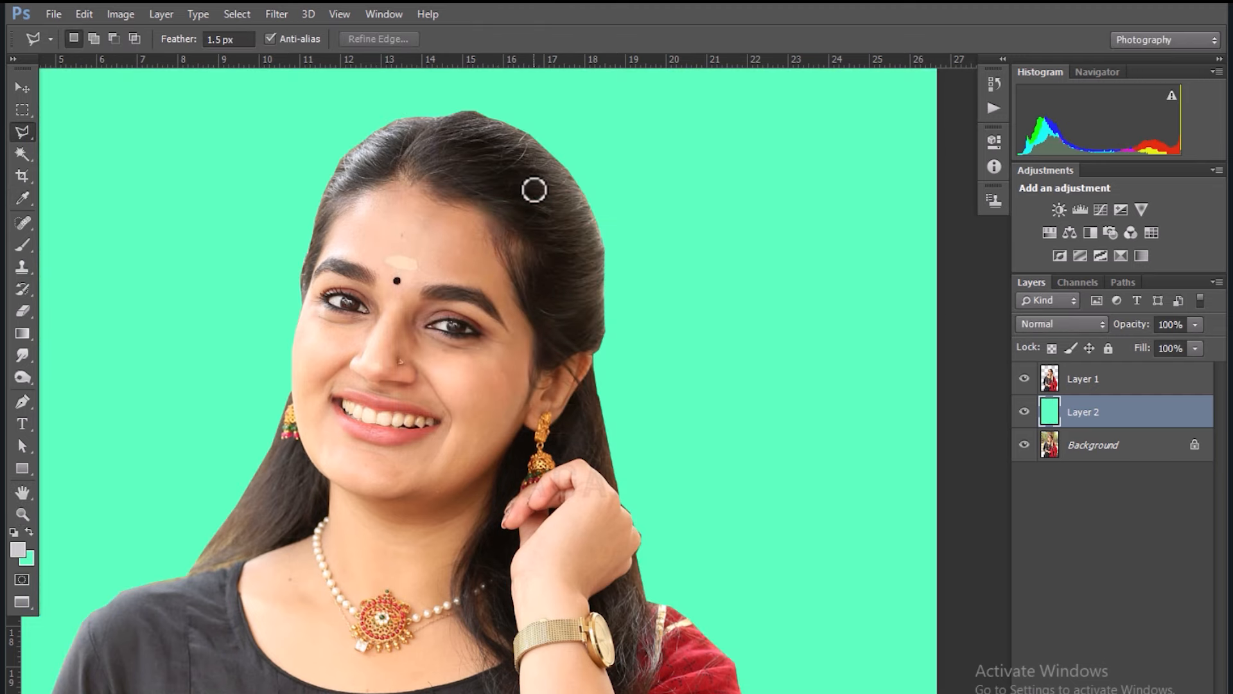
Examine the cutout against the green fill, checking the hair edge beside the face, earring and shoulder up close.
key(ctrl+minus)
key(ctrl+minus)
key(ctrl+minus)
key(ctrl+minus)
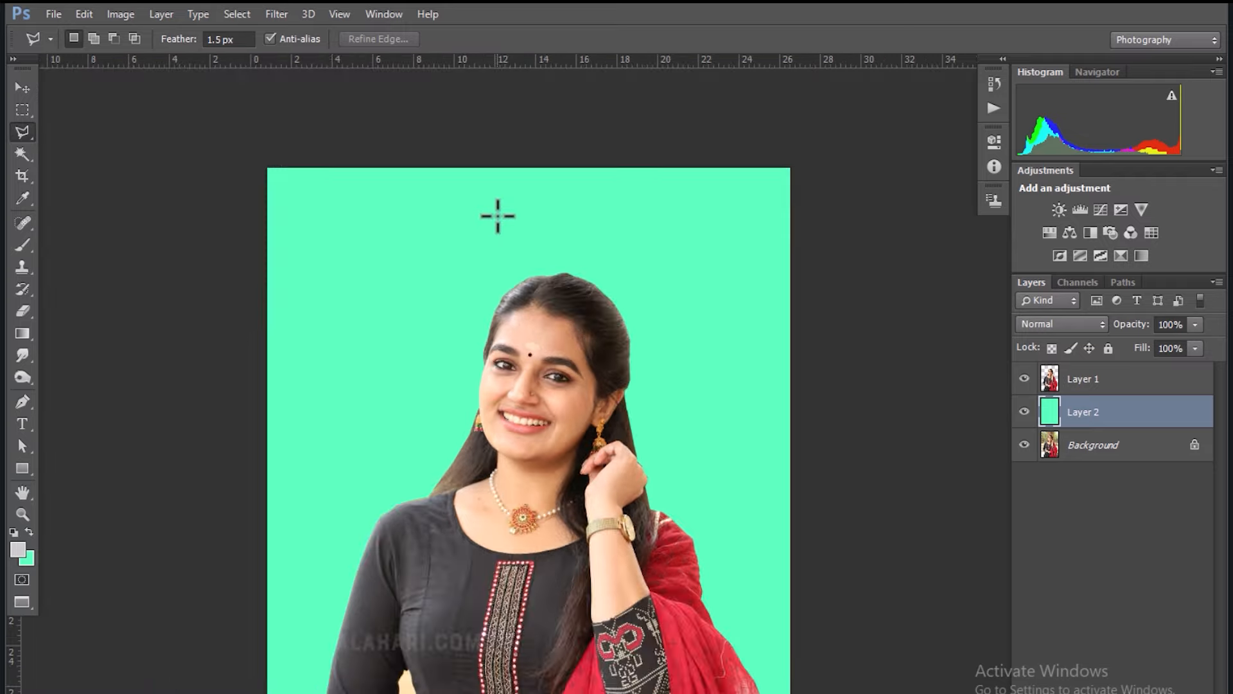
key(ctrl+plus)
key(ctrl+plus)
key(ctrl+plus)
key(ctrl+plus)
key(ctrl+plus)
key(ctrl+plus)
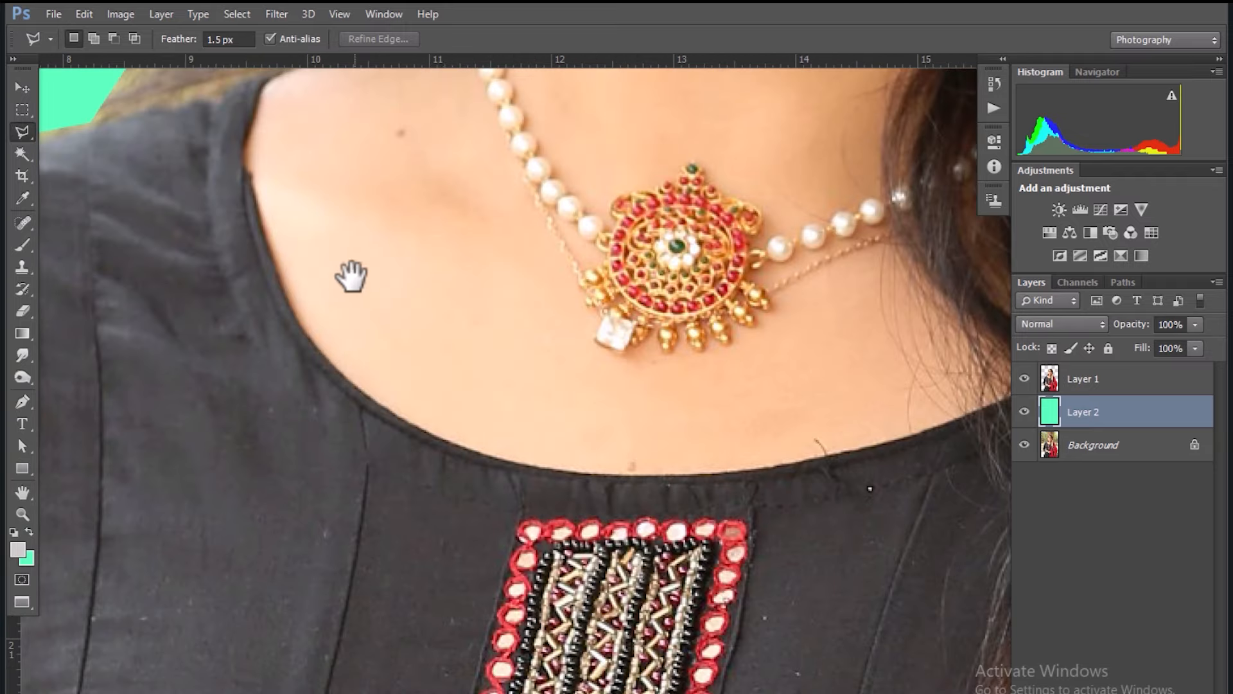
drag(355, 235, 533, 693)
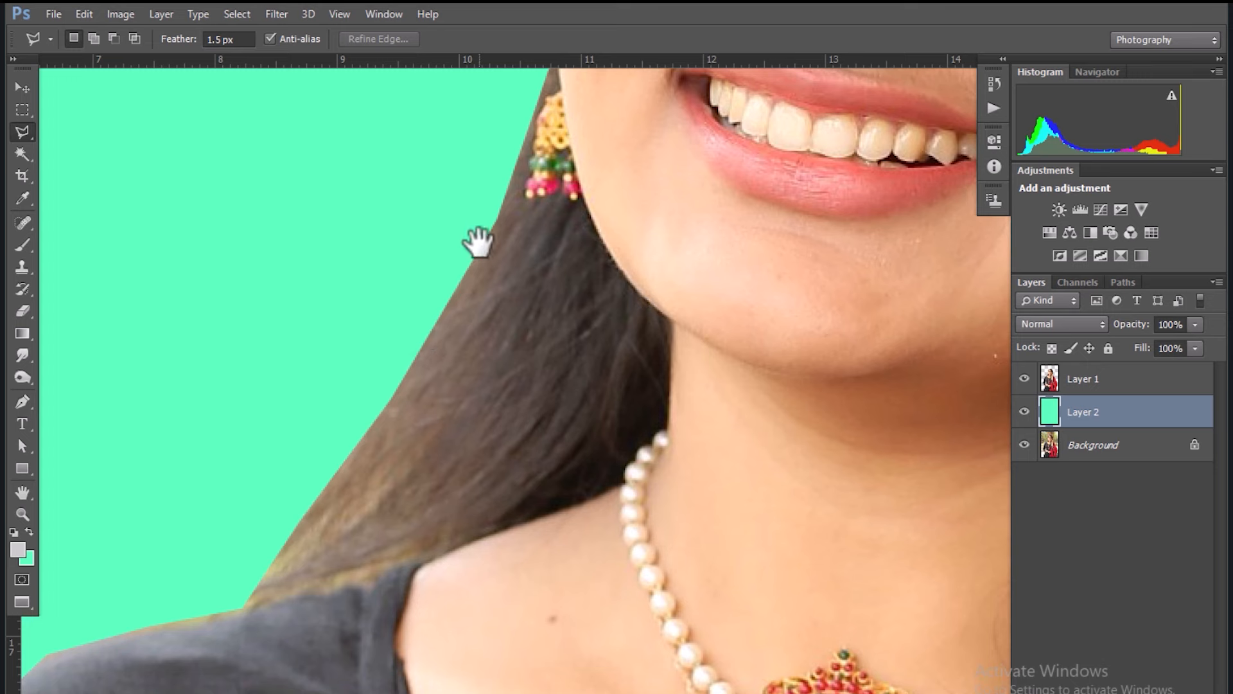
drag(473, 242, 431, 364)
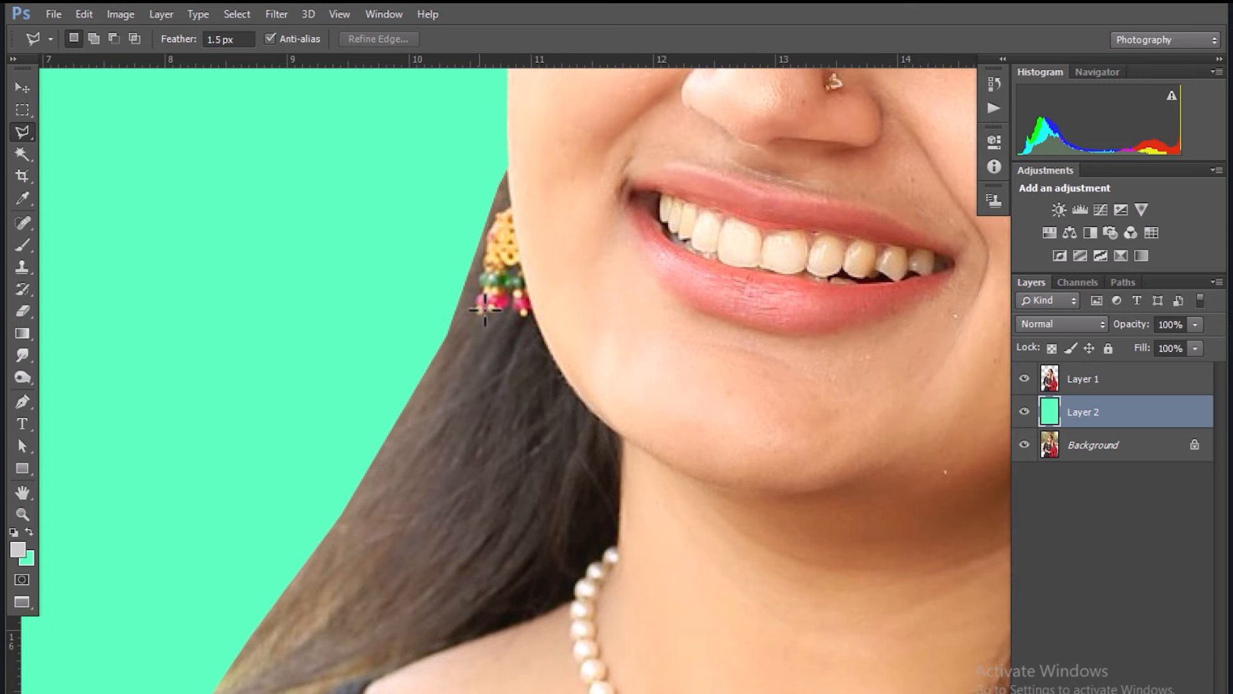
key(ctrl+minus)
key(ctrl+minus)
key(ctrl+minus)
key(ctrl+minus)
key(ctrl+minus)
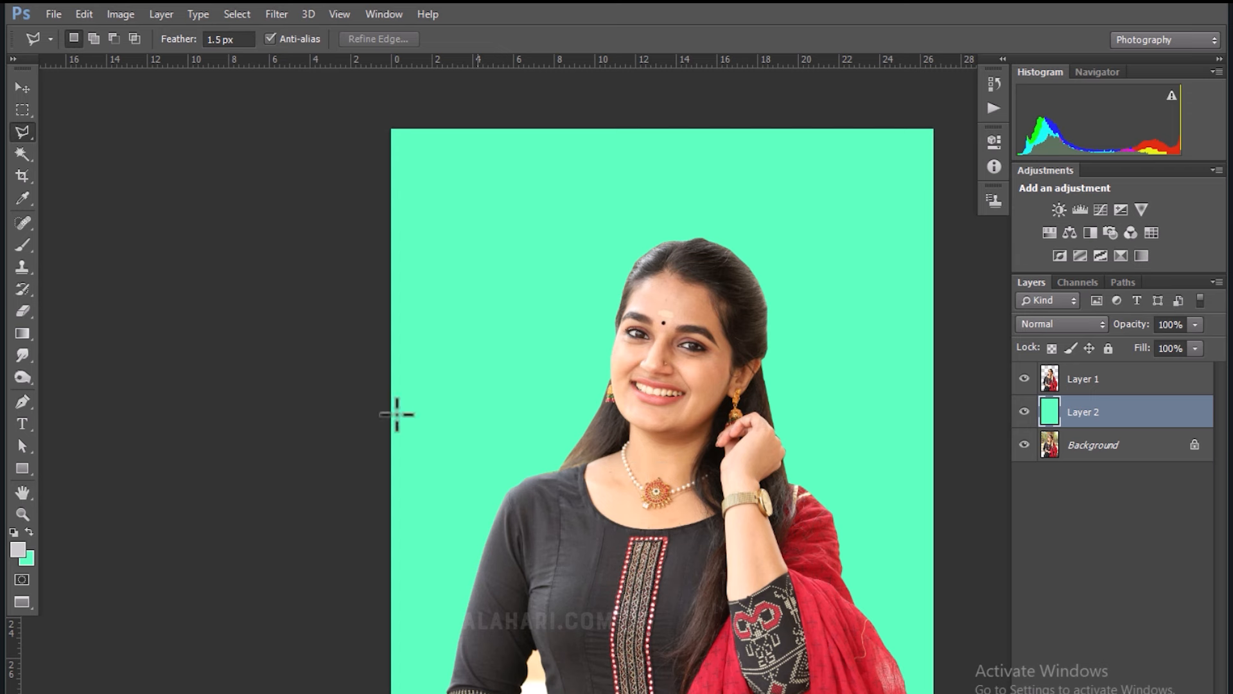
Trace the front edge of the black dress with the Magnetic Lasso, from the bottom of the photo up towards the wrist.
right_click(13, 133)
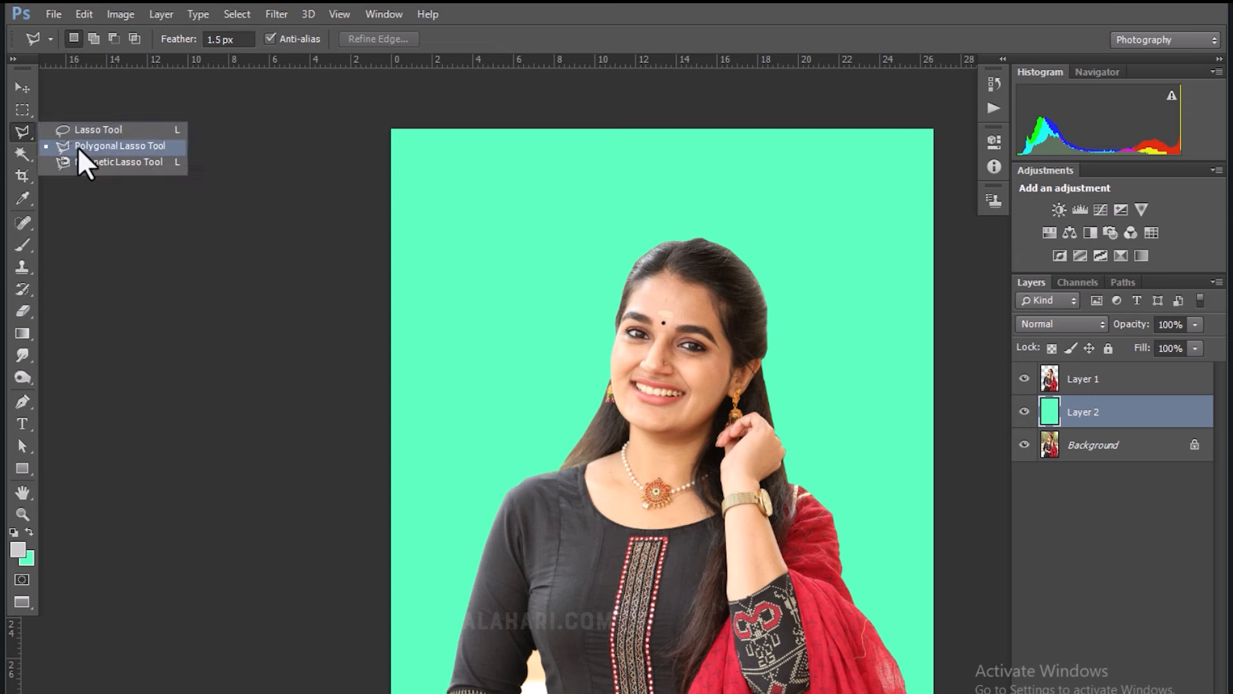
click(91, 162)
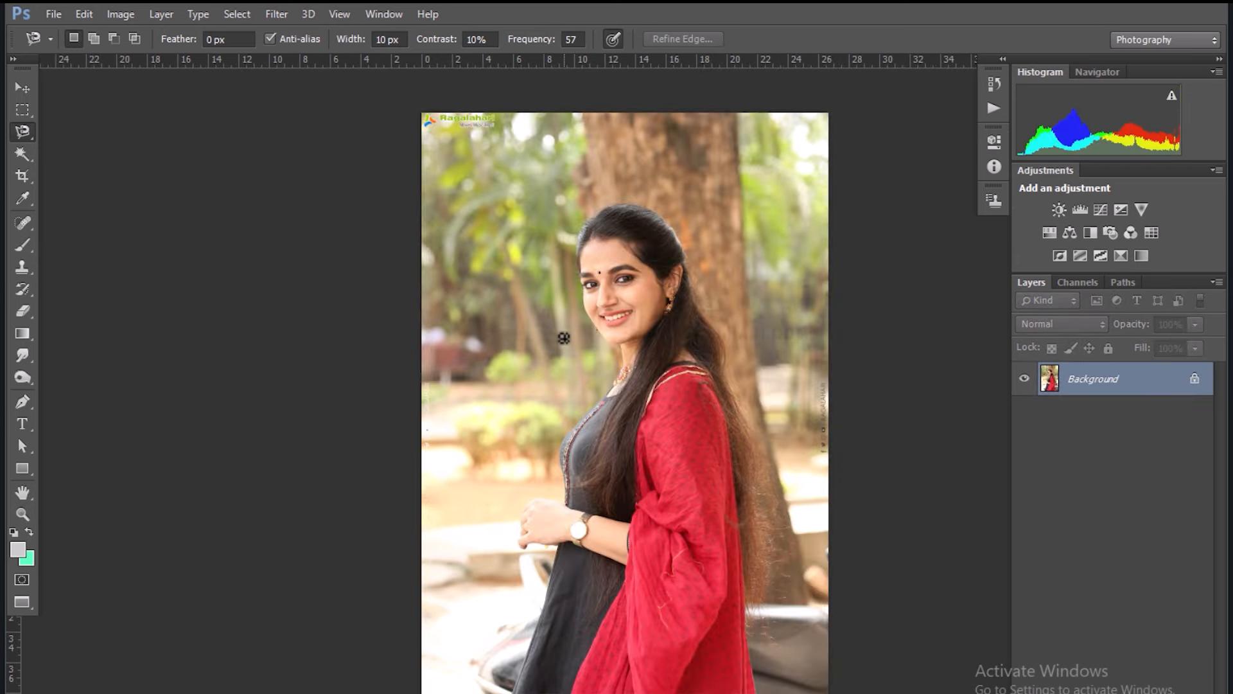
key(ctrl+plus)
key(ctrl+plus)
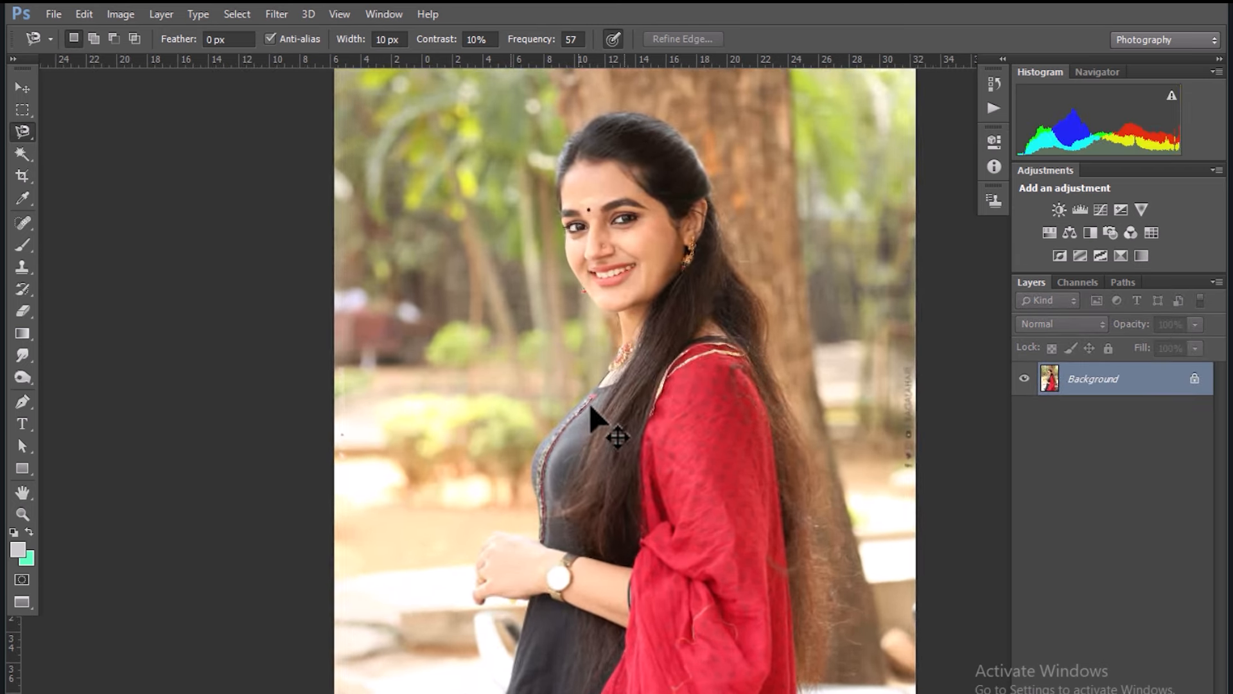
mouse_move(542, 441)
mouse_down()
mouse_move(578, 214)
mouse_move(583, 319)
mouse_move(619, 201)
mouse_up()
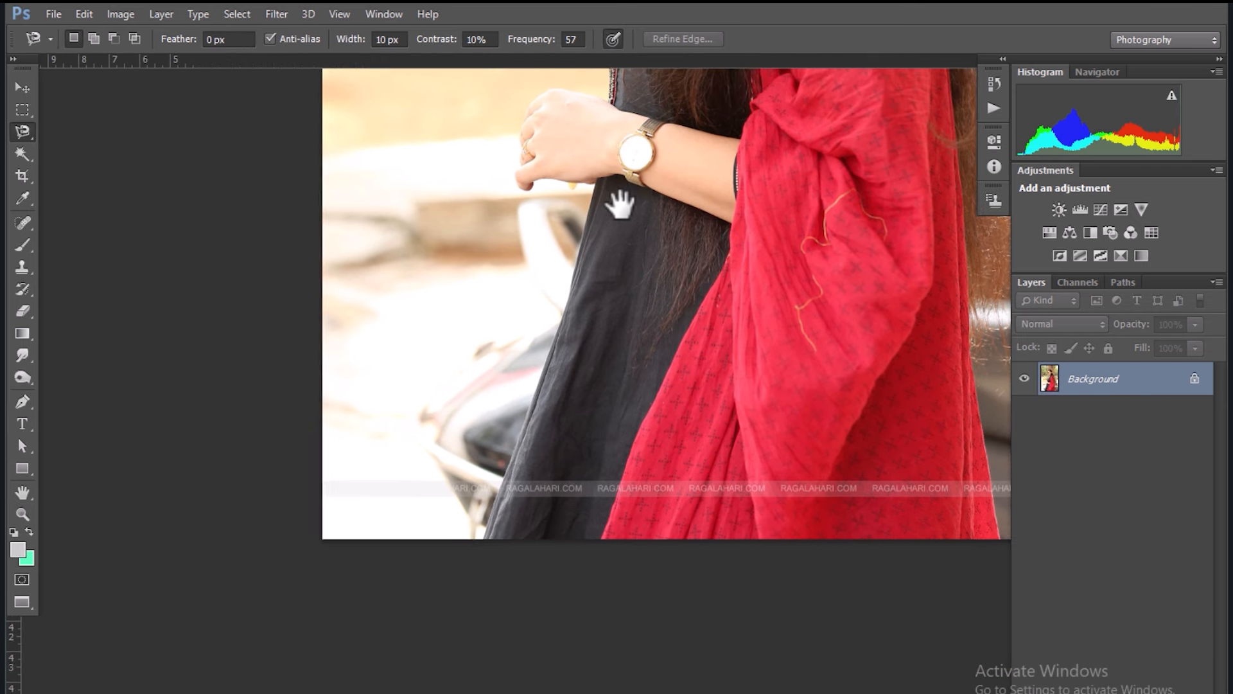
click(482, 539)
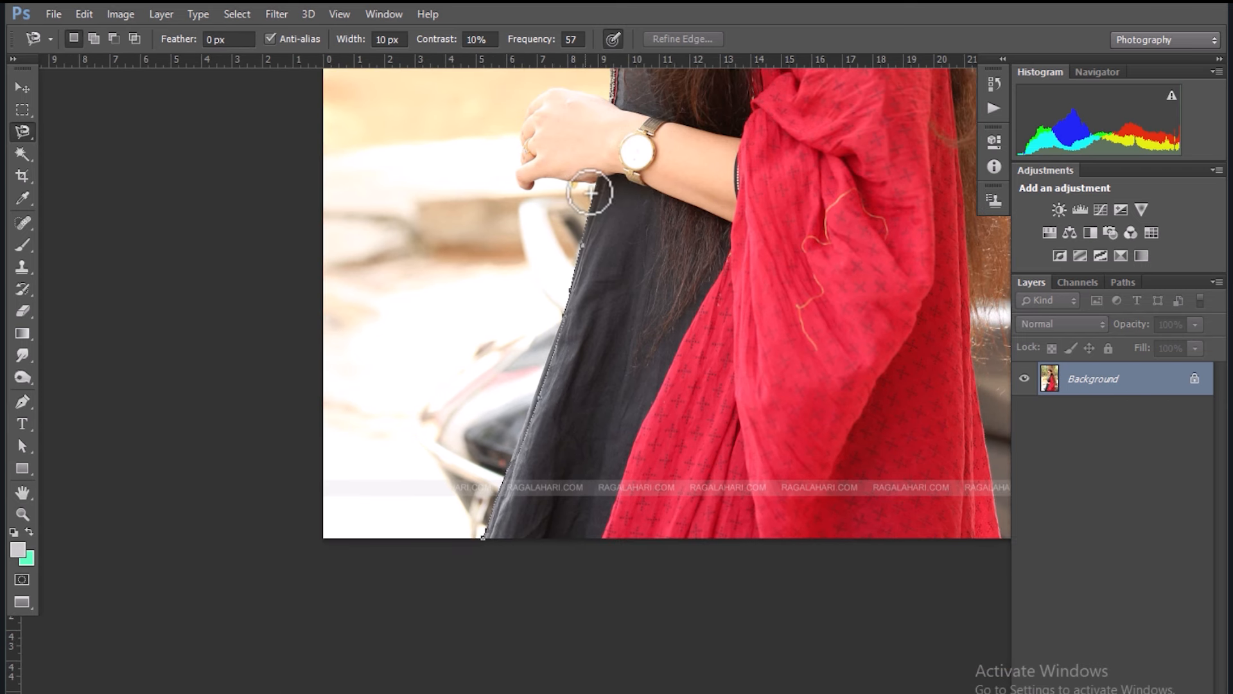
Continue the magnetic outline around the hand, up the chest, neck and face, and over the top of the head.
drag(597, 176, 578, 331)
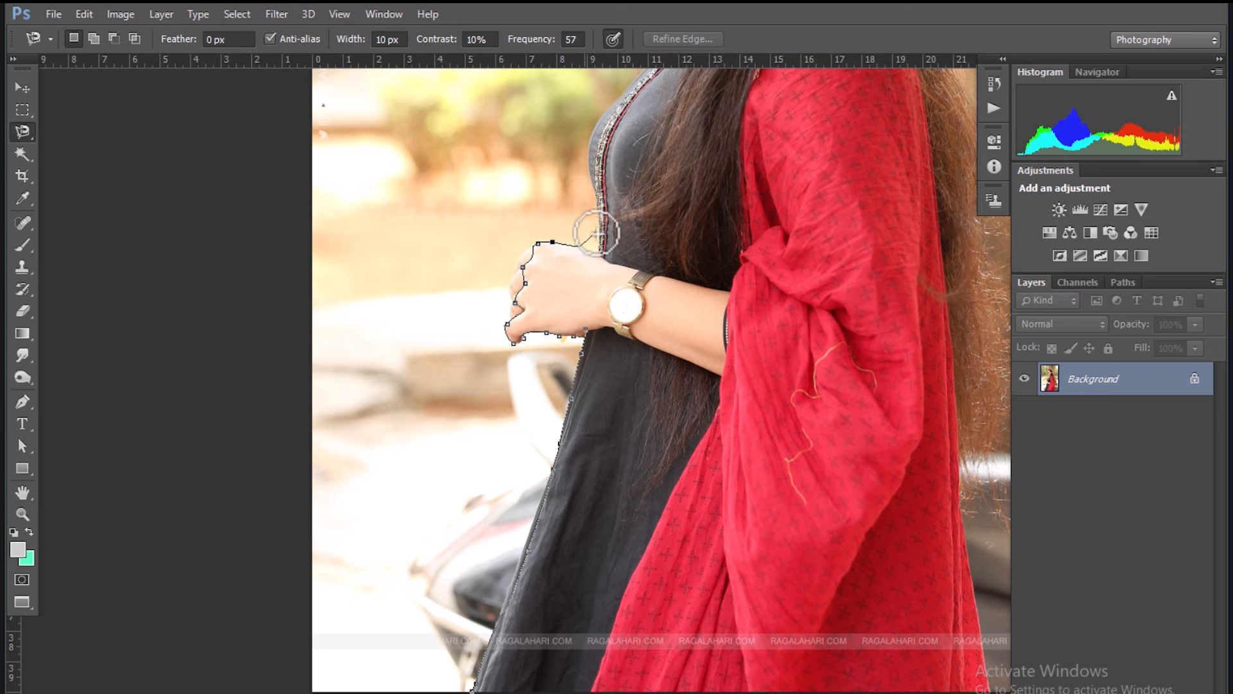
drag(591, 170, 610, 339)
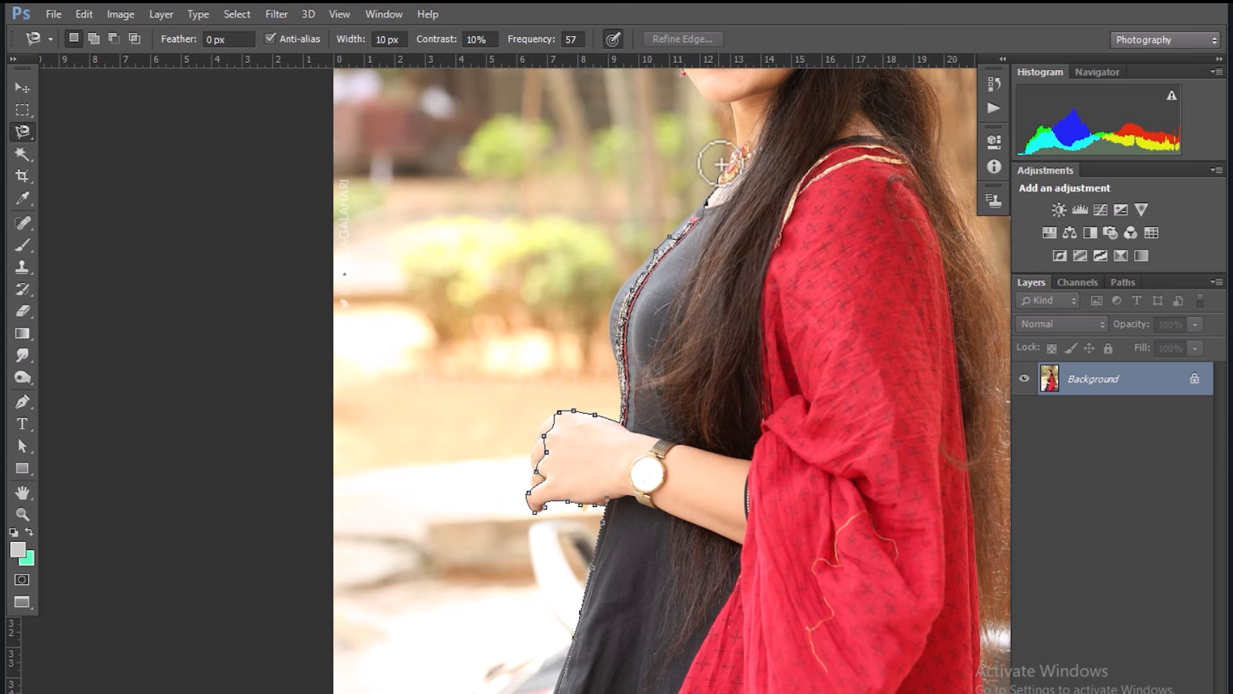
drag(737, 129, 713, 369)
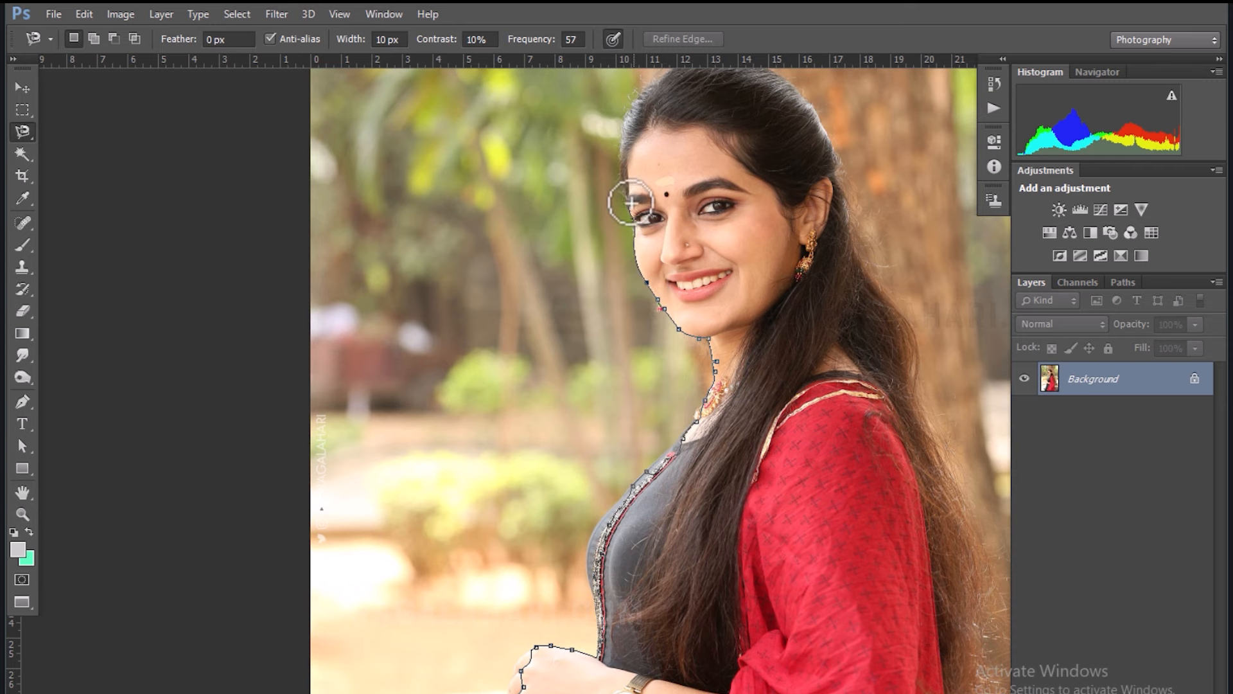
drag(627, 158, 638, 338)
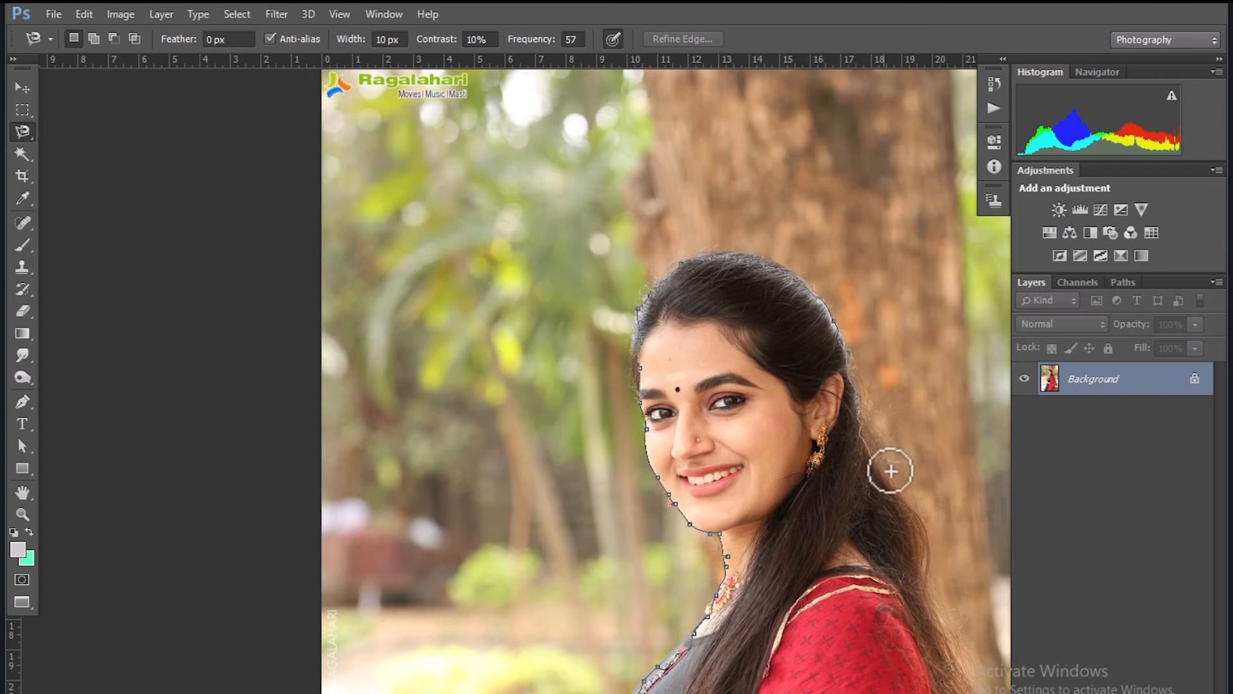
Run the outline down the long hair and red shawl, along the bottom of the photo, and close it at its starting point.
drag(887, 468, 777, 260)
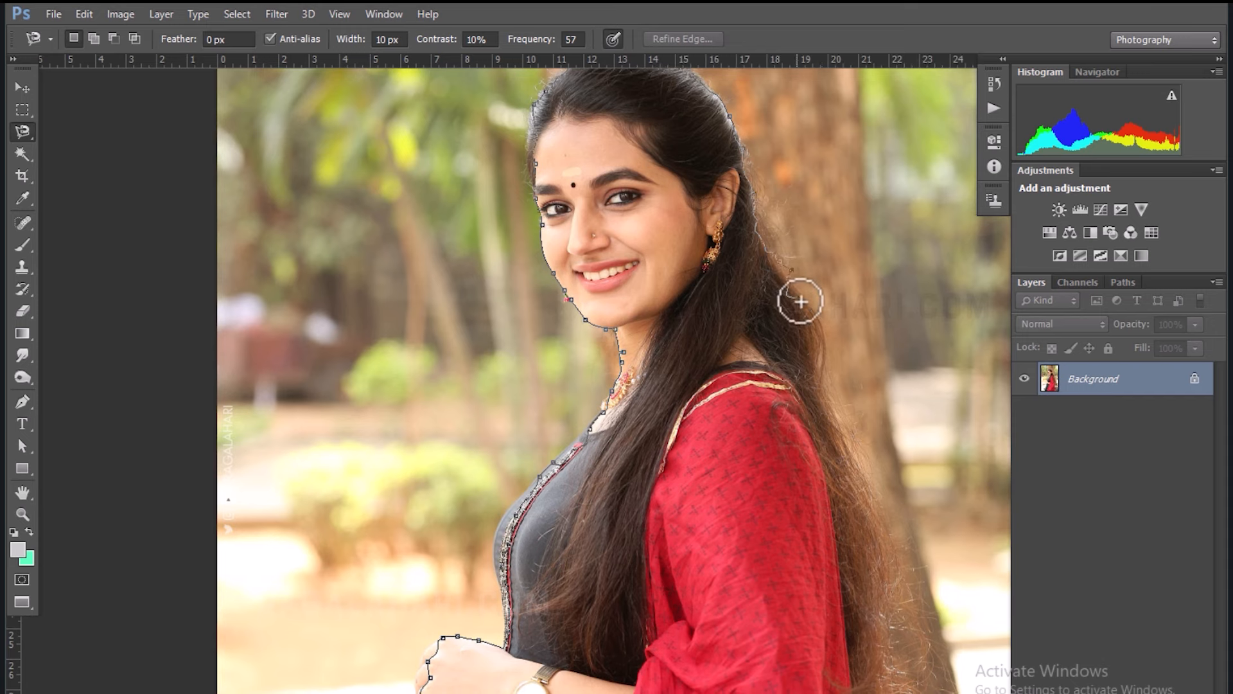
mouse_move(867, 465)
mouse_down()
mouse_move(786, 309)
mouse_move(745, 263)
mouse_up()
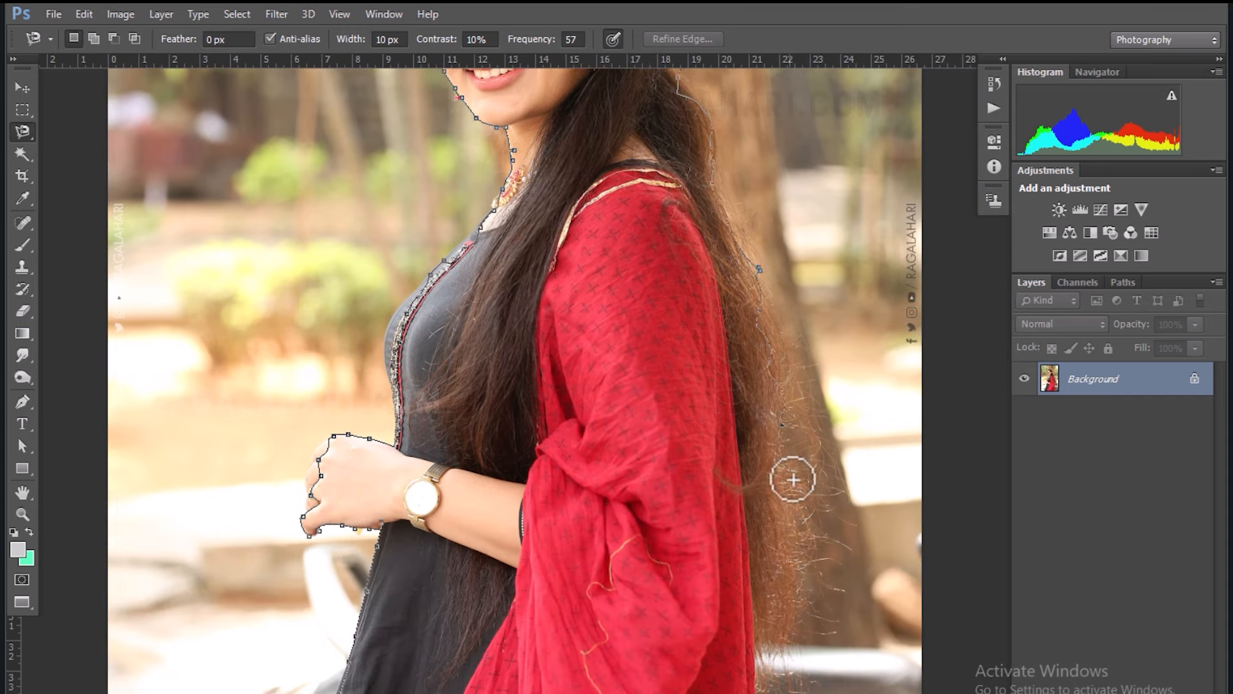
drag(792, 523, 733, 295)
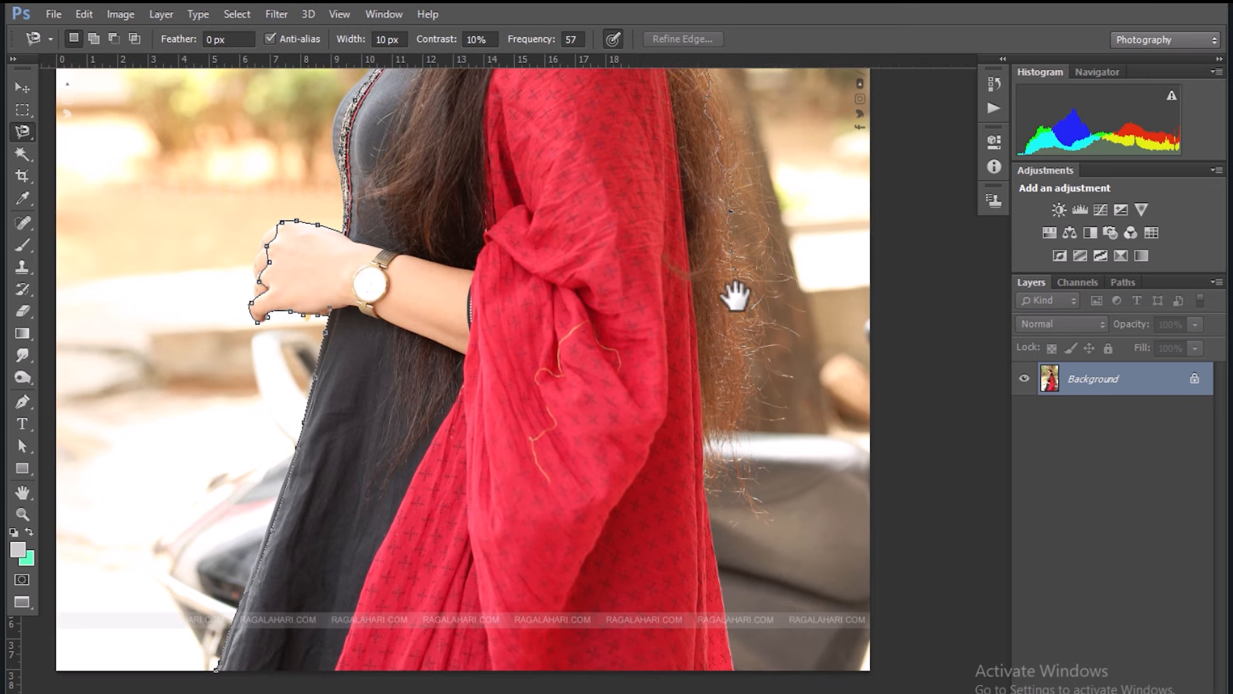
mouse_move(733, 406)
mouse_down()
mouse_move(706, 514)
mouse_move(732, 644)
mouse_up()
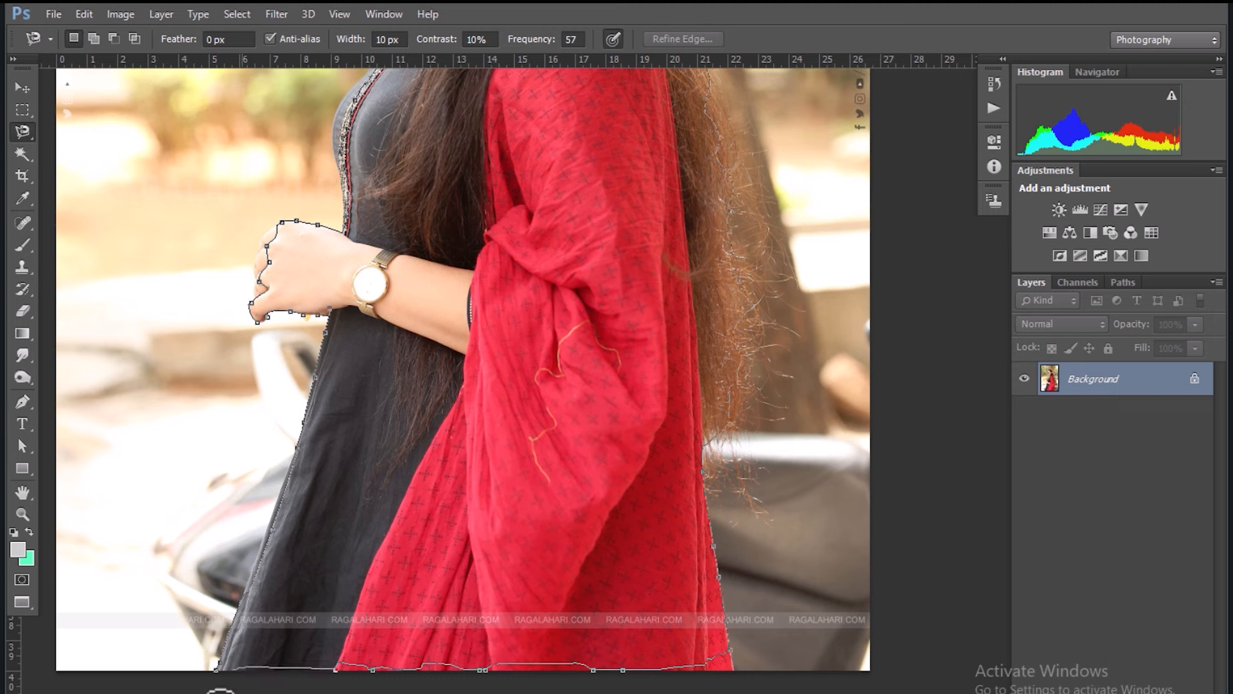
click(218, 669)
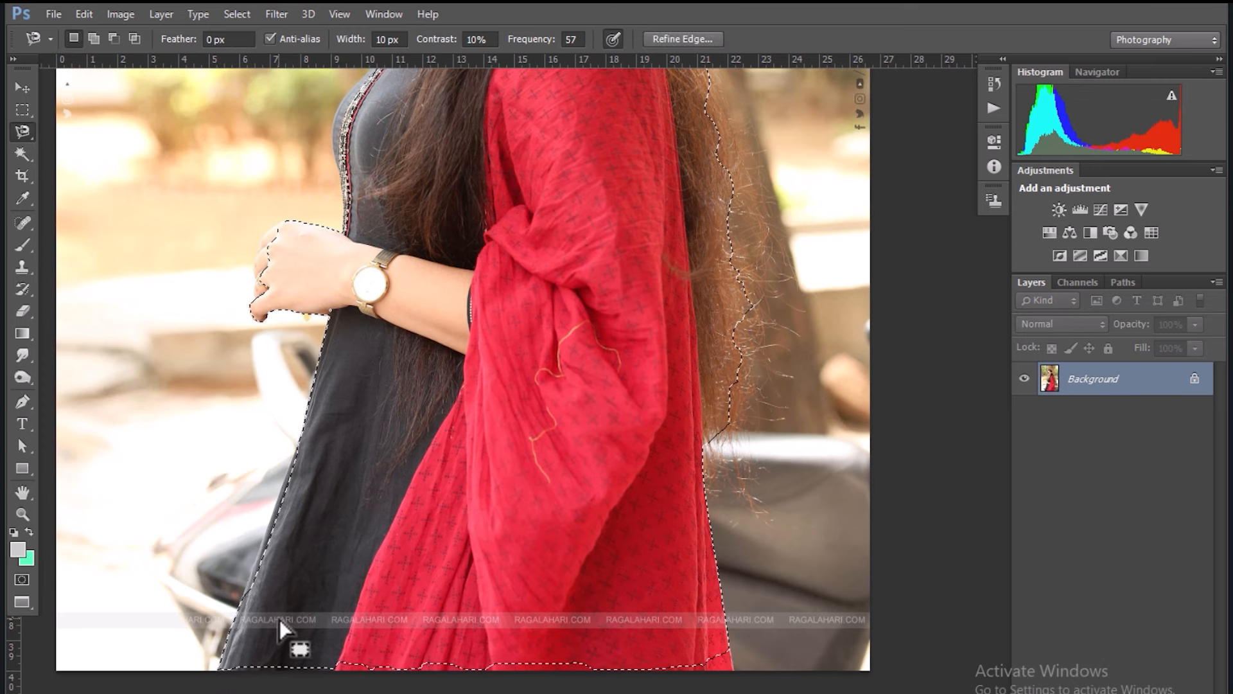
Copy the magnetically selected woman from the Background to a new layer.
key(ctrl+minus)
key(ctrl+minus)
key(ctrl+minus)
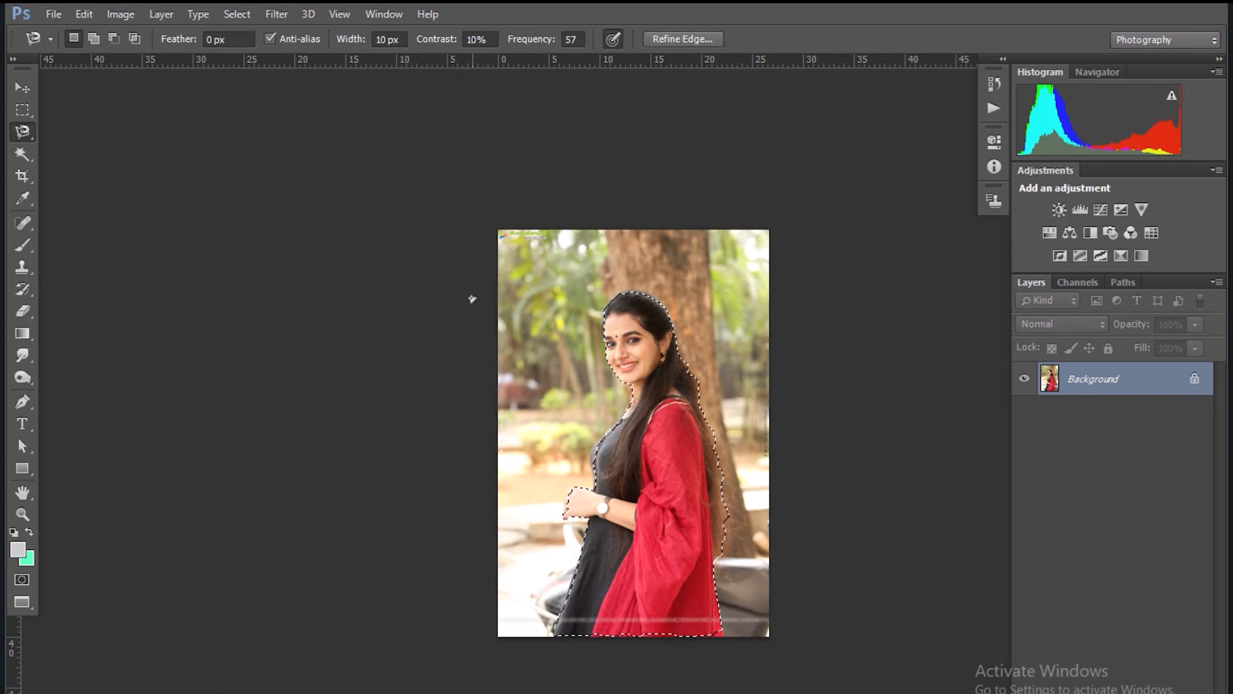
key(shift)
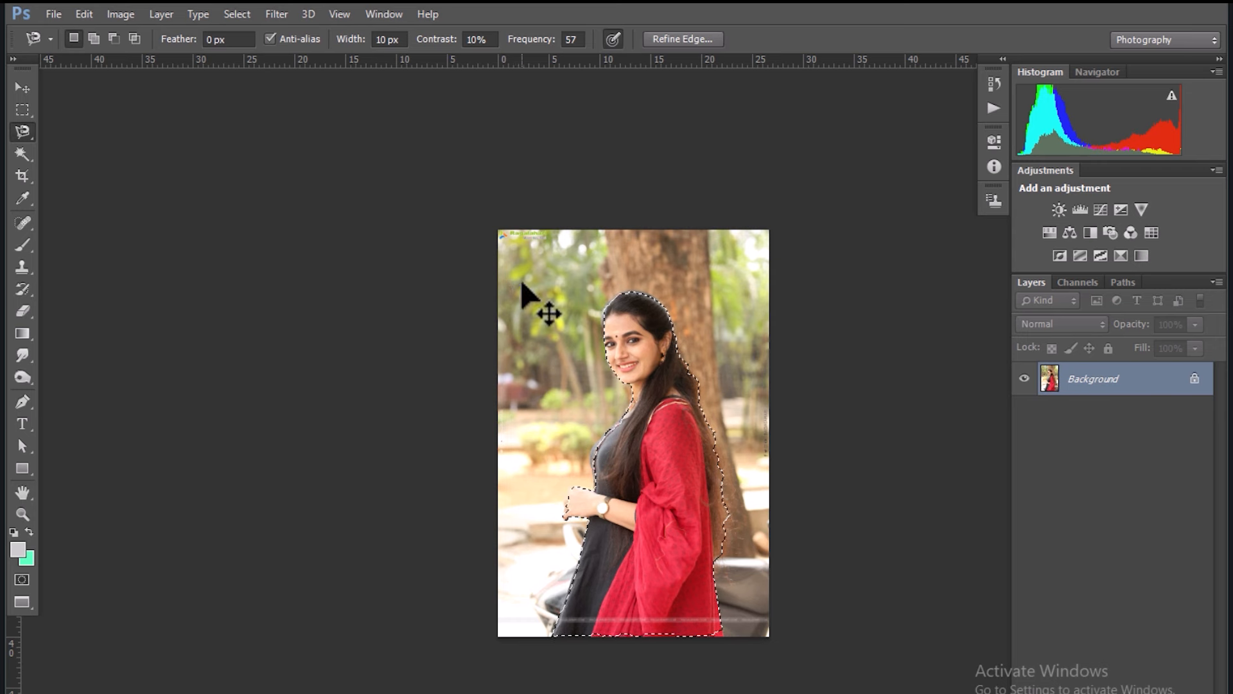
key(ctrl+j)
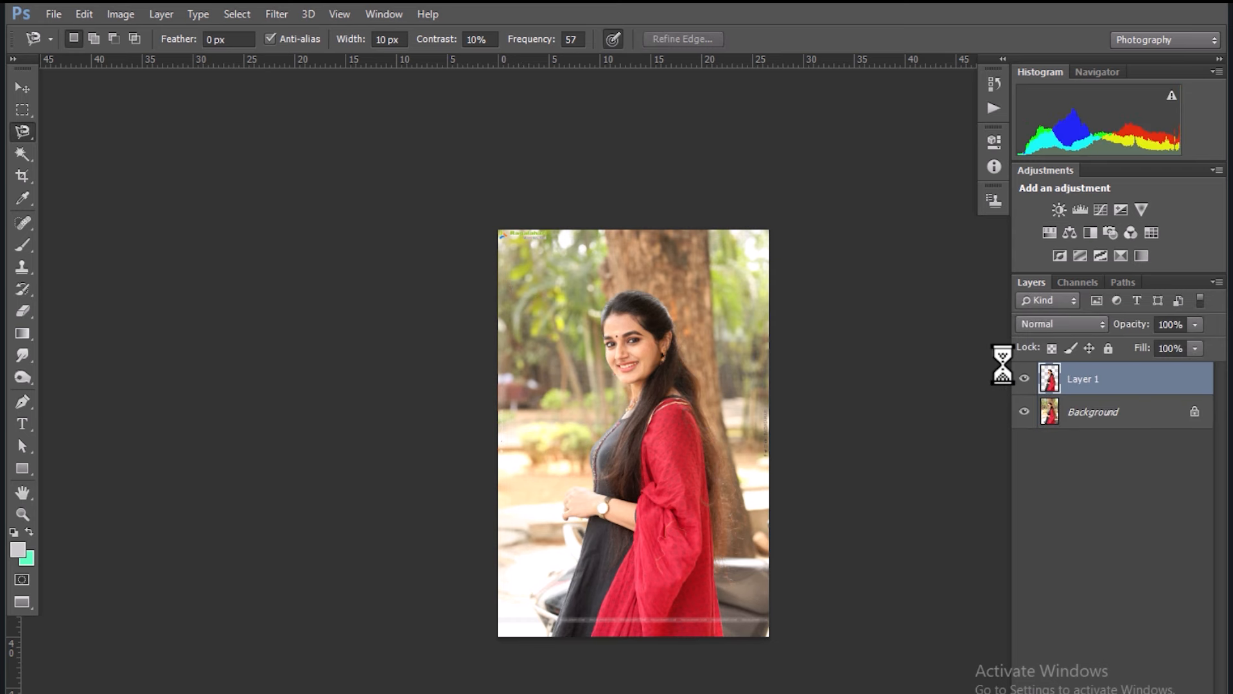
Add a new layer directly above the Background layer and fill it with the yellow-green background colour d3ff5d.
click(1148, 417)
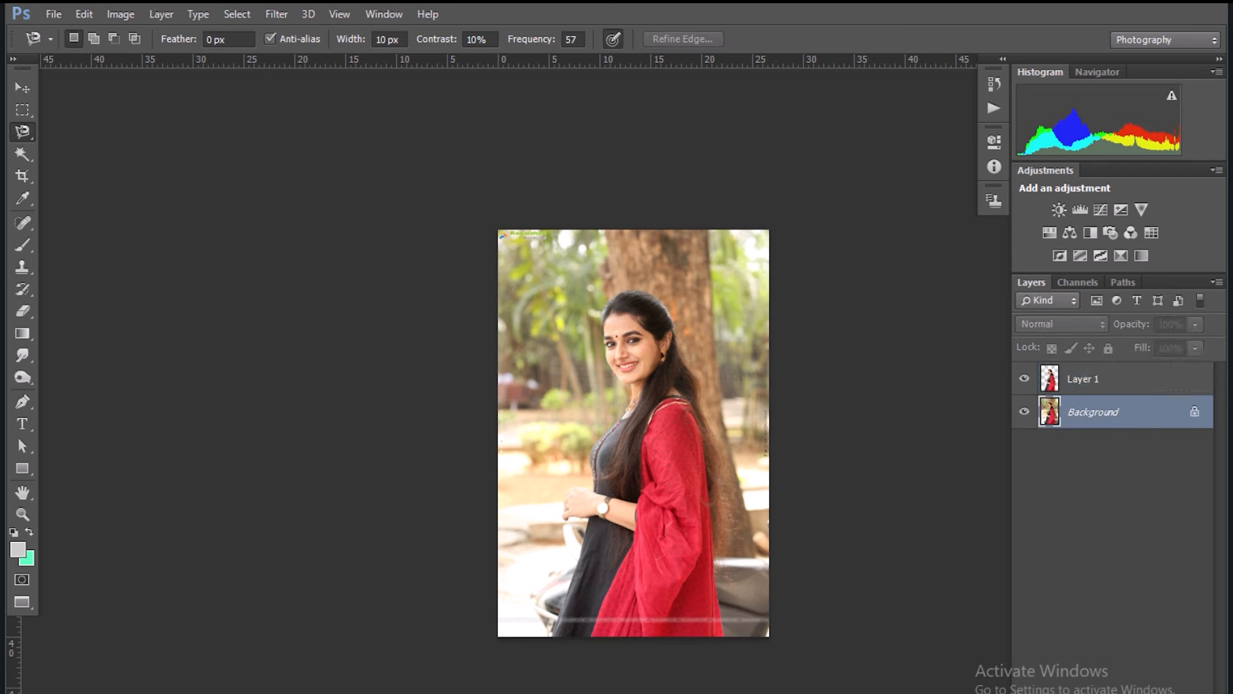
key(ctrl+shift+alt+n)
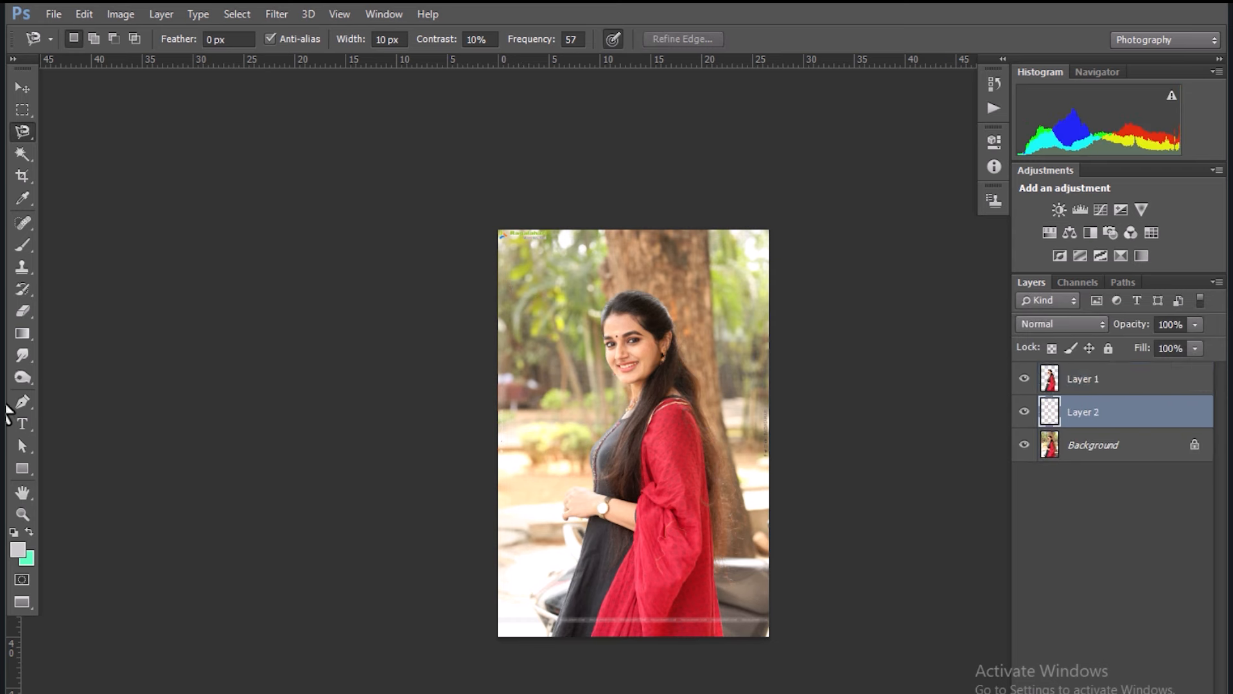
click(25, 558)
drag(638, 349, 646, 363)
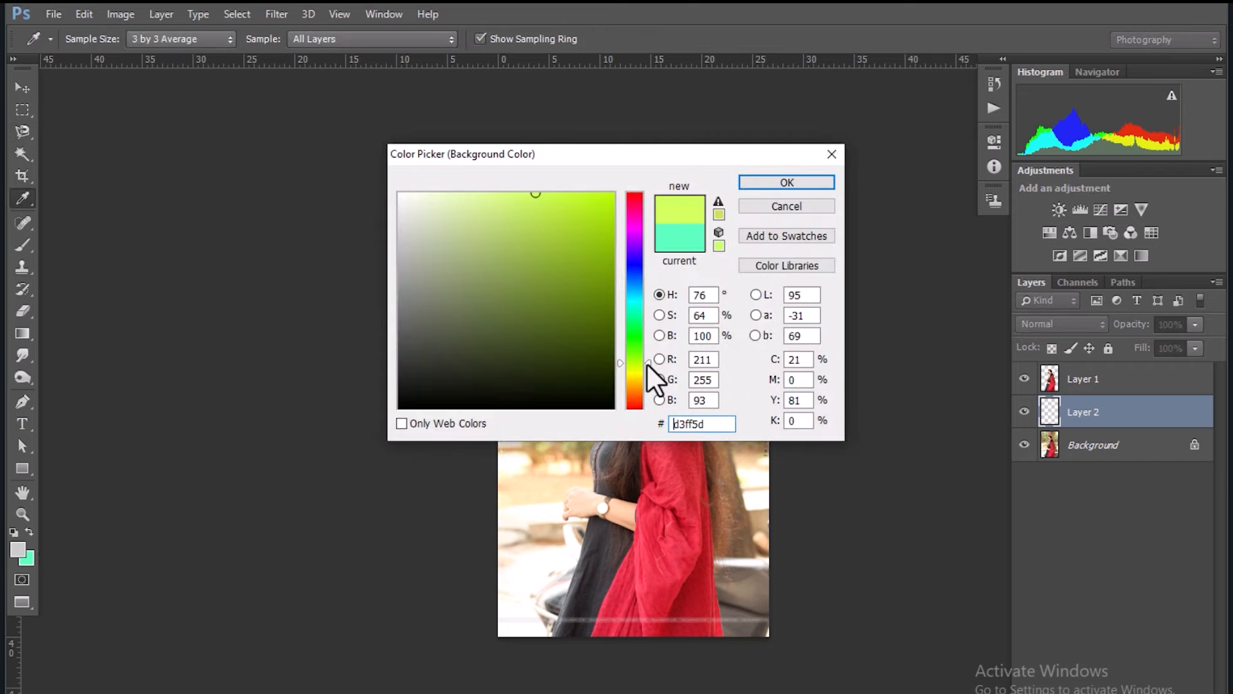
key(Return)
key(l)
key(ctrl+BackSpace)
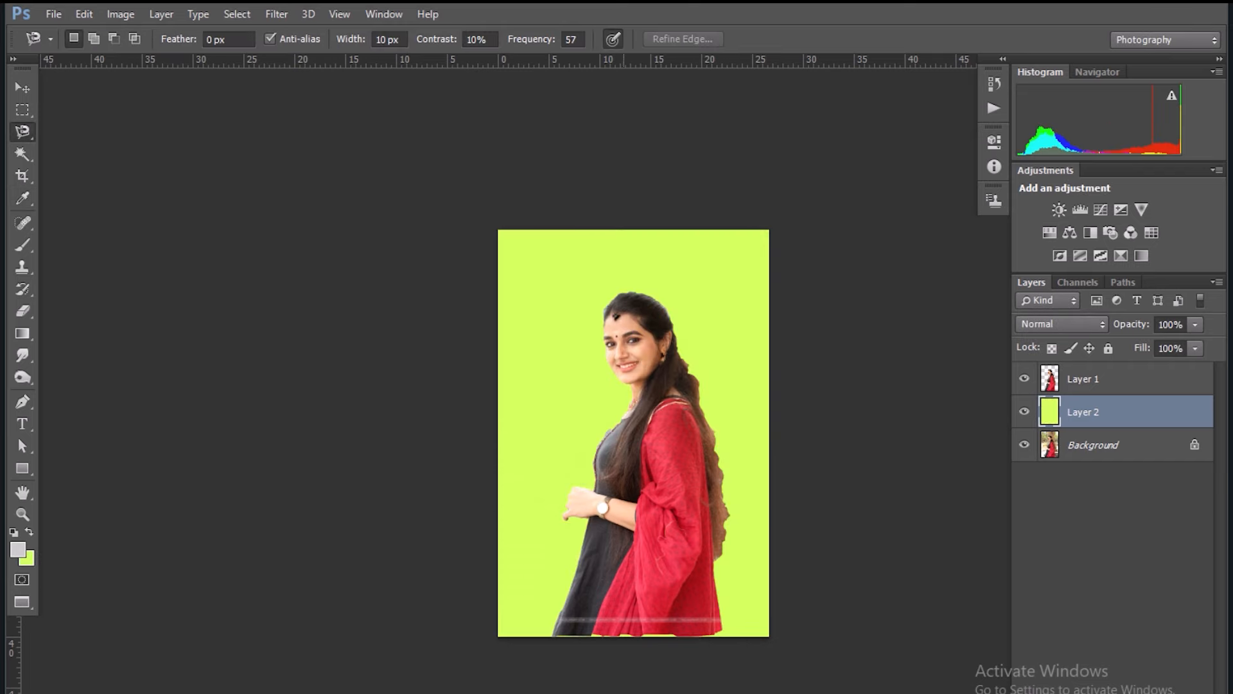
Examine the cutout's edges up close against the yellow-green fill, around the face, neckline, chest and long hair.
scroll(627, 347, up, 5)
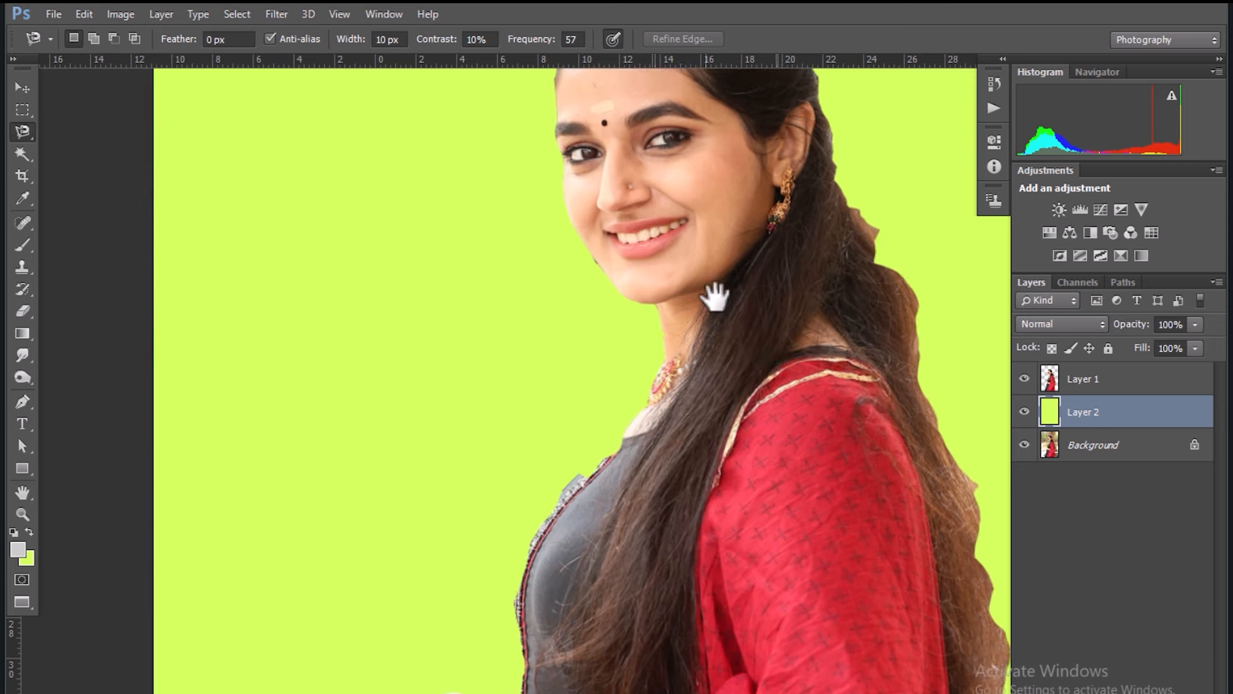
drag(712, 296, 562, 406)
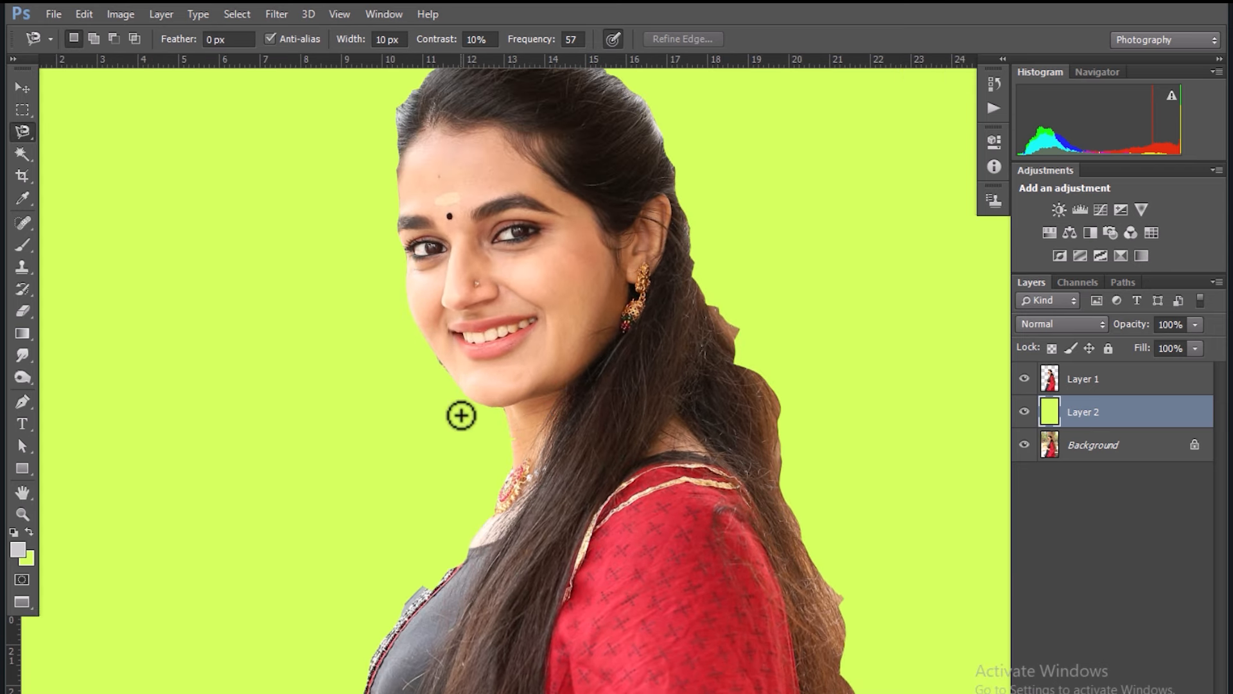
mouse_move(461, 415)
mouse_down()
mouse_move(512, 402)
mouse_move(551, 294)
mouse_up()
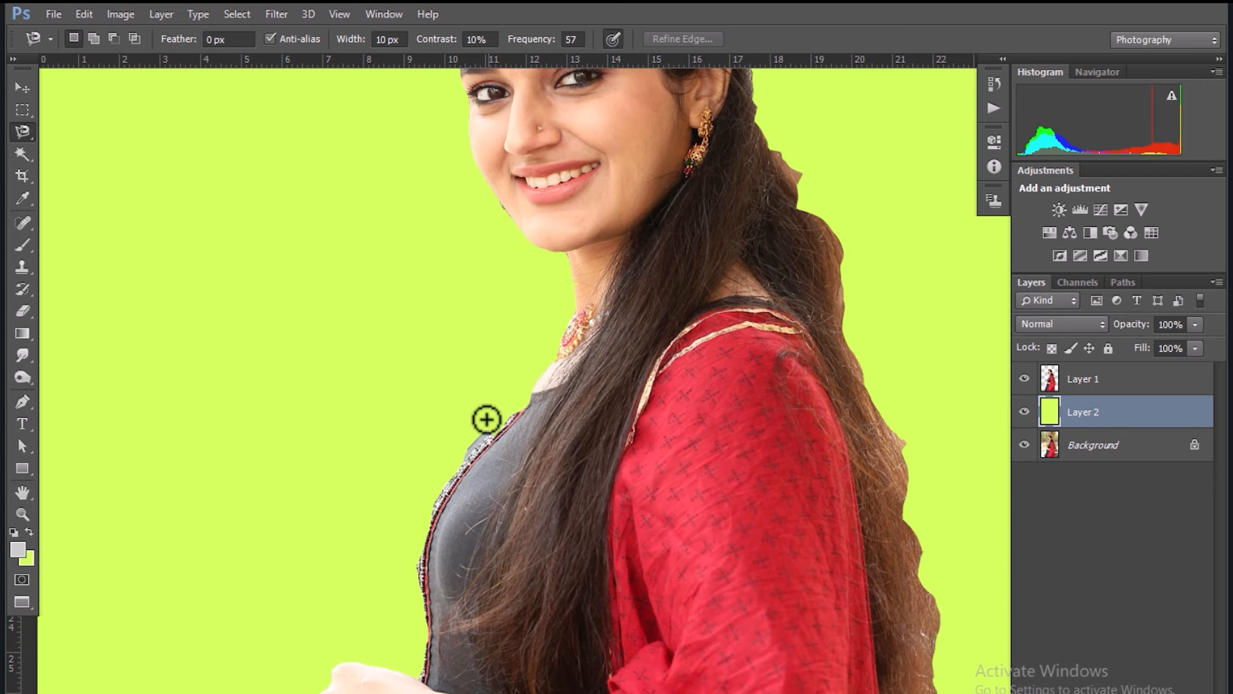
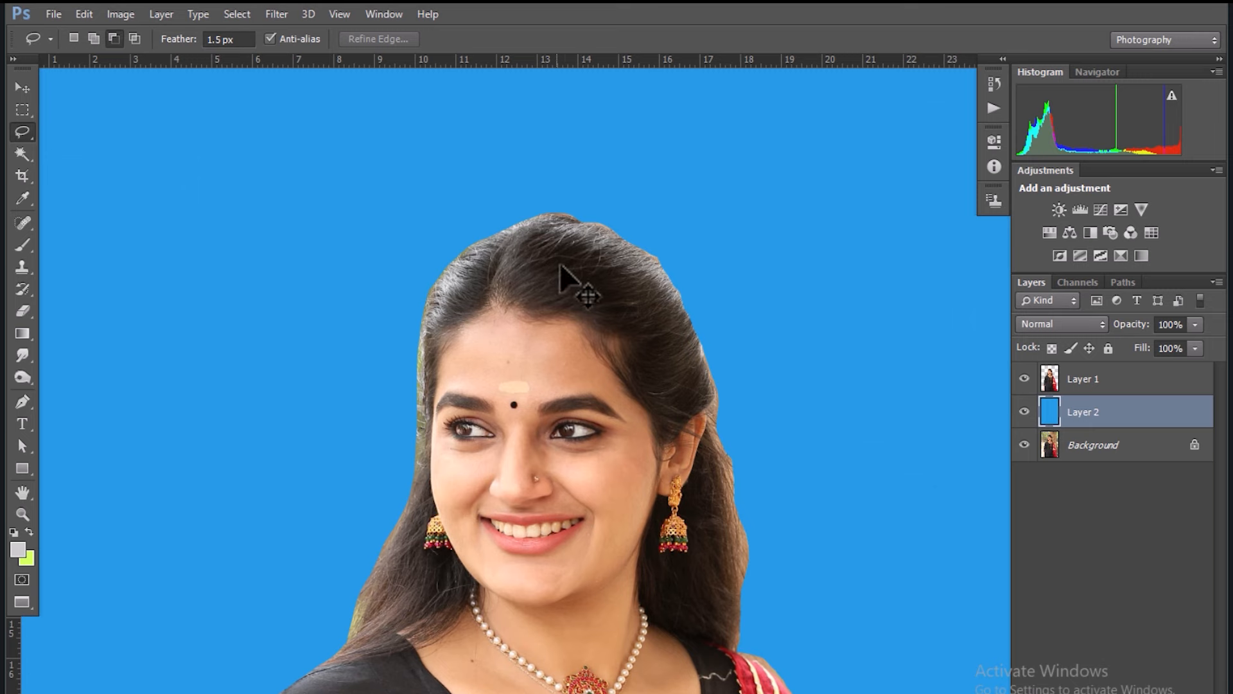
Make six duplicates of the cutout woman on Layer 1 and spread them across the blue canvas with the Move tool.
scroll(561, 275, down, 3)
click(1047, 386)
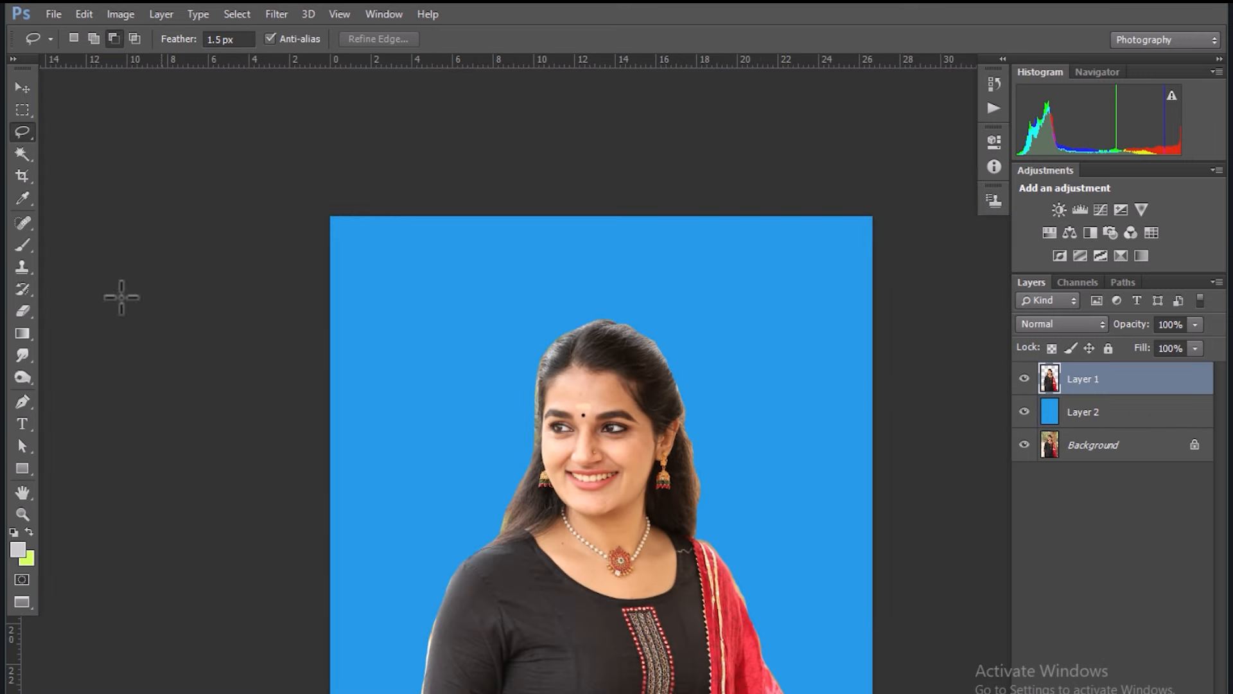
click(23, 88)
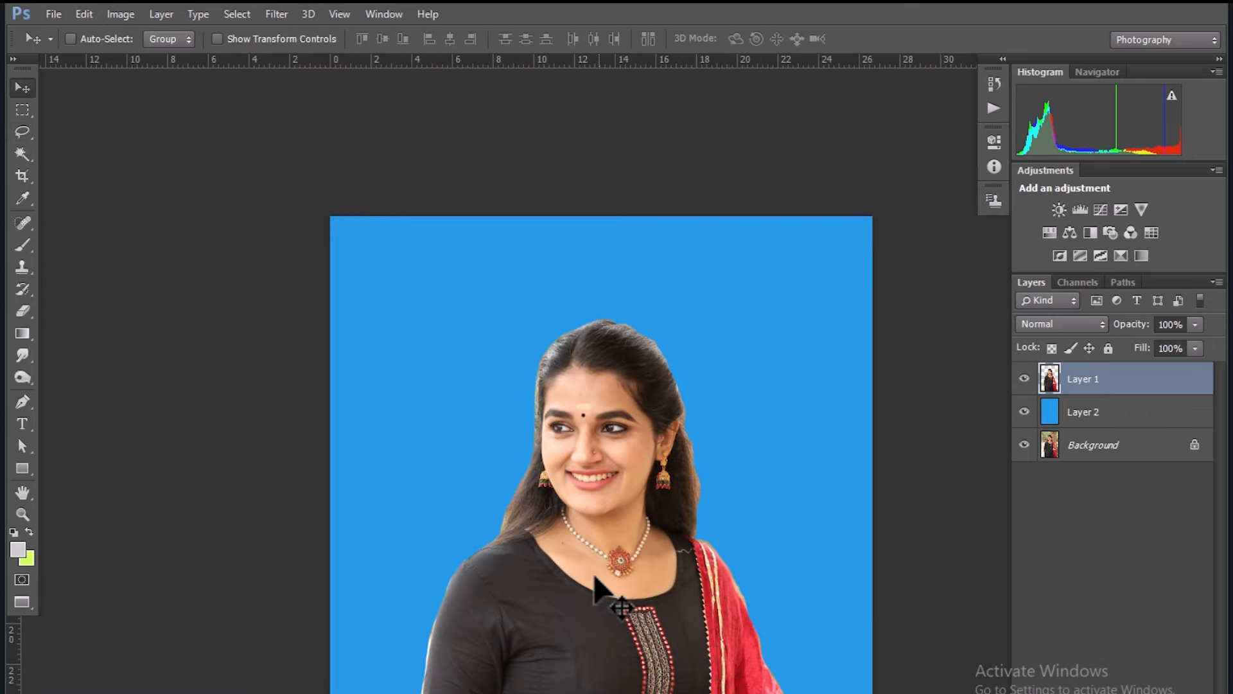
drag(591, 596, 497, 670)
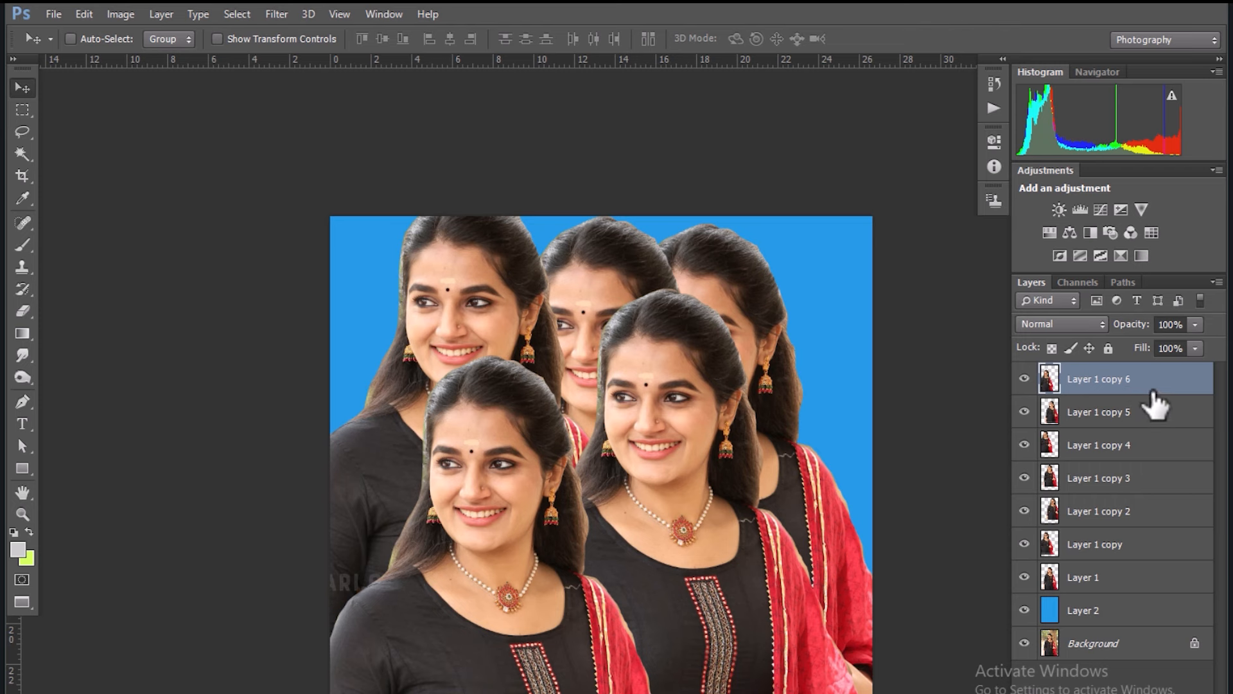
Move Layer 1 copy 6 directly above the blue Layer 2 and place its figure at the canvas's right edge behind the others.
drag(517, 591, 574, 496)
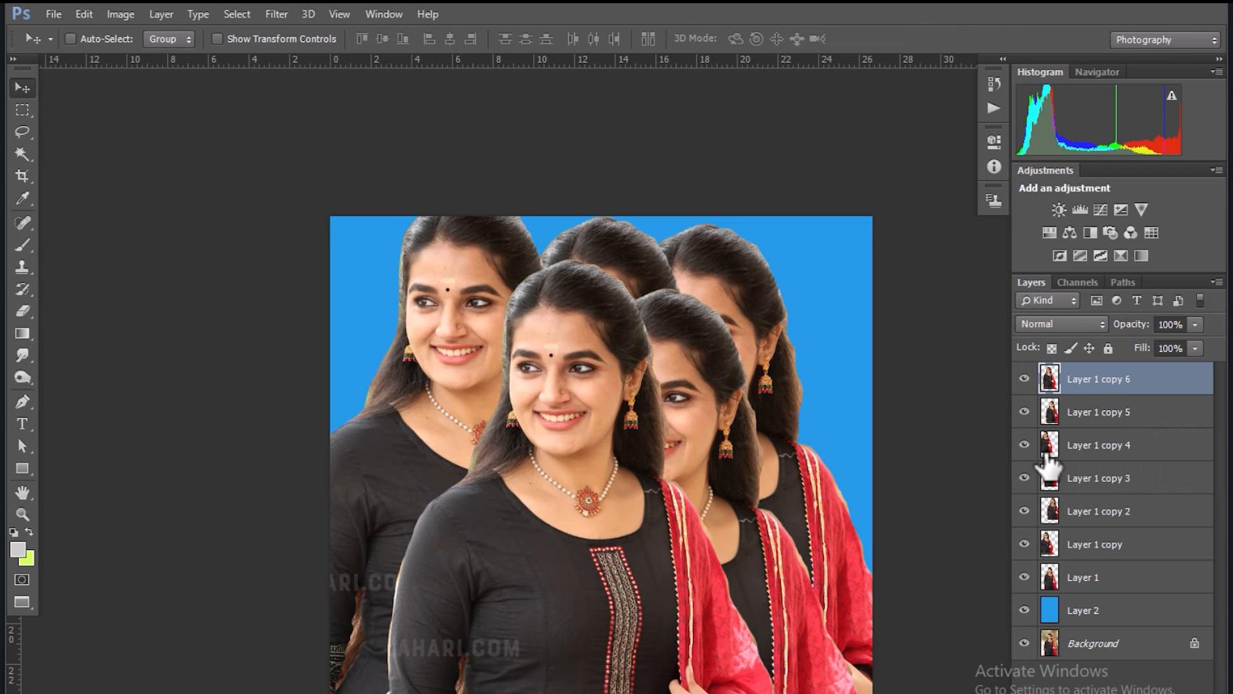
key(ctrl+shift+bracketleft)
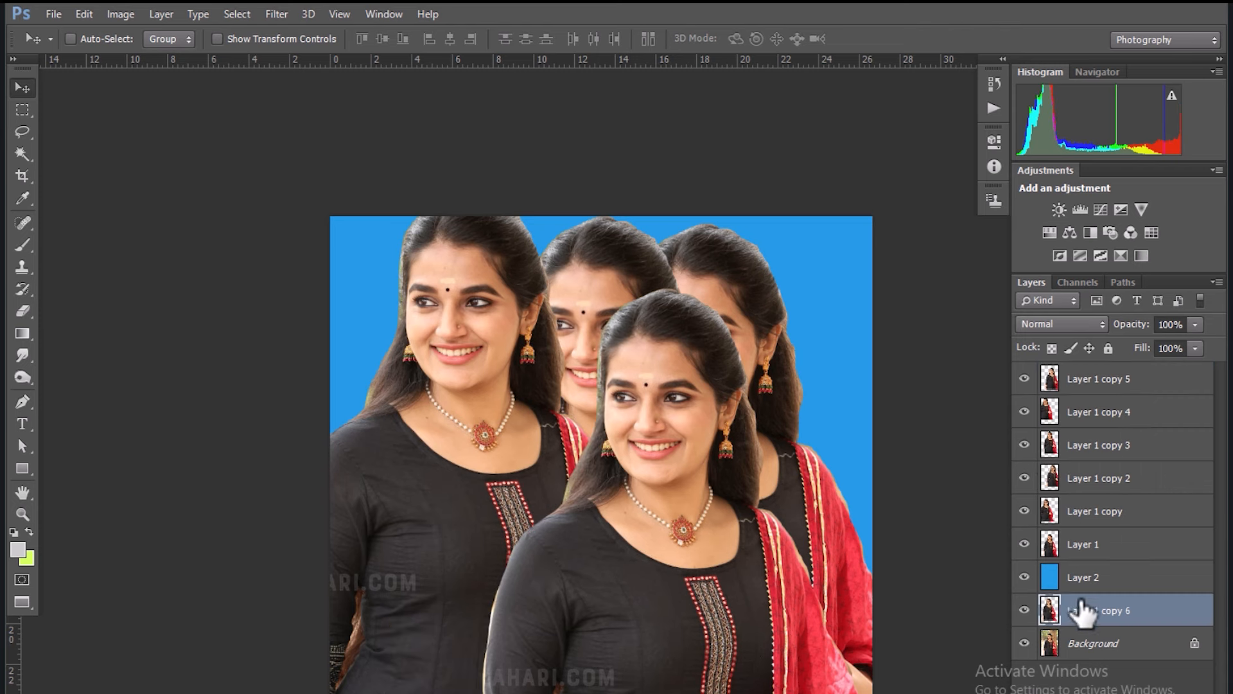
drag(472, 353, 874, 344)
drag(1051, 585, 1086, 560)
drag(761, 330, 925, 436)
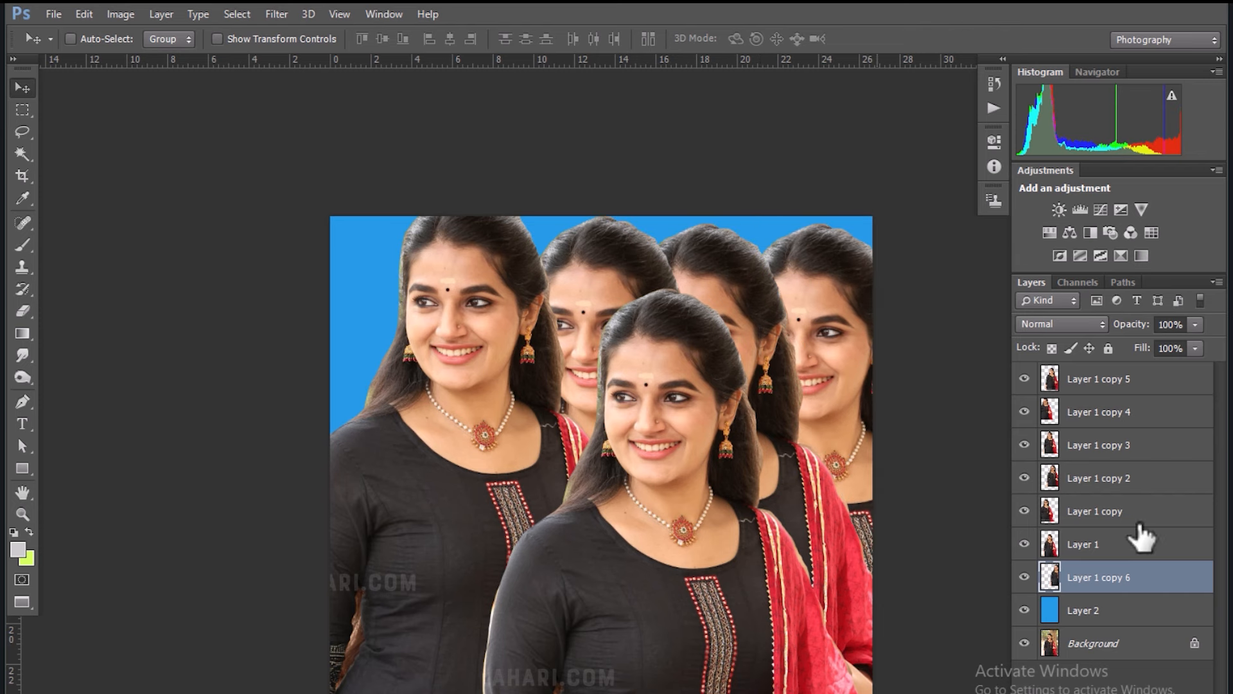
Lower Layer 1 copy 5 to directly above Layer 1 and place its figure at the canvas's left edge behind the front woman.
click(1116, 392)
key(ctrl+bracketleft)
key(ctrl+bracketleft)
key(ctrl+bracketleft)
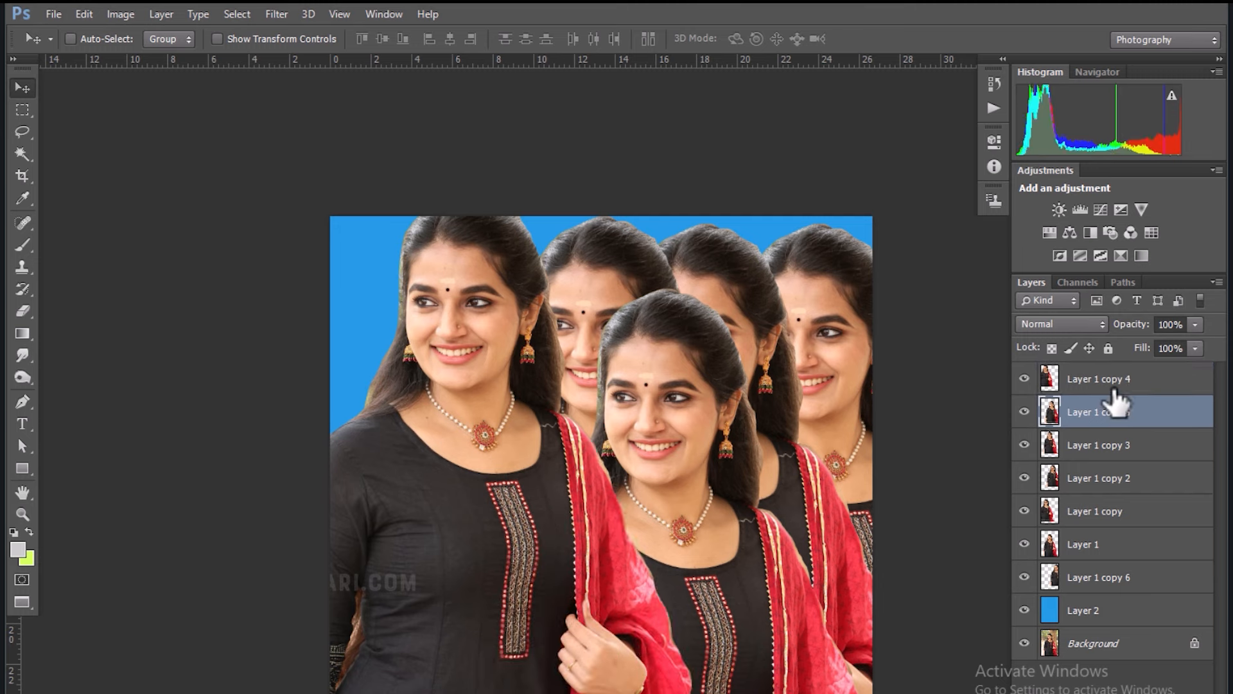
key(ctrl+bracketleft)
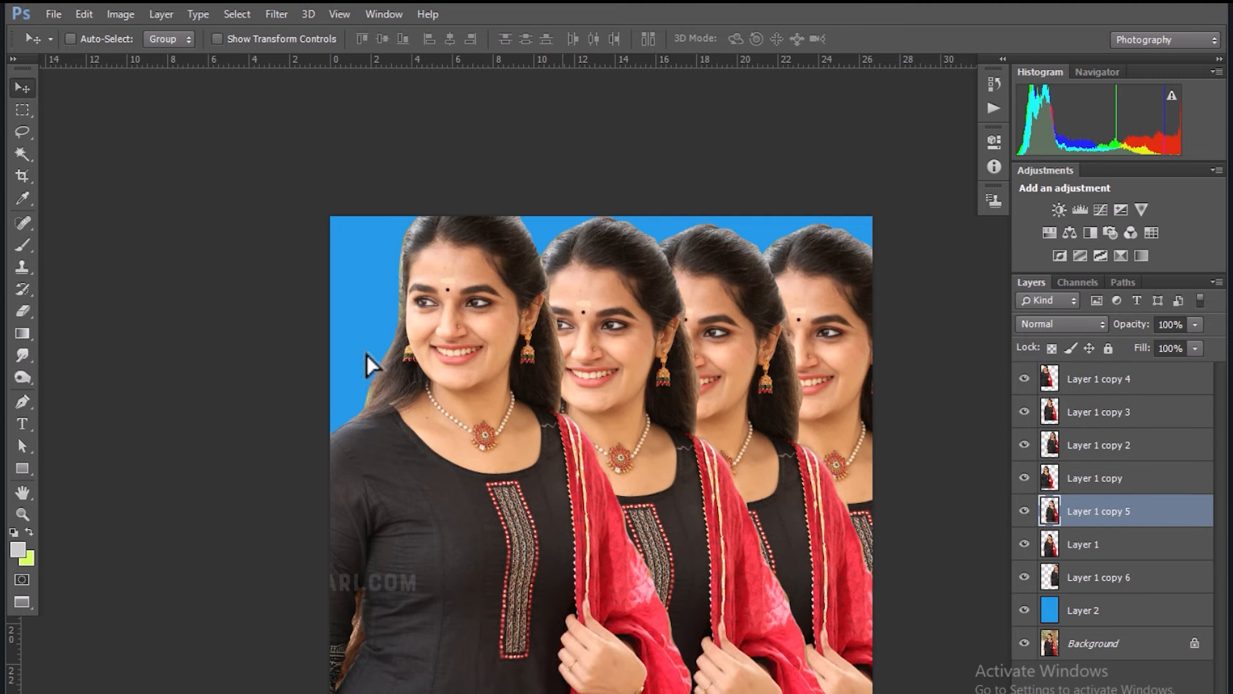
drag(363, 352, 489, 356)
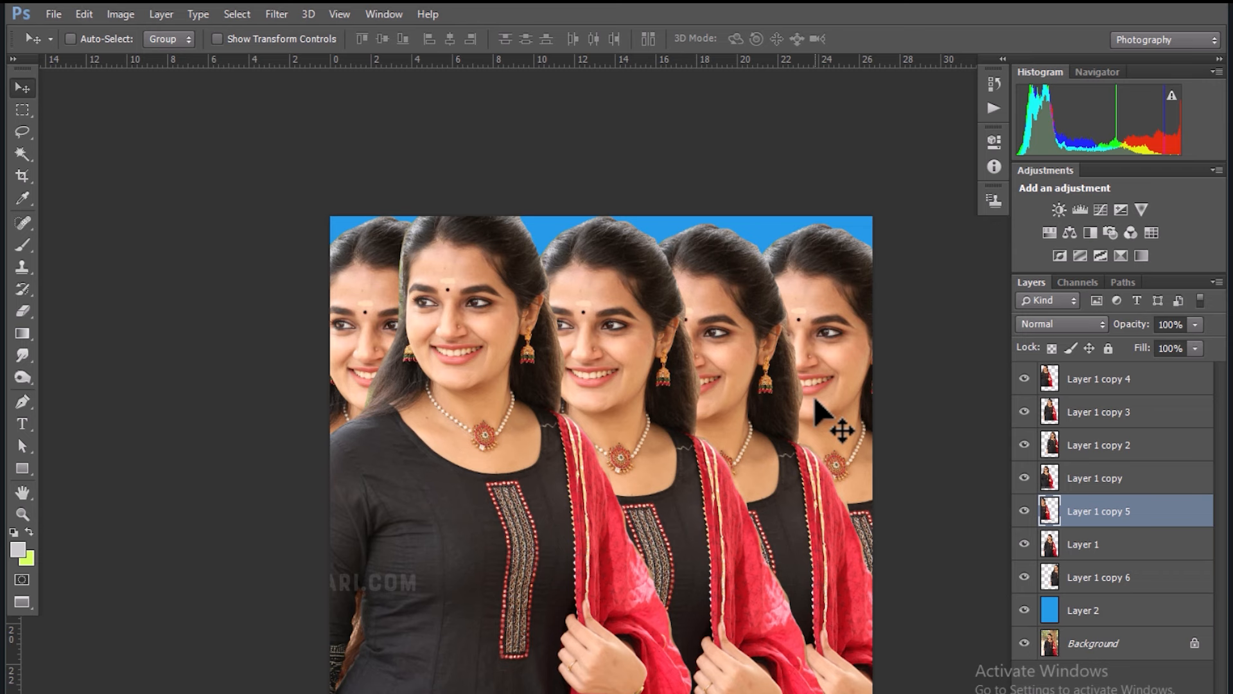
Bring the blue Layer 2 to the front of the layer stack and send it back to directly above Background.
click(1108, 617)
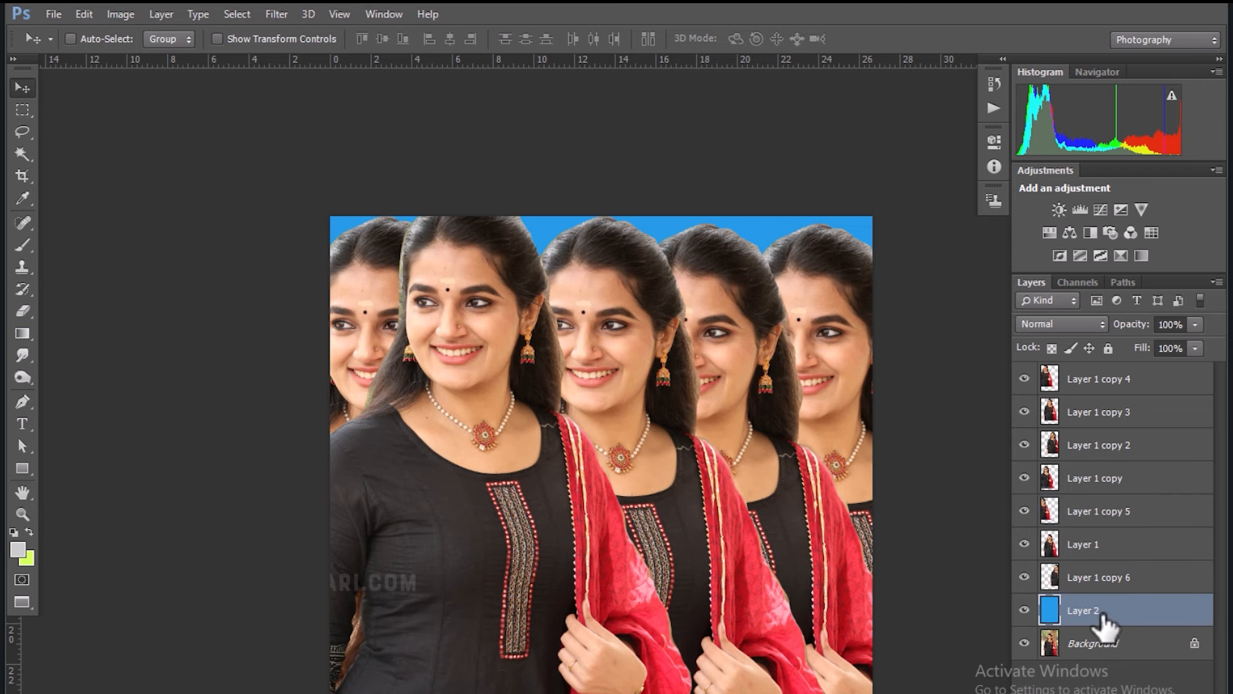
key(ctrl+shift+bracketright)
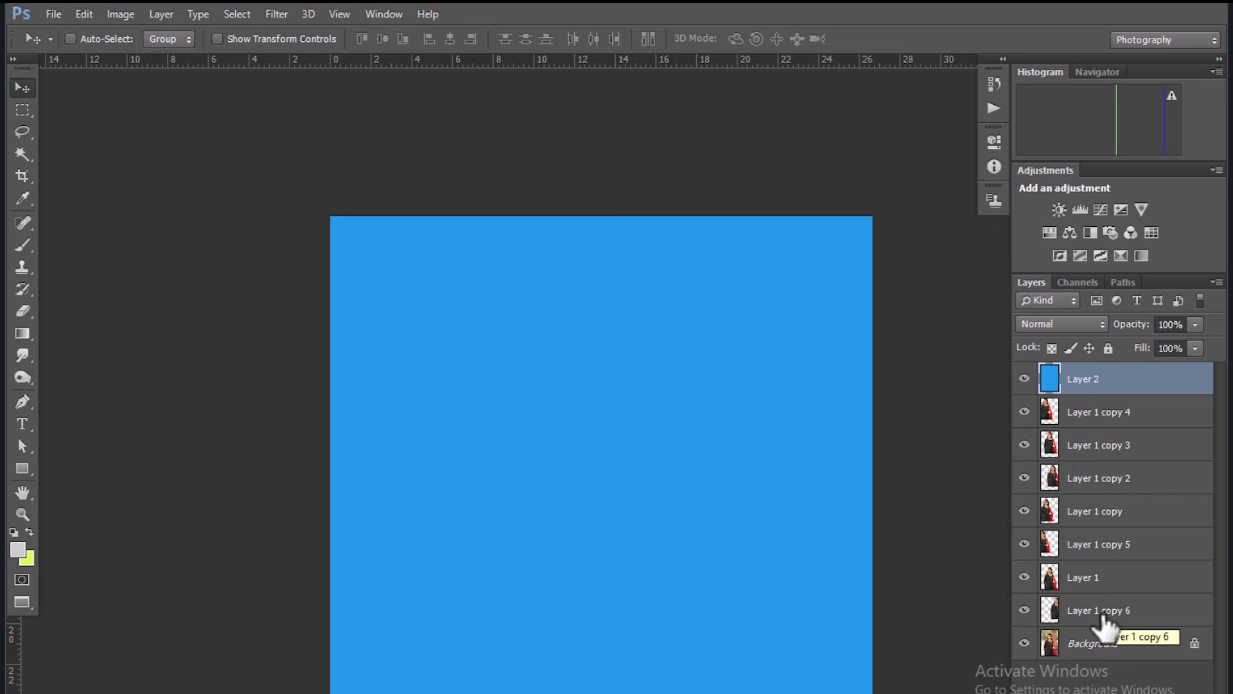
key(ctrl+shift+bracketleft)
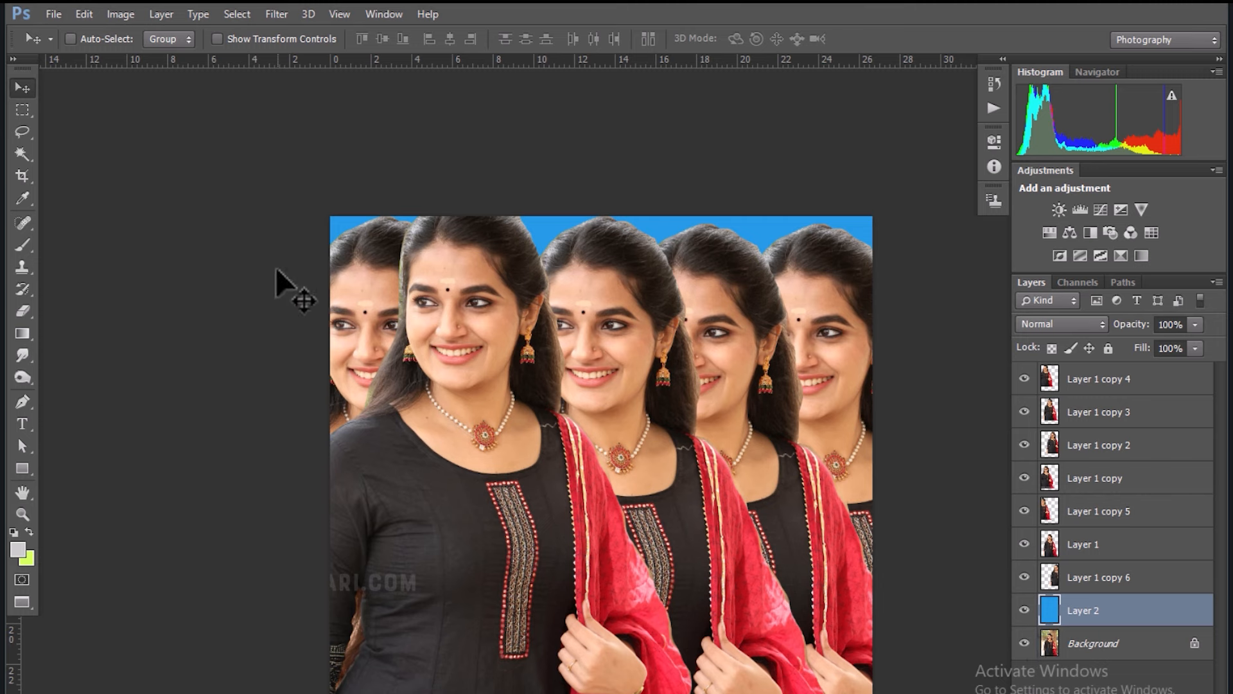
click(25, 151)
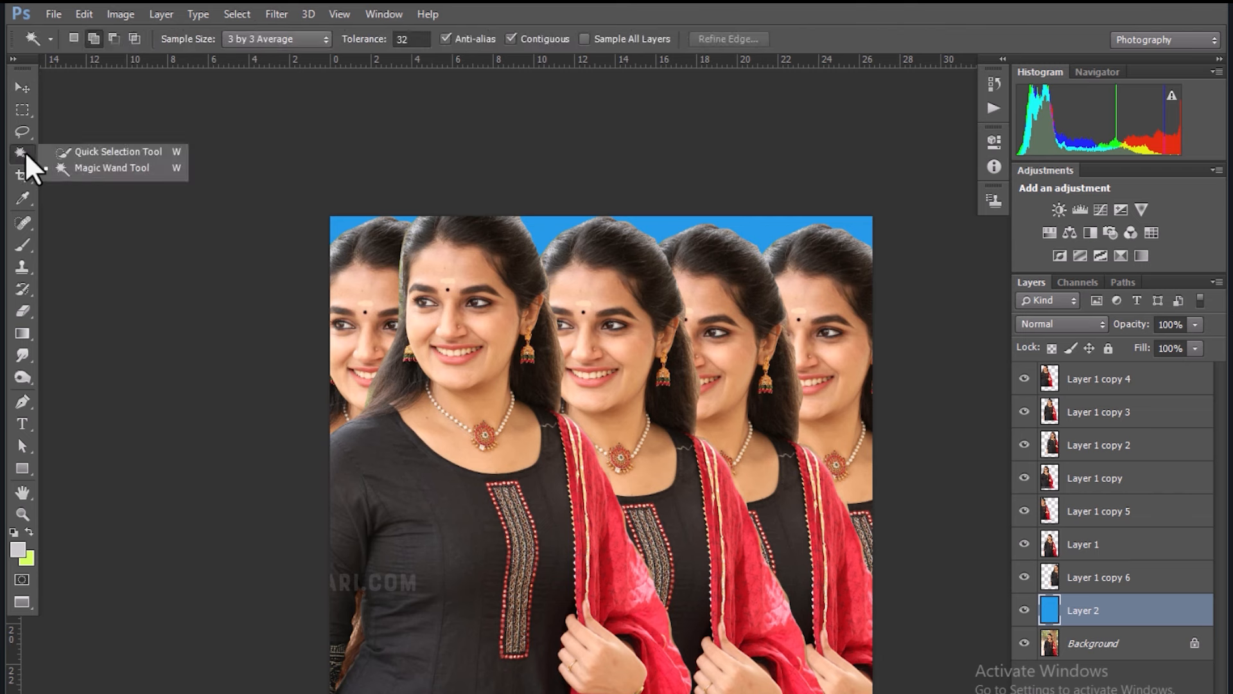
click(70, 171)
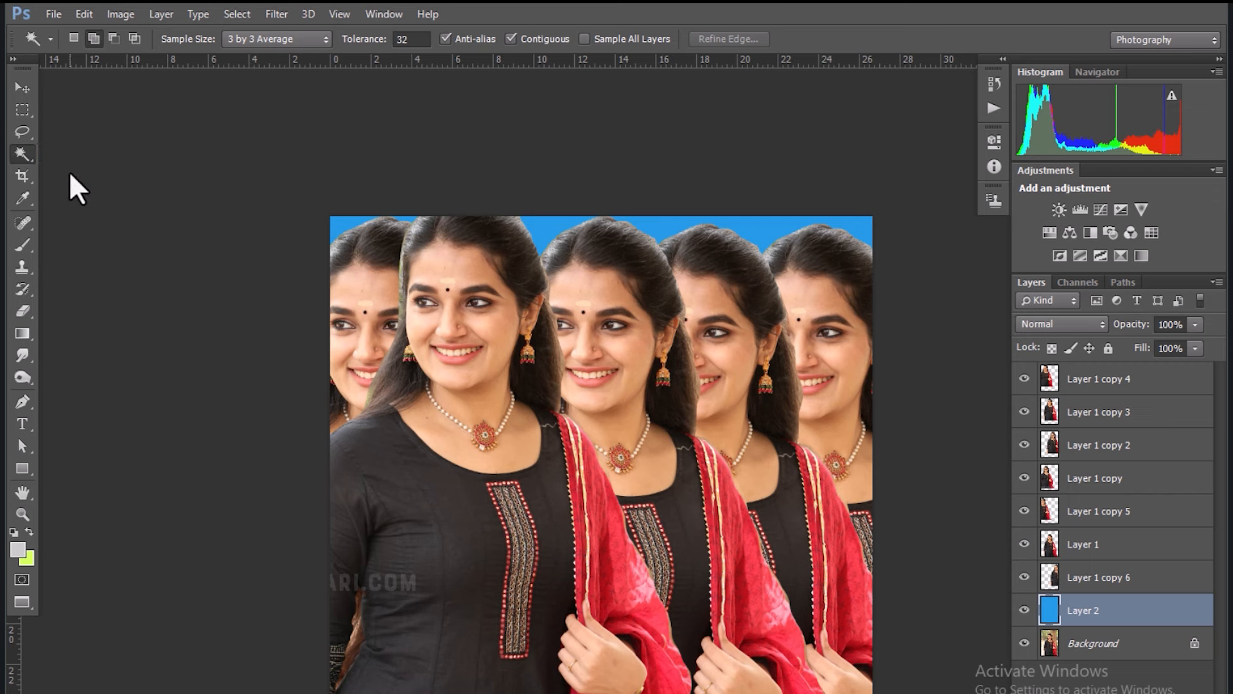
right_click(21, 155)
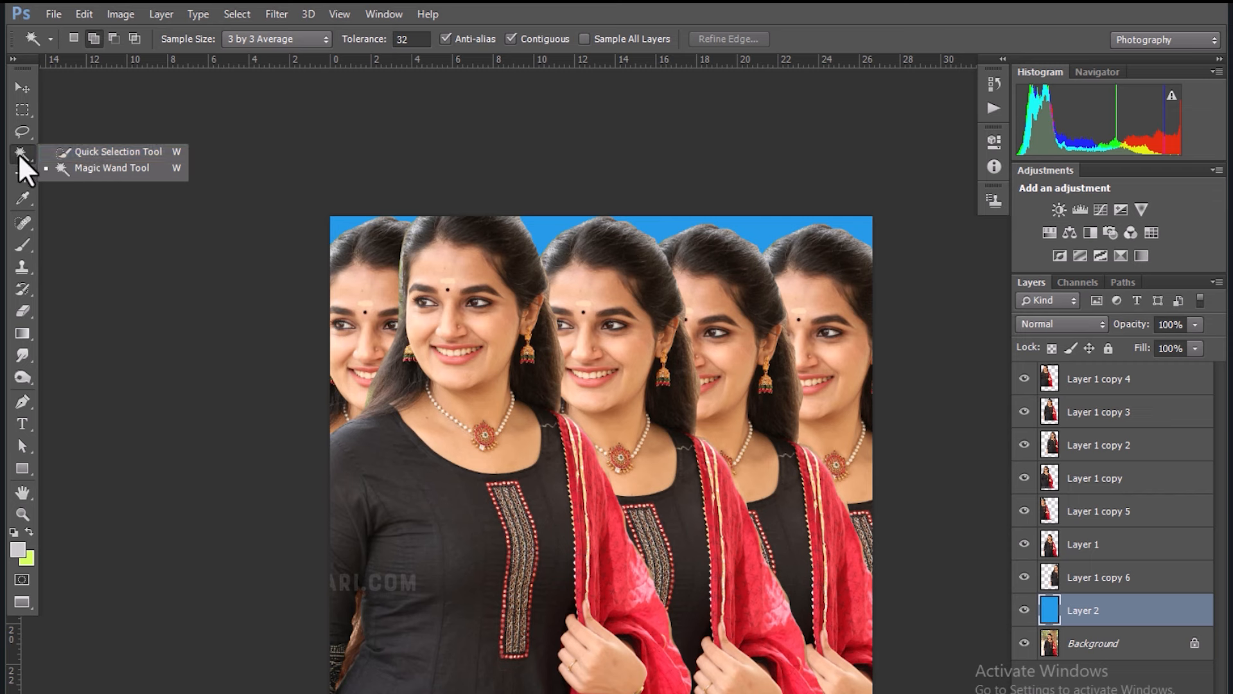
click(75, 169)
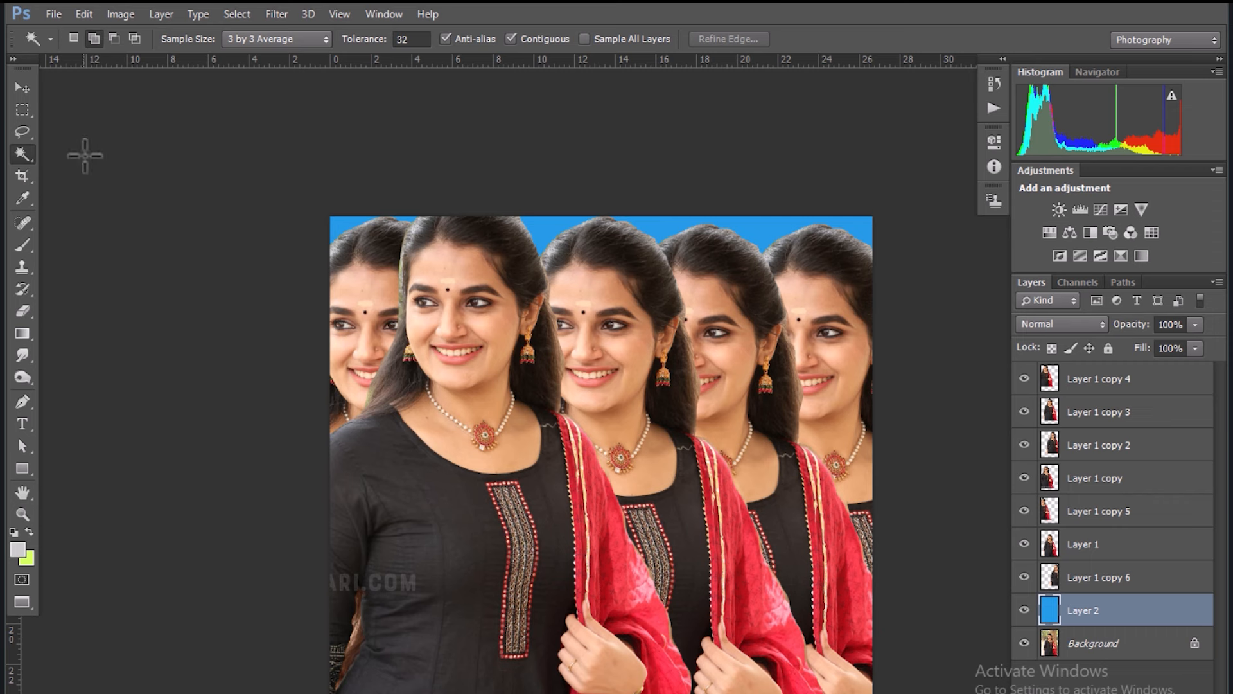
right_click(16, 151)
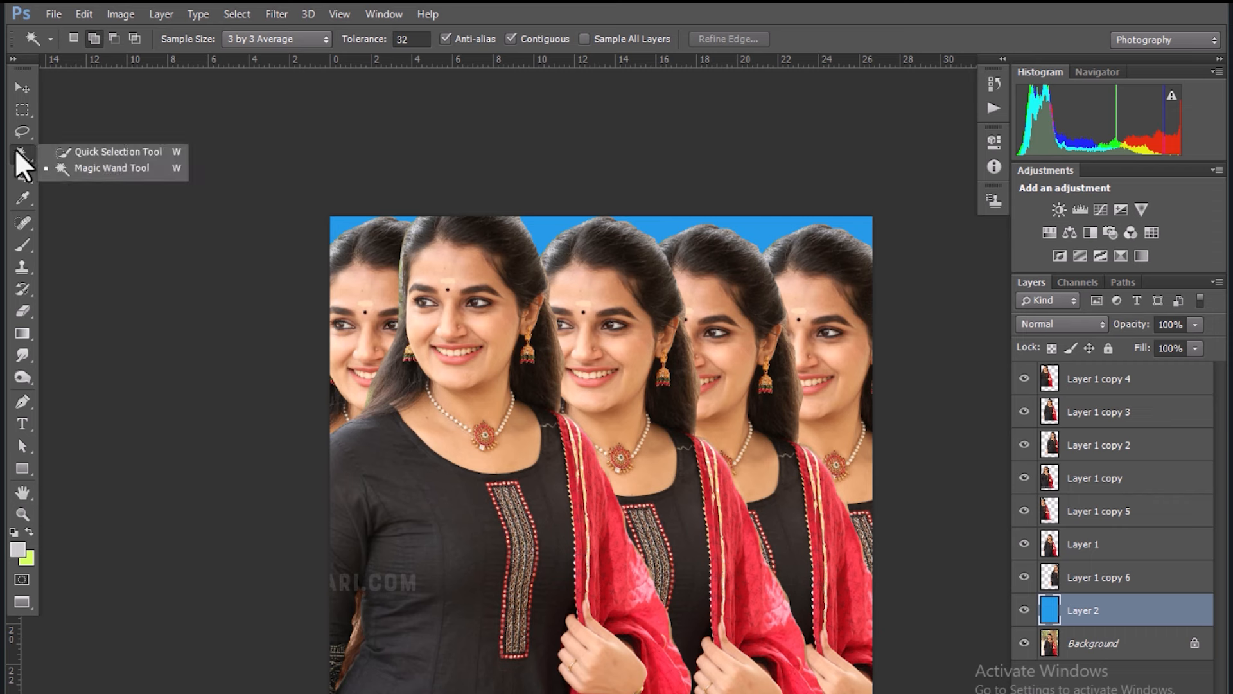
click(98, 149)
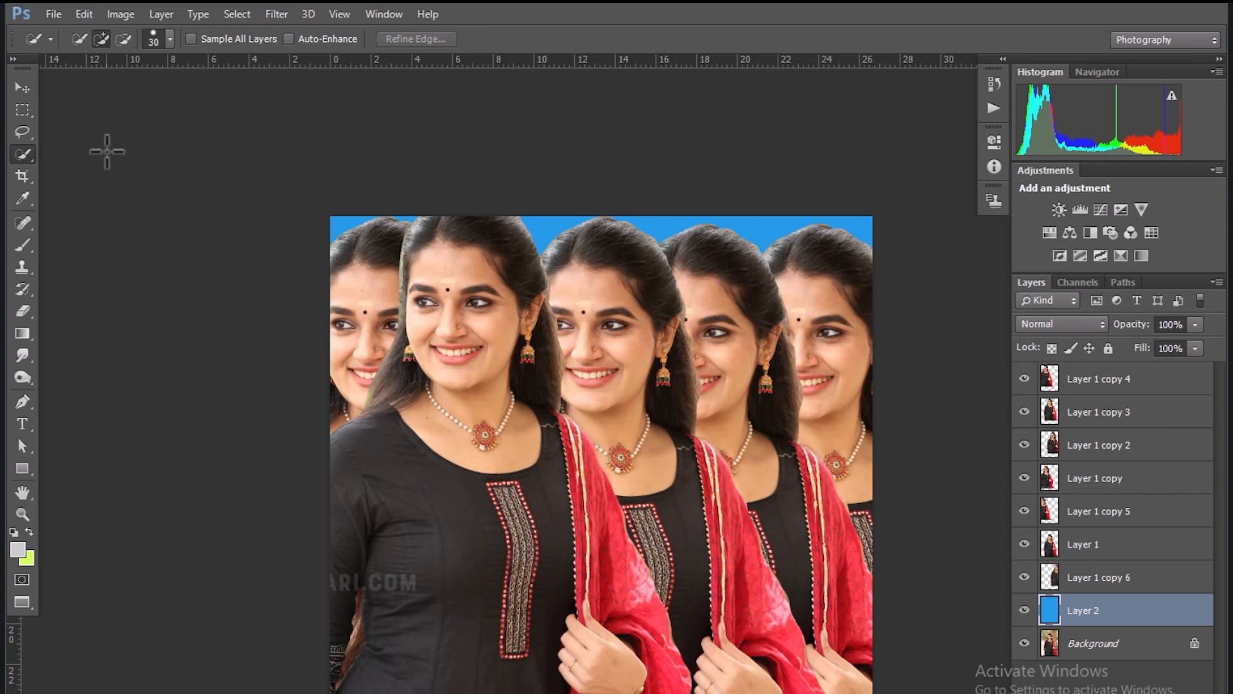
right_click(30, 160)
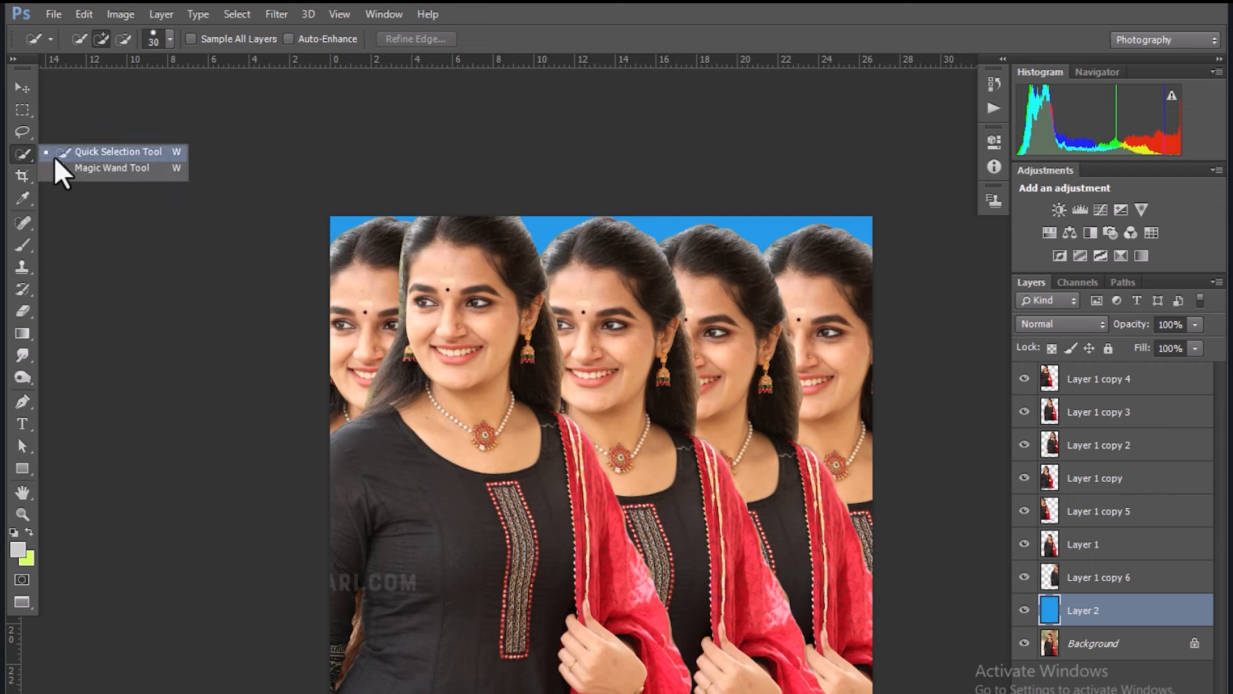
click(91, 151)
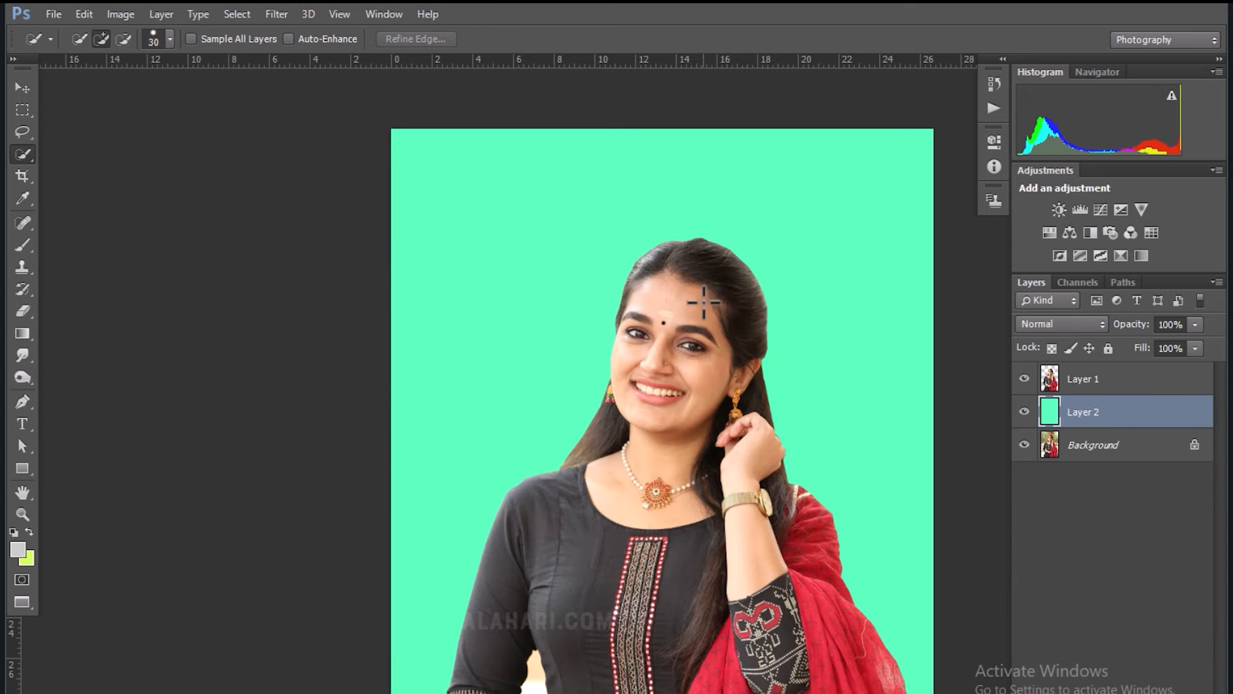
In the photo with the mint-green fill, delete Layer 1 and Layer 2, leaving only the Background layer.
click(1178, 381)
key(Delete)
key(Delete)
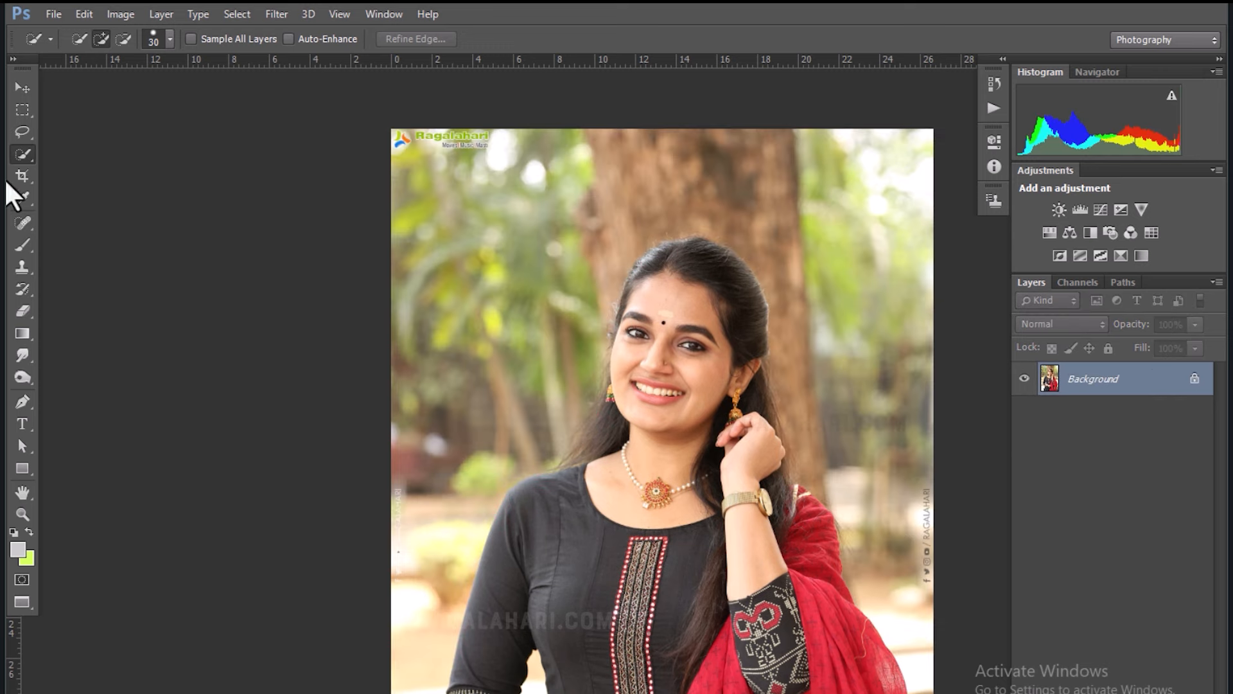
Make the Magic Wand Tool the active selection tool for the original outdoor photo.
right_click(18, 151)
click(84, 152)
right_click(24, 152)
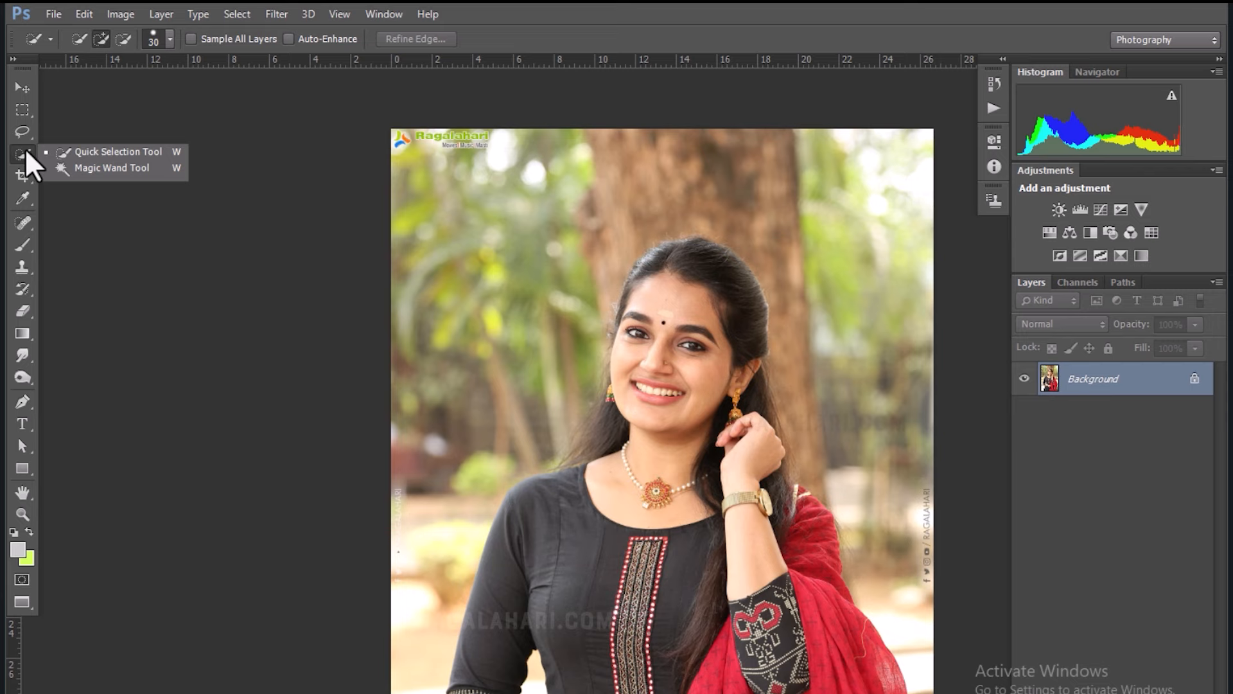
click(82, 165)
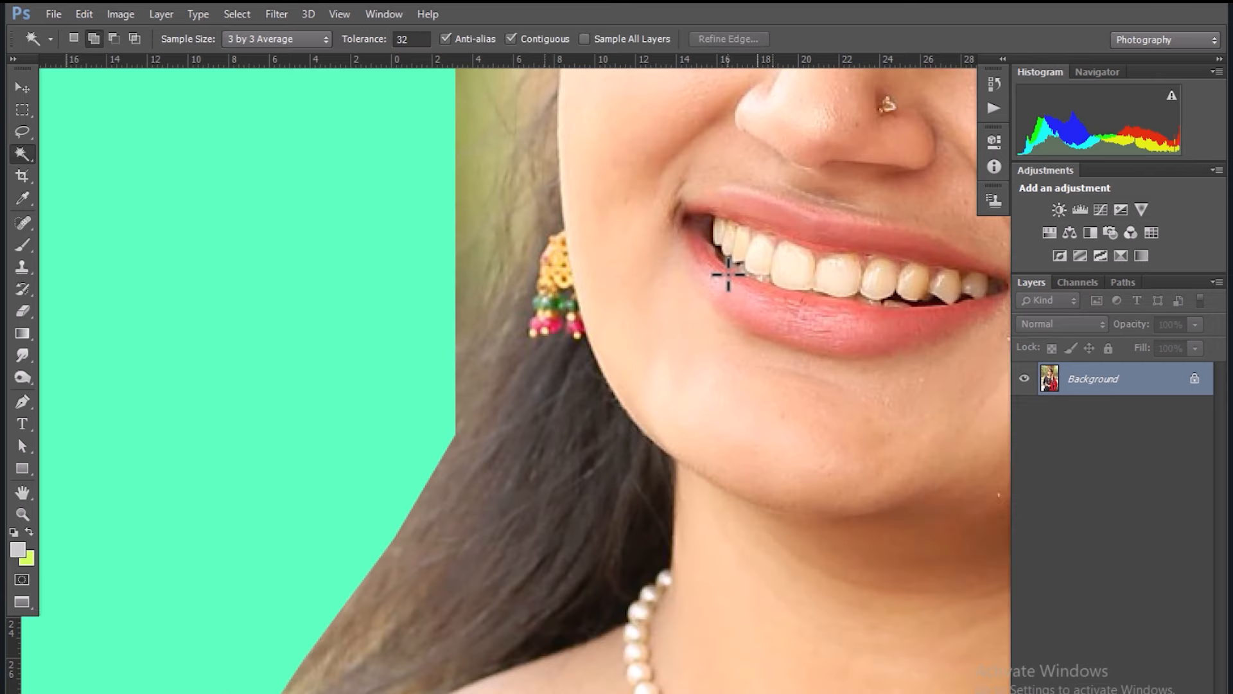
Examine the woman's face in the original photo at several magnifications, around the eyes, nose and smile.
drag(716, 289, 411, 610)
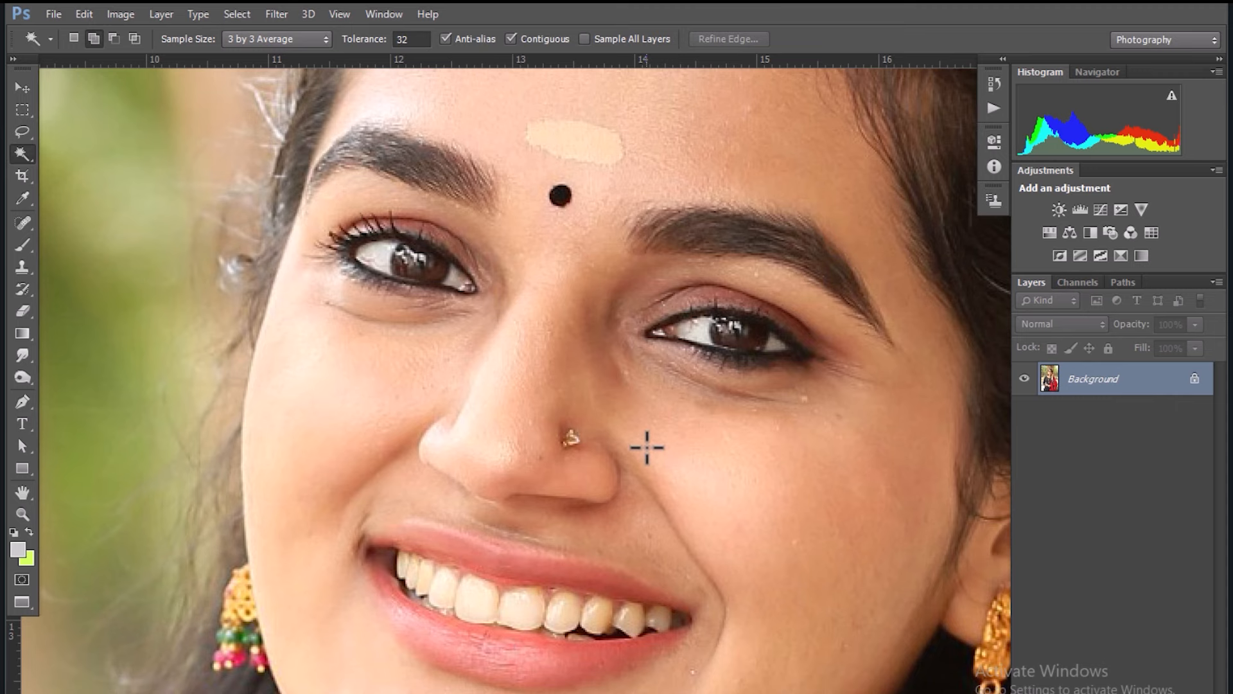
key(ctrl+minus)
key(ctrl+minus)
key(ctrl+minus)
key(ctrl+minus)
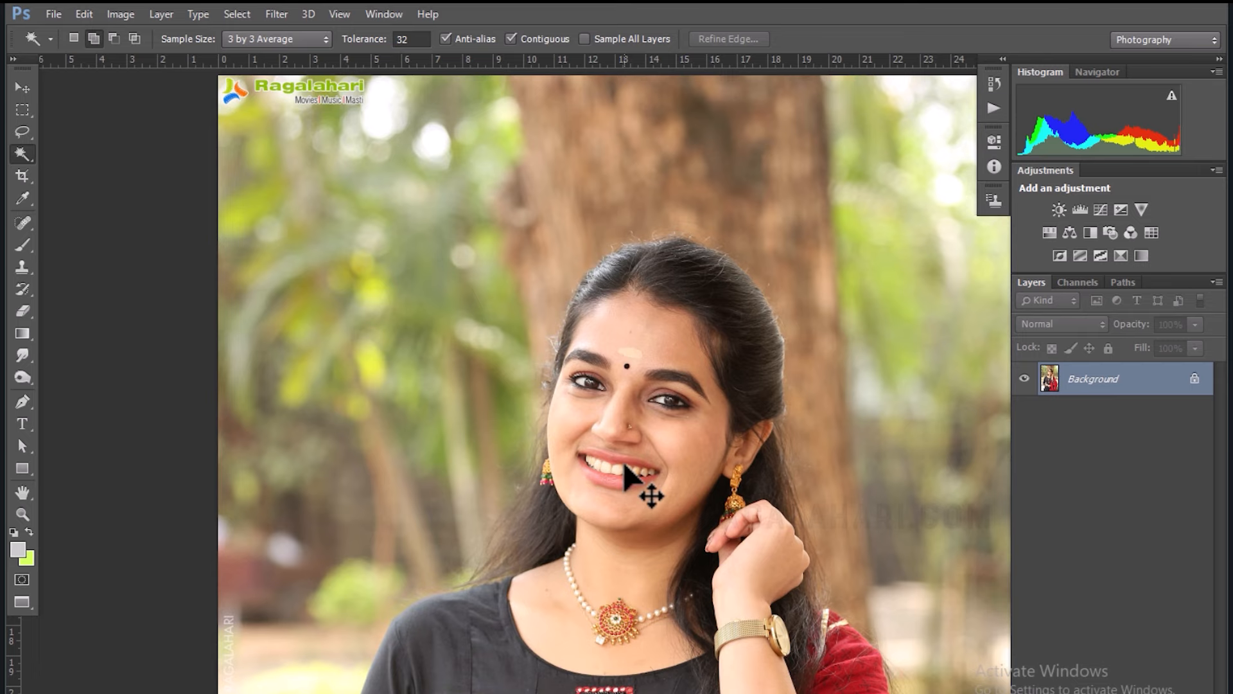
key(ctrl+plus)
key(ctrl+plus)
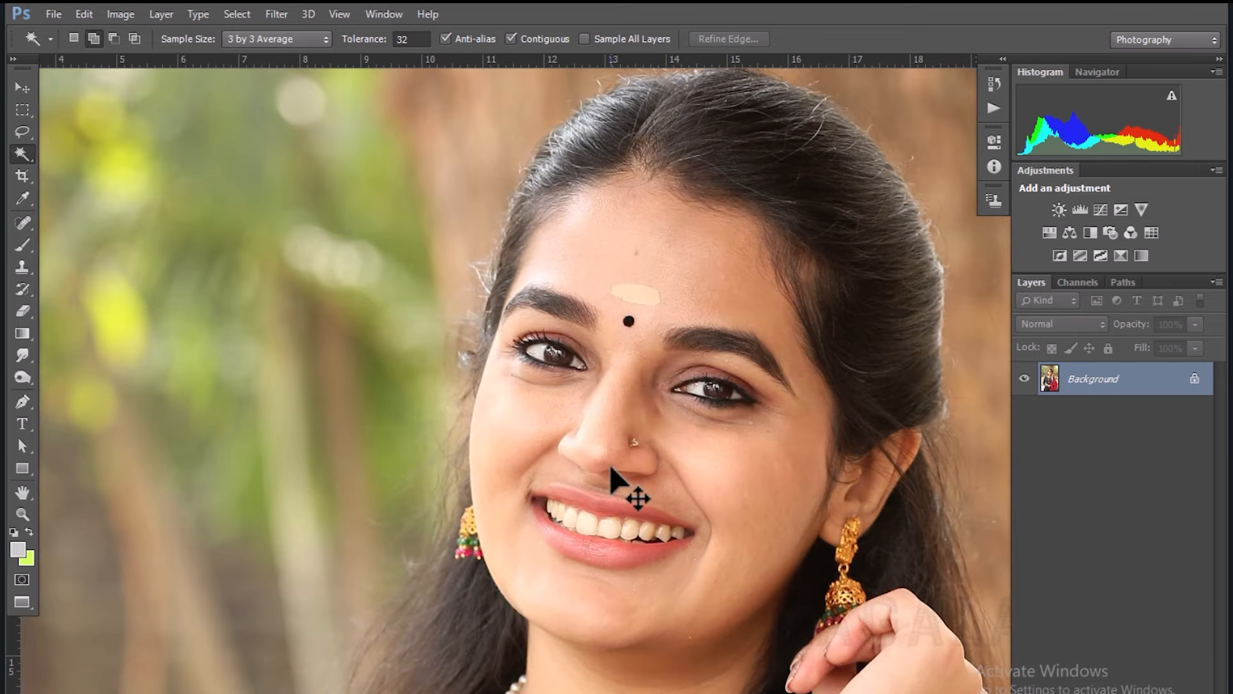
key(ctrl+plus)
key(ctrl+minus)
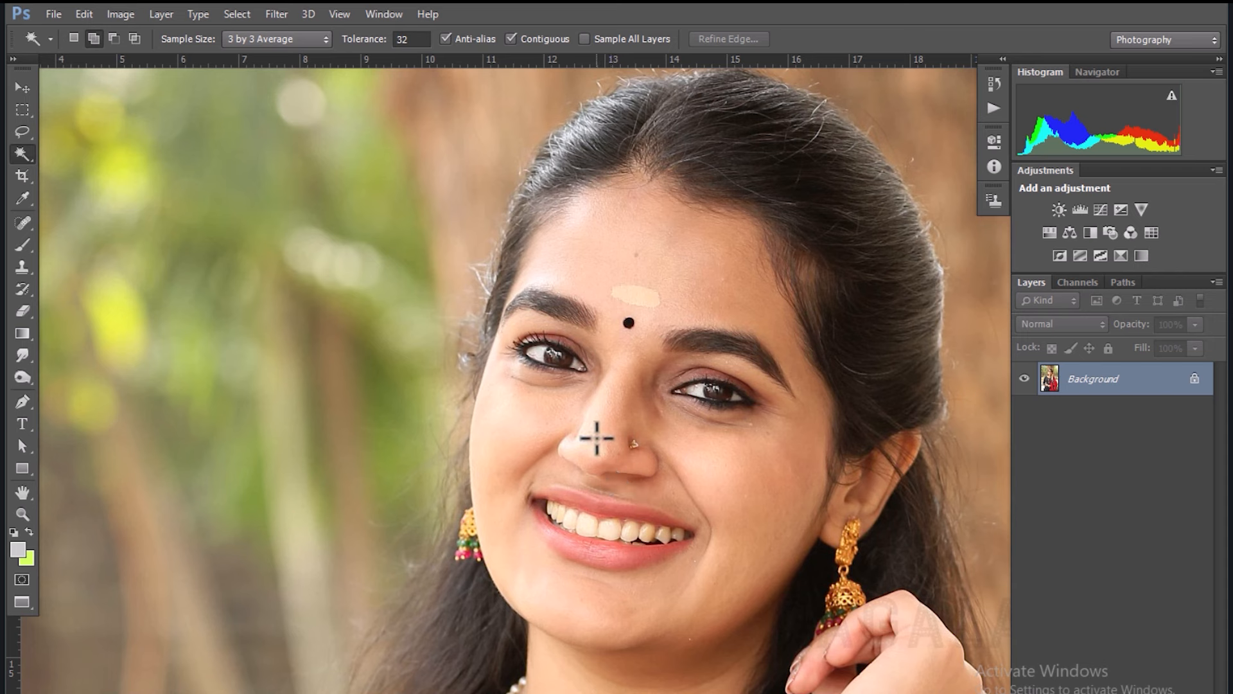
Try the Magic Wand on the light skin of the cheek beside the nose, and clear the selection.
click(536, 439)
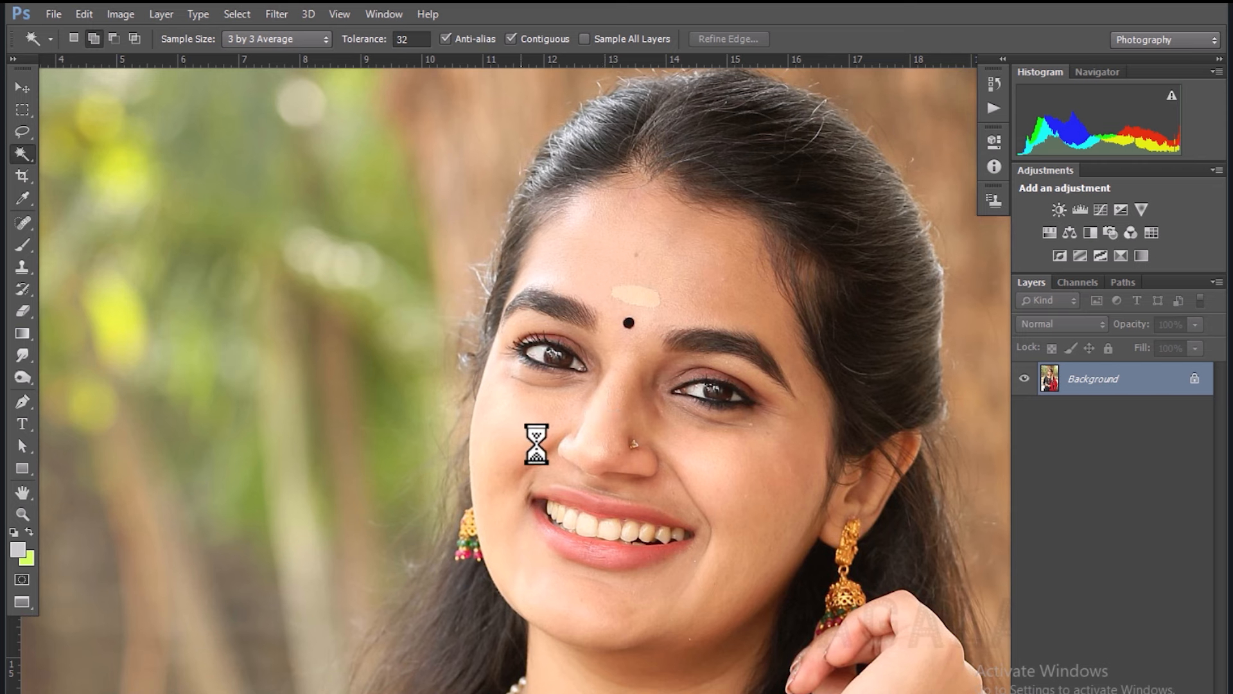
click(563, 442)
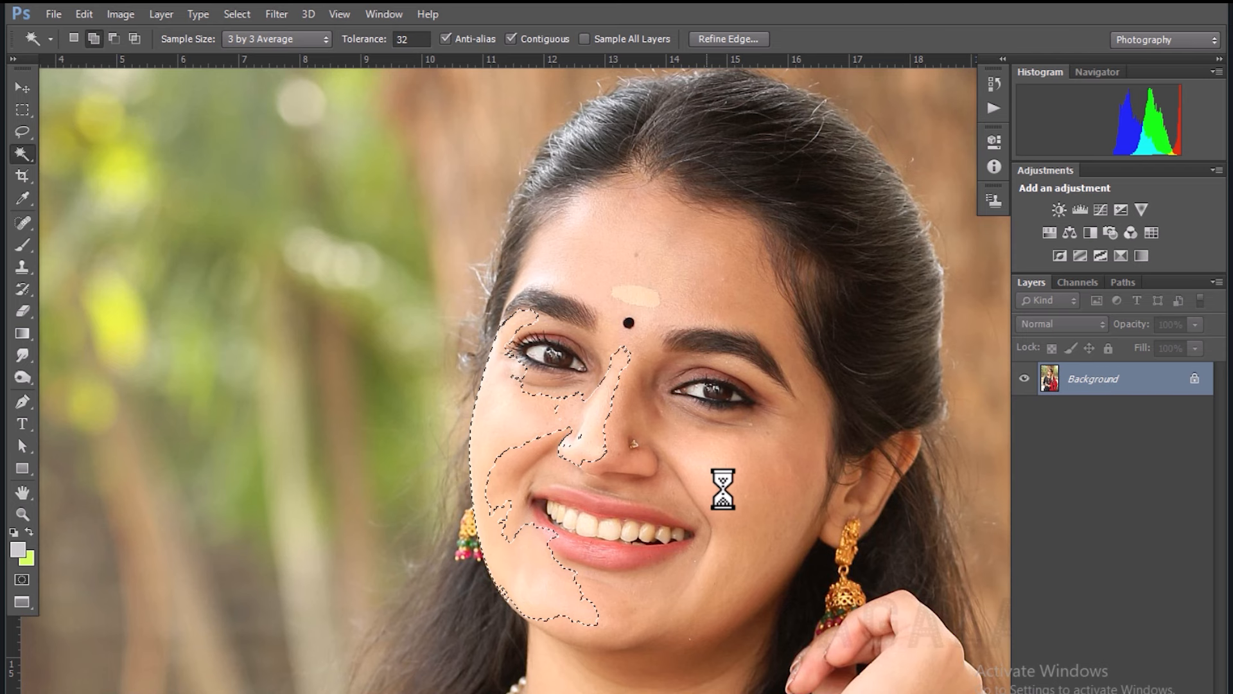
key(ctrl+d)
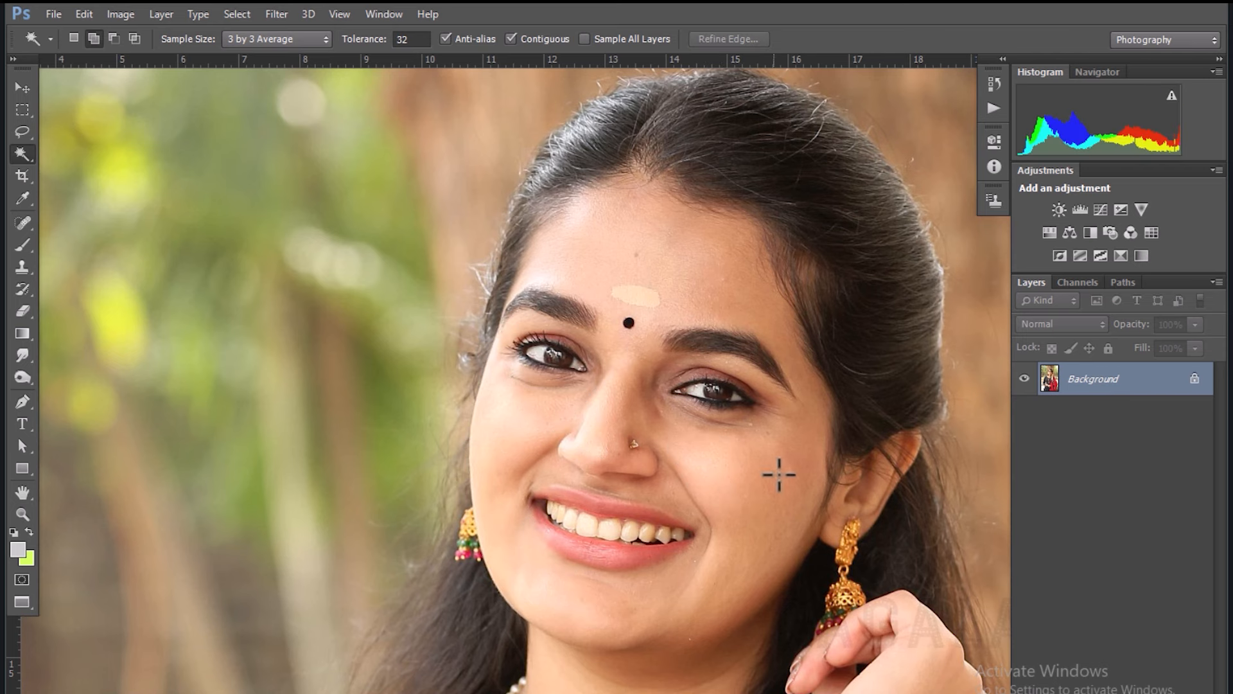
Try the Magic Wand on the shaded skin of the neck below the jaw in two additive picks, and deselect.
click(747, 636)
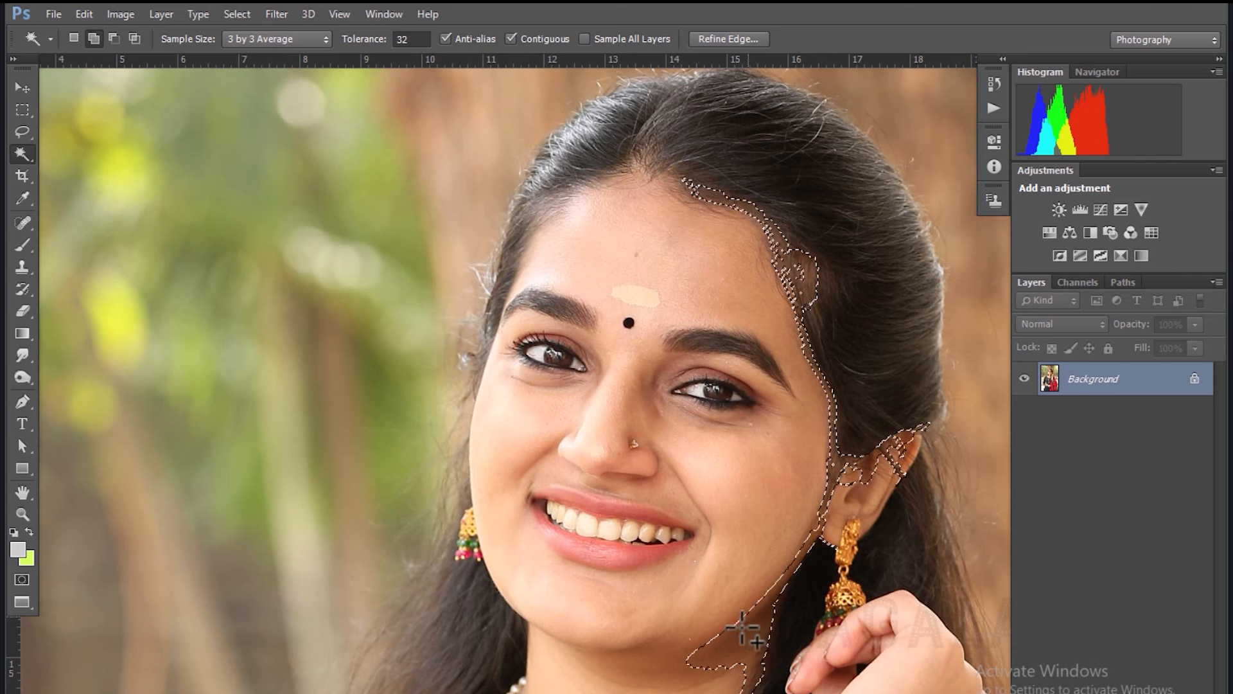
click(711, 646)
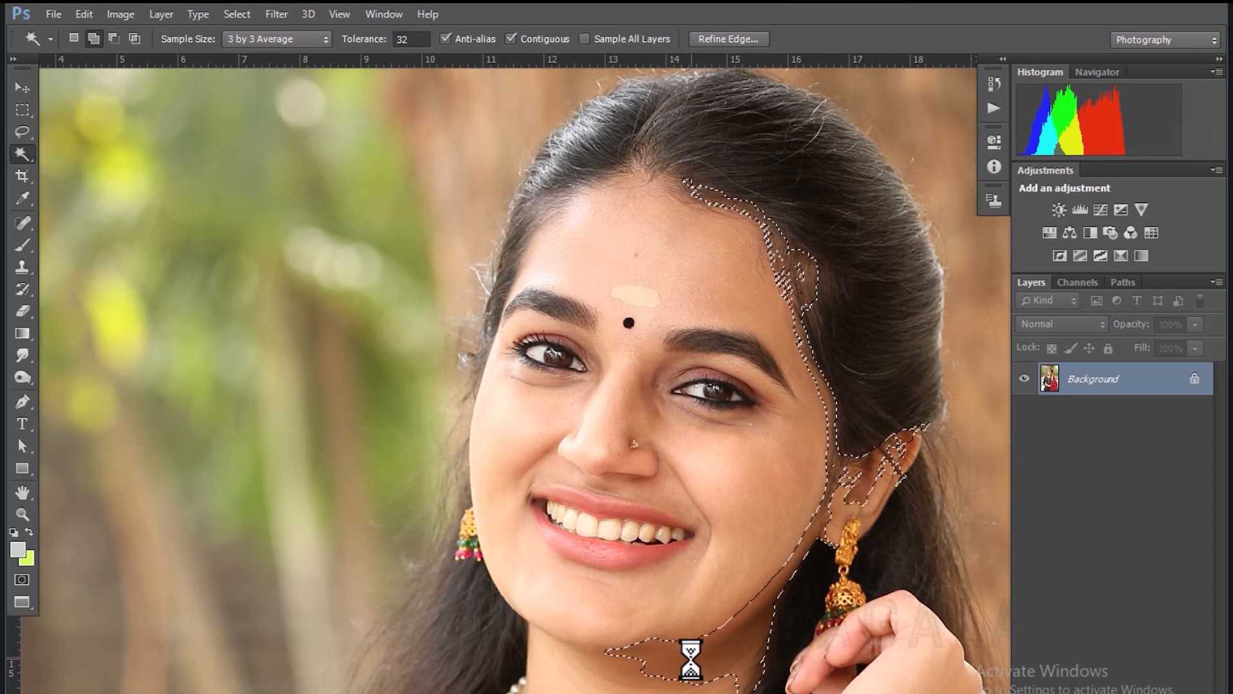
key(ctrl+d)
Try the Magic Wand up close on the light skin of the nose, and discard the selection.
scroll(633, 507, up, 1)
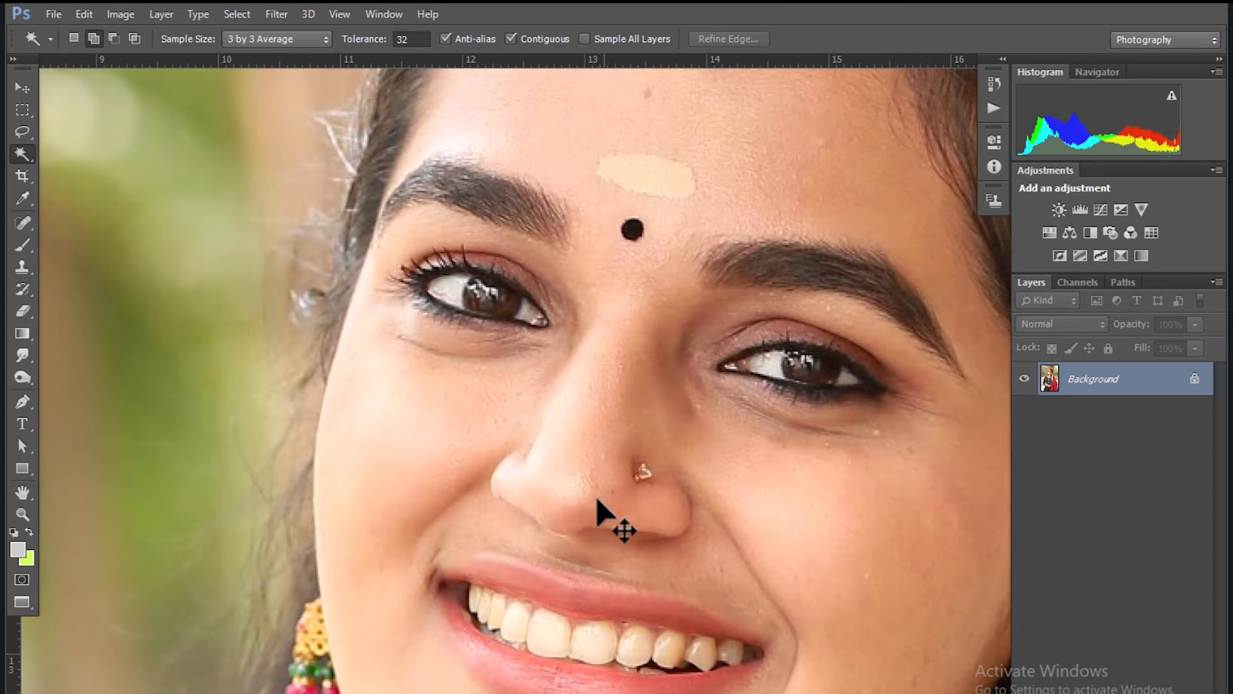
scroll(596, 483, up, 1)
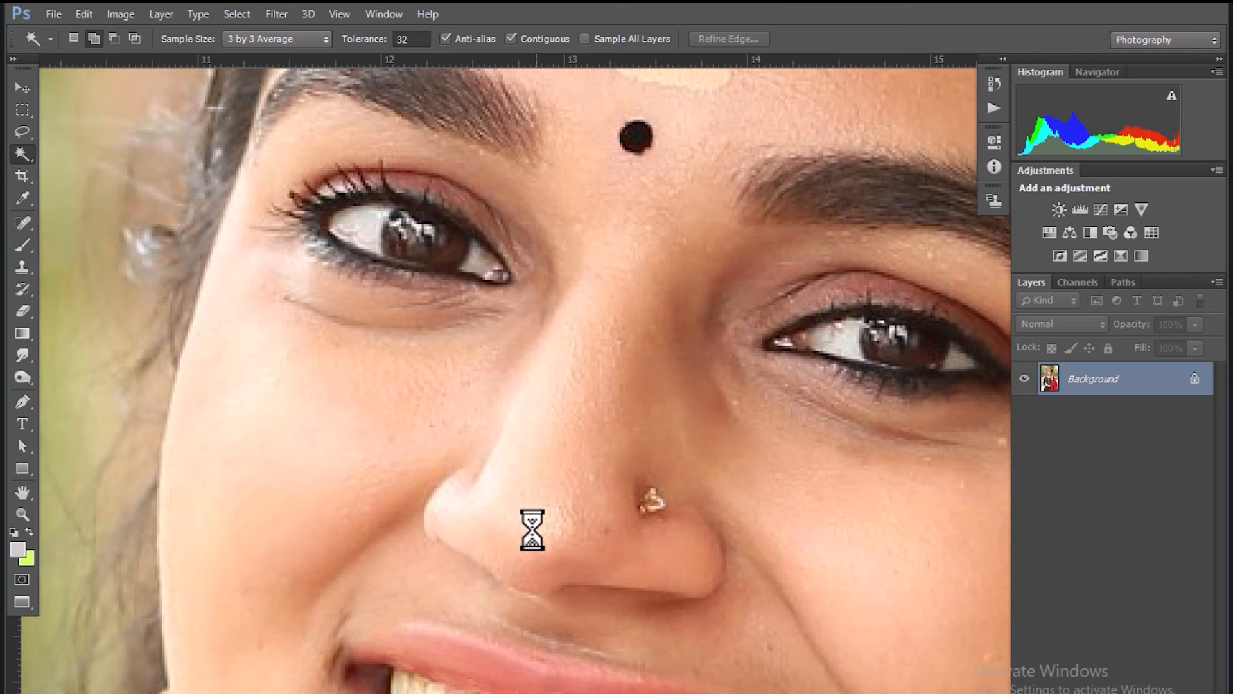
click(538, 530)
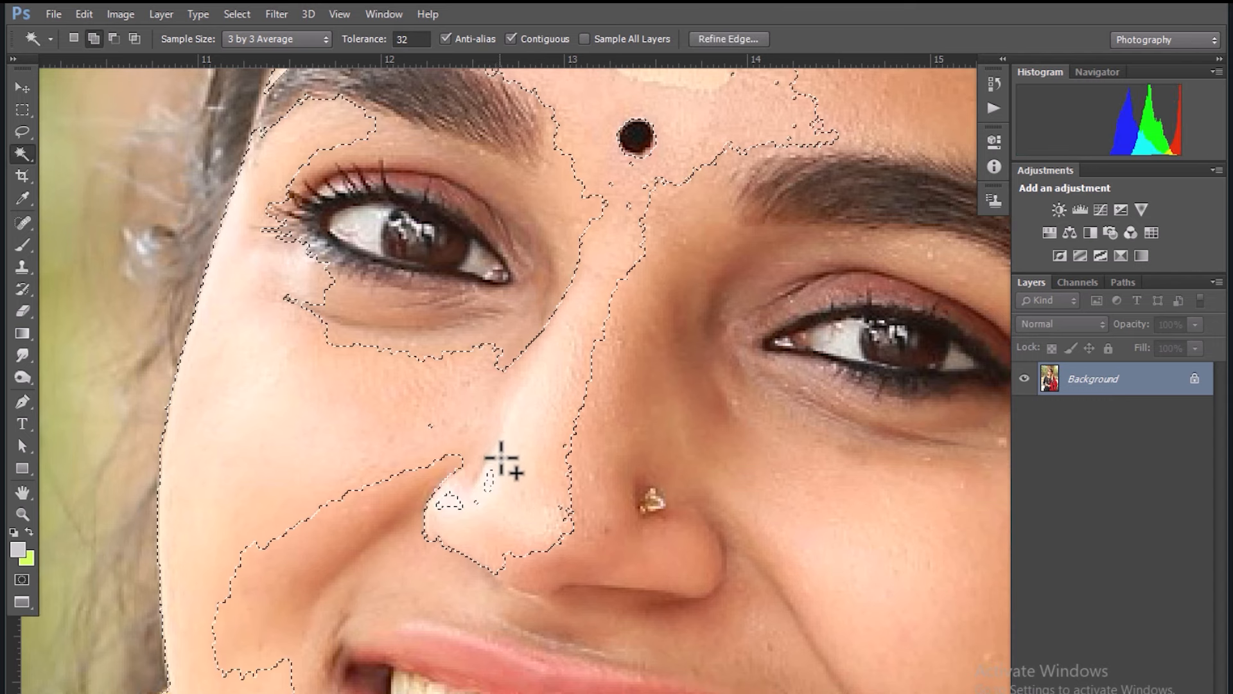
key(ctrl+d)
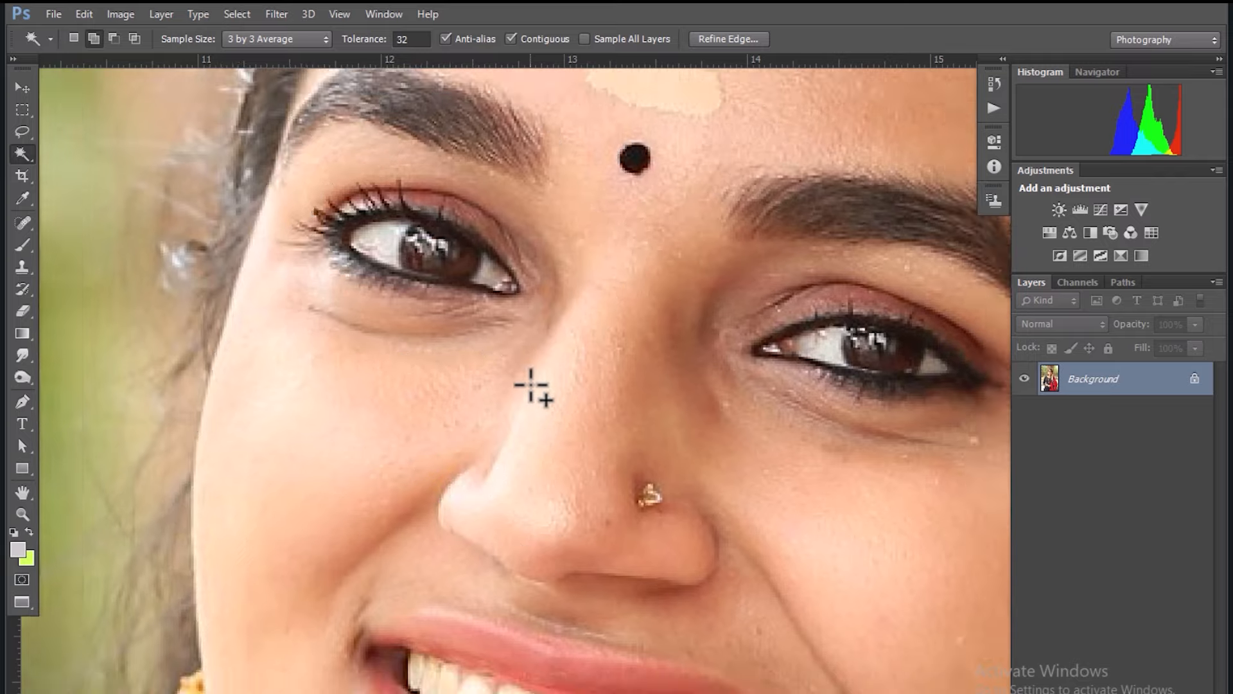
Magic-wand the light facial skin, preview blue-channel Levels with white input 245 and black input 62, cancel the adjustment and deselect.
key(ctrl+minus)
click(531, 386)
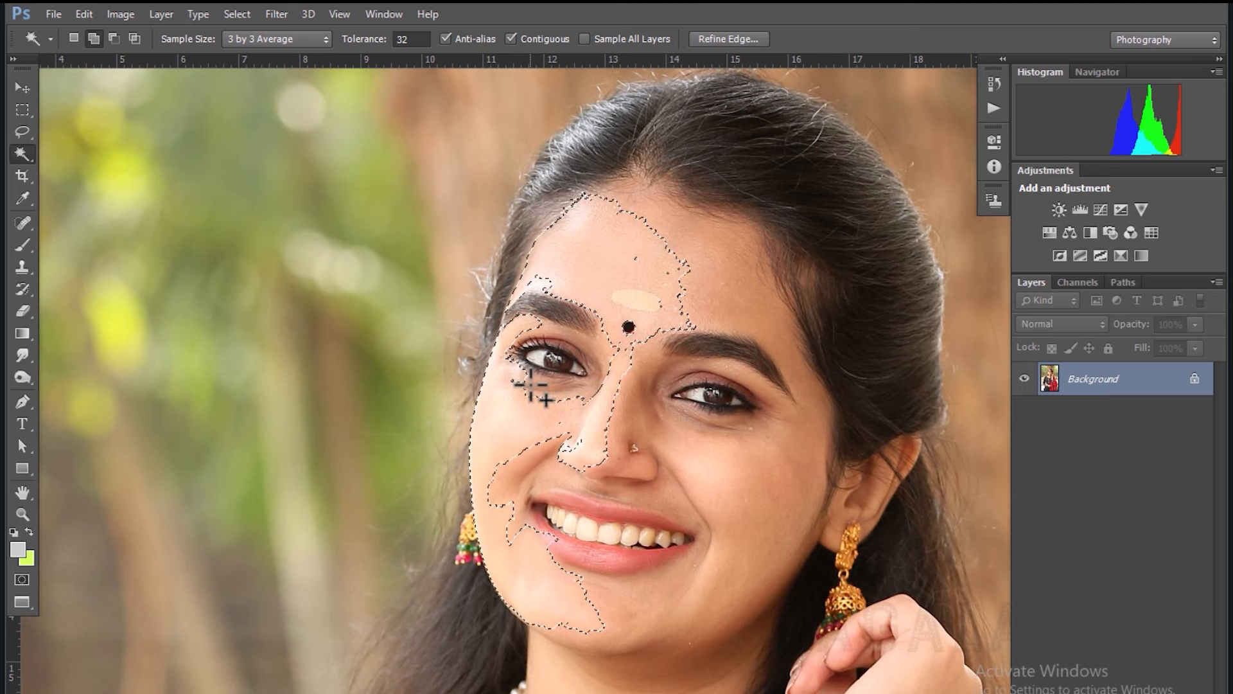
key(ctrl+l)
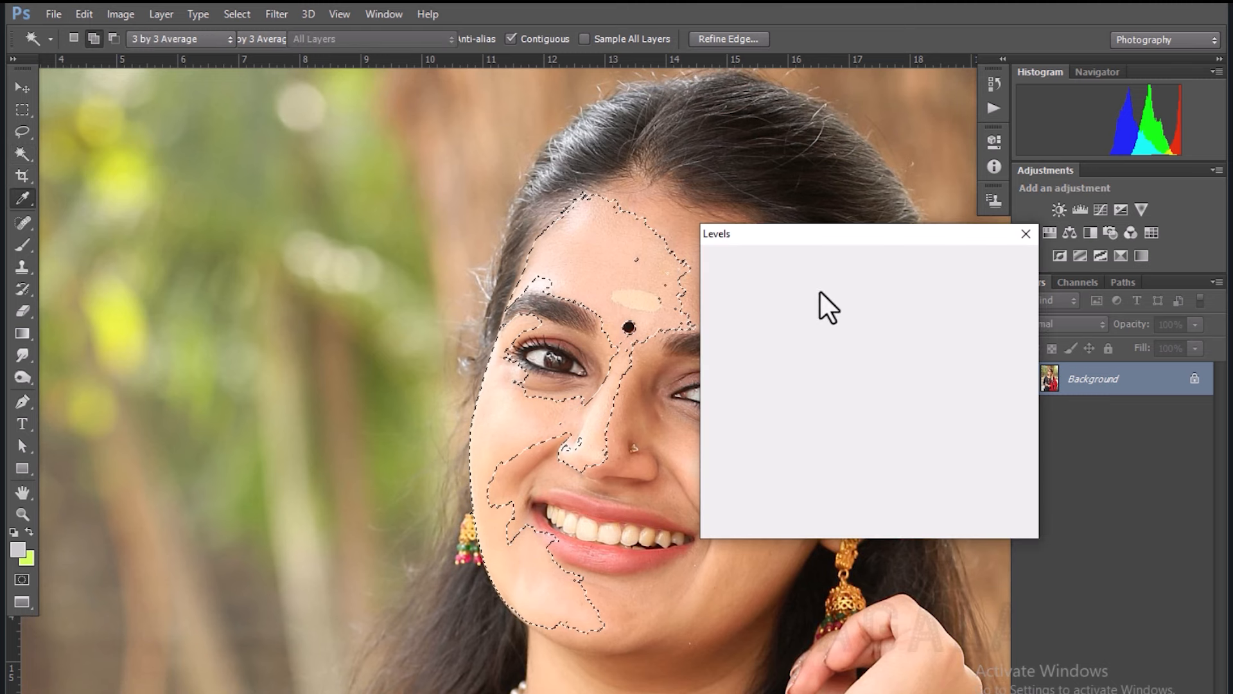
drag(858, 239, 918, 249)
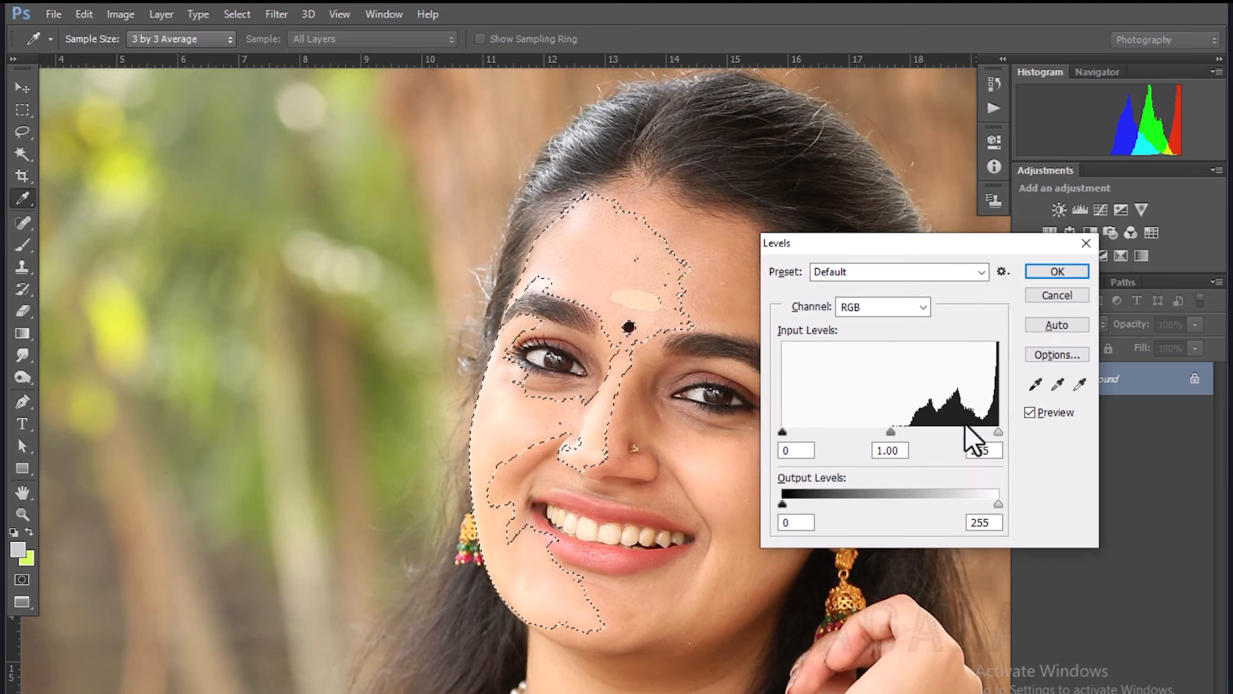
click(903, 306)
click(896, 359)
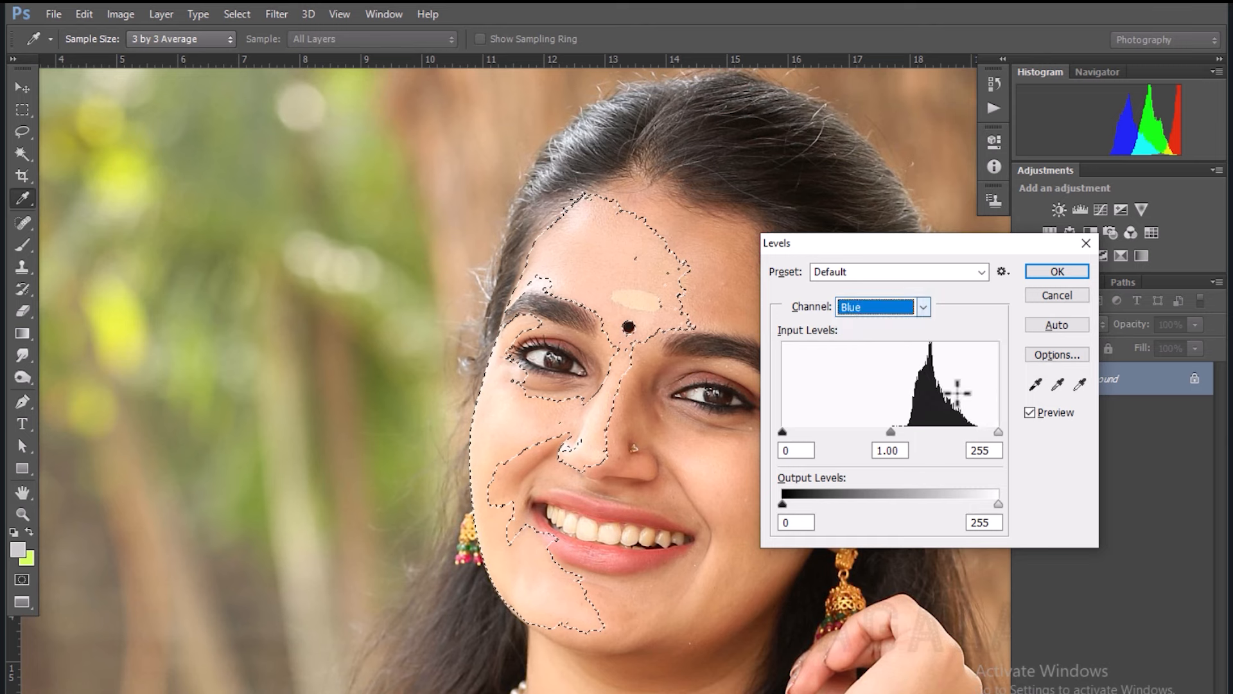
mouse_move(981, 433)
mouse_down()
mouse_move(947, 438)
mouse_move(994, 436)
mouse_up()
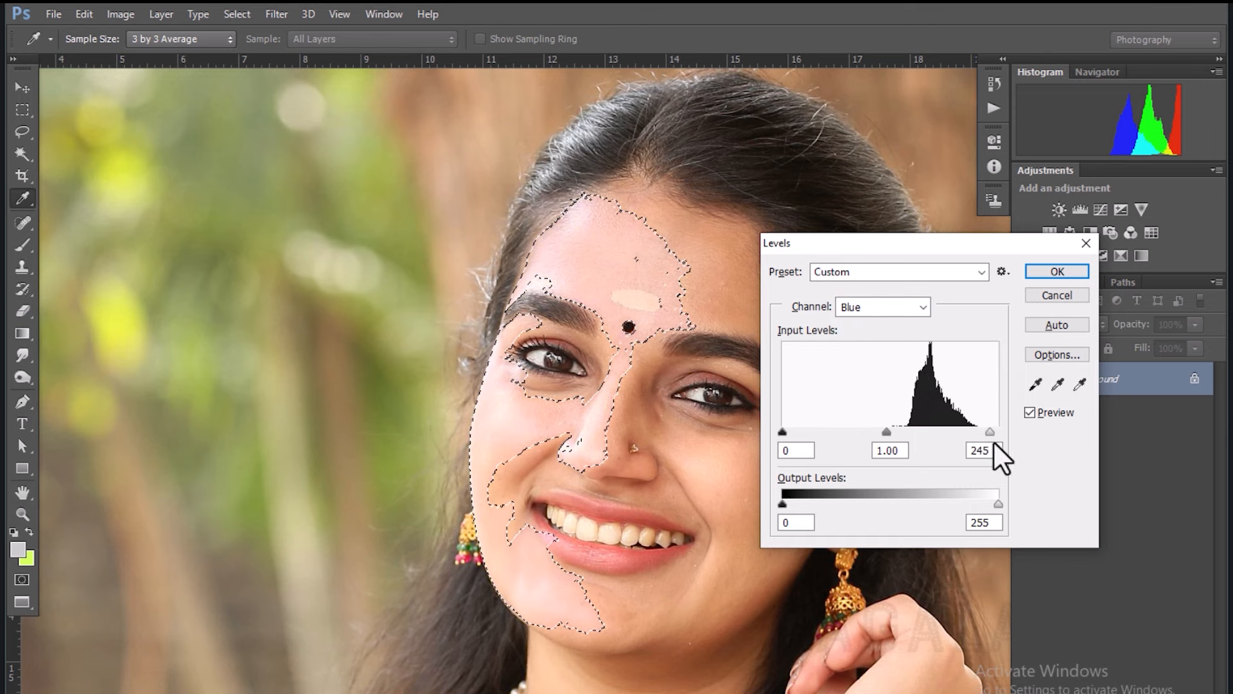
drag(789, 437, 834, 439)
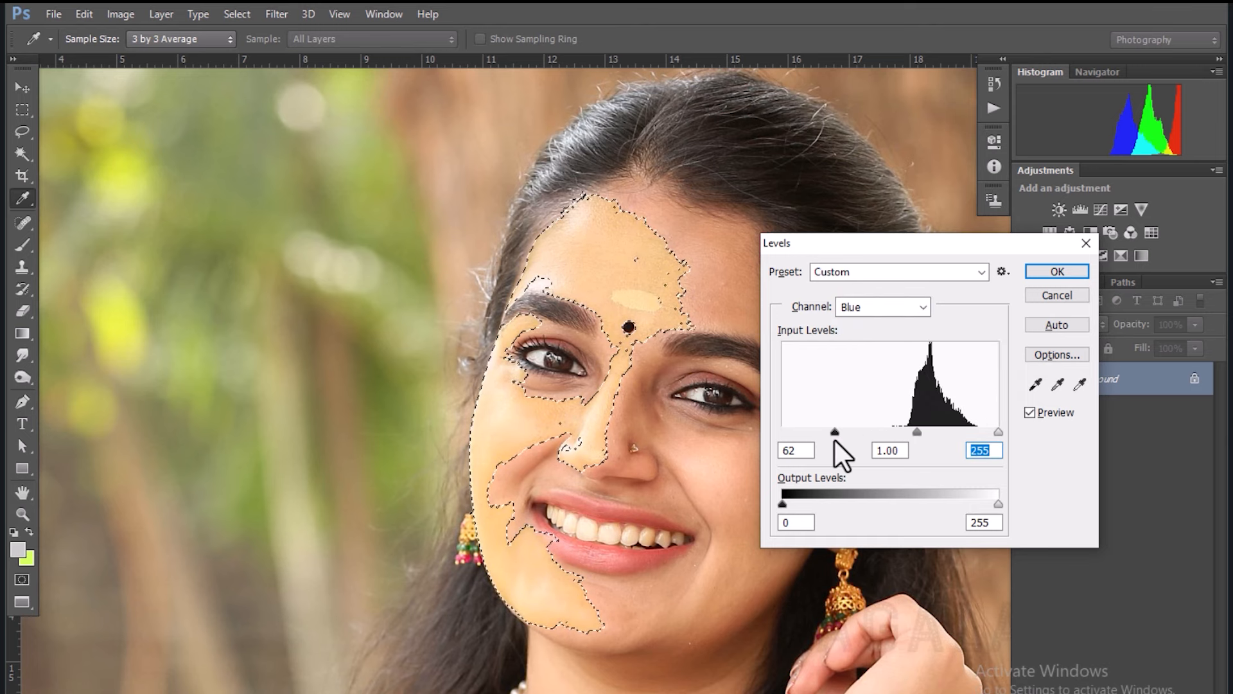
click(1057, 295)
key(w)
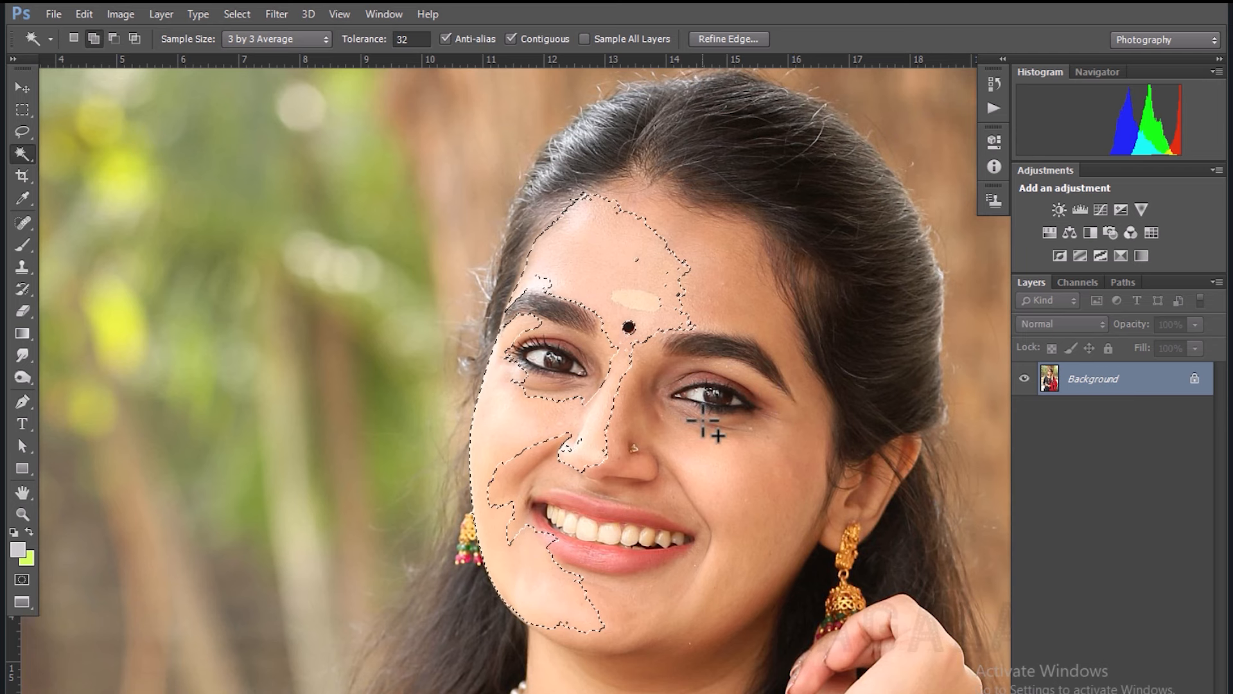
key(ctrl+d)
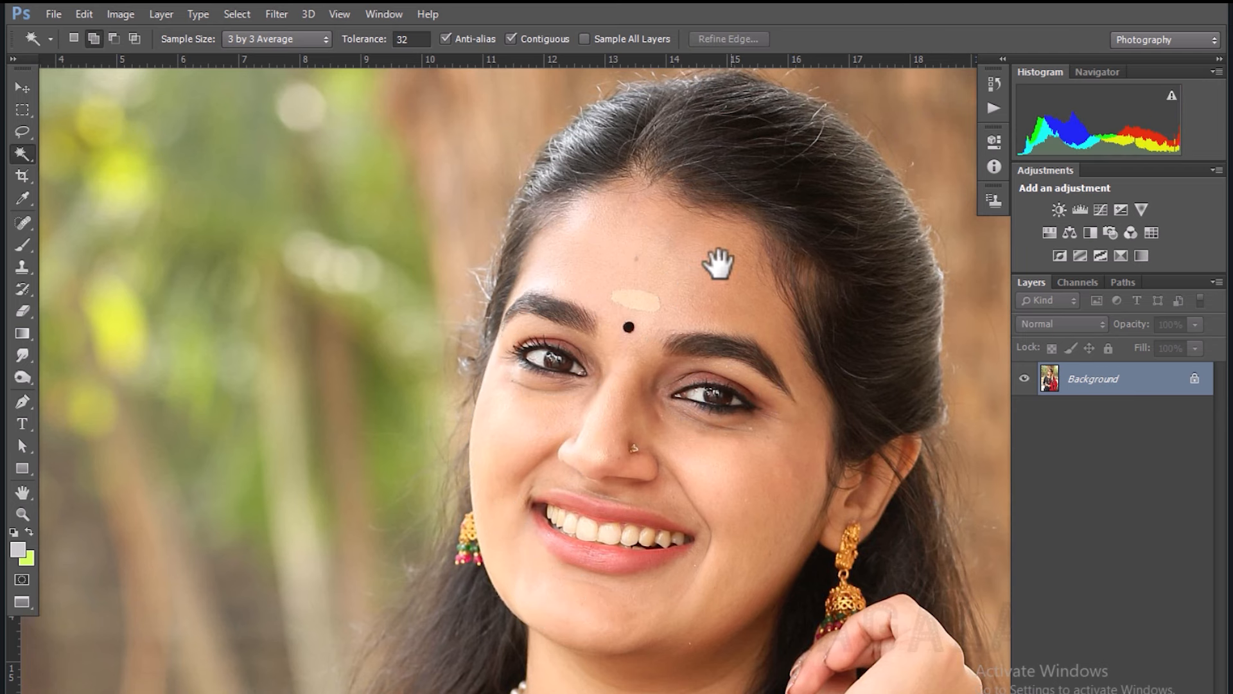
Try the Magic Wand on the dark hair between the jaw and the gold earring, and clear the selection.
drag(681, 222, 623, 328)
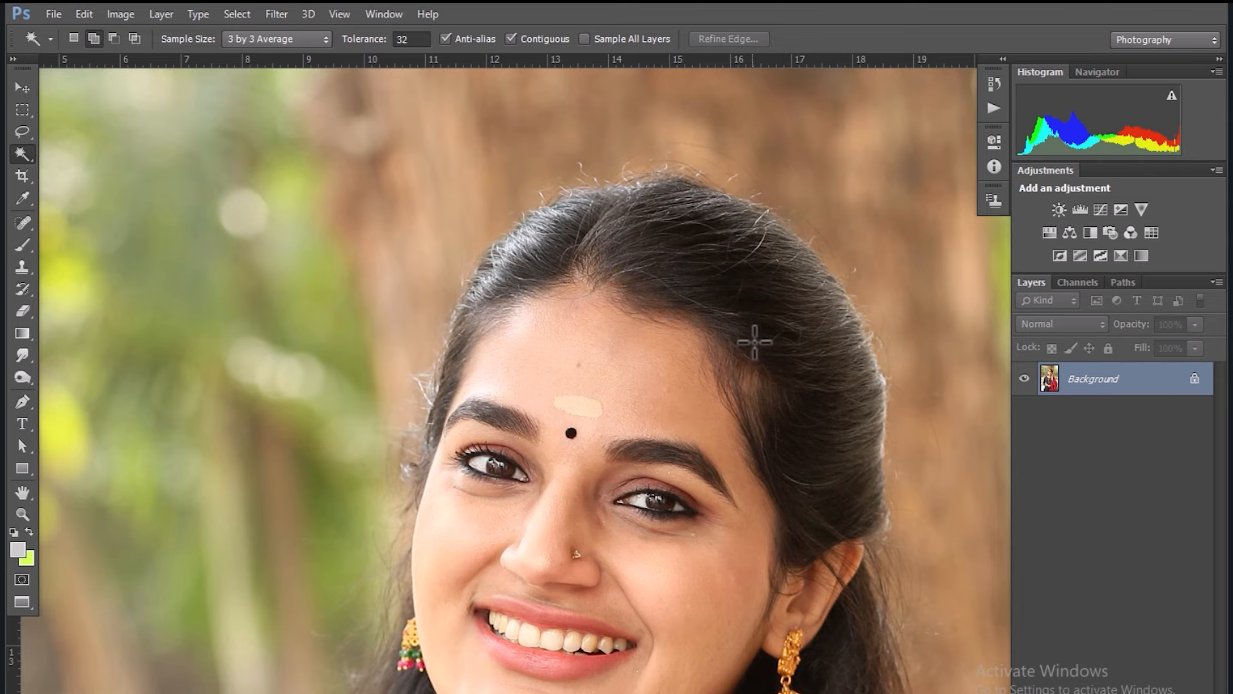
key(ctrl+plus)
key(ctrl+minus)
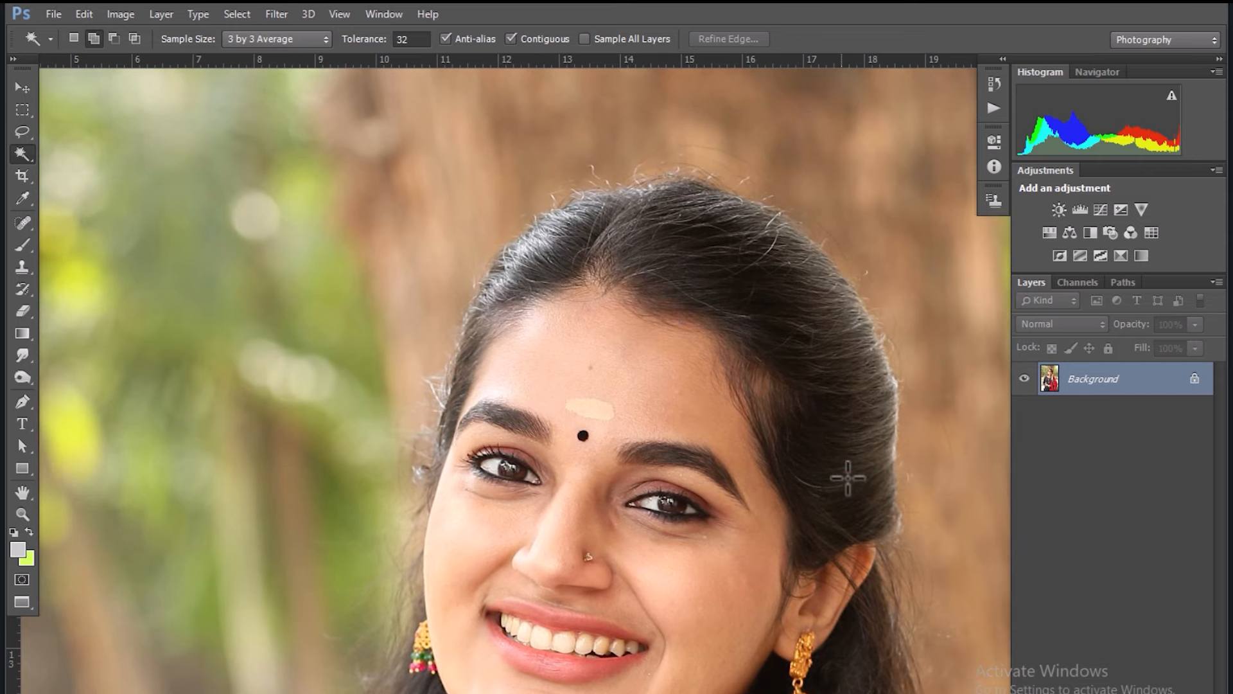
key(ctrl+plus)
drag(700, 526, 275, 204)
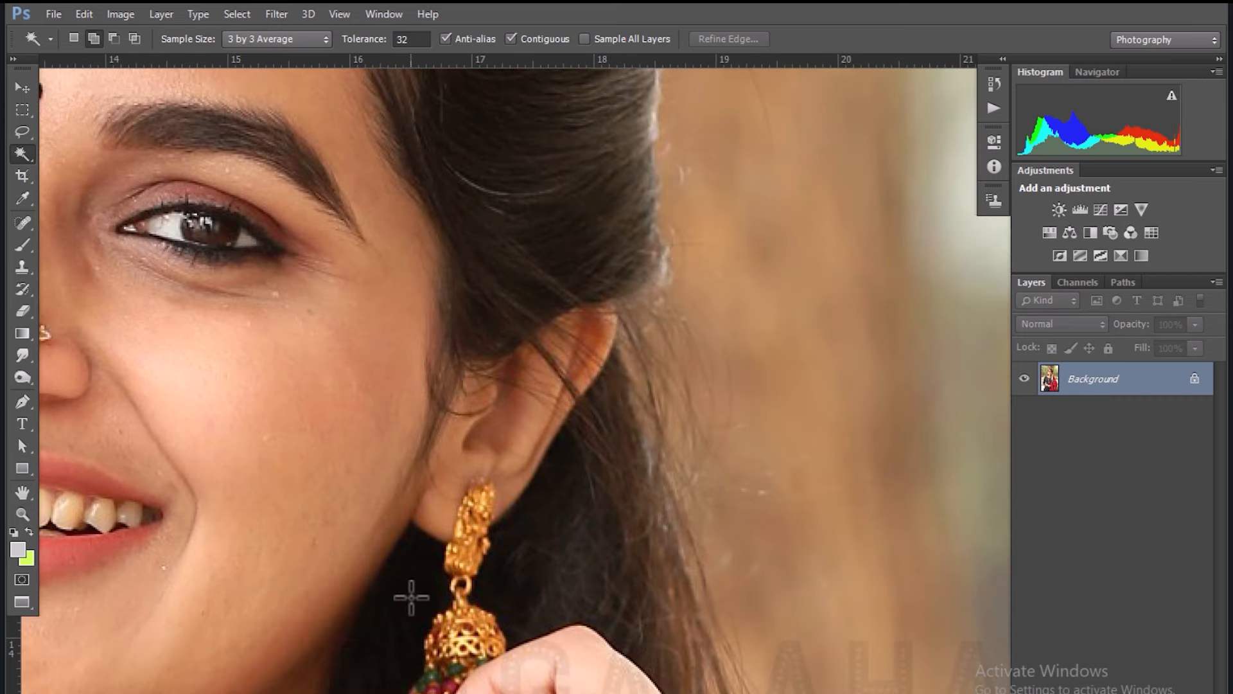
click(401, 580)
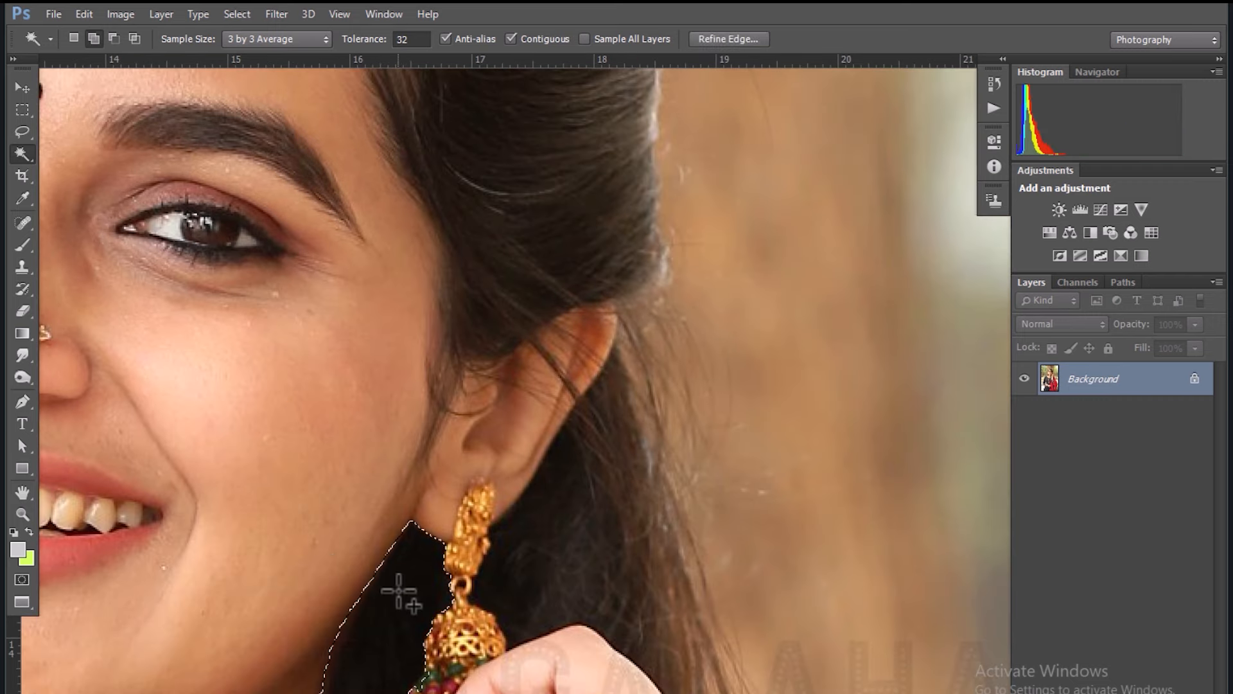
key(ctrl+minus)
key(ctrl+minus)
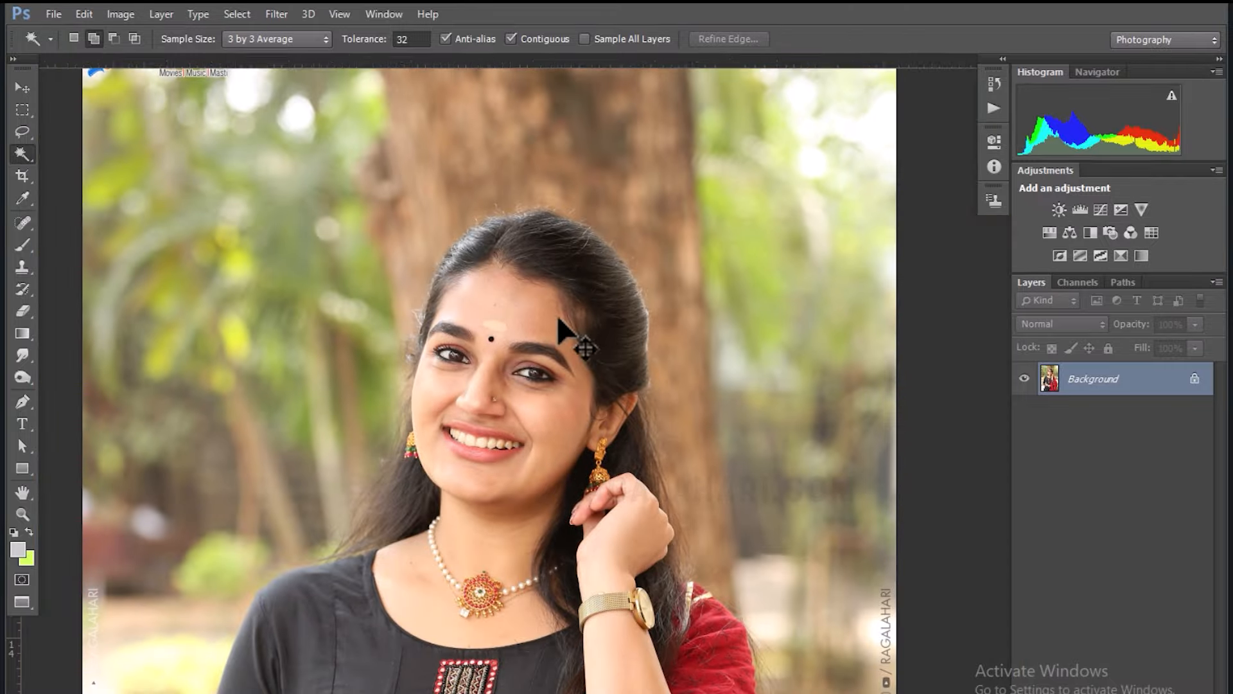
Try the Magic Wand on the black hair at the top of the head above the forehead, and deselect.
key(ctrl+plus)
key(ctrl+plus)
drag(313, 207, 635, 611)
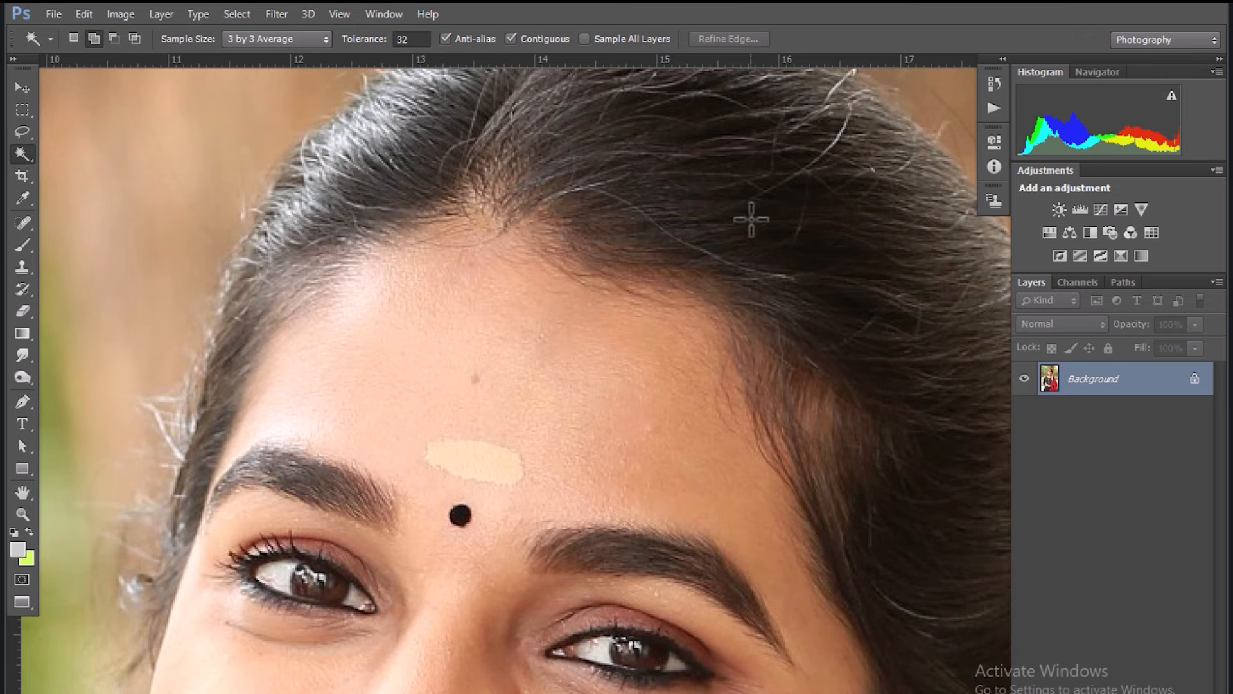
click(828, 211)
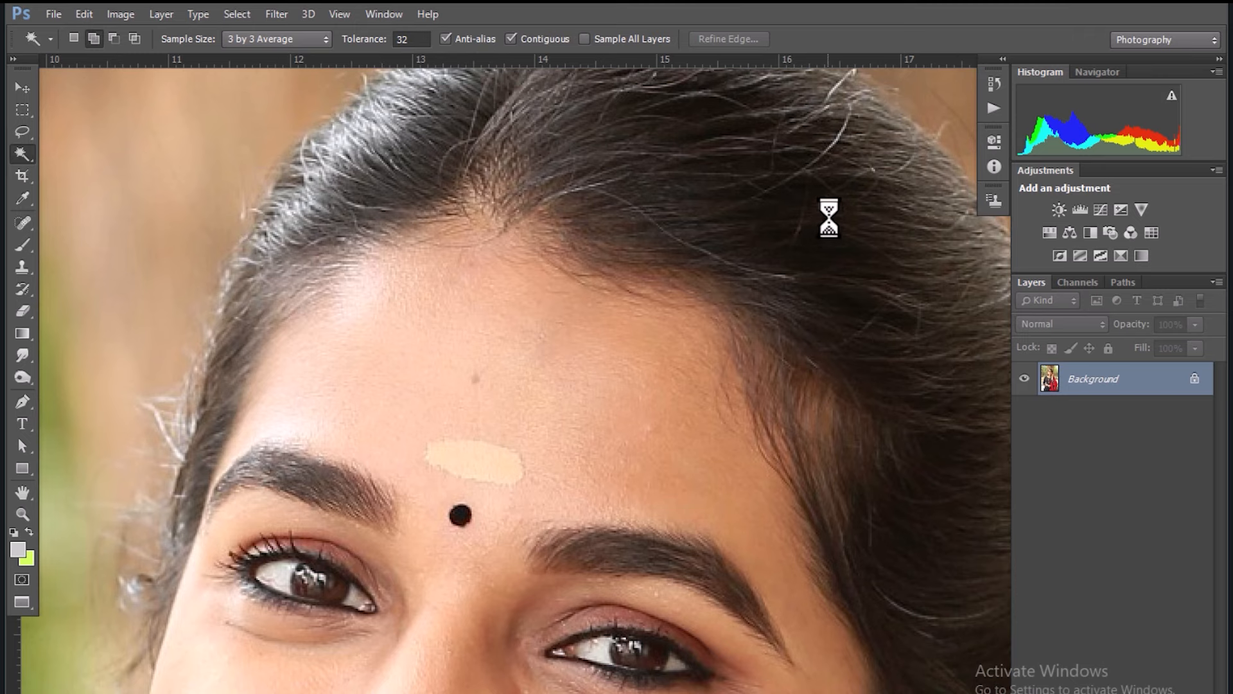
key(ctrl+0)
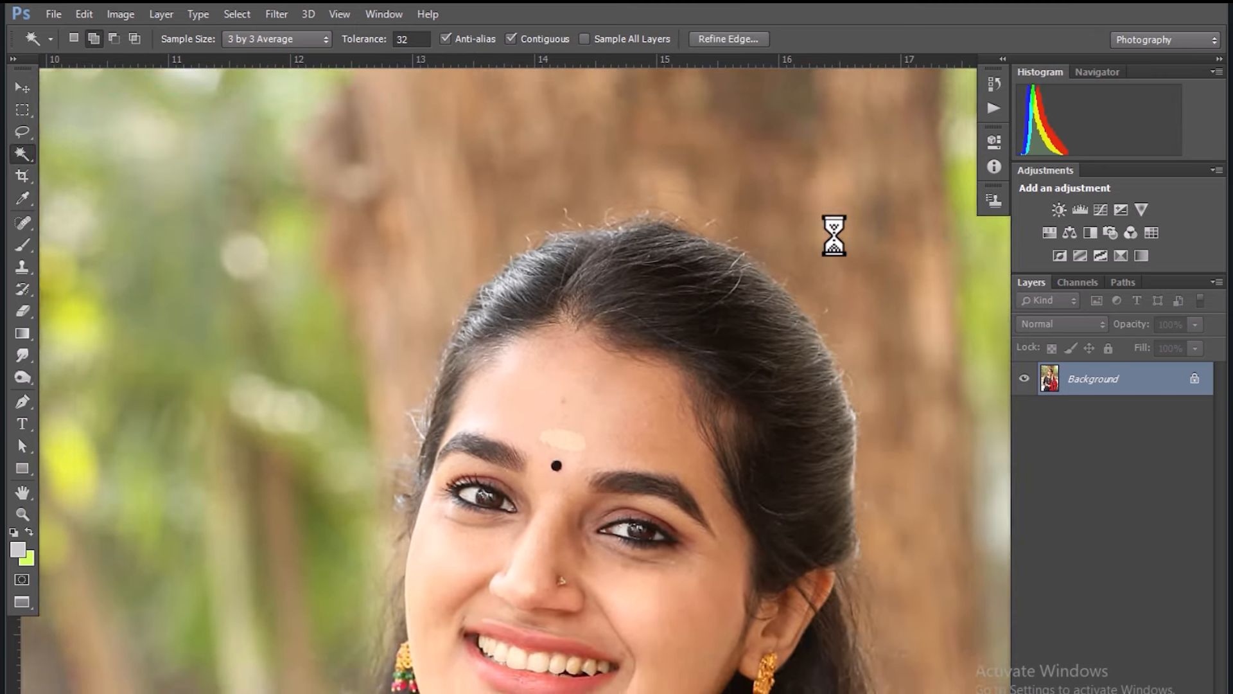
drag(665, 475, 710, 151)
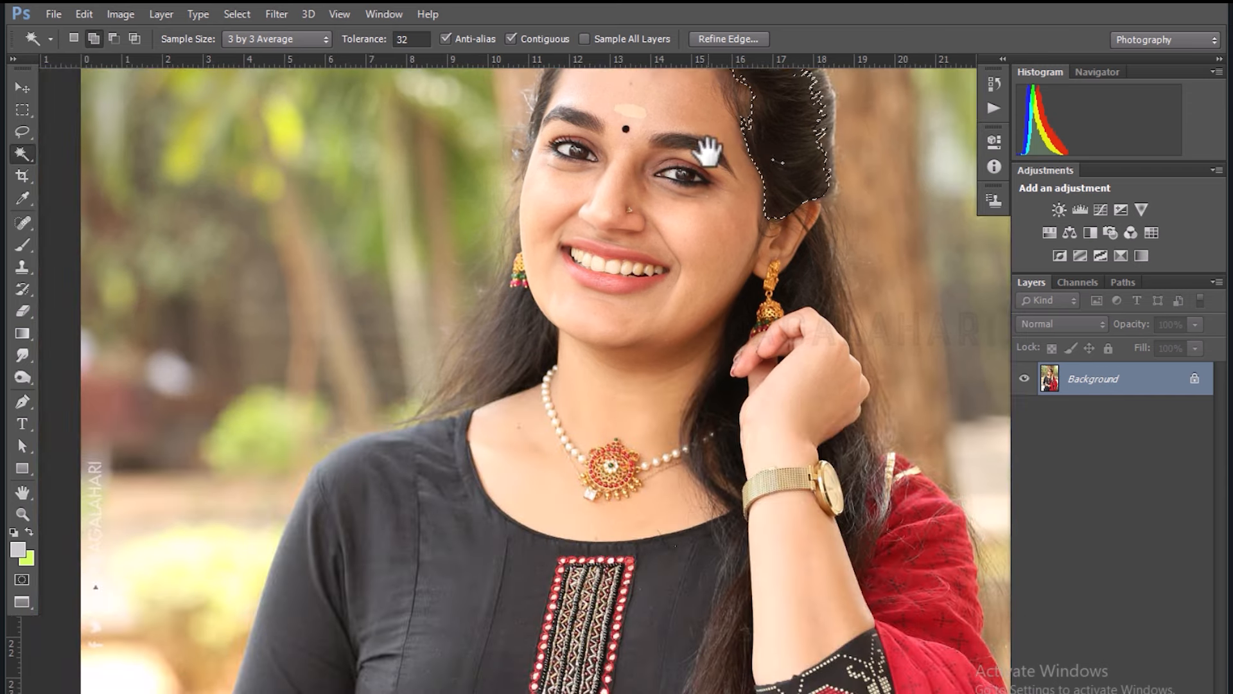
key(ctrl+d)
Try the Magic Wand on the black strip of dress showing between the folds of the red shawl, and discard the selection.
key(ctrl+minus)
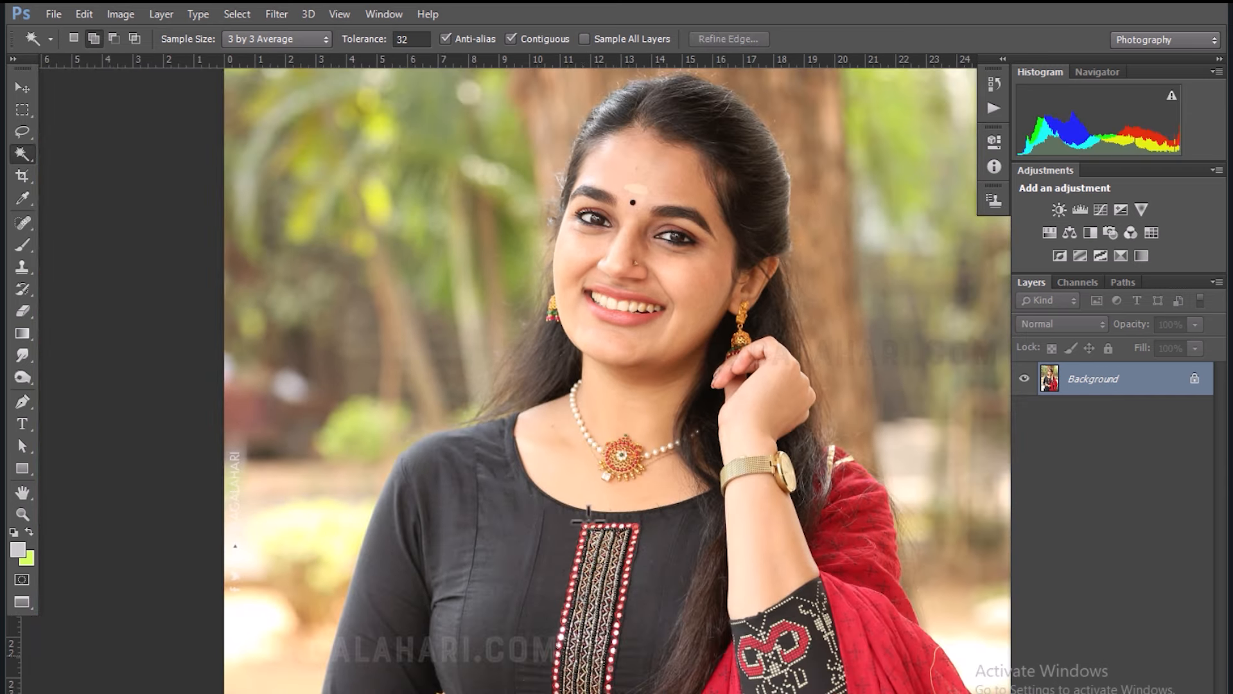
drag(570, 570, 569, 231)
drag(543, 286, 467, 235)
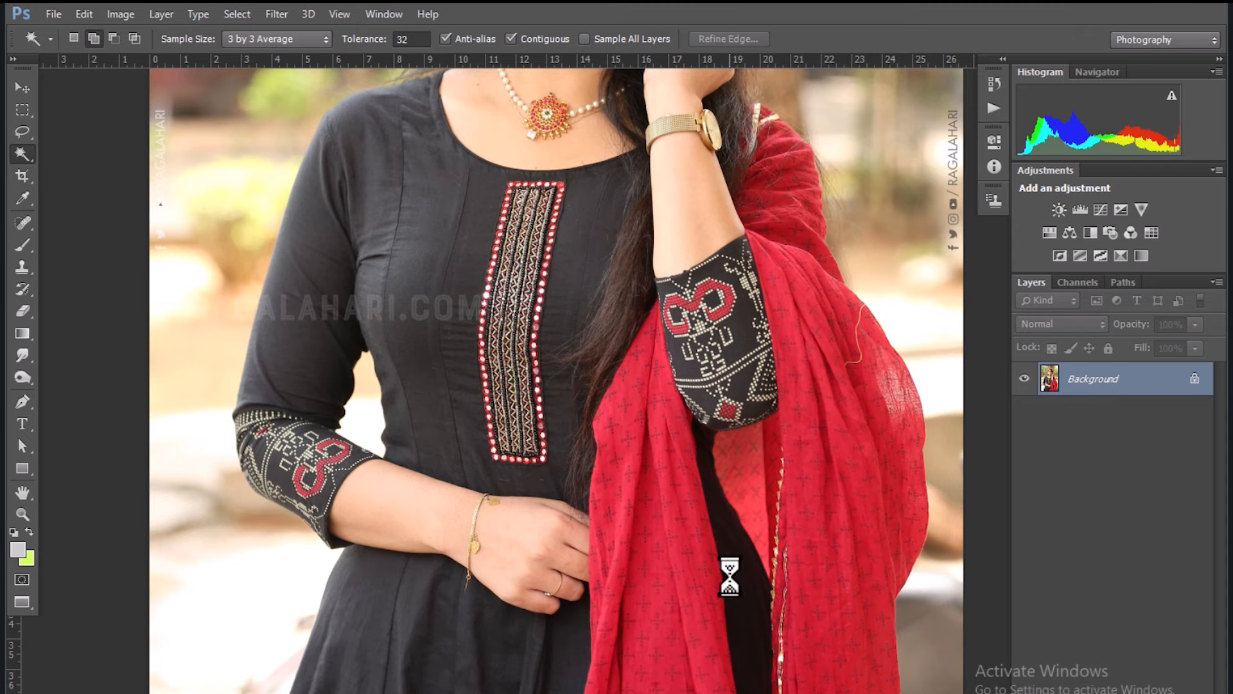
click(730, 575)
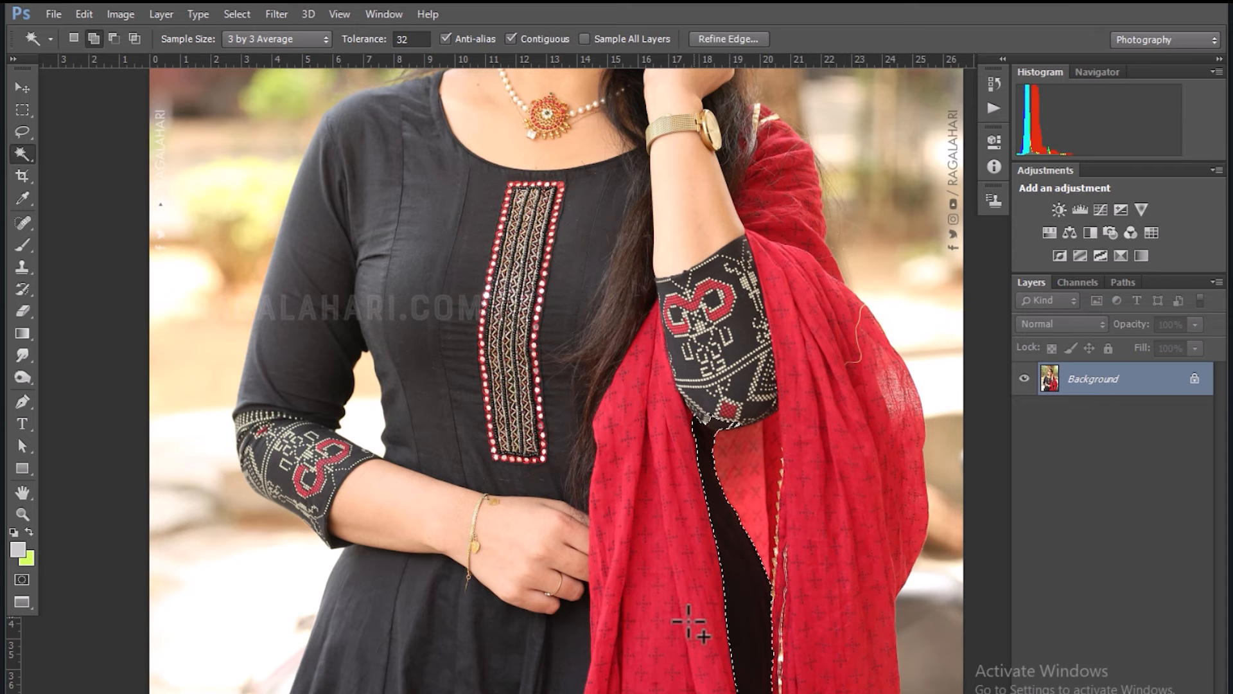
key(ctrl+d)
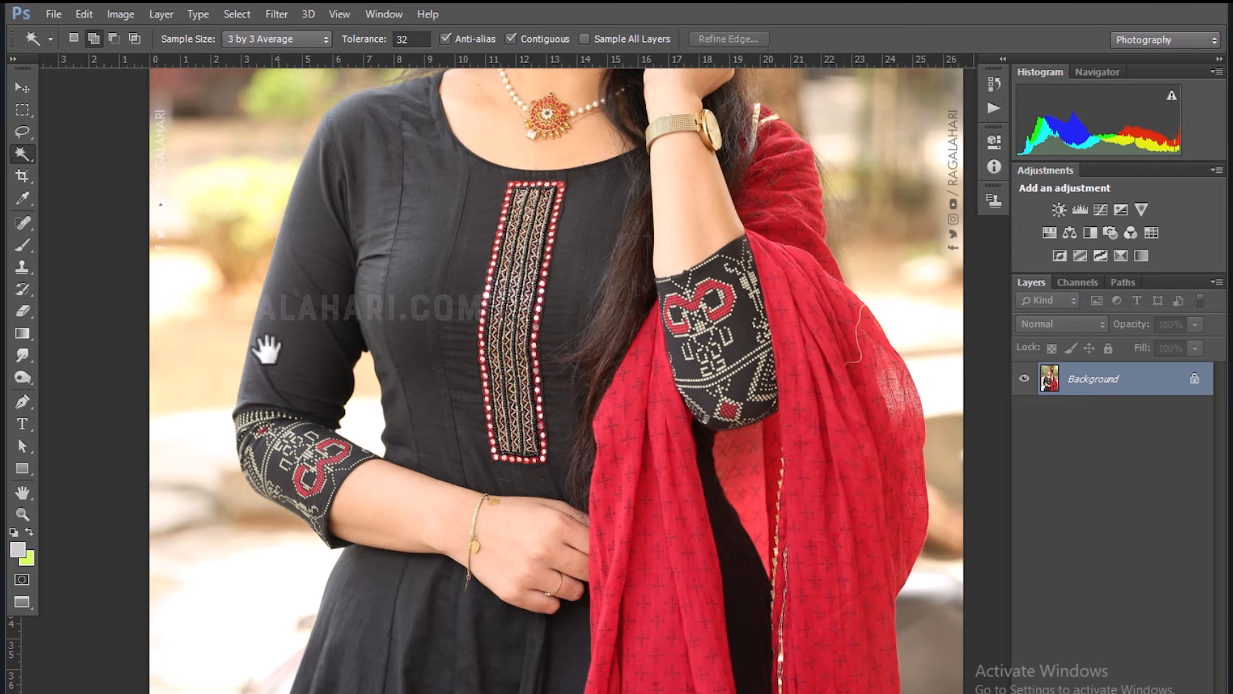
Examine up close the edge where the black dress's shoulder meets the blurred background.
drag(325, 394, 394, 441)
key(ctrl+plus)
key(ctrl+plus)
key(ctrl+plus)
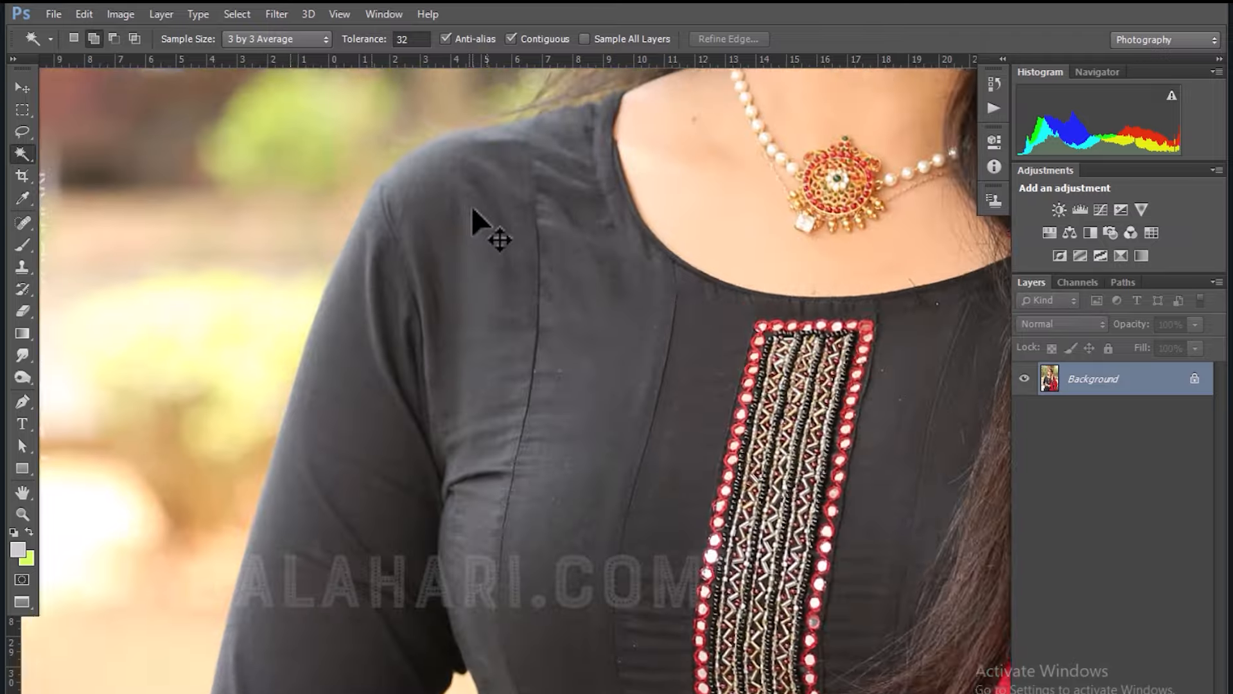
drag(341, 280, 448, 543)
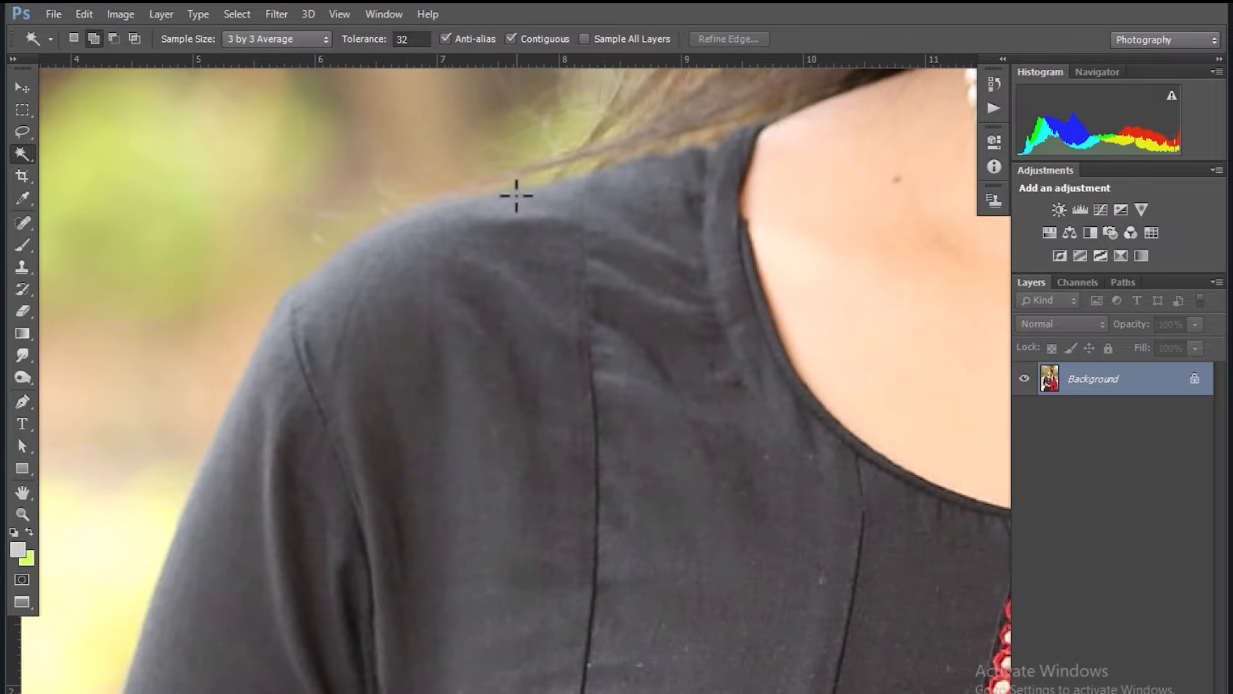
key(ctrl+minus)
key(ctrl+minus)
key(ctrl+minus)
key(ctrl+minus)
key(ctrl+minus)
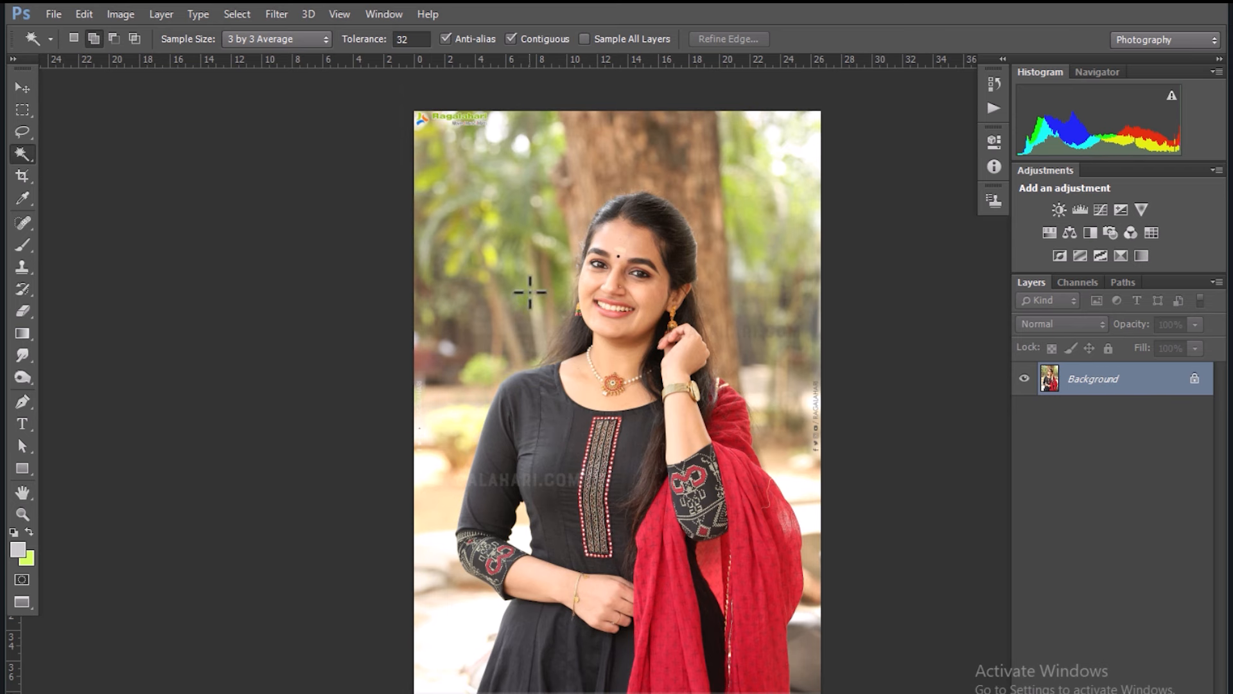
Build up a Magic Wand selection of the green foliage left of the woman's head with repeated additive picks.
click(534, 251)
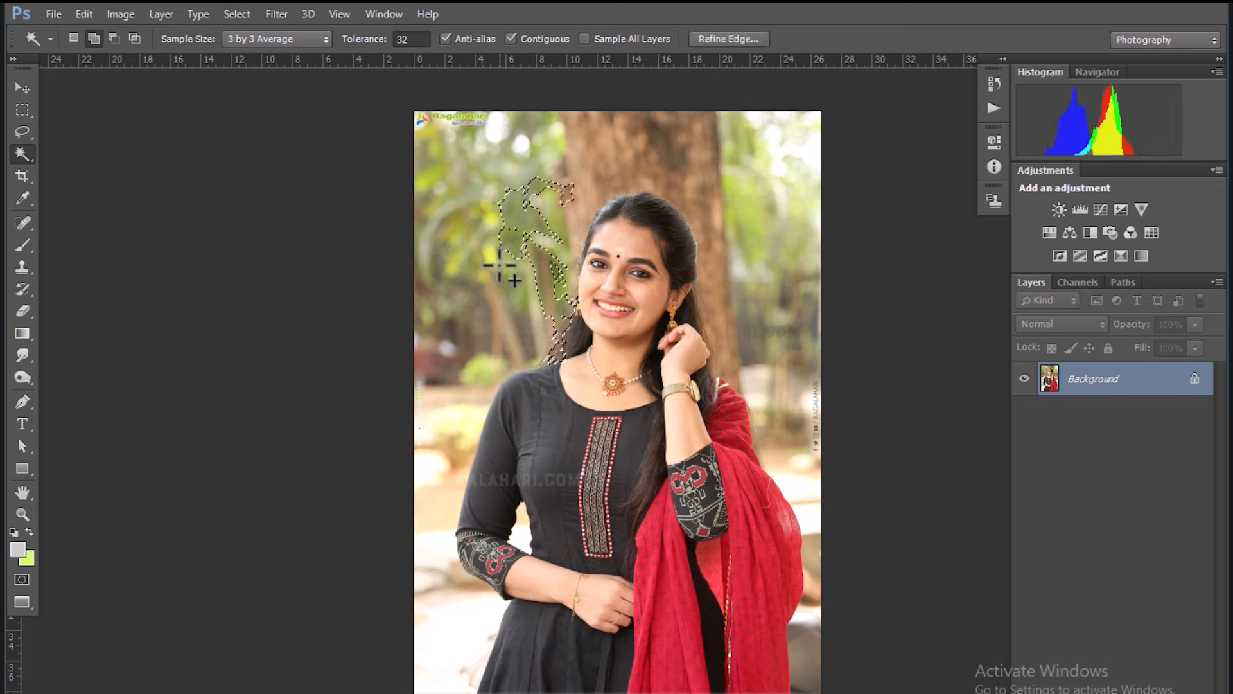
click(493, 210)
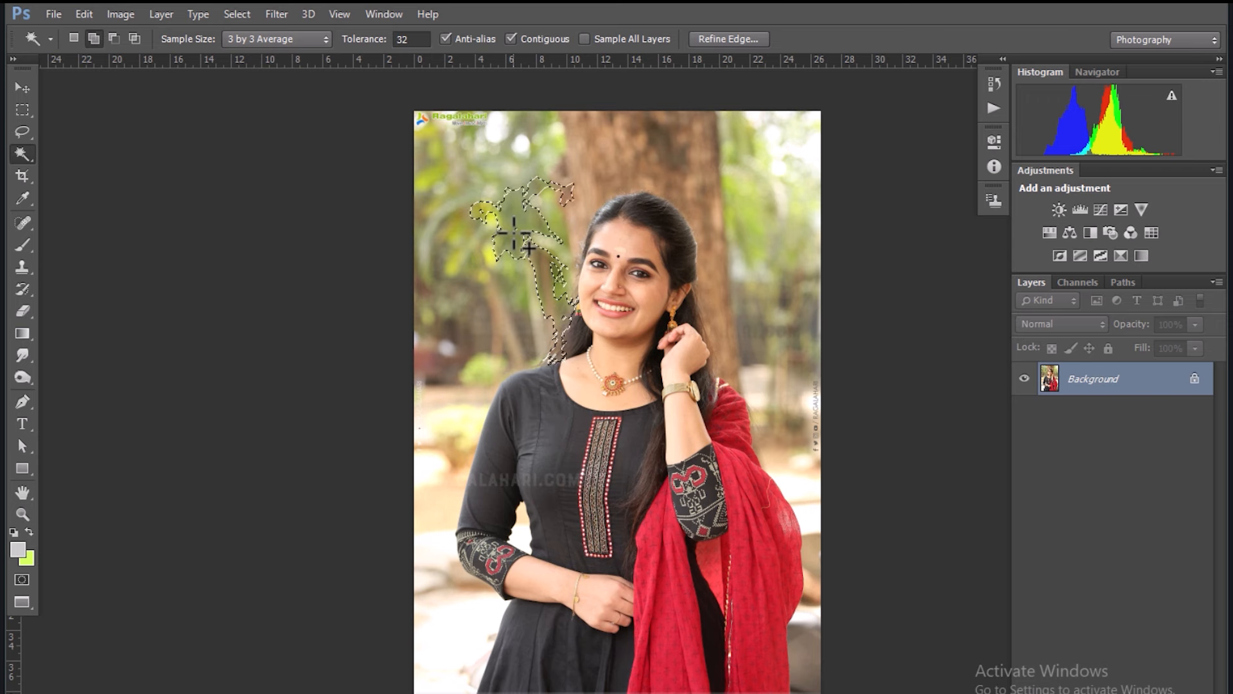
click(504, 270)
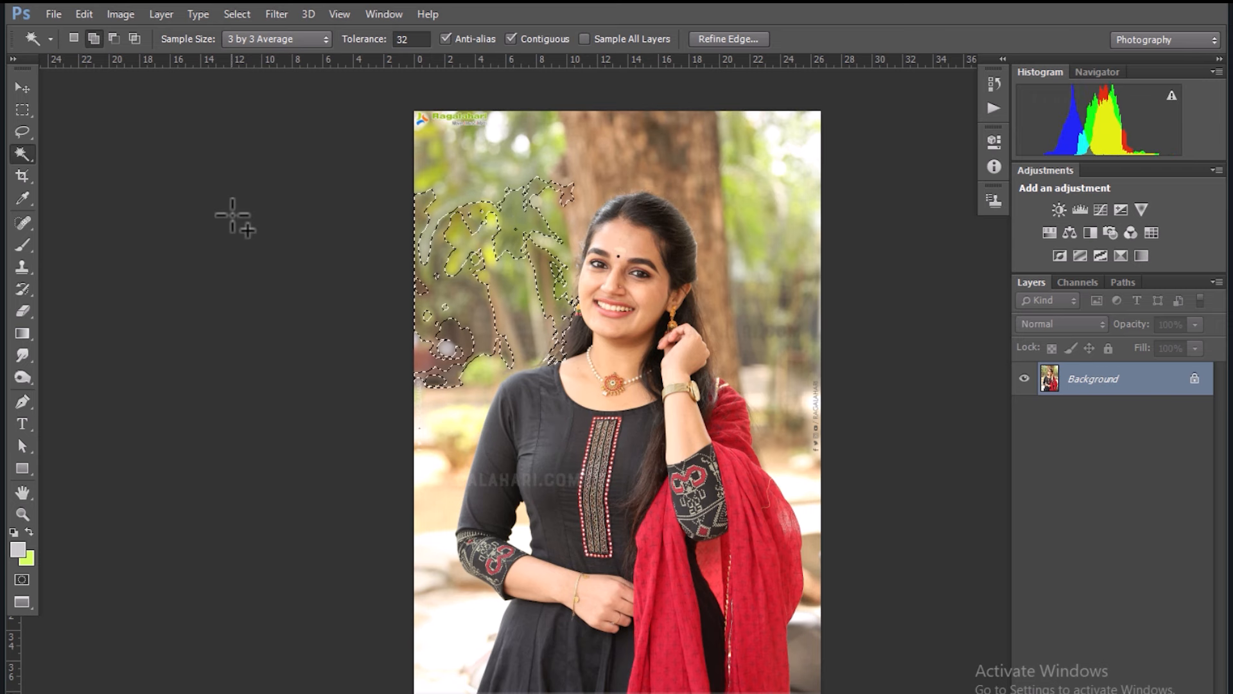
click(493, 275)
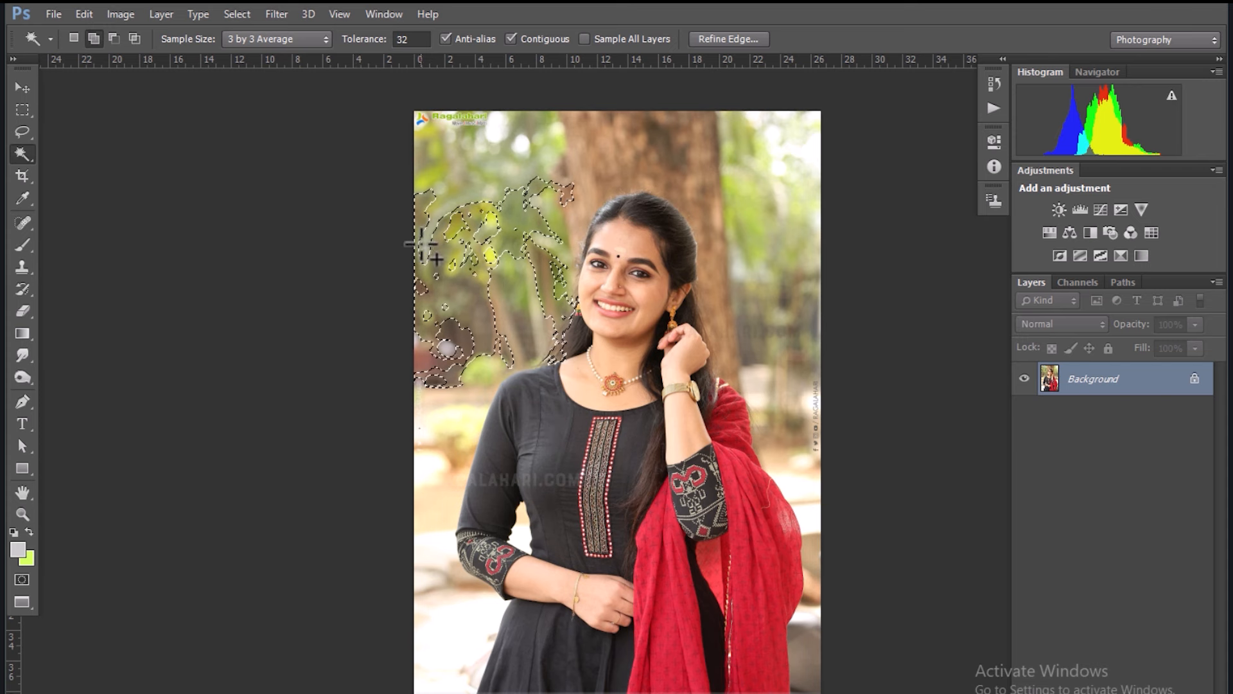
click(473, 189)
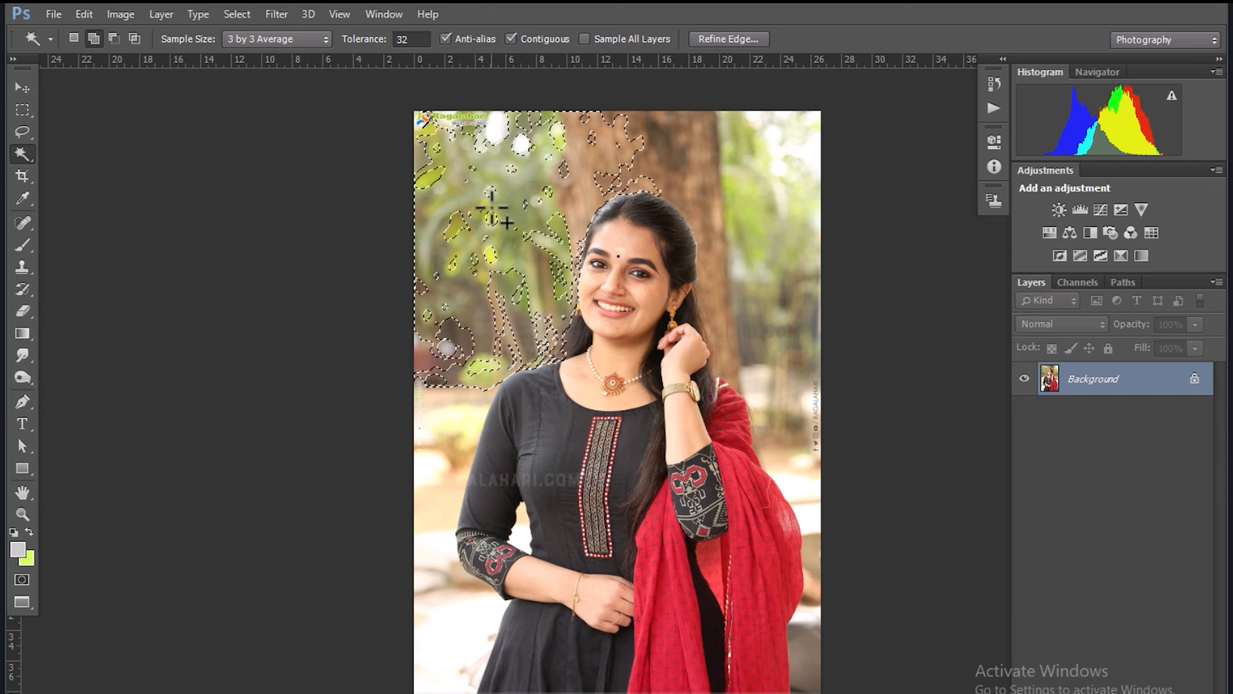
click(488, 257)
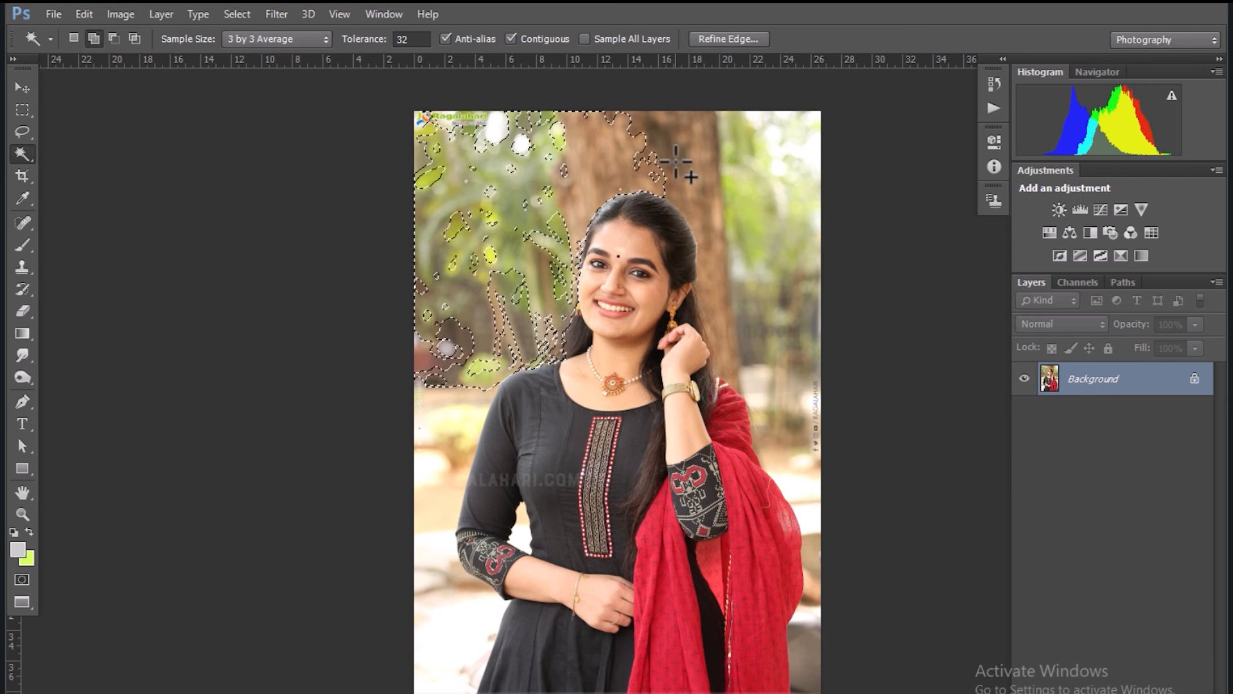
Add the tree trunk above and beside the woman's head to the Magic Wand selection.
click(672, 166)
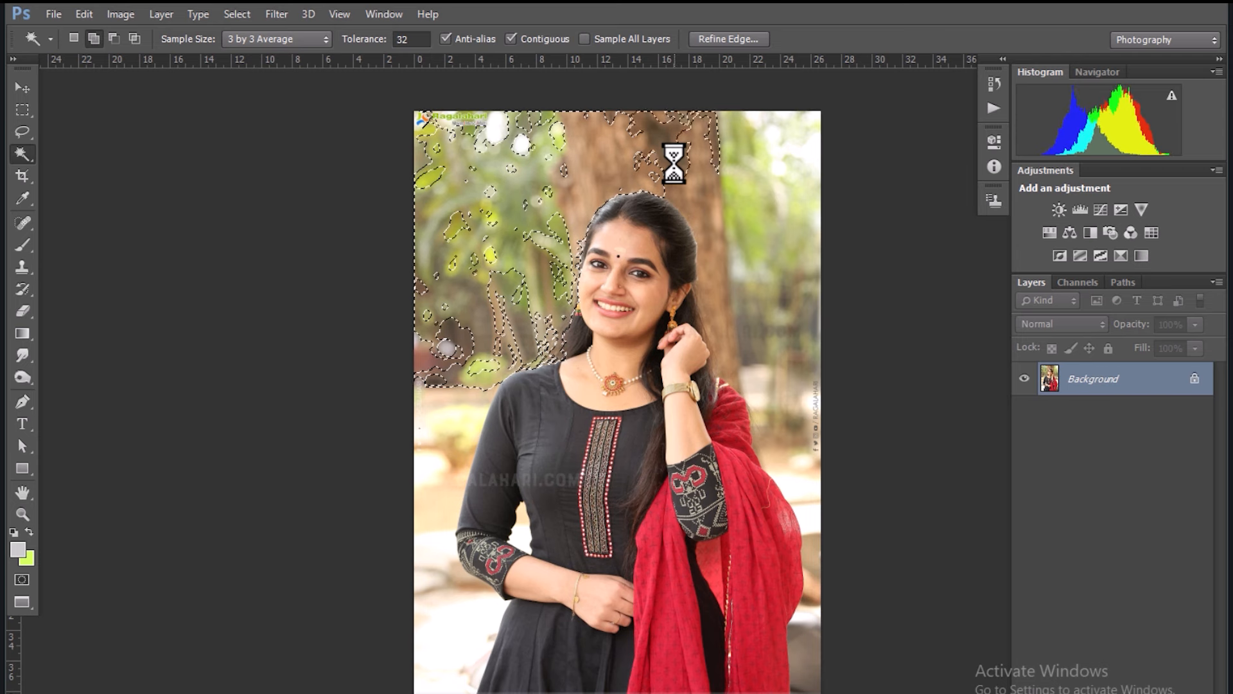
click(696, 175)
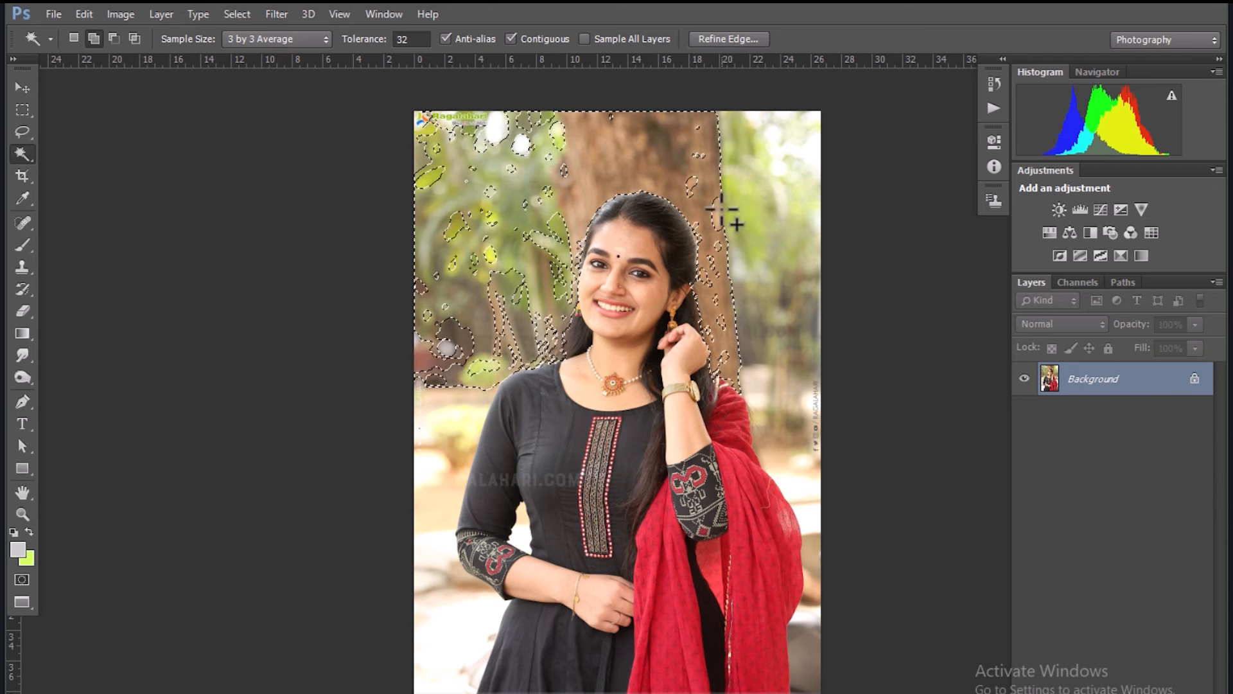
click(719, 210)
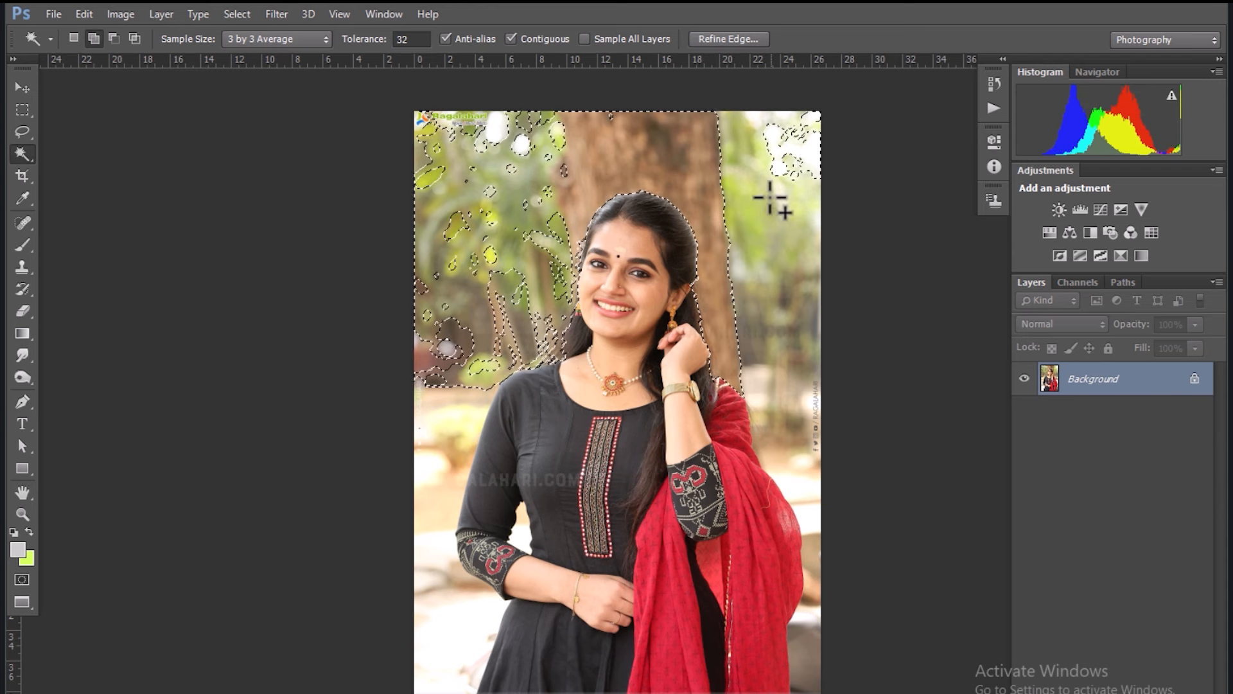
Add the foliage and blurred ground right of the tree trunk, down to the red shawl, to the Magic Wand selection.
click(758, 184)
click(738, 186)
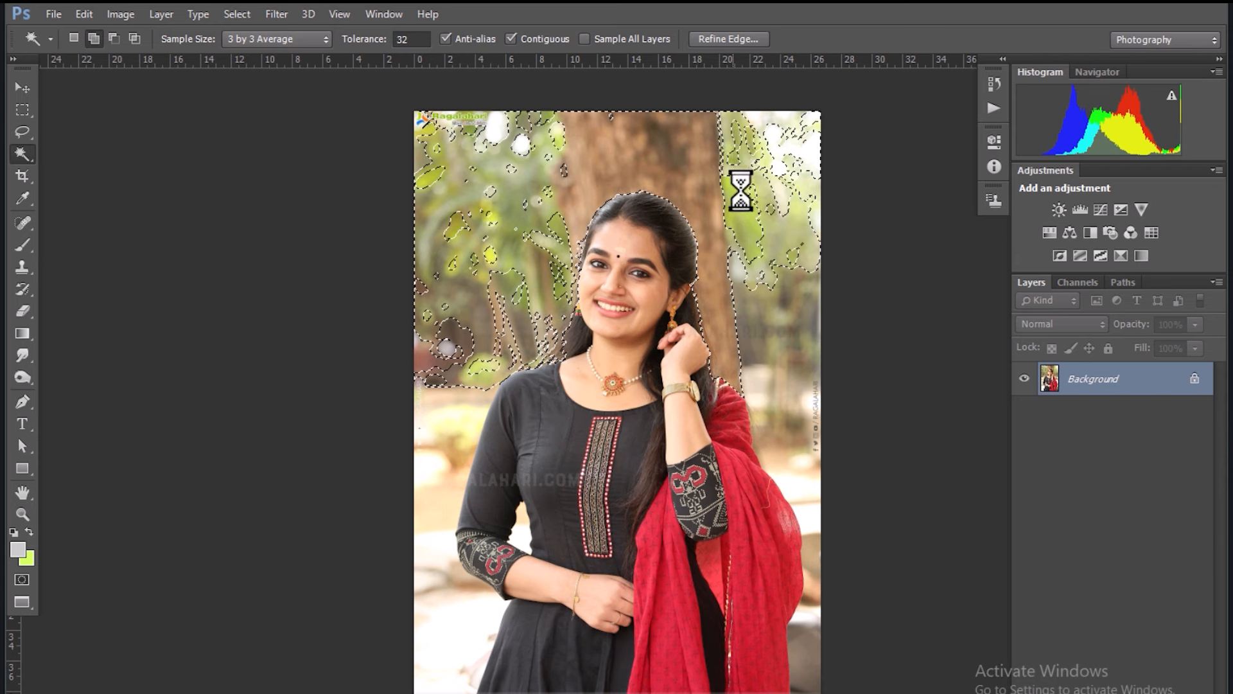
click(753, 302)
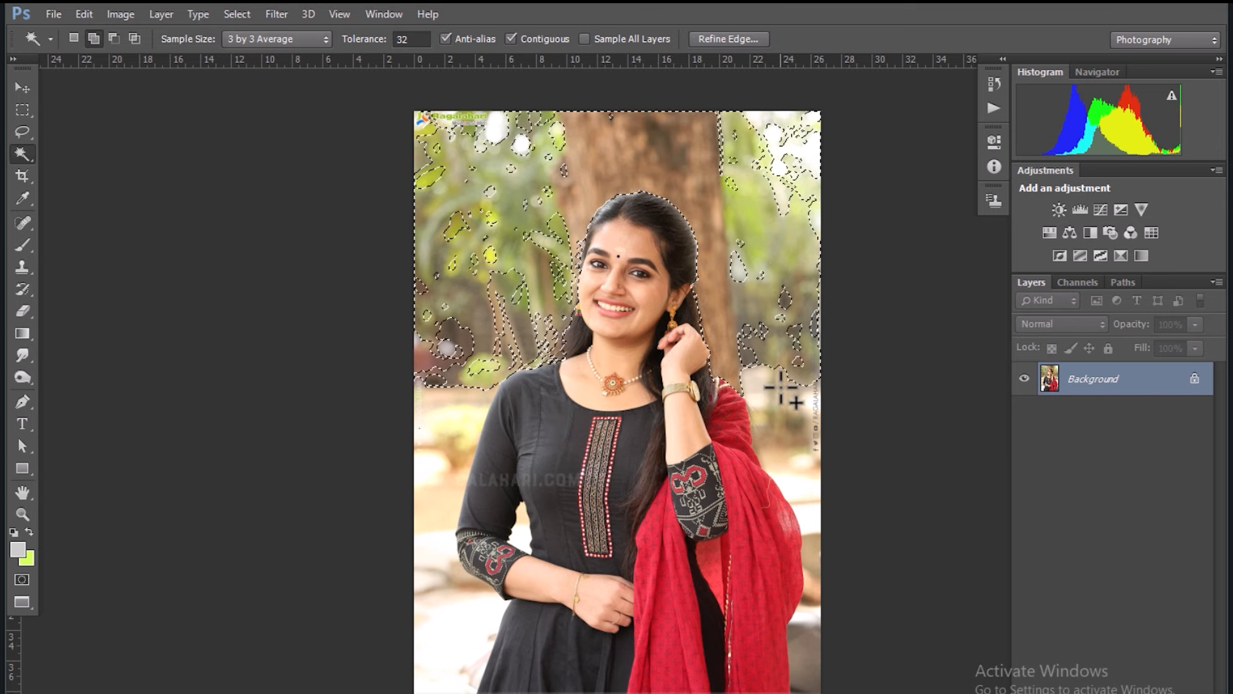
click(781, 388)
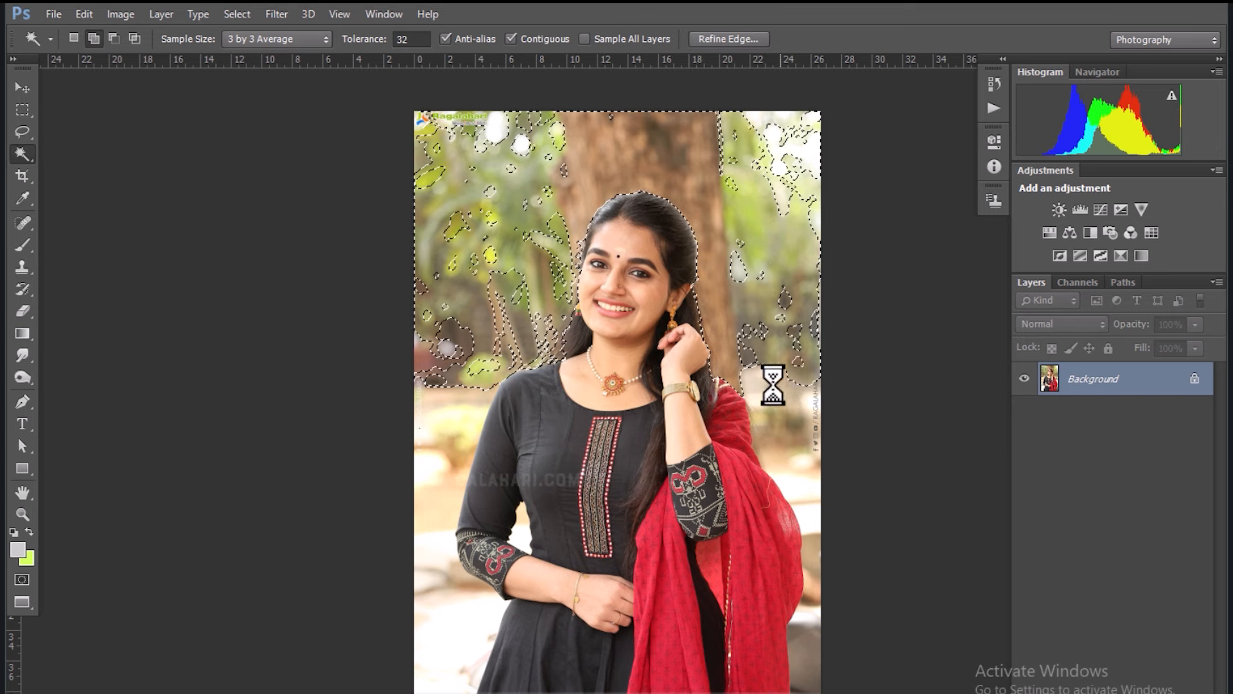
click(94, 38)
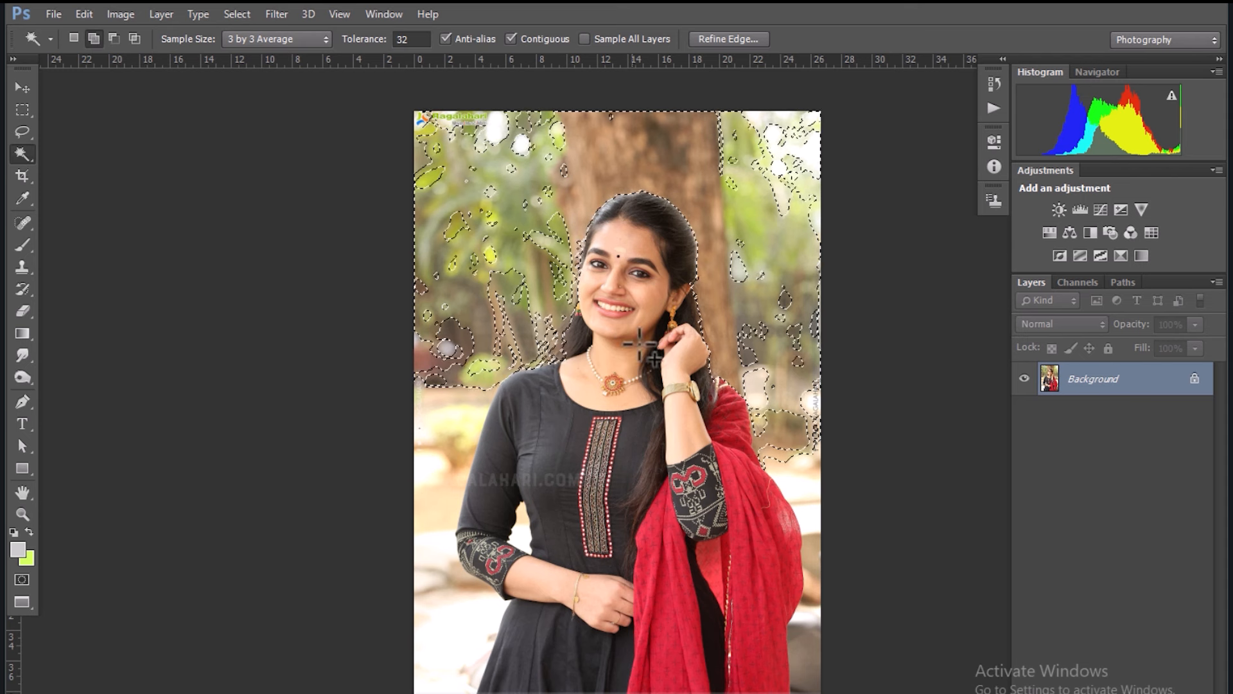
click(755, 389)
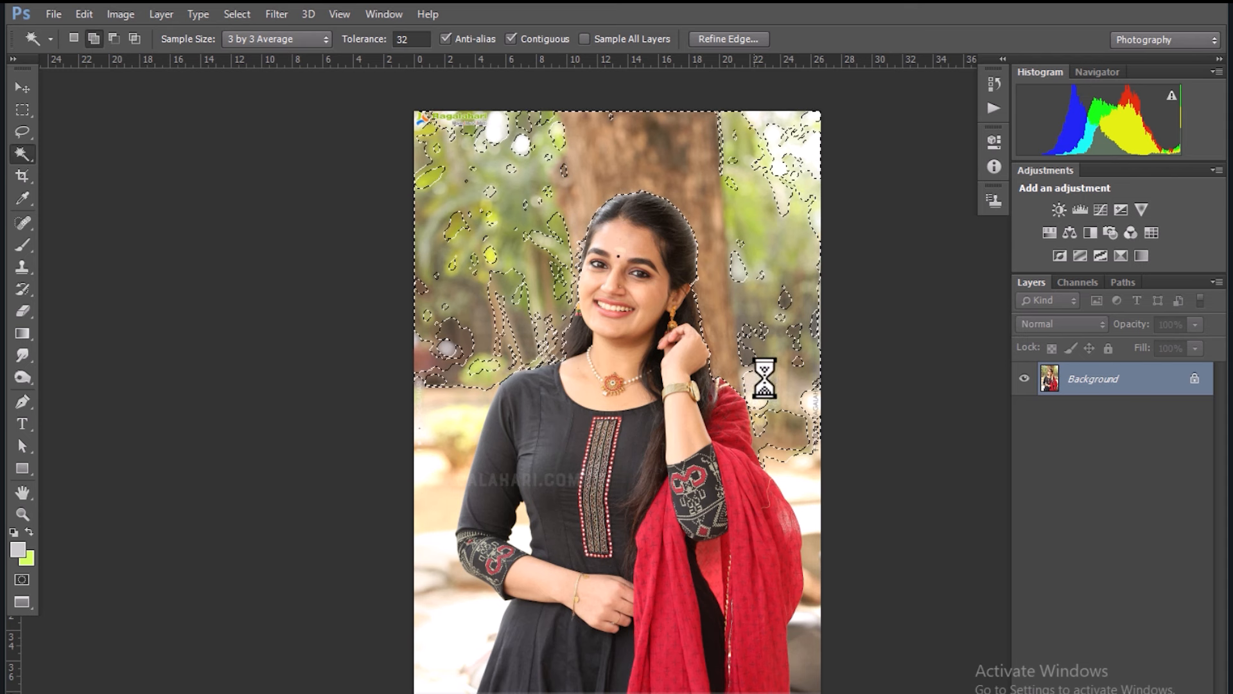
Extend the Magic Wand selection over the pale ground beside the black sleeve and the stones beside the red shawl.
click(450, 429)
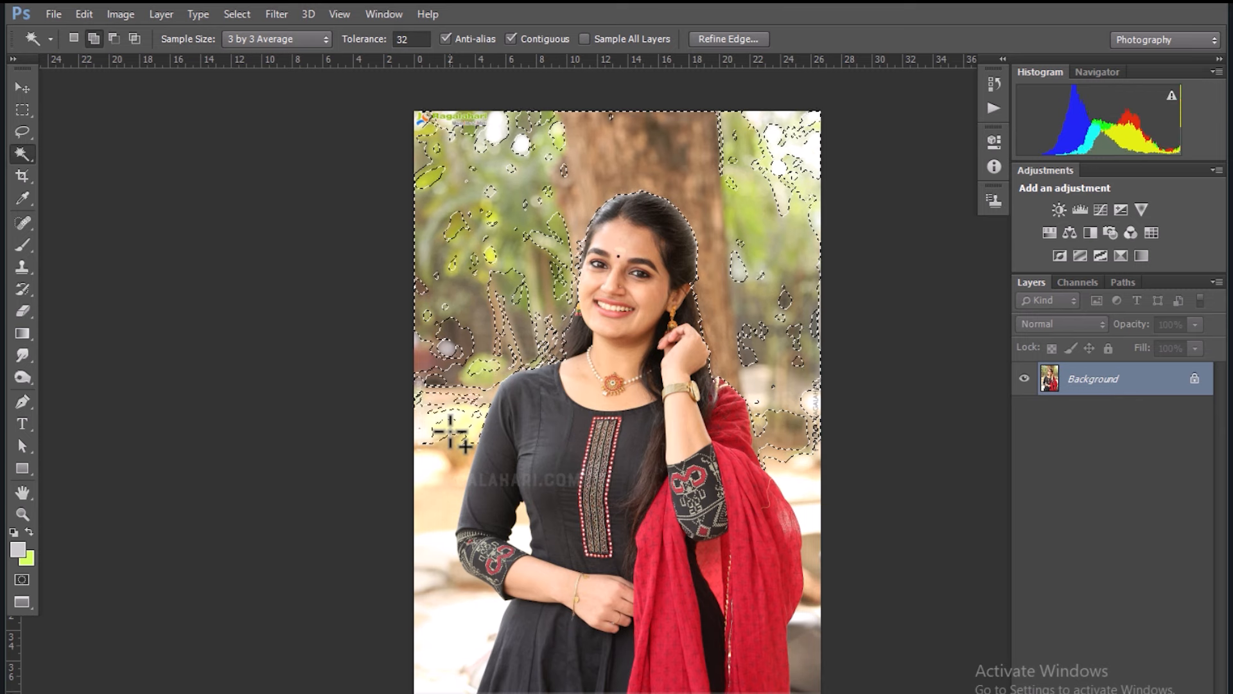
click(449, 429)
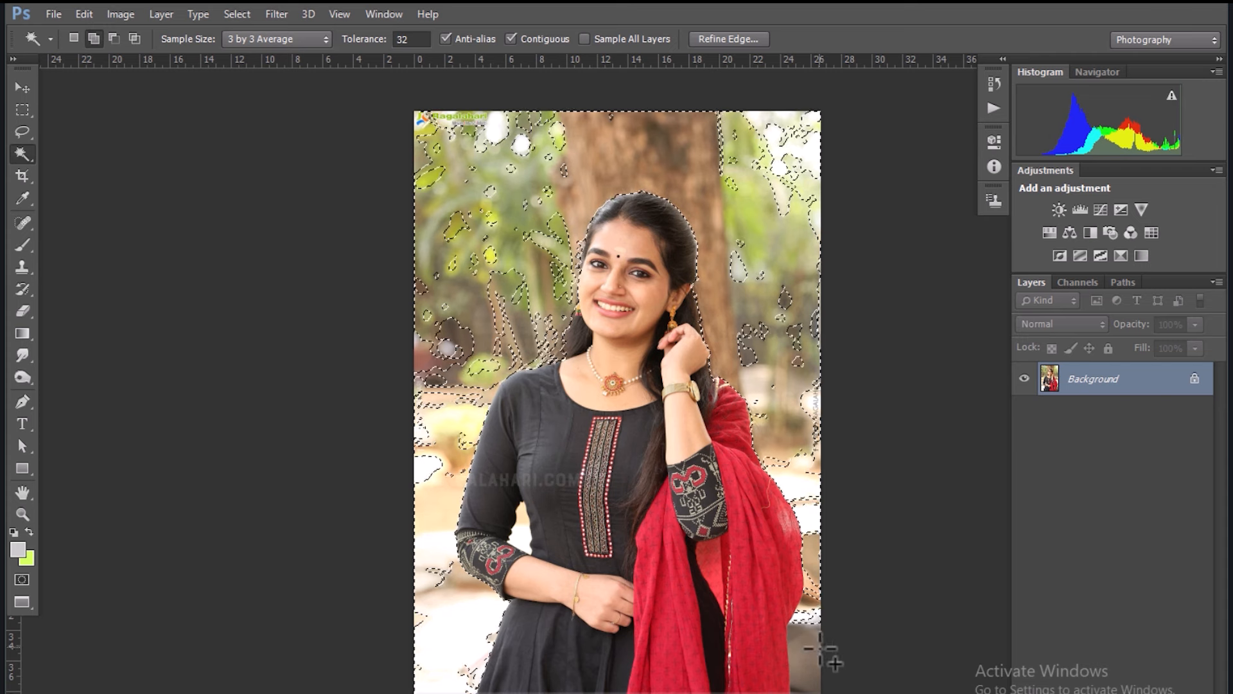
shift+click(806, 621)
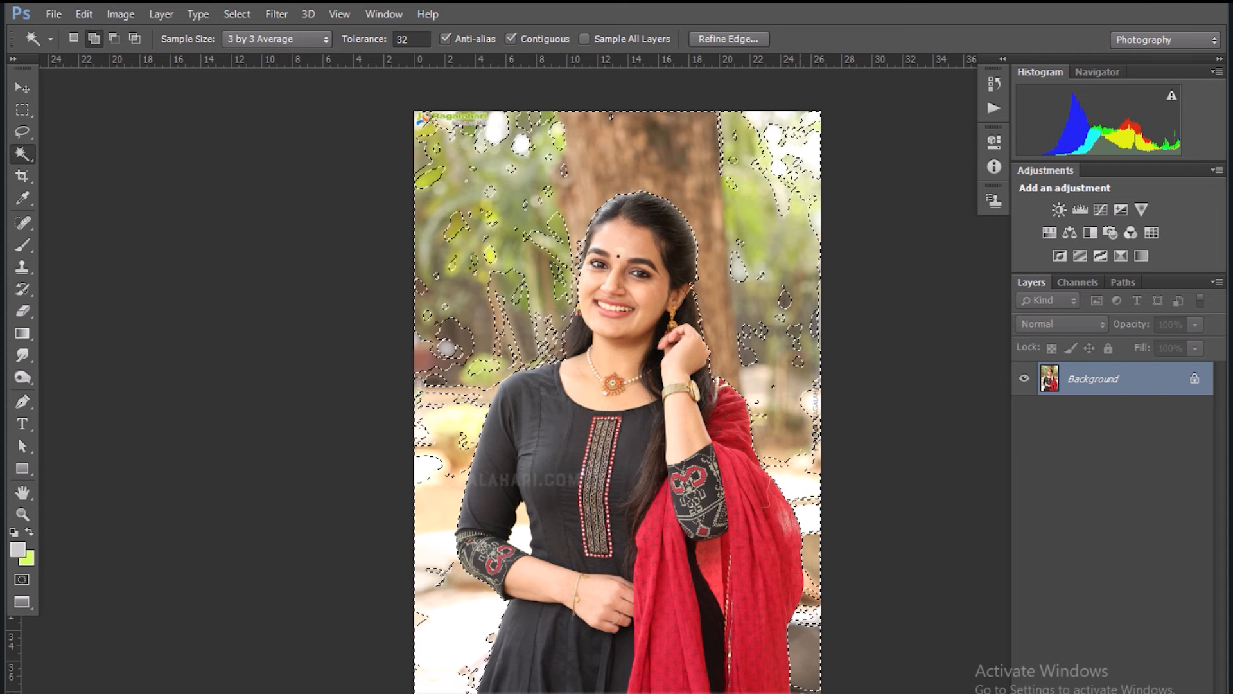
click(799, 690)
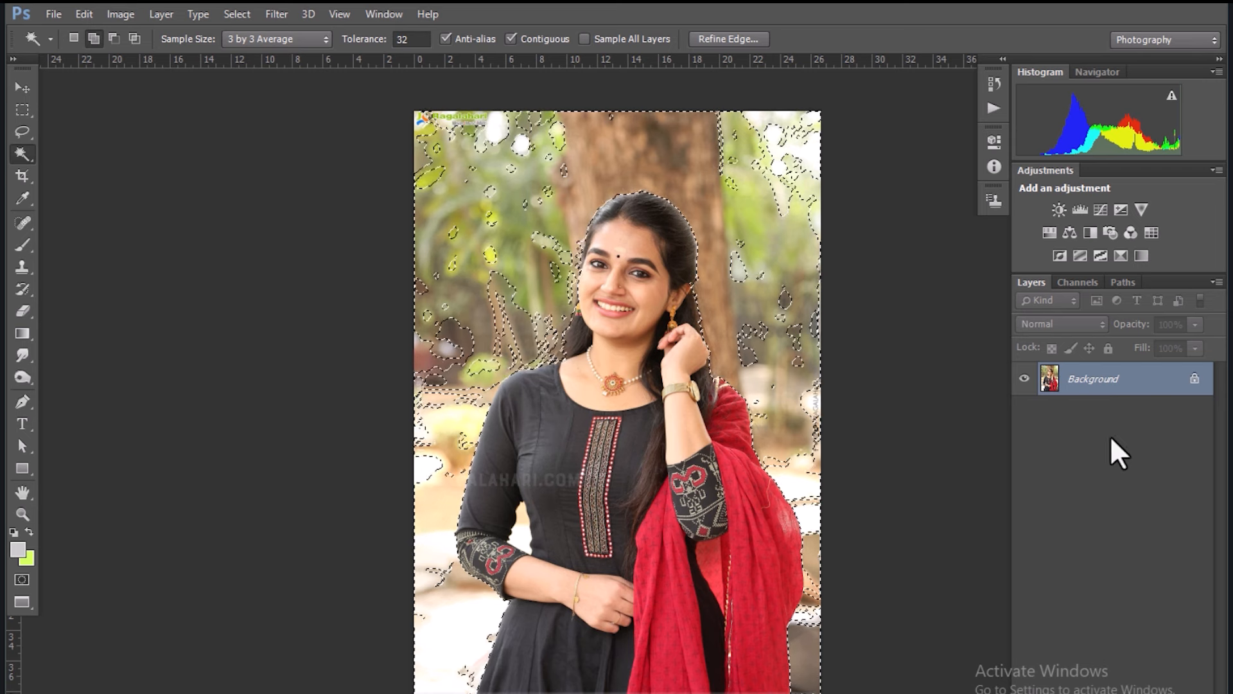
Feather the background selection with a radius of 1.5 pixels.
key(shift+F6)
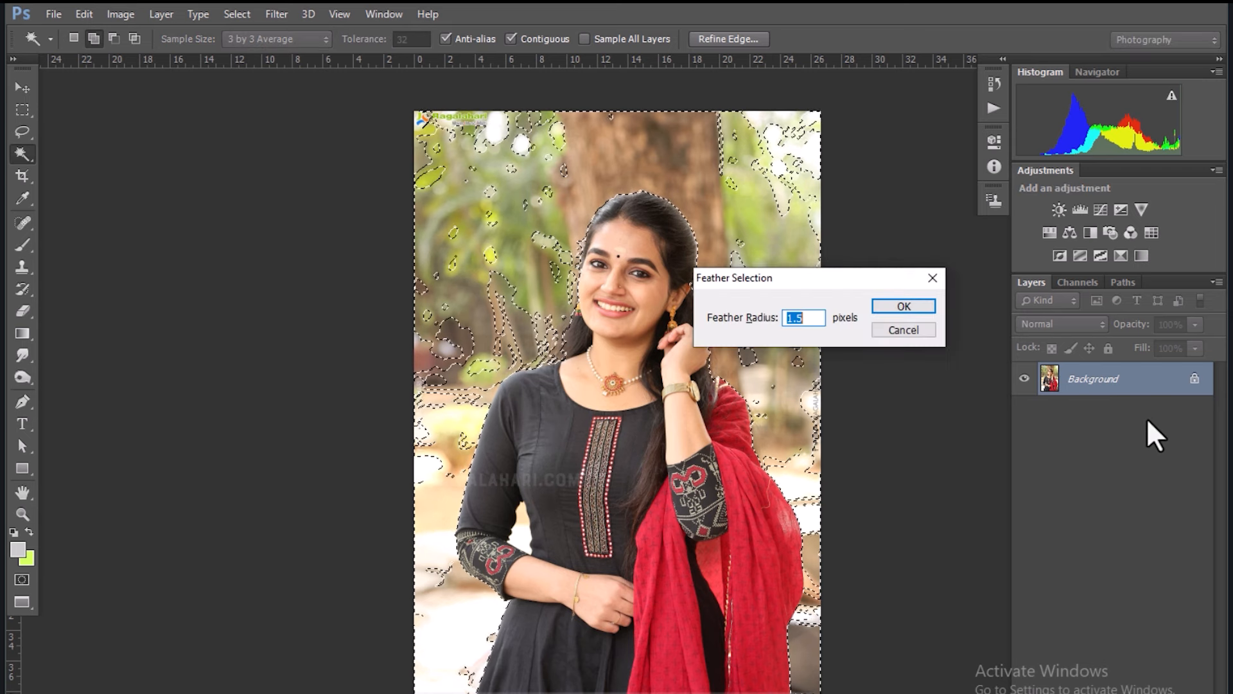
key(Return)
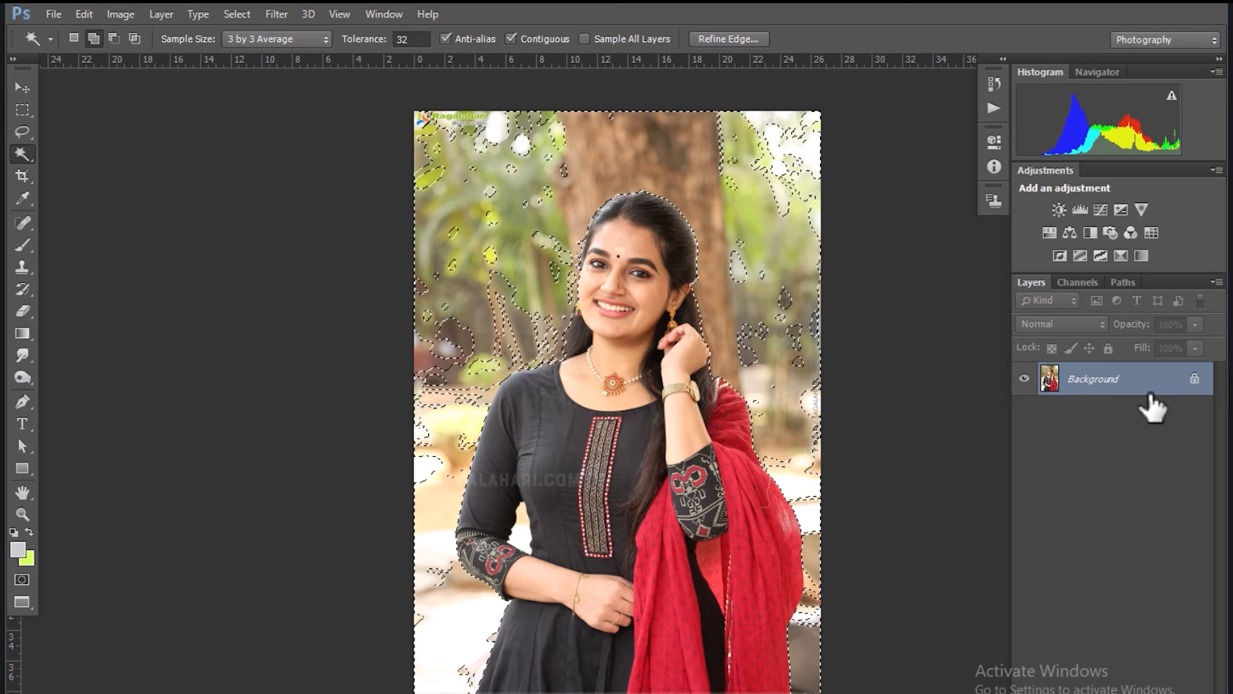
key(ctrl+j)
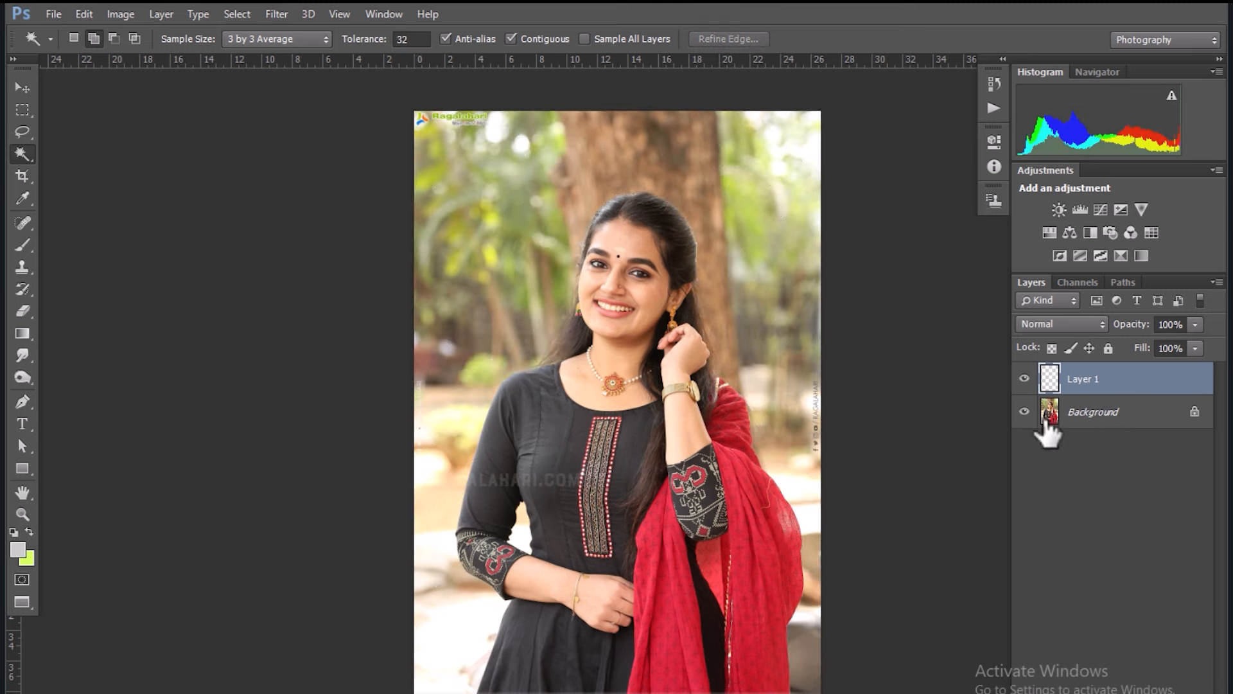
click(1025, 412)
click(1024, 412)
click(1024, 412)
click(1024, 412)
key(ctrl+z)
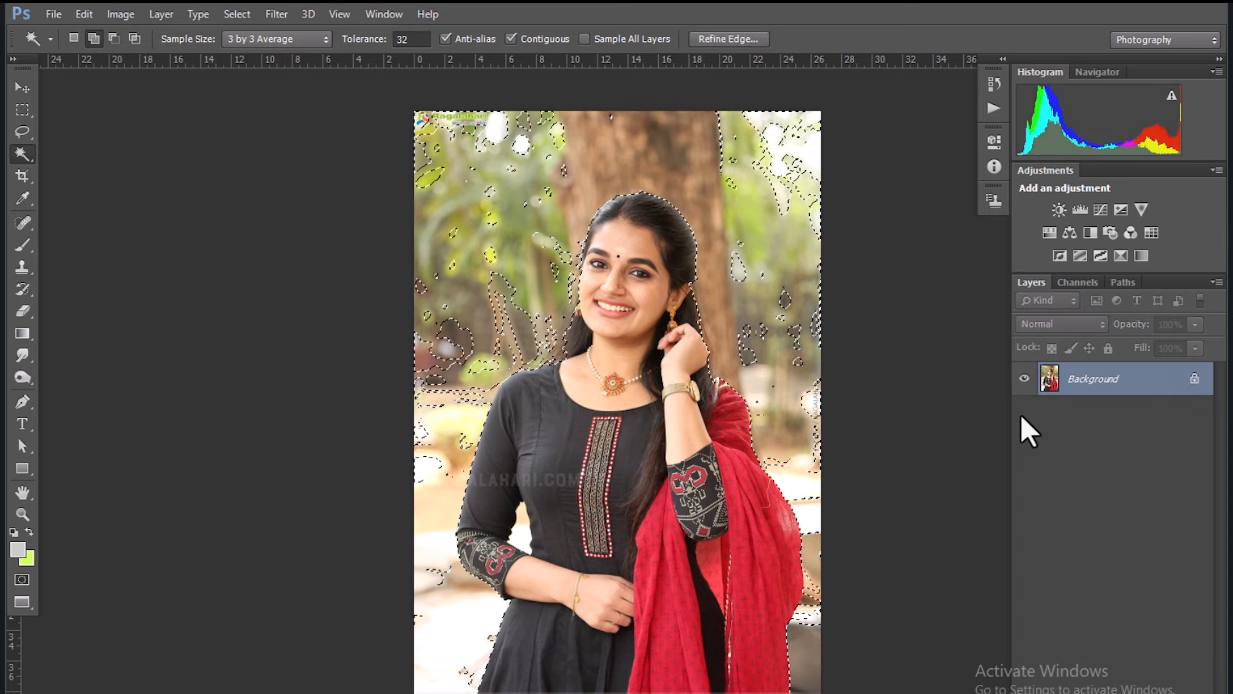
Copy the selected woman to a new layer and hide the Background layer to inspect the cutout up close.
key(ctrl+j)
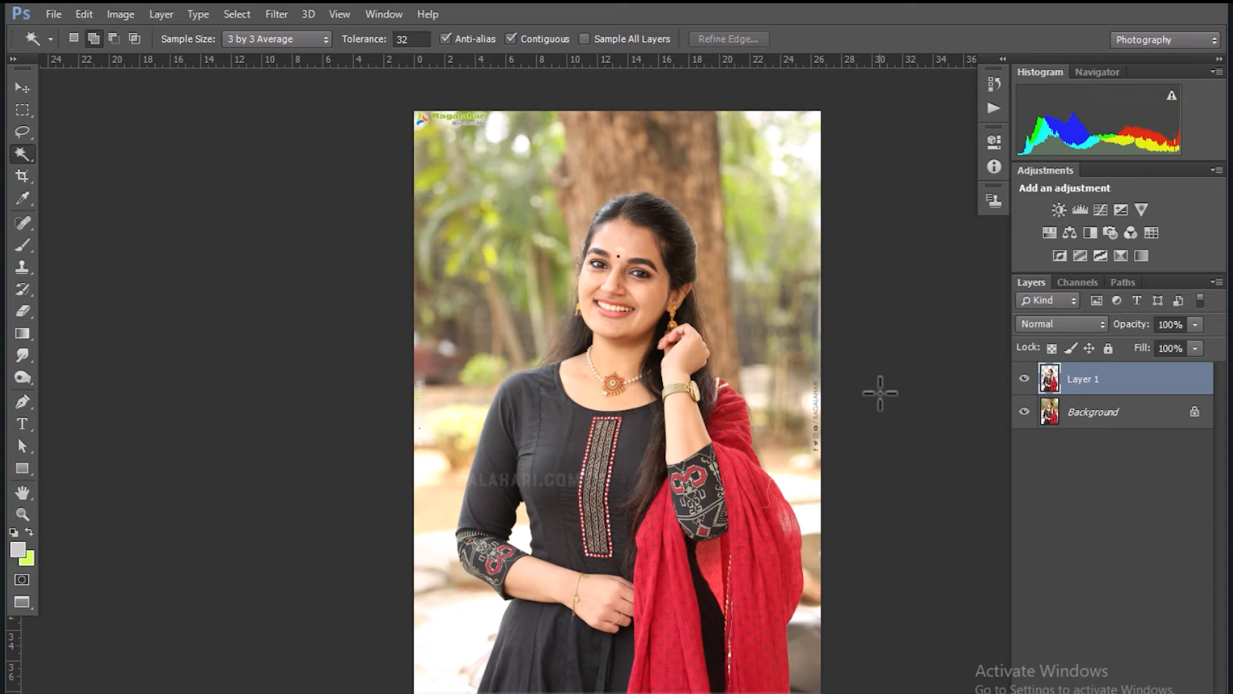
click(1024, 413)
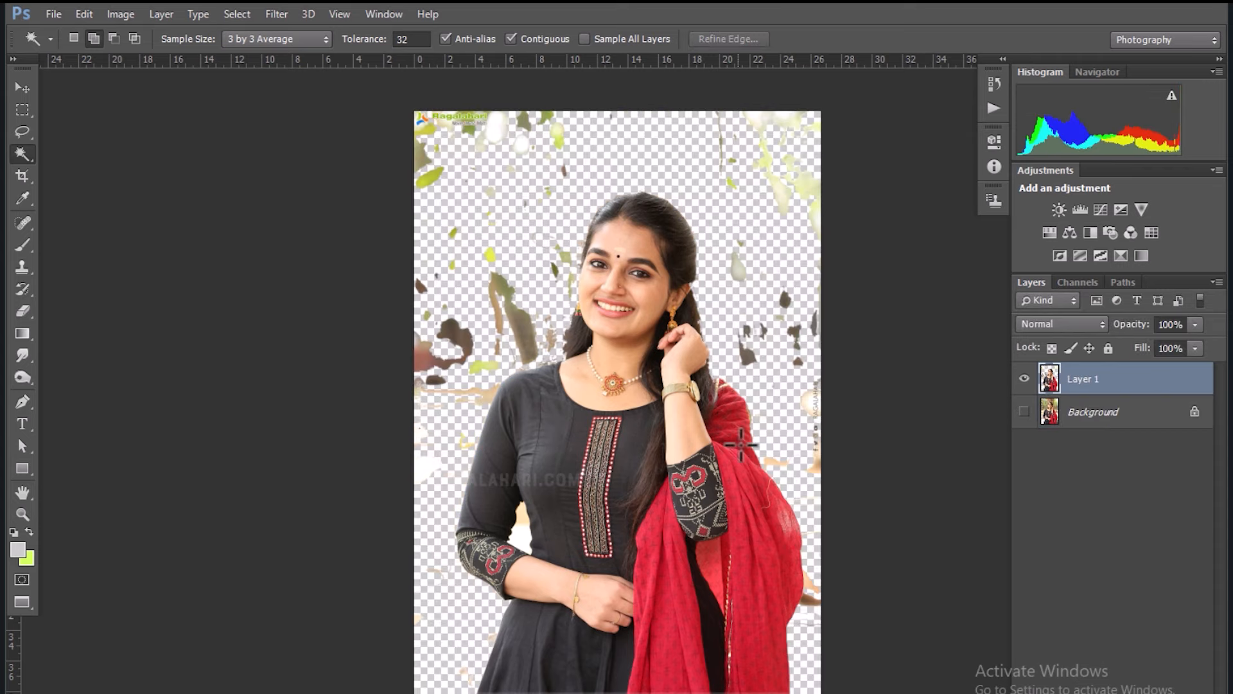
key(ctrl+plus)
key(ctrl+plus)
key(ctrl+plus)
key(ctrl+minus)
key(ctrl+minus)
key(ctrl+minus)
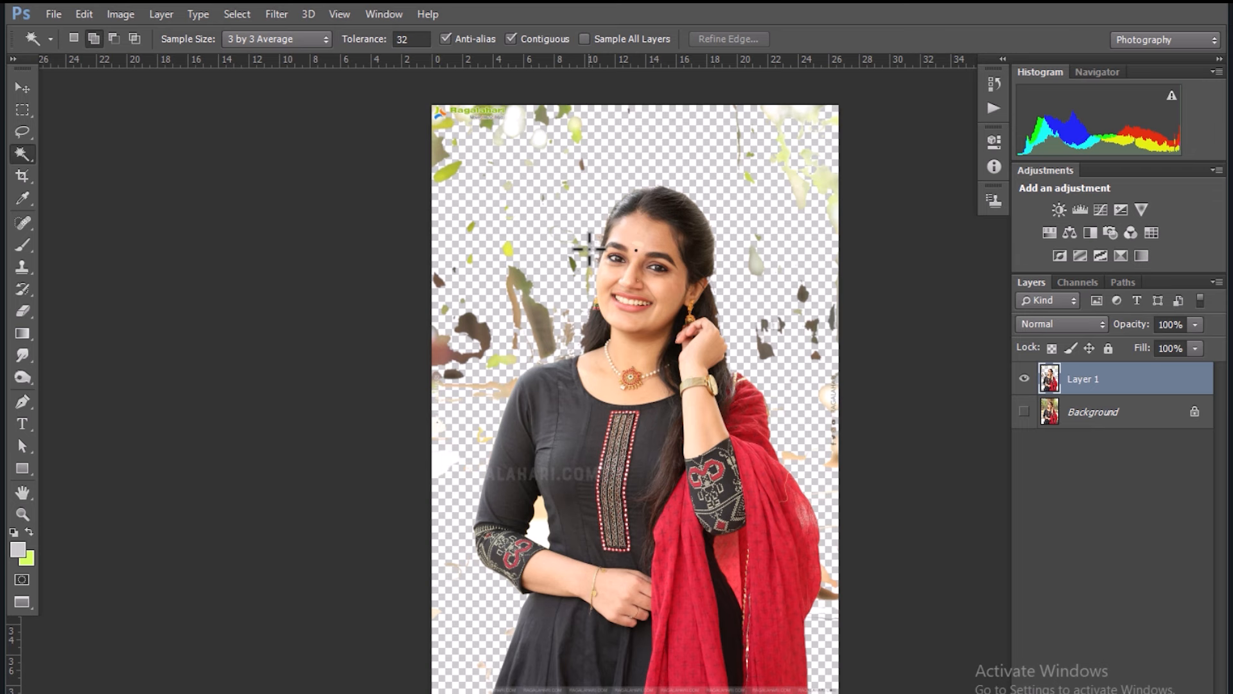